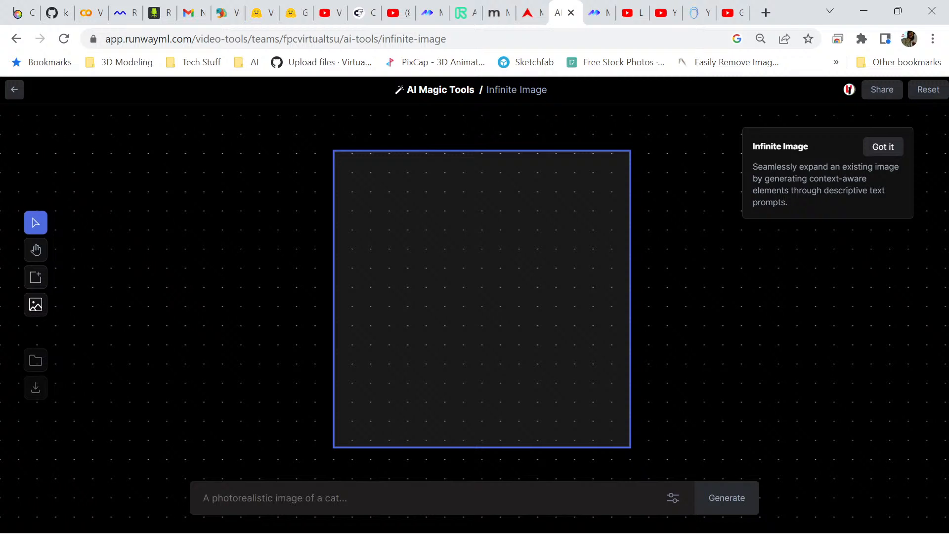
# Upload the Abstract1 picture from the Backgrounds folder onto the Infinite Image canvas.
pyautogui.click(35, 304)
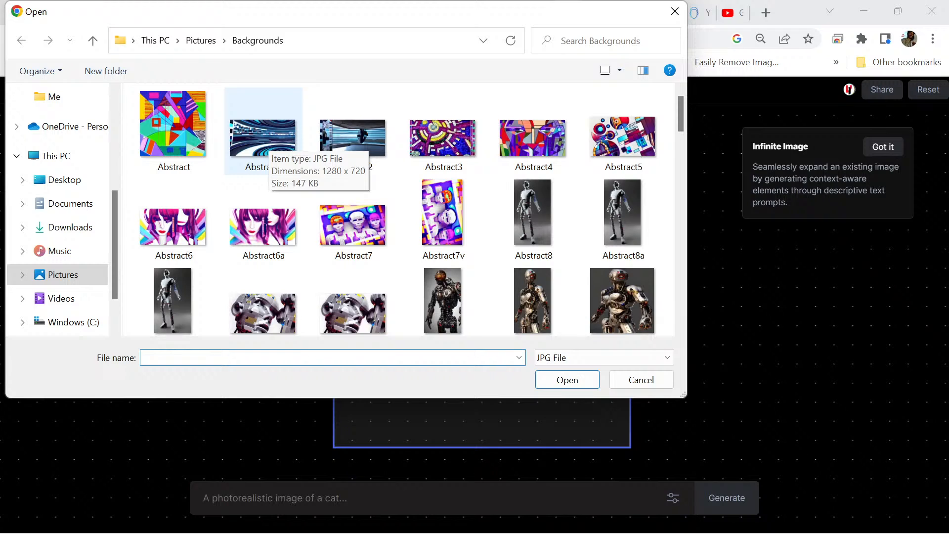
pyautogui.click(270, 141)
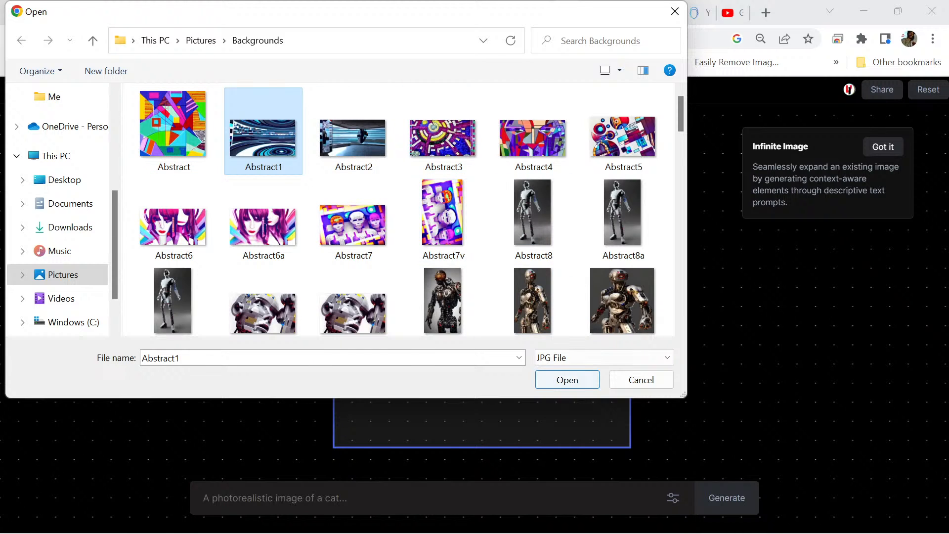
pyautogui.click(578, 380)
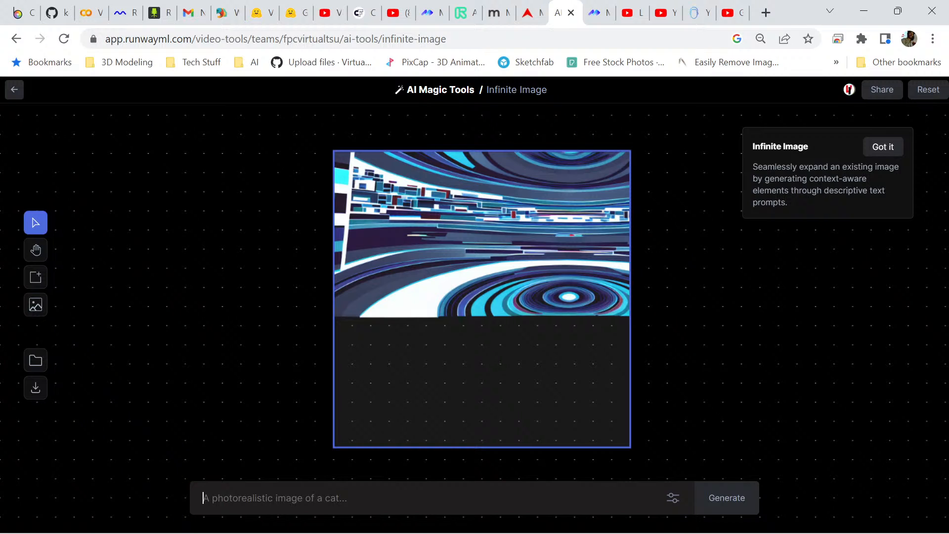
# Enter "3D elements" as the prompt for filling the empty area below the uploaded image.
pyautogui.write('3D')
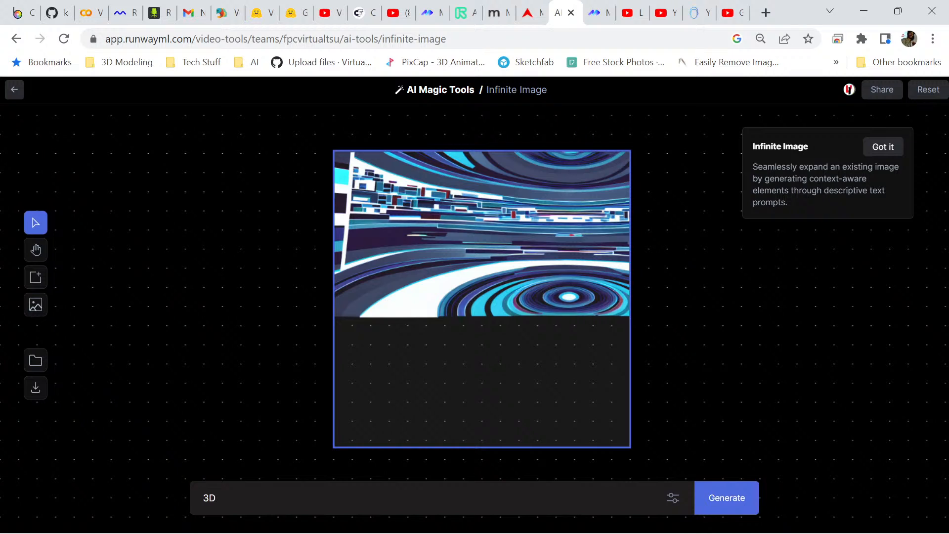
pyautogui.write(' elements')
pyautogui.click(36, 249)
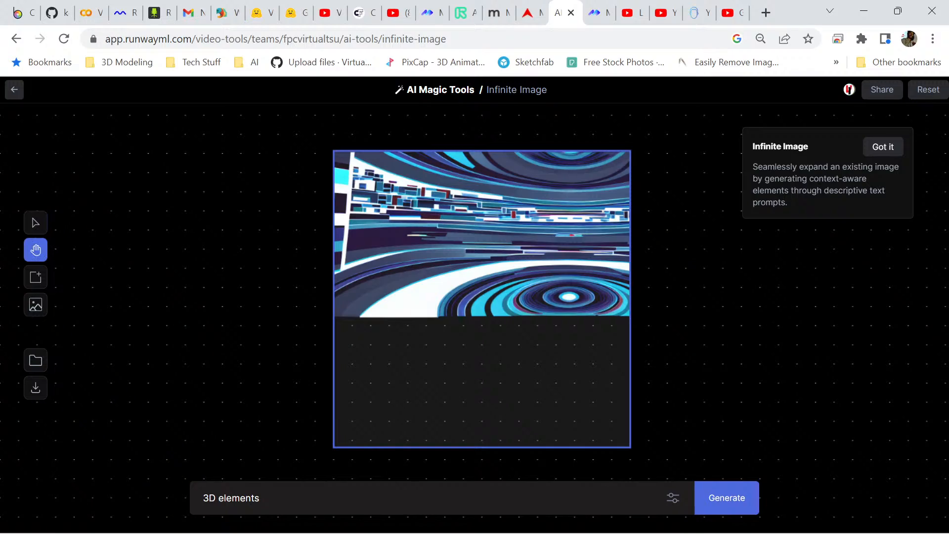
pyautogui.moveTo(482, 300); pyautogui.dragTo(456, 288)
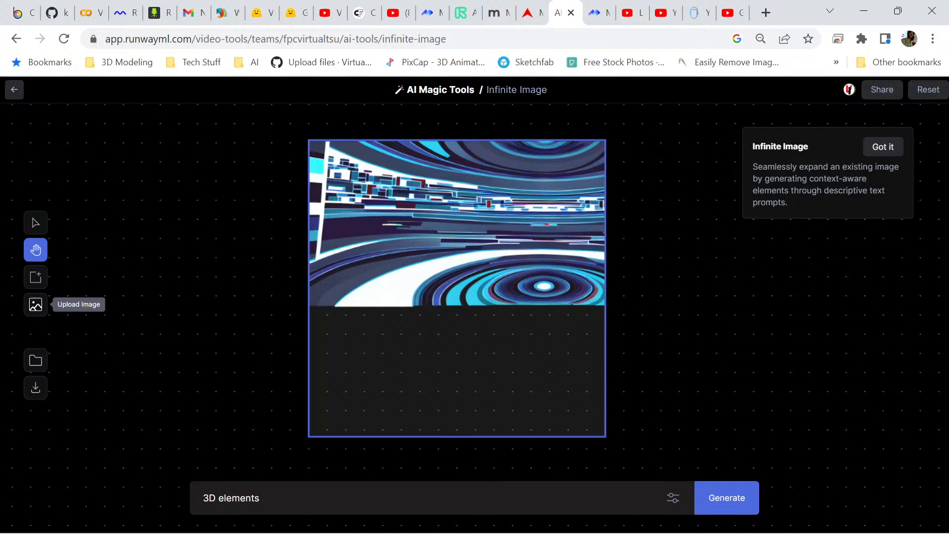
pyautogui.click(35, 305)
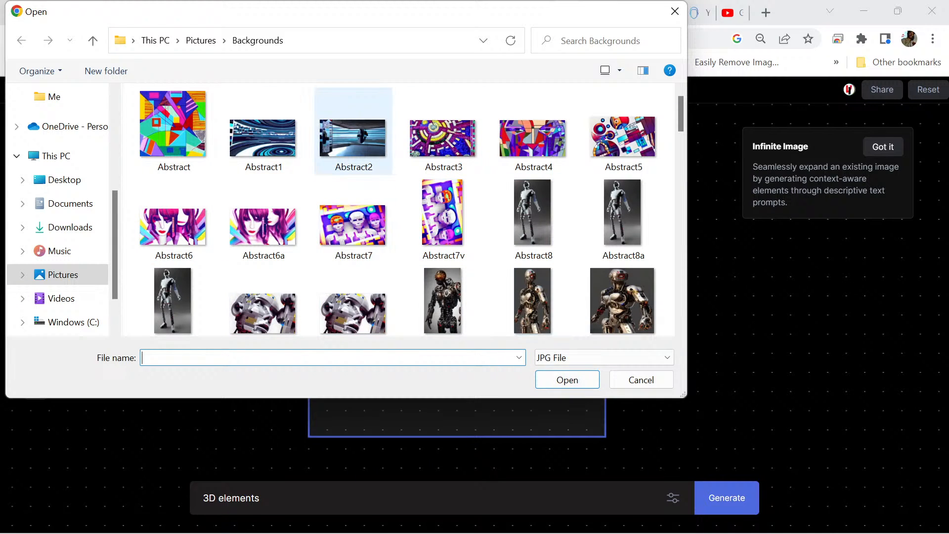
pyautogui.scroll(-5, 353, 203)
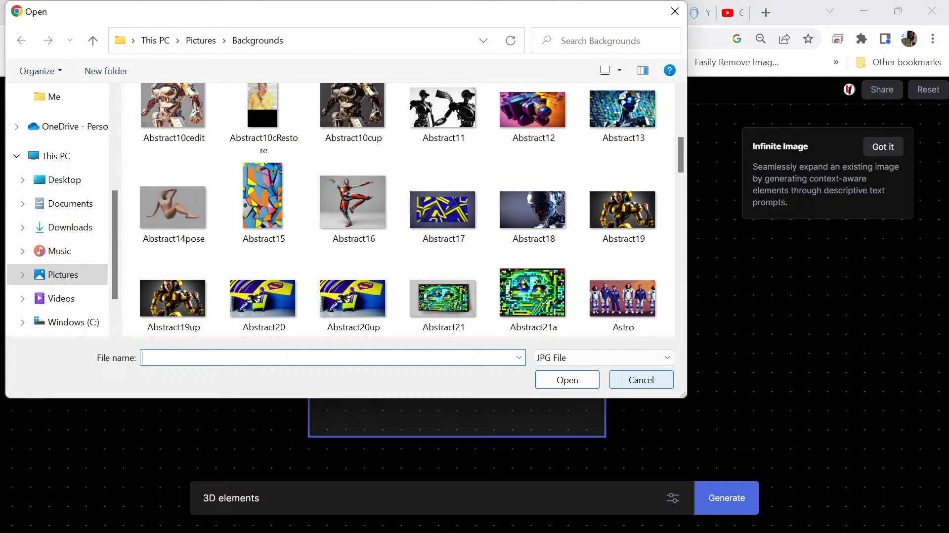
pyautogui.click(641, 380)
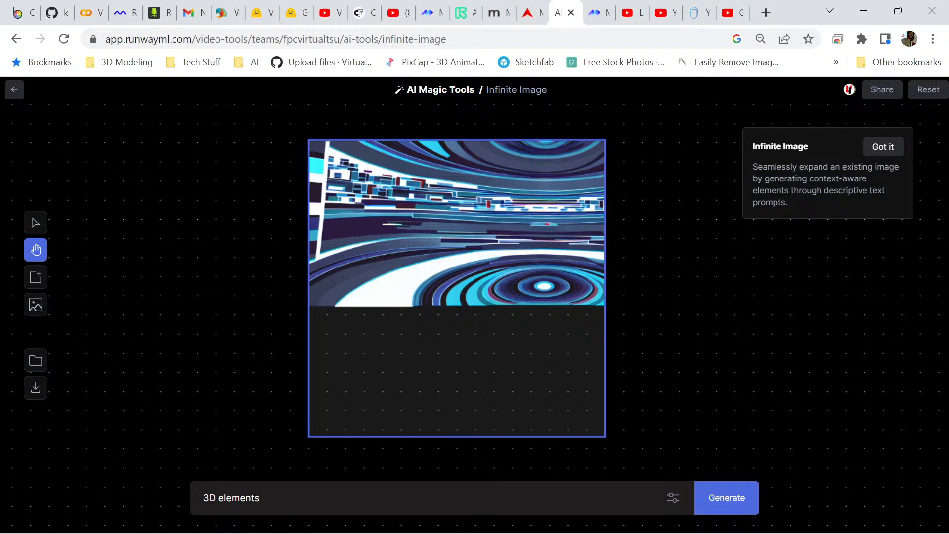
# Generate the fill below the image from the prompt and compare its four variations.
pyautogui.press('Return')
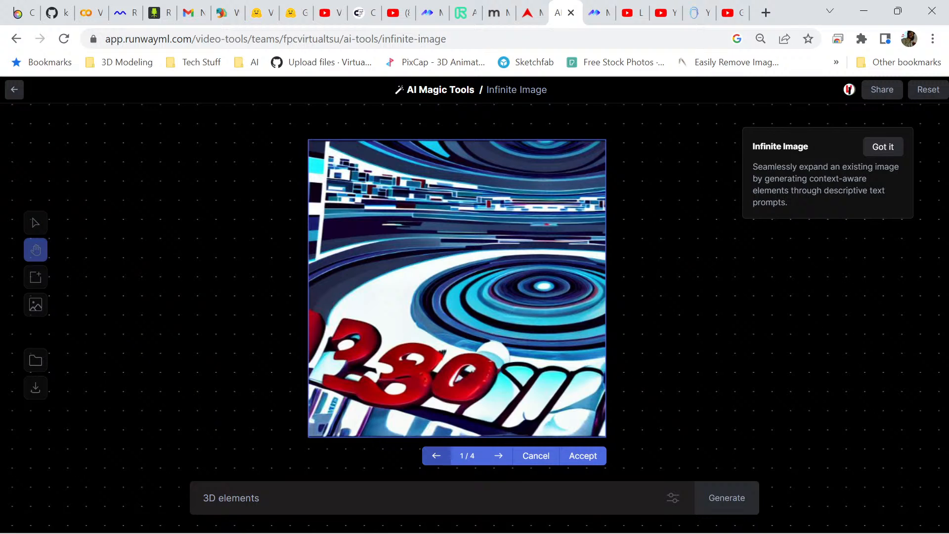
pyautogui.click(436, 455)
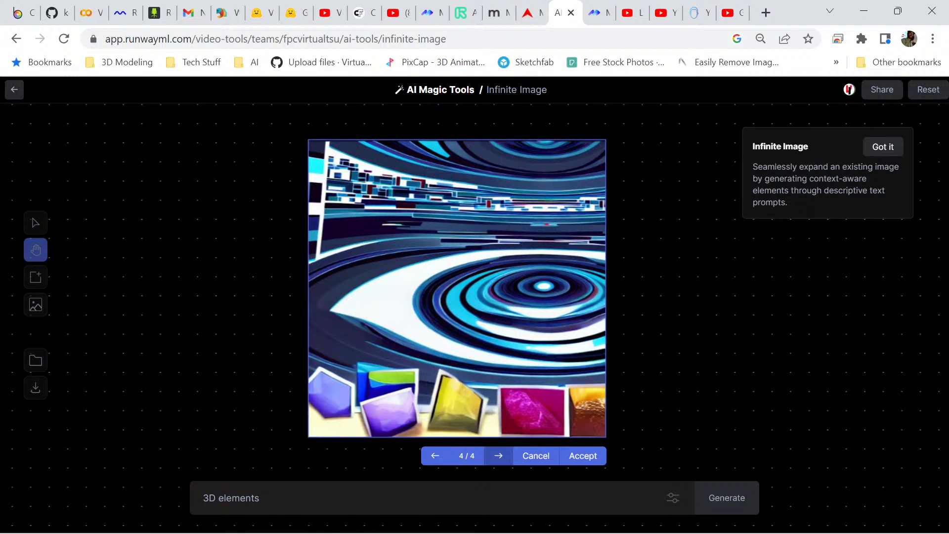
pyautogui.click(499, 456)
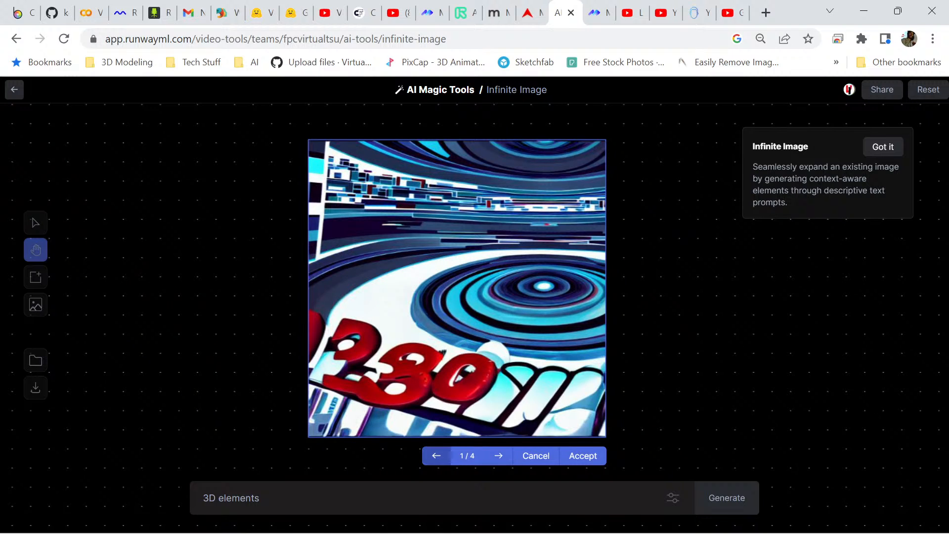
pyautogui.click(436, 456)
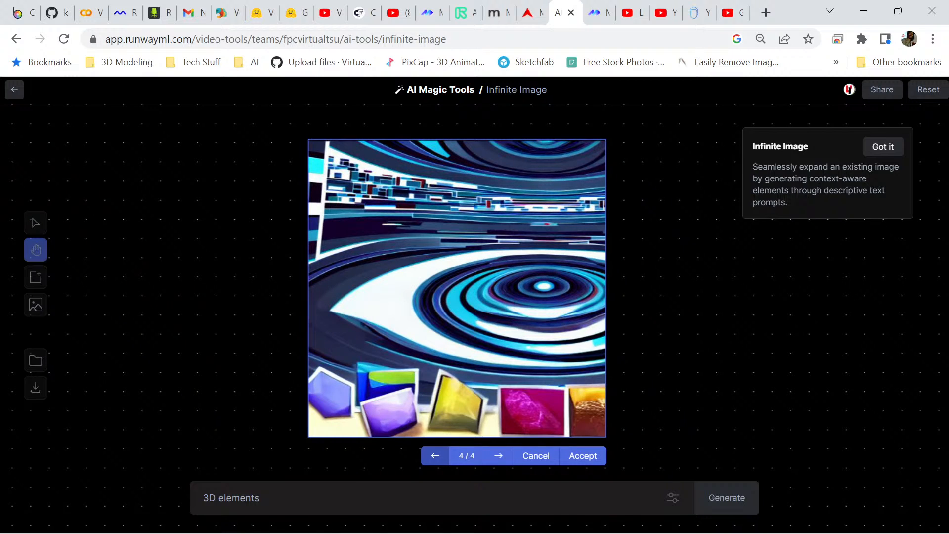
pyautogui.click(435, 456)
pyautogui.click(435, 456)
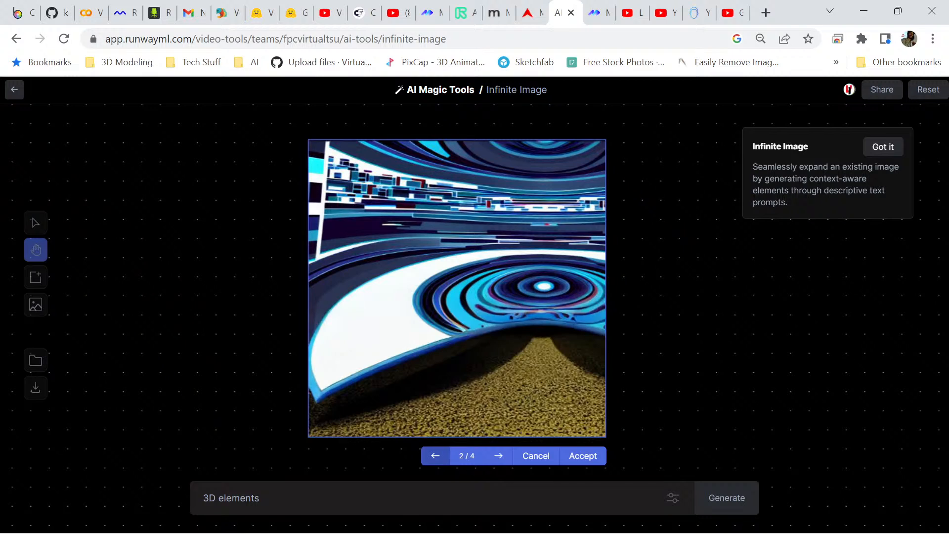
pyautogui.click(435, 455)
pyautogui.click(435, 455)
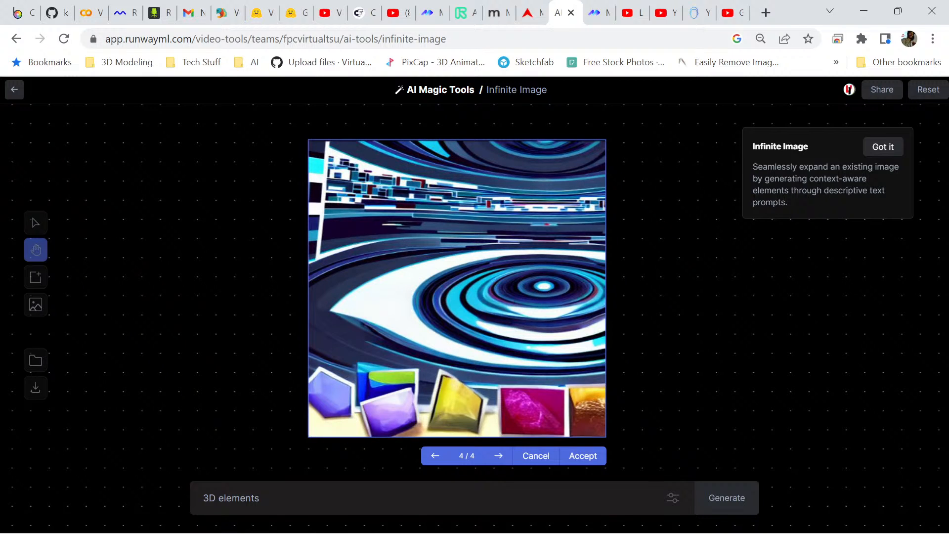
pyautogui.click(498, 455)
pyautogui.click(498, 456)
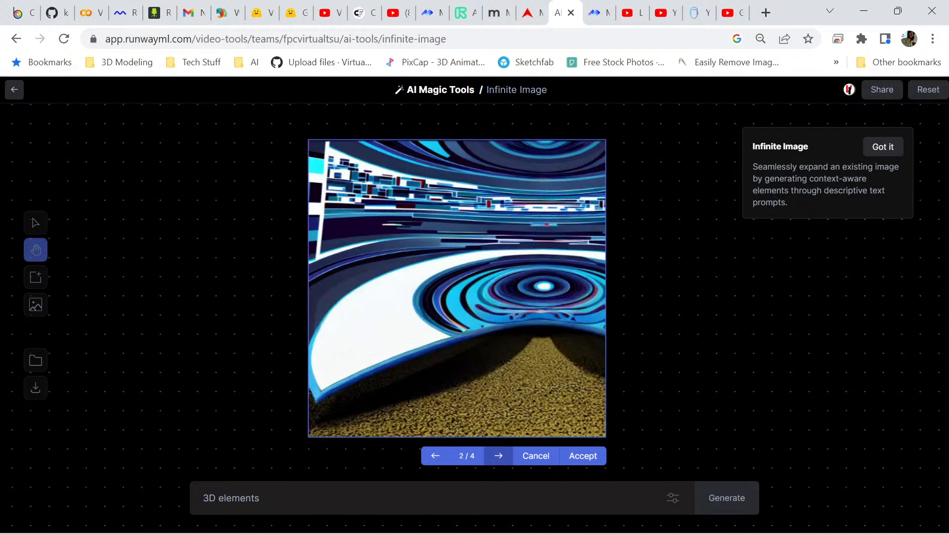
pyautogui.click(498, 455)
pyautogui.click(499, 455)
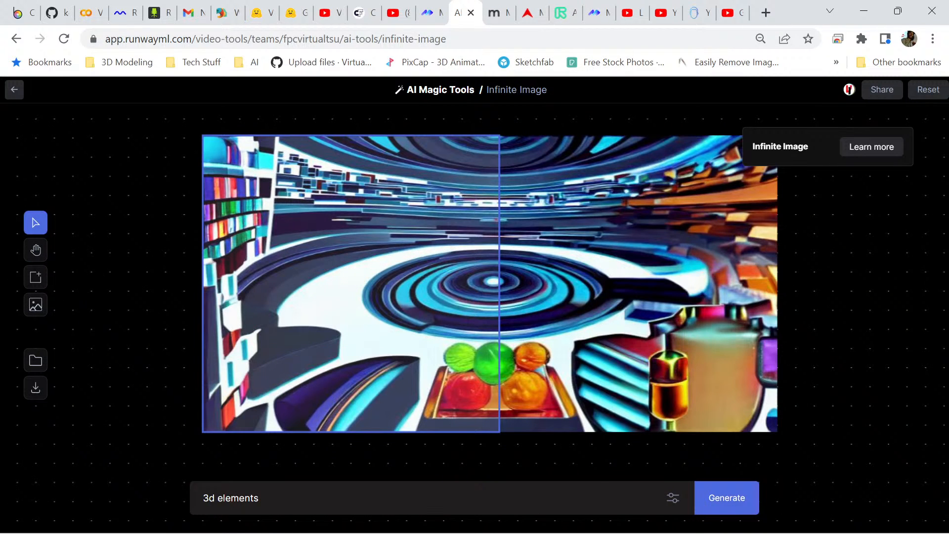
# In the other, already widened "3d elements" project, enable Use Fixed Seed and copy its seed value.
pyautogui.scroll(-3, 490, 283)
pyautogui.scroll(2, 489, 284)
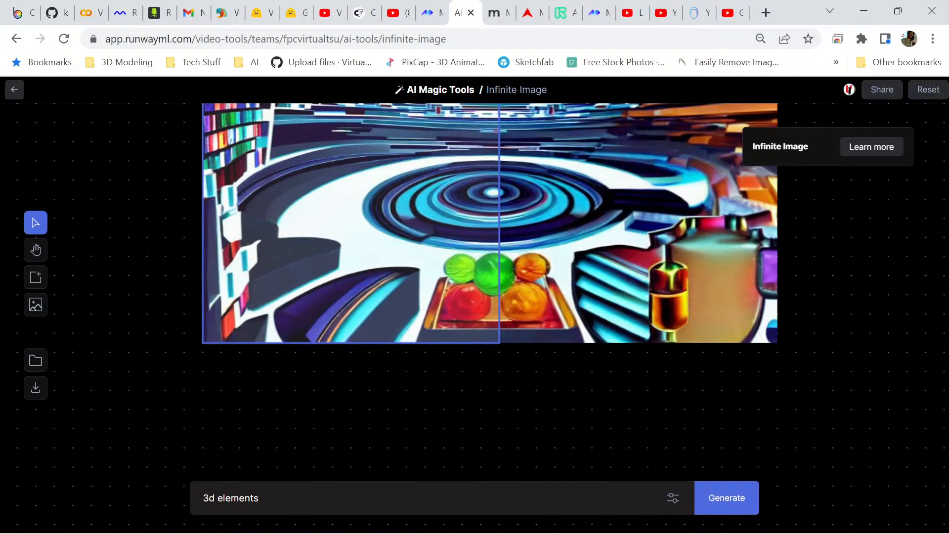
pyautogui.click(673, 498)
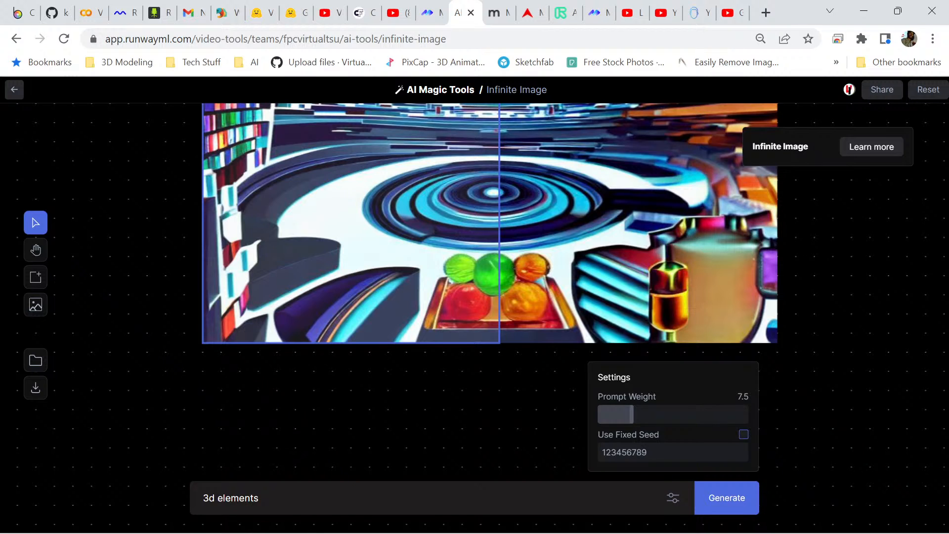
pyautogui.click(744, 434)
pyautogui.doubleClick(624, 452)
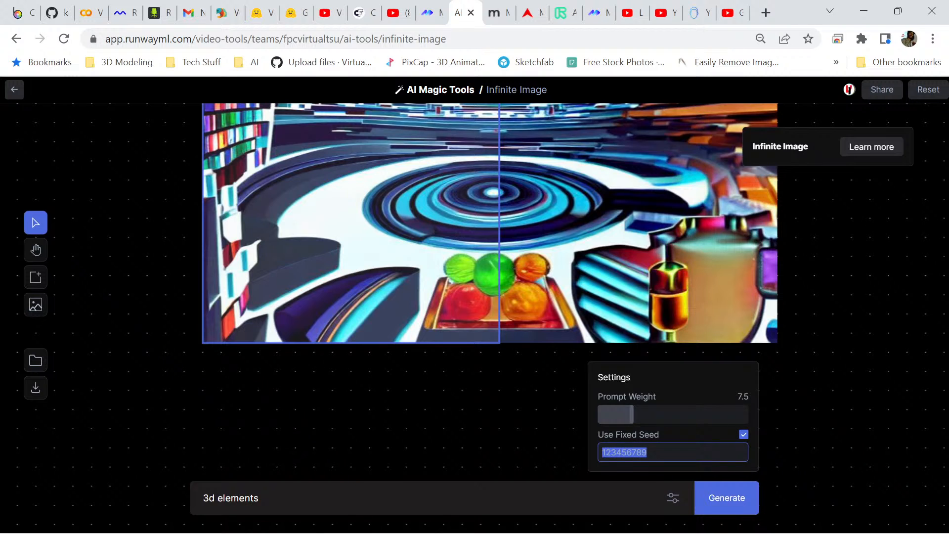
pyautogui.rightClick(648, 454)
pyautogui.click(690, 286)
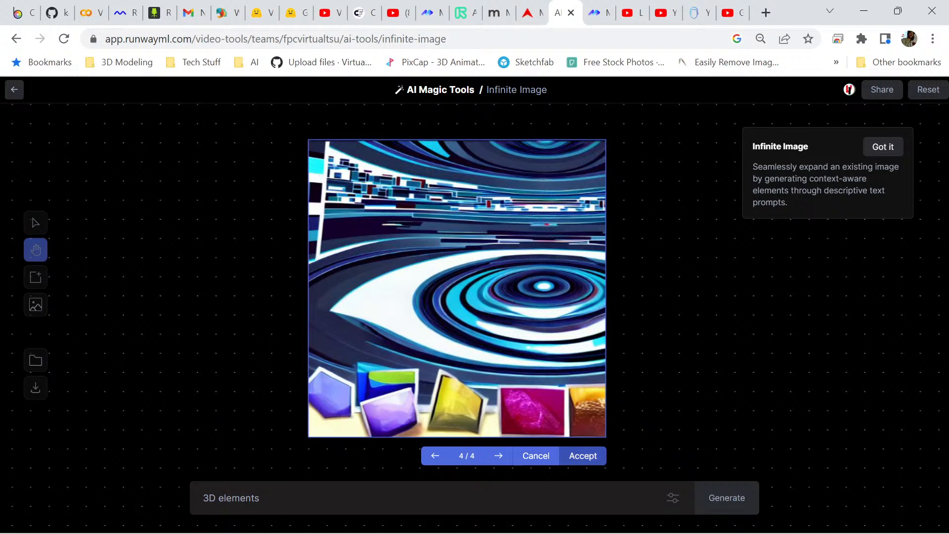
# Accept the fourth variation, with the coloured gems along the image's lower edge.
pyautogui.click(583, 456)
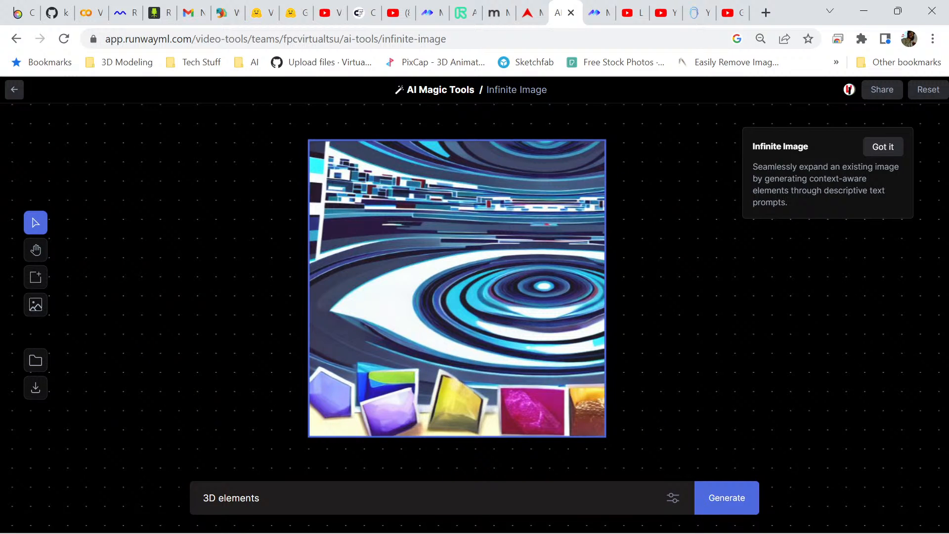
# Enable Use Fixed Seed with the copied value 123456789, and turn the fixed seed off again.
pyautogui.click(673, 498)
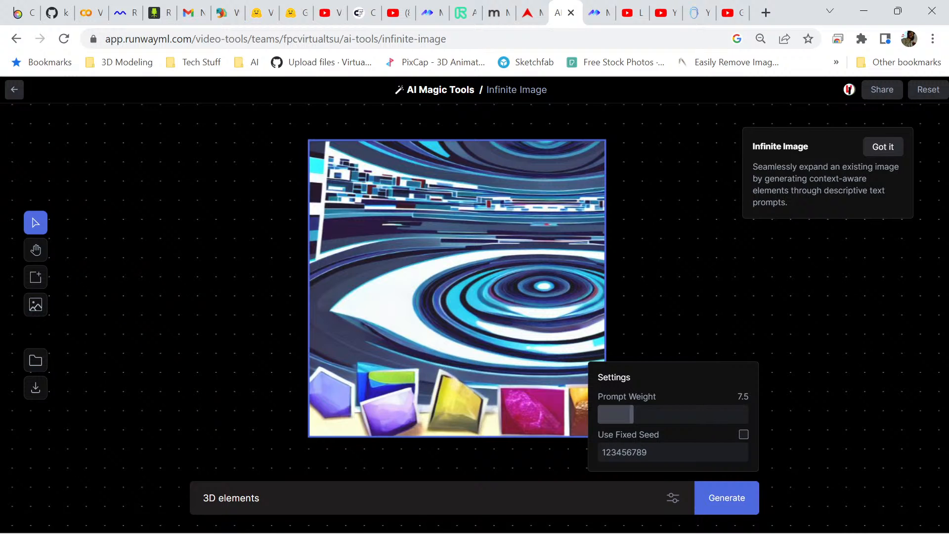
pyautogui.click(744, 434)
pyautogui.doubleClick(625, 452)
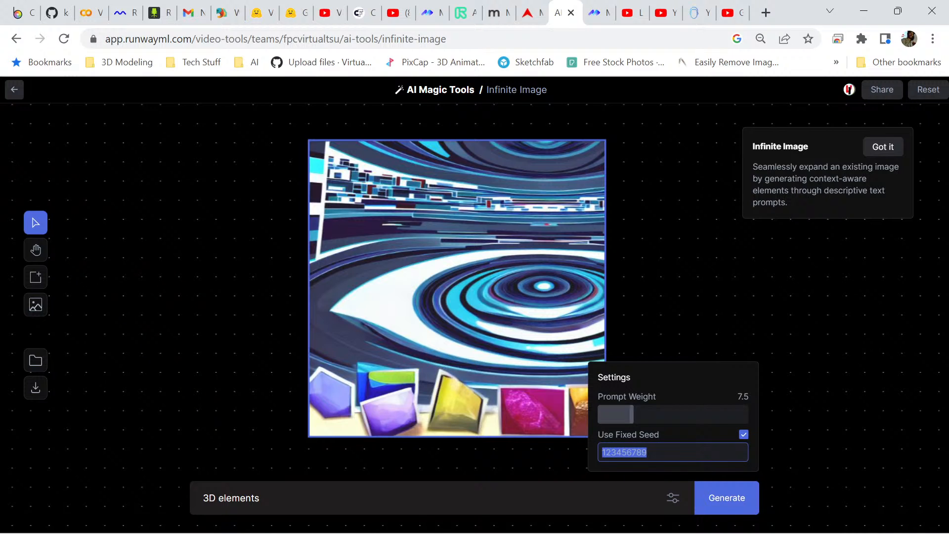
pyautogui.rightClick(649, 457)
pyautogui.click(683, 288)
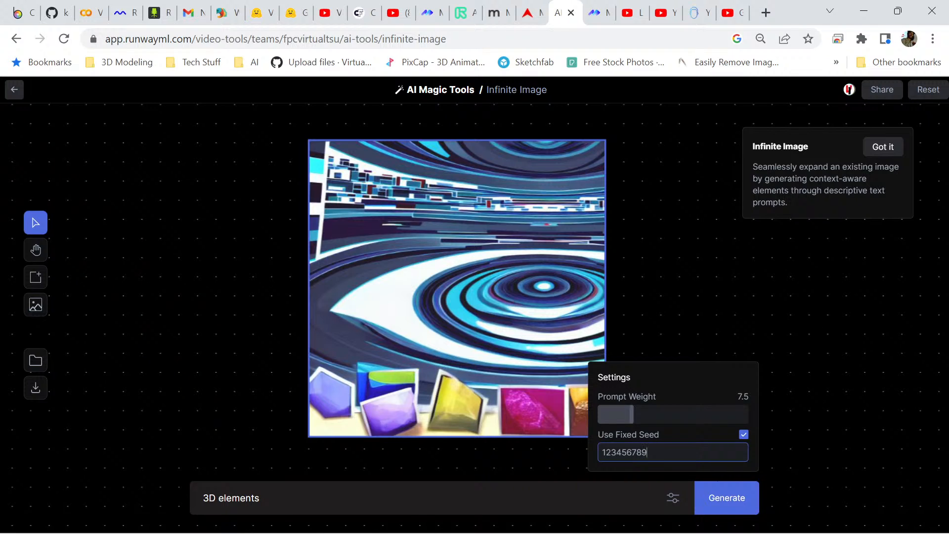
pyautogui.click(744, 434)
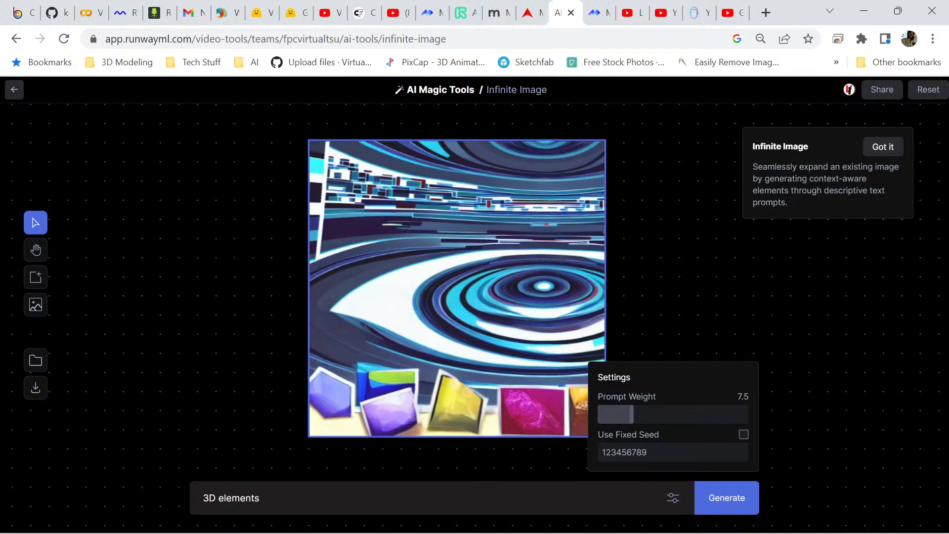
pyautogui.press('Escape')
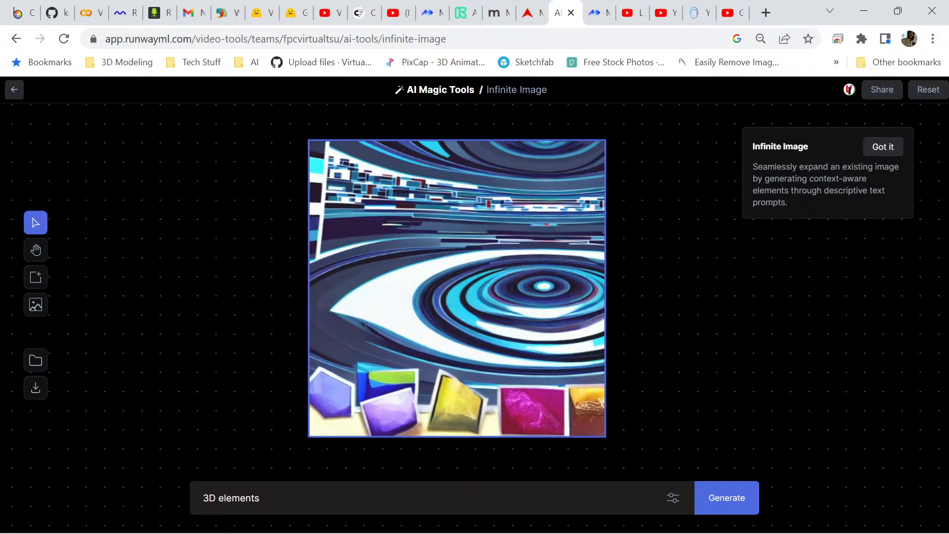
# Extend the image to the left by generating with the frame partly overlapping its left side, and accept the first variation.
pyautogui.moveTo(457, 288); pyautogui.dragTo(346, 288)
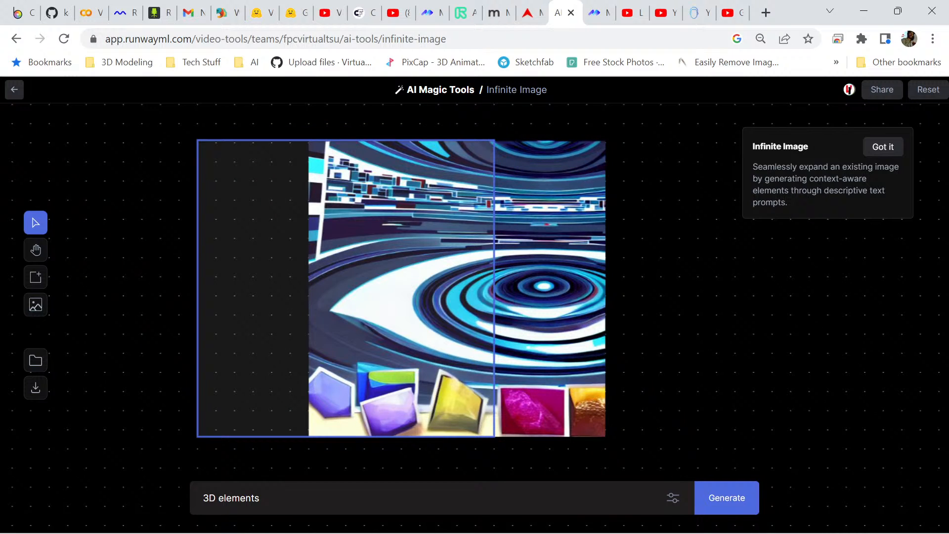
pyautogui.moveTo(345, 288)
pyautogui.mouseDown()
pyautogui.moveTo(365, 289)
pyautogui.moveTo(327, 289)
pyautogui.mouseUp()
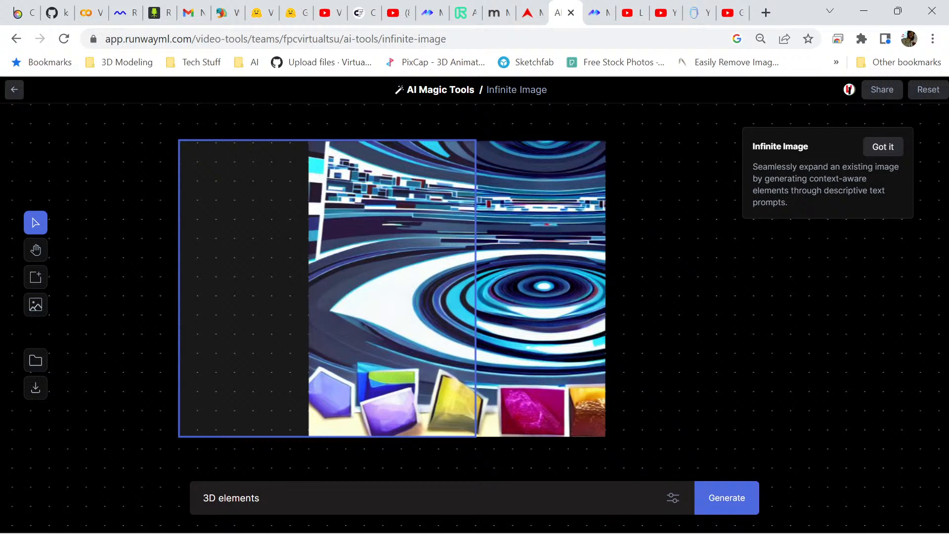
pyautogui.click(727, 498)
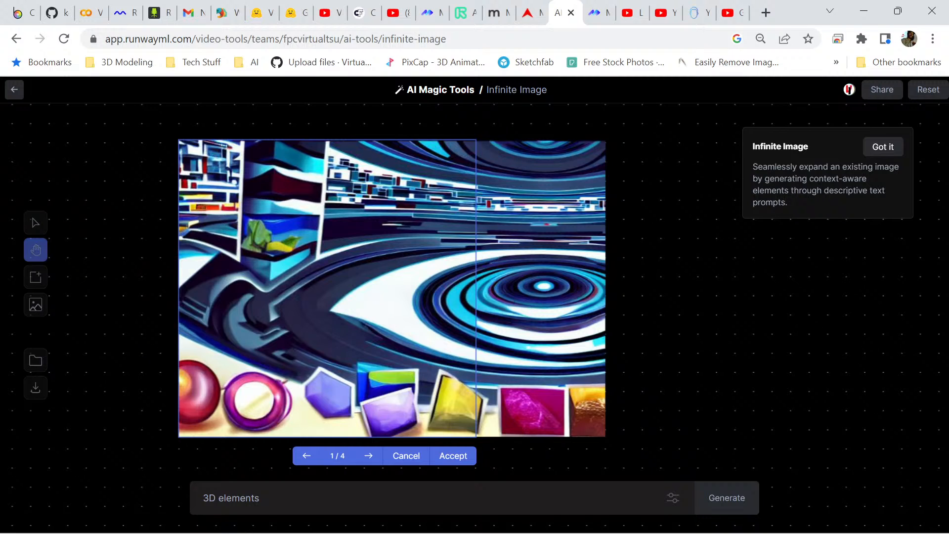
pyautogui.click(453, 456)
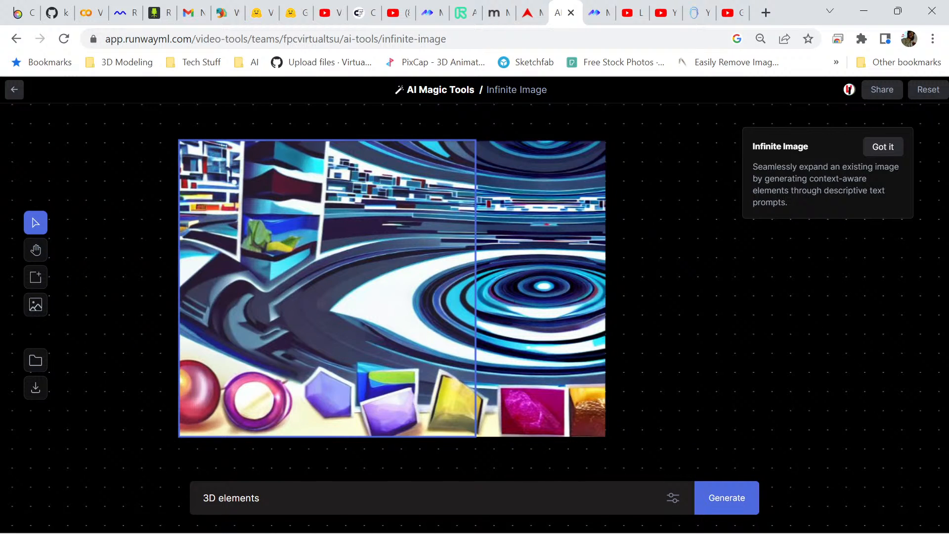
# Extend the image to the right by generating with the frame partly overlapping its right side, and accept the first variation.
pyautogui.moveTo(328, 289); pyautogui.dragTo(587, 288)
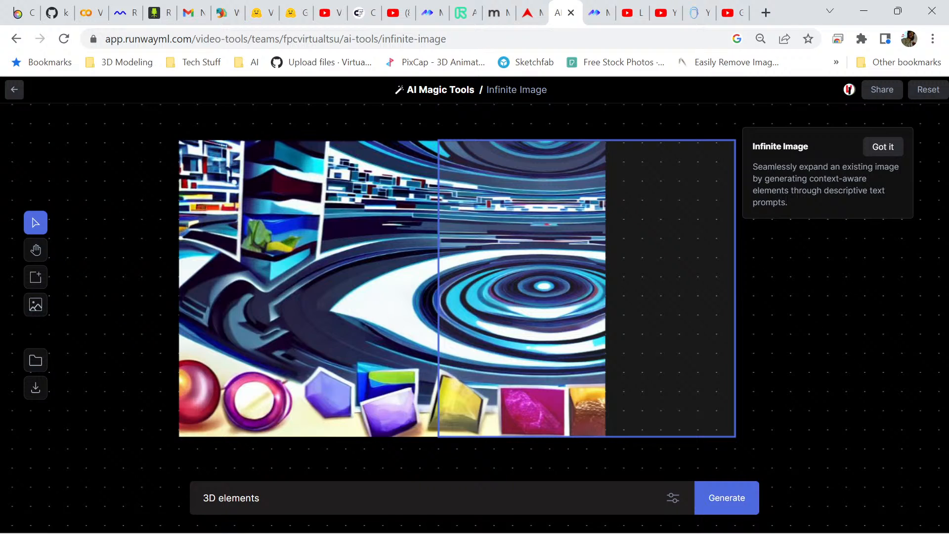
pyautogui.click(727, 498)
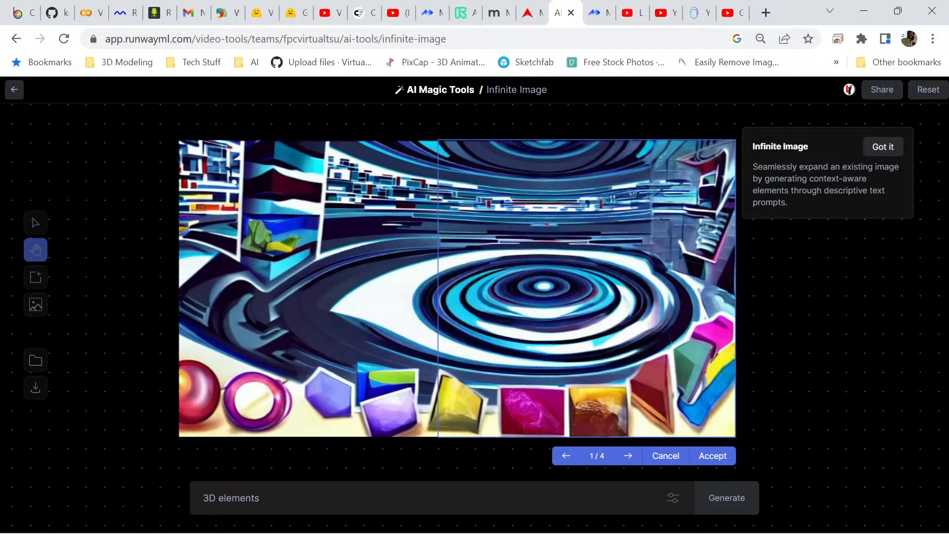
pyautogui.click(713, 455)
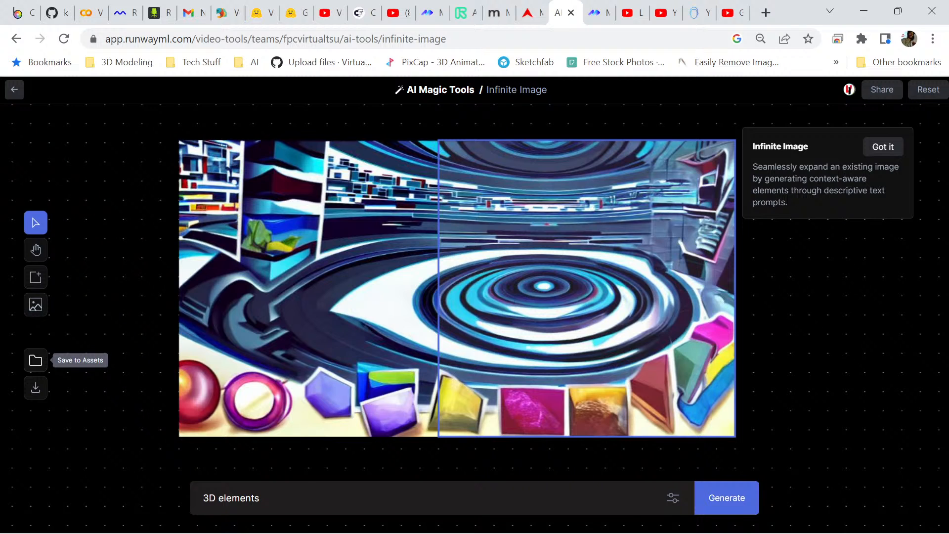
# Save the expanded image to the workspace assets.
pyautogui.click(36, 360)
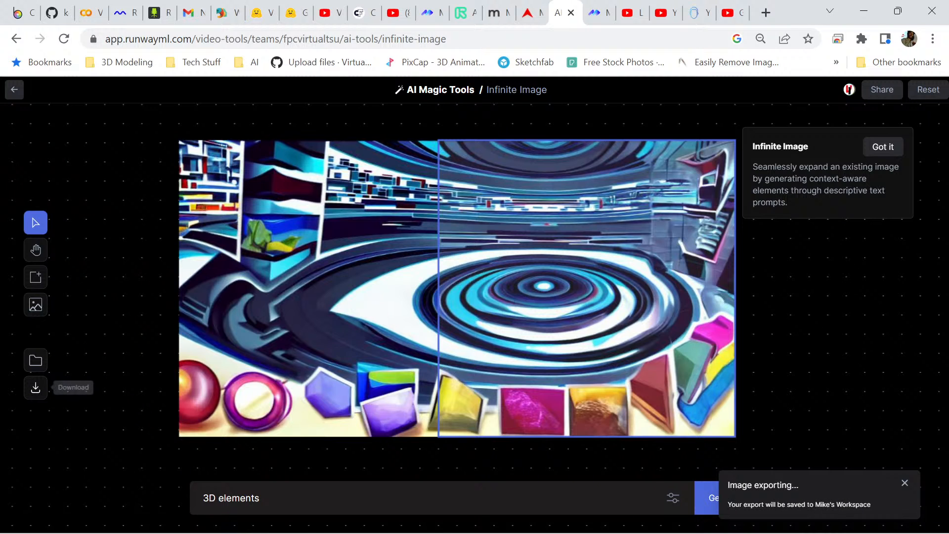
# Download the expanded image as a PNG named colorfulportal into the Backgrounds folder under Pictures.
pyautogui.click(35, 388)
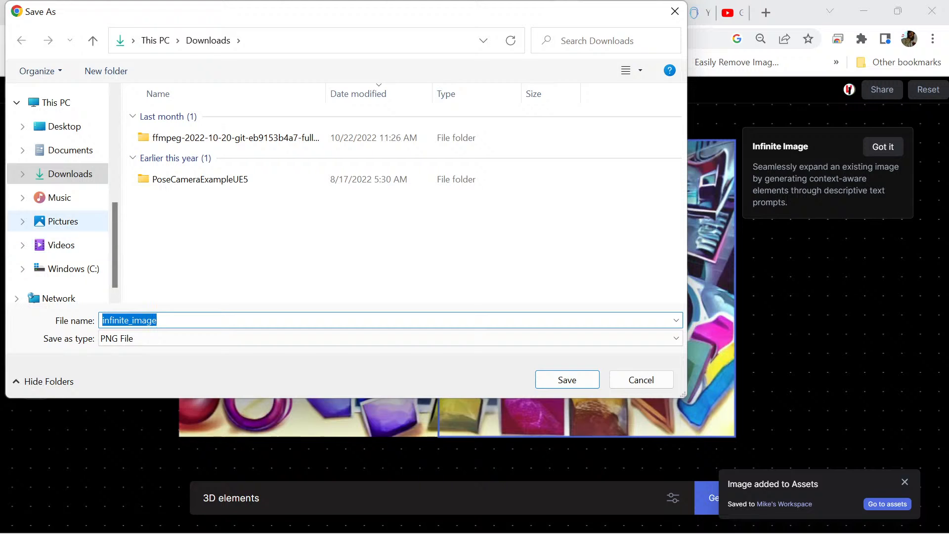
pyautogui.click(63, 222)
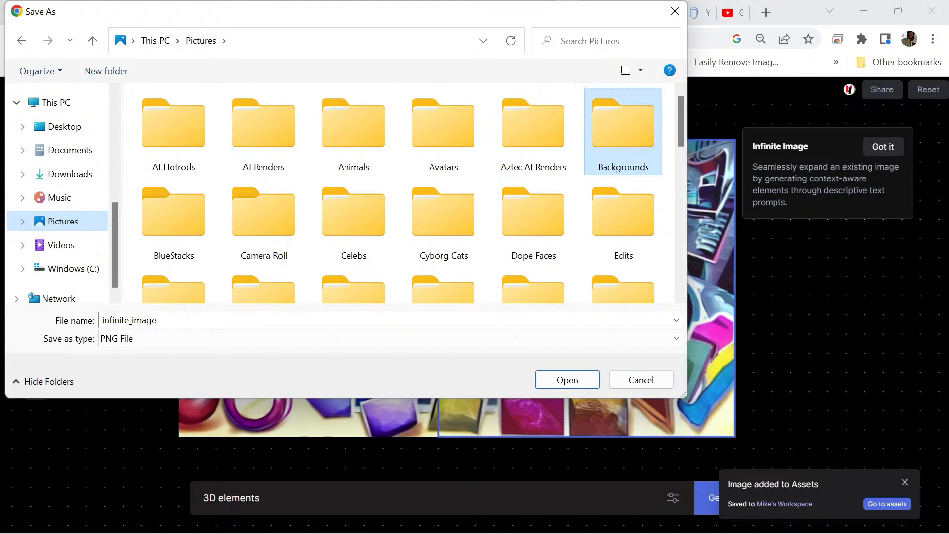
pyautogui.doubleClick(623, 128)
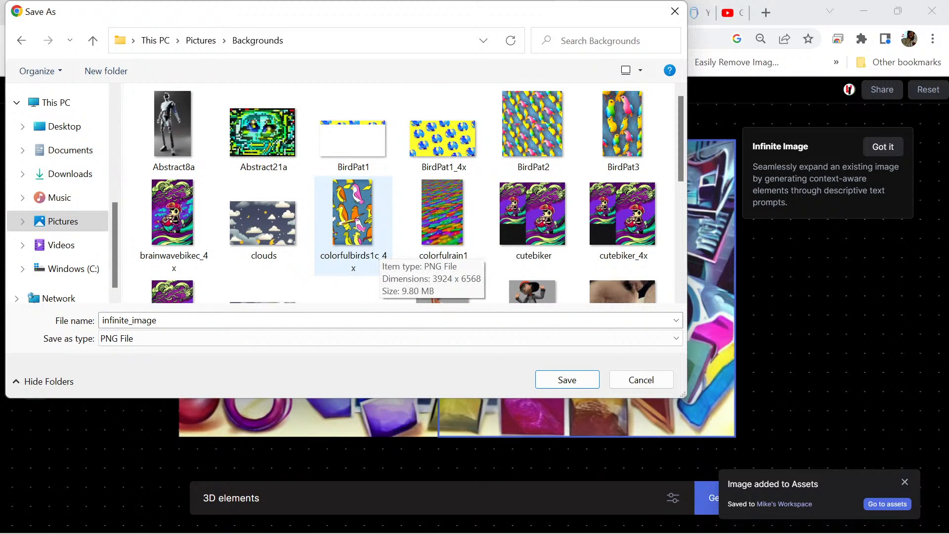
pyautogui.click(307, 320)
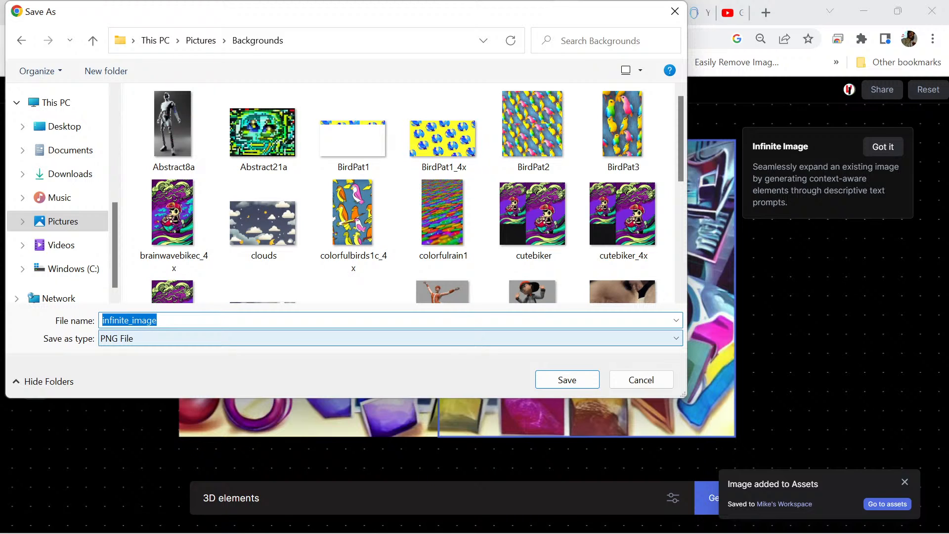
pyautogui.write('co')
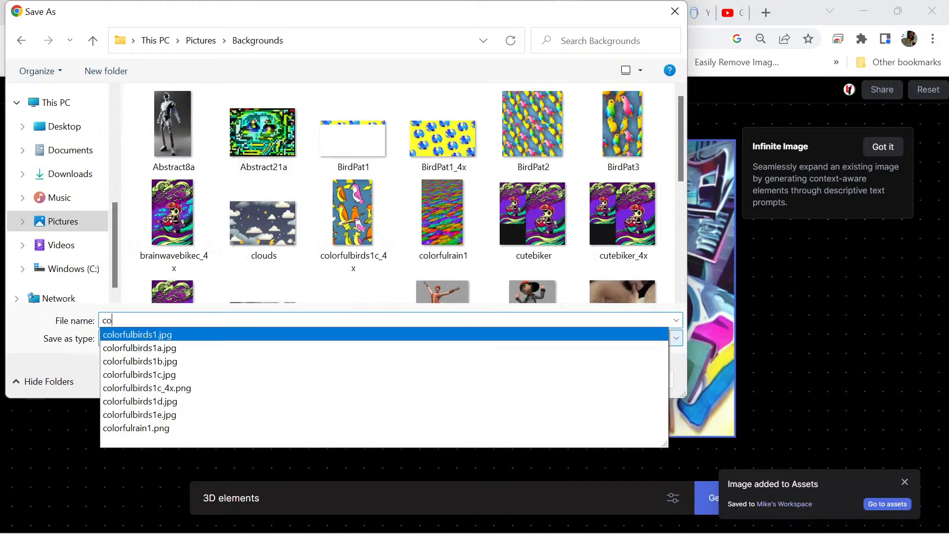
pyautogui.write('lorfu')
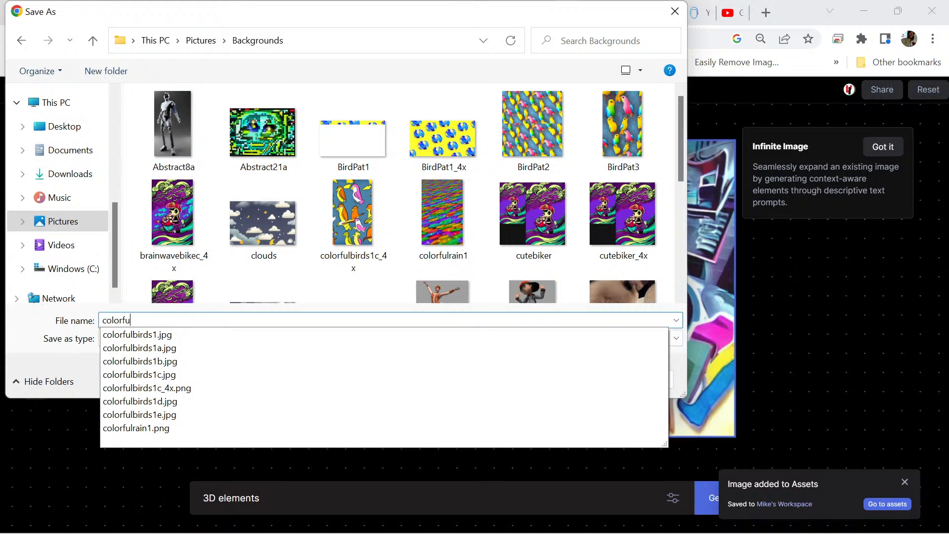
pyautogui.write('l')
pyautogui.write('port')
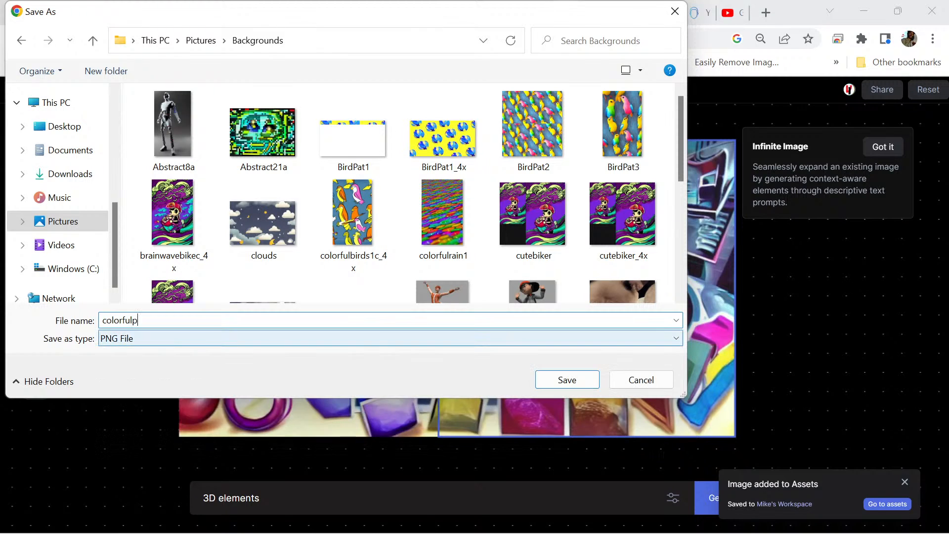
pyautogui.write('al')
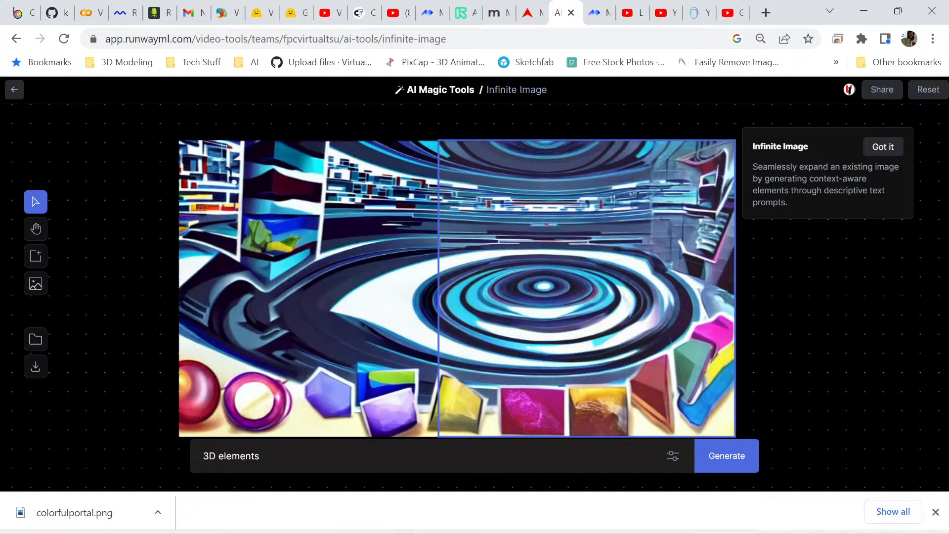
# Show the downloaded colorfulportal image in its folder and open it in Paint.
pyautogui.click(158, 512)
pyautogui.click(184, 456)
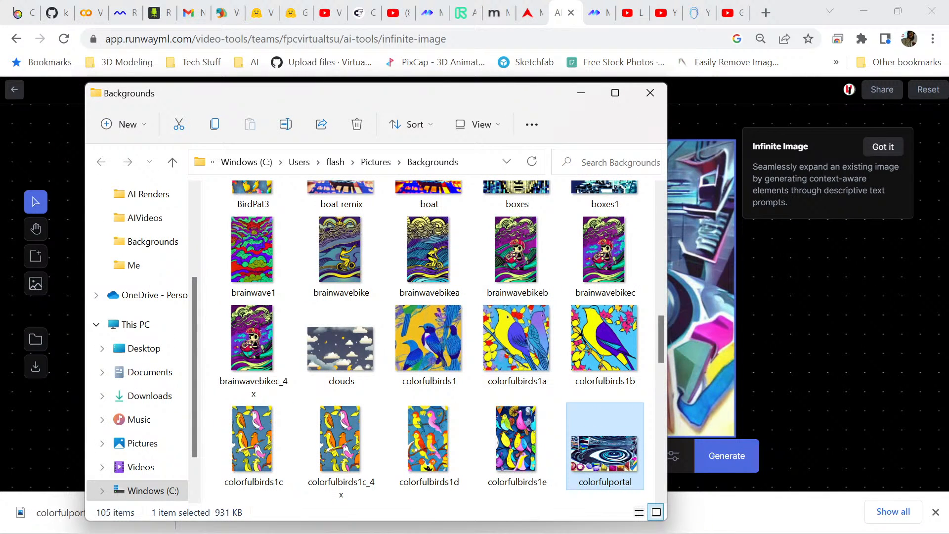
pyautogui.rightClick(628, 482)
pyautogui.click(692, 210)
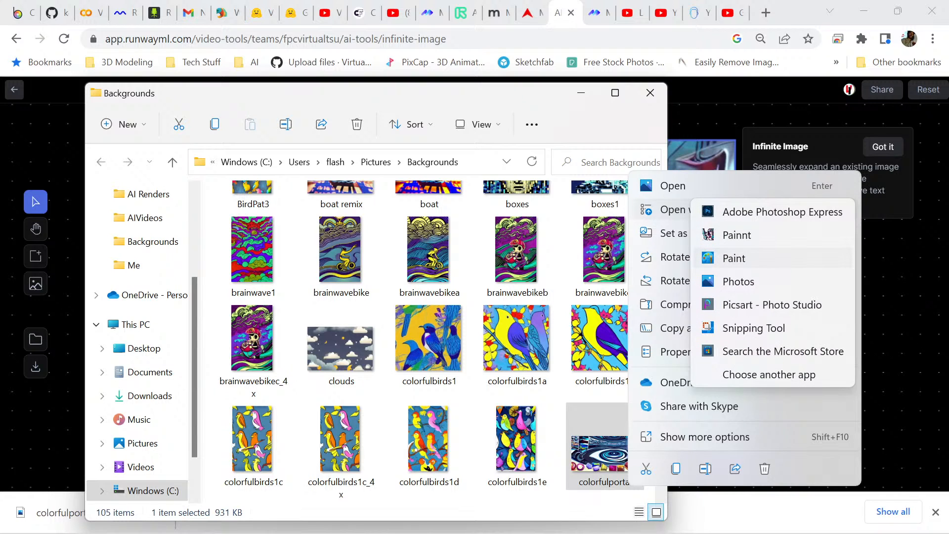
pyautogui.click(737, 258)
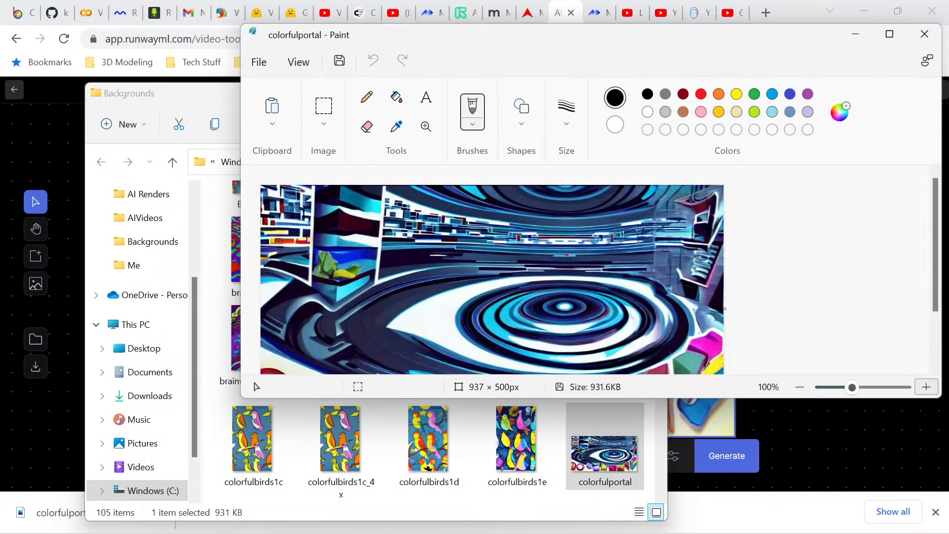
# Inspect the colorfulportal image full screen at 200% zoom, return it to 100%, and minimize Paint.
pyautogui.click(891, 34)
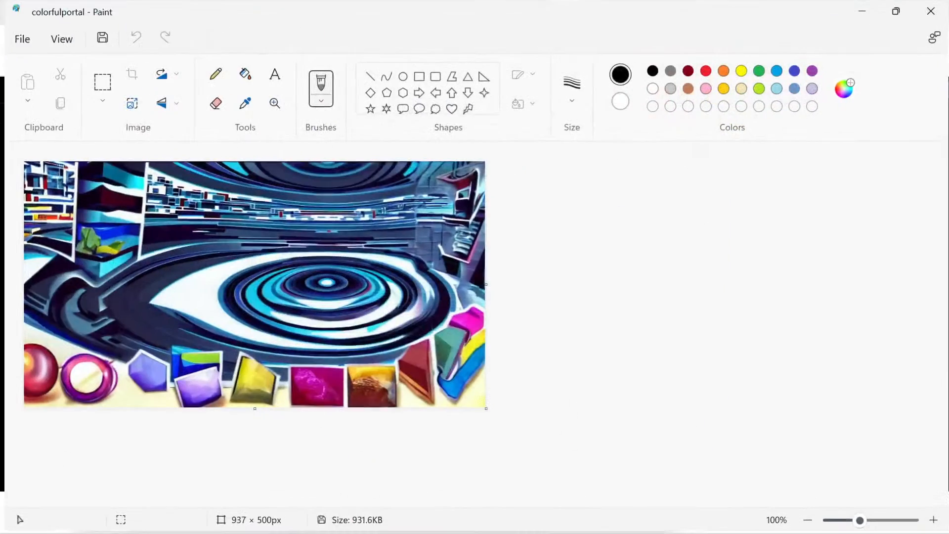
pyautogui.click(934, 522)
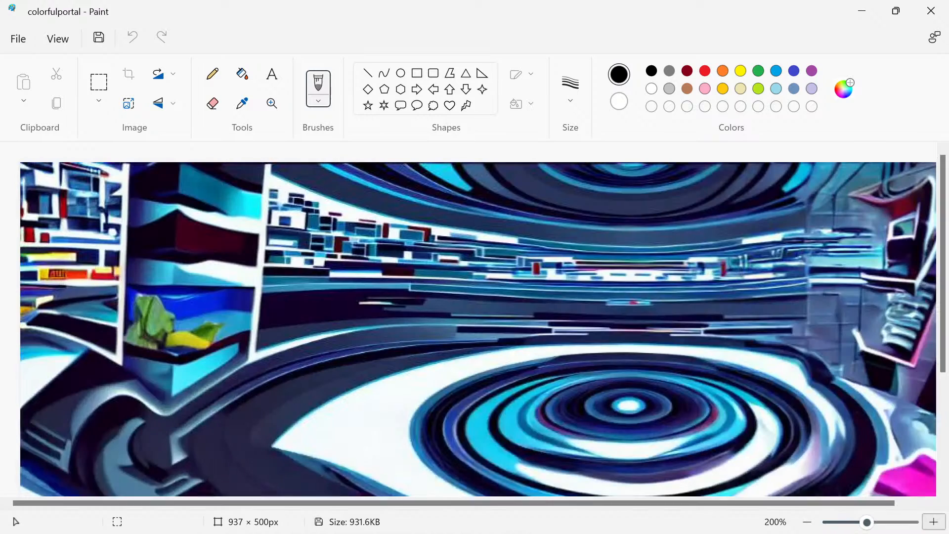
pyautogui.scroll(-4, 554, 295)
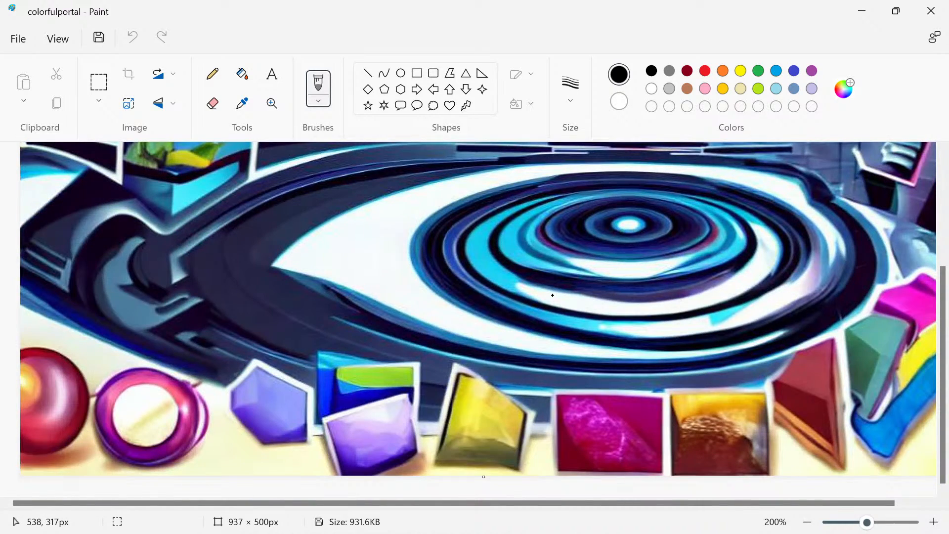
pyautogui.scroll(2, 553, 295)
pyautogui.scroll(2, 481, 273)
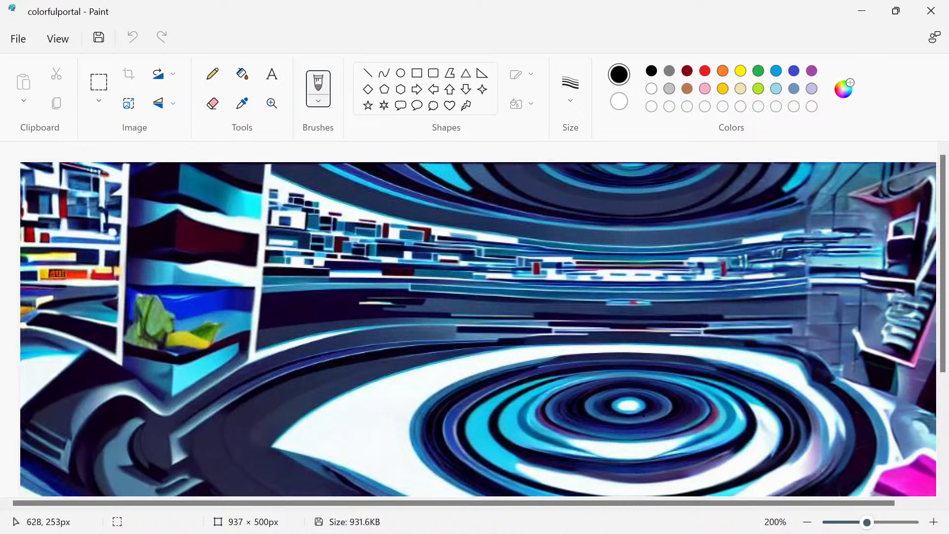
pyautogui.click(807, 522)
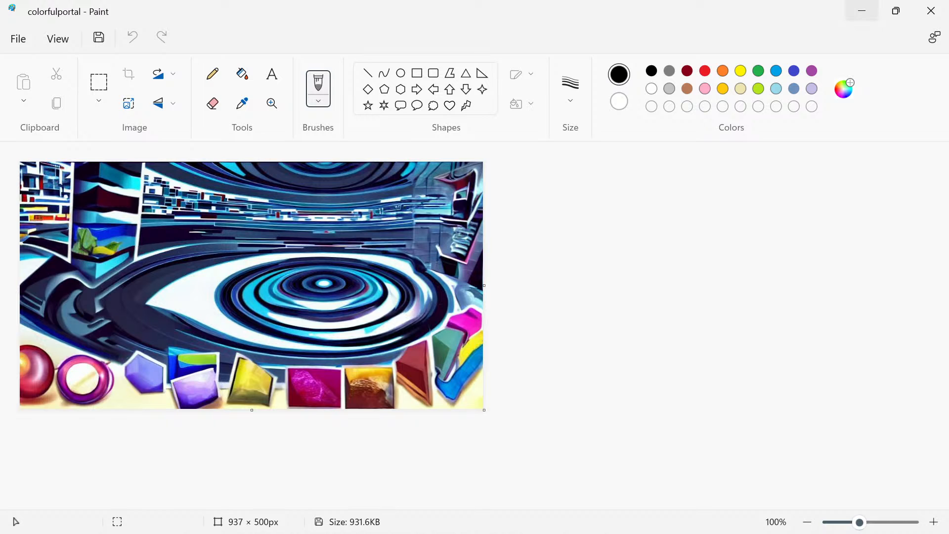
pyautogui.click(862, 11)
# Switch to the GFPGAN space on Hugging Face and upload colorfulportal from the Backgrounds folder as the input image.
pyautogui.click(295, 13)
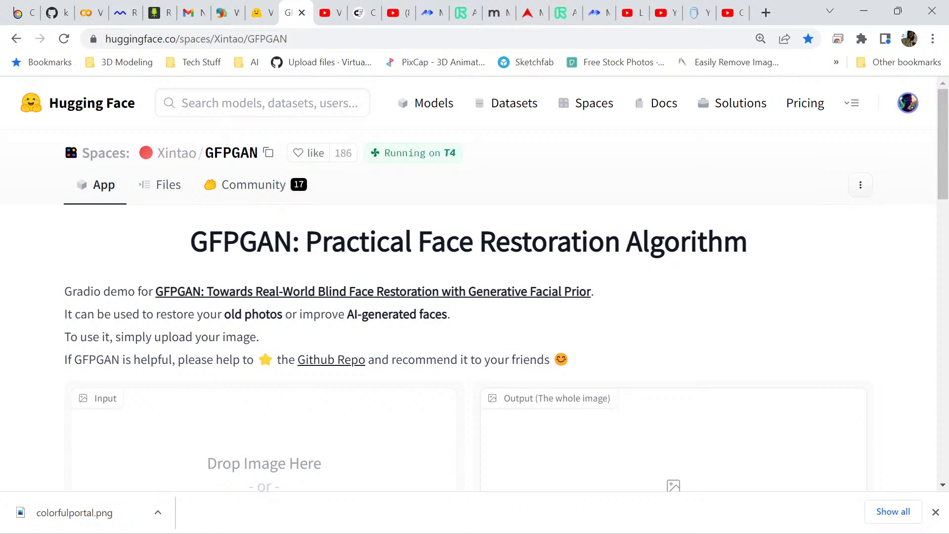
pyautogui.scroll(-4, 475, 281)
pyautogui.click(264, 264)
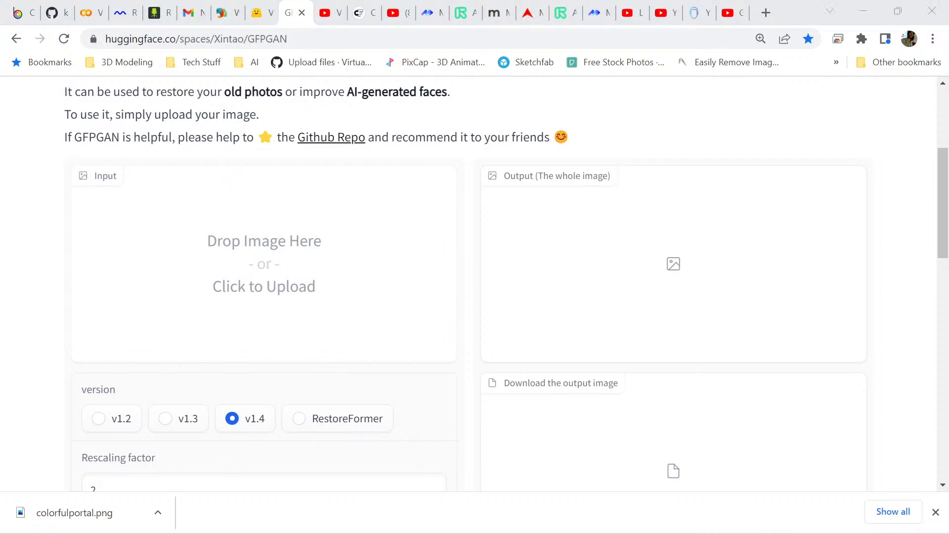
pyautogui.scroll(-3, 297, 238)
pyautogui.scroll(-12, 398, 208)
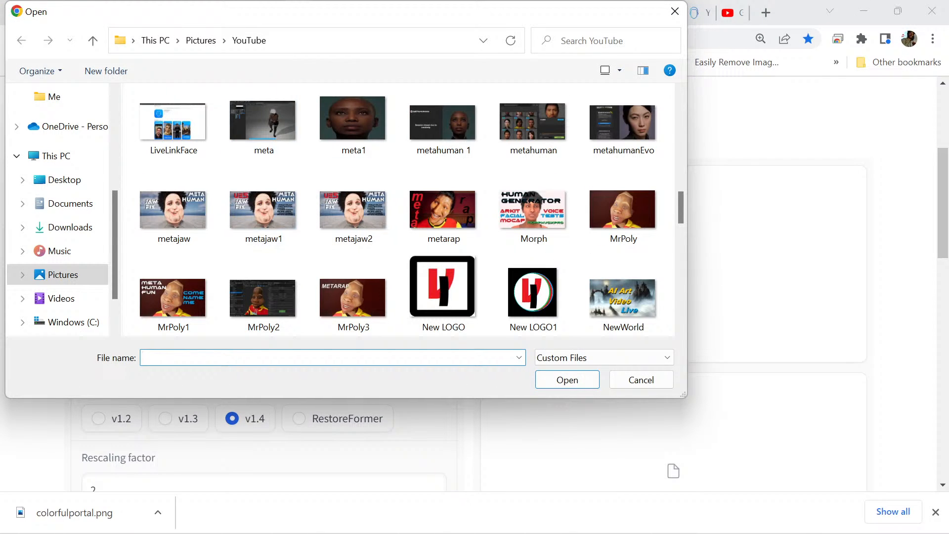
pyautogui.click(200, 40)
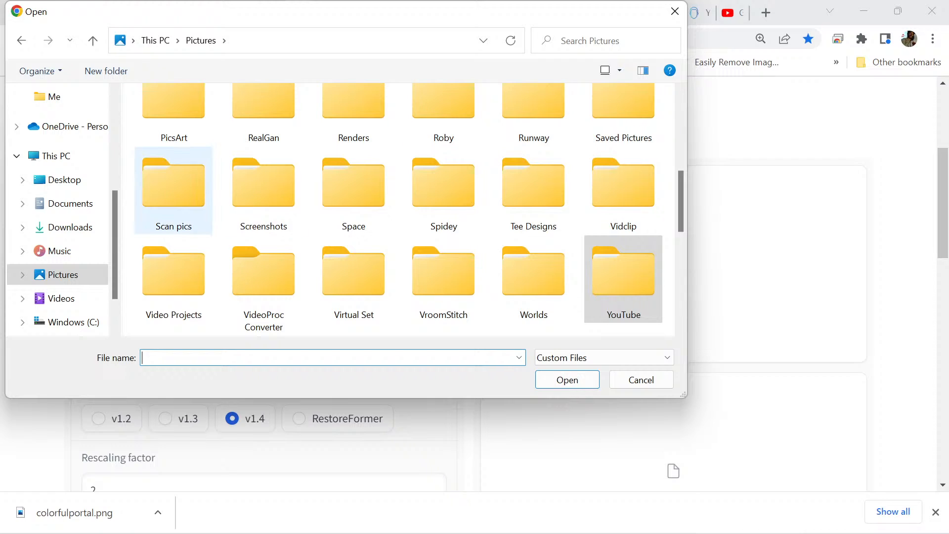
pyautogui.scroll(15, 352, 203)
pyautogui.doubleClick(623, 131)
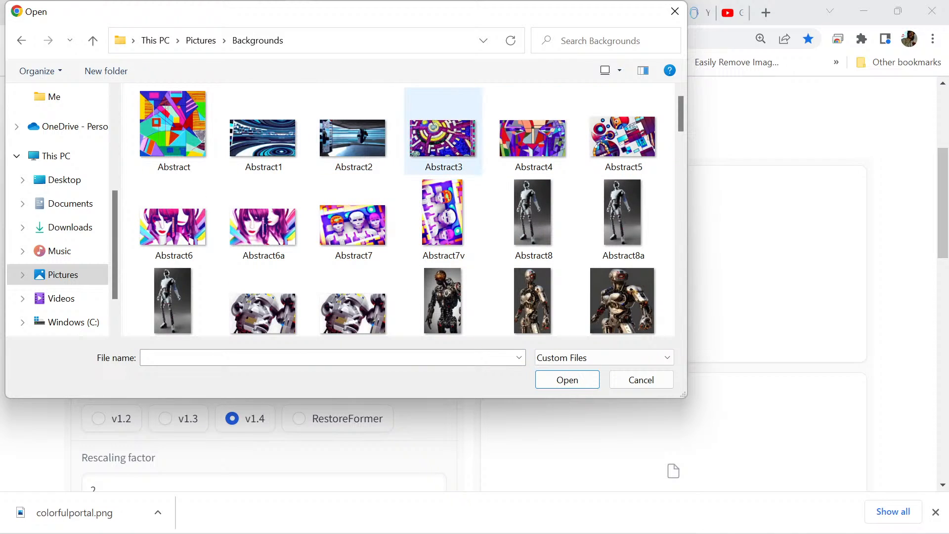
pyautogui.scroll(-5, 443, 207)
pyautogui.scroll(-5, 444, 207)
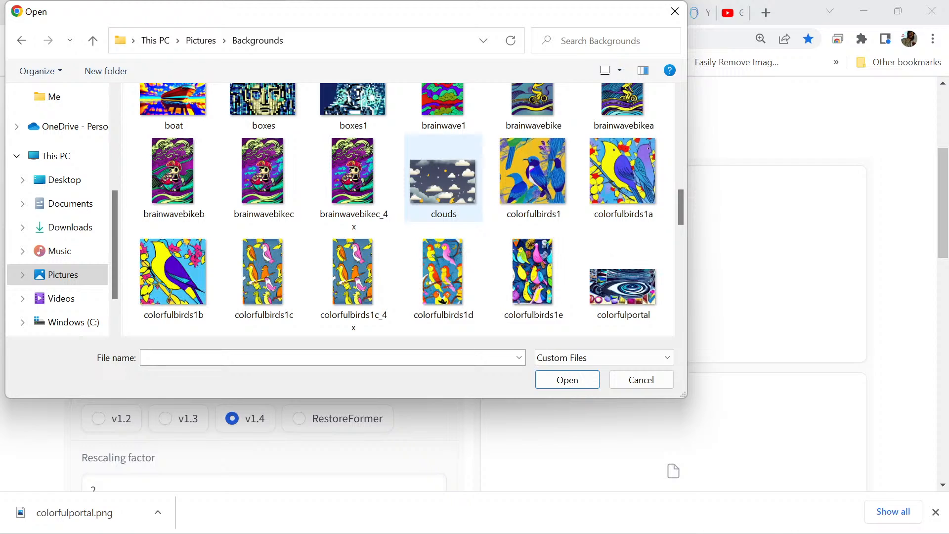
pyautogui.click(623, 285)
pyautogui.click(567, 380)
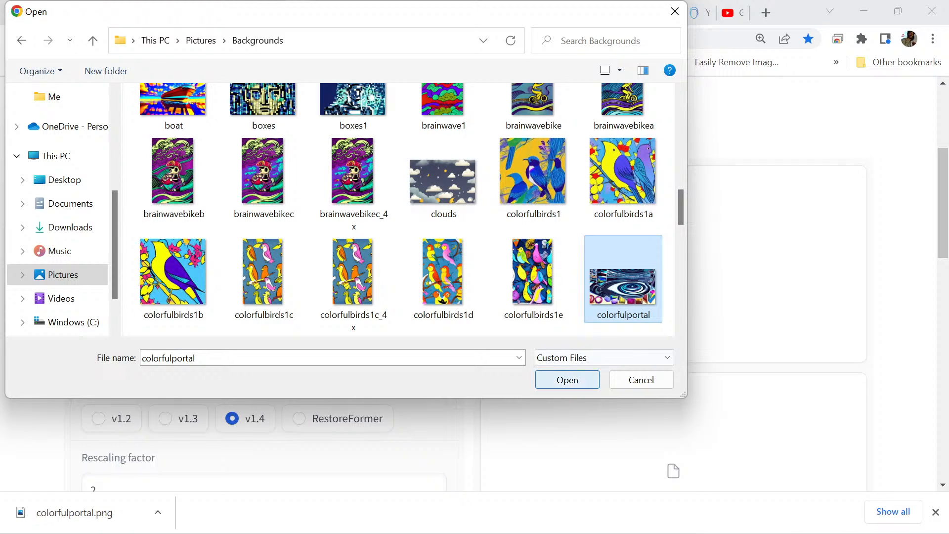
# Set the rescaling factor to 4 with version v1.4 and submit the image for upscaling.
pyautogui.scroll(-3, 475, 285)
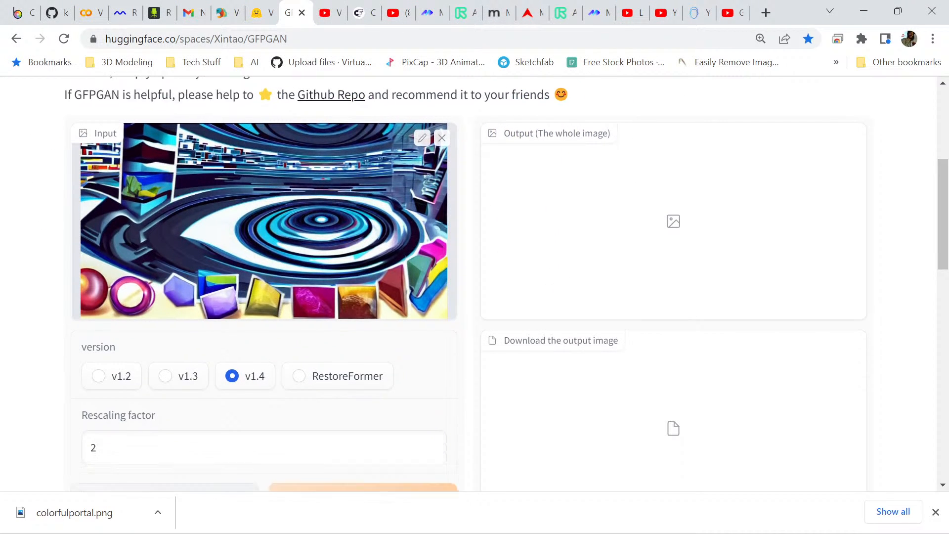
pyautogui.doubleClick(432, 337)
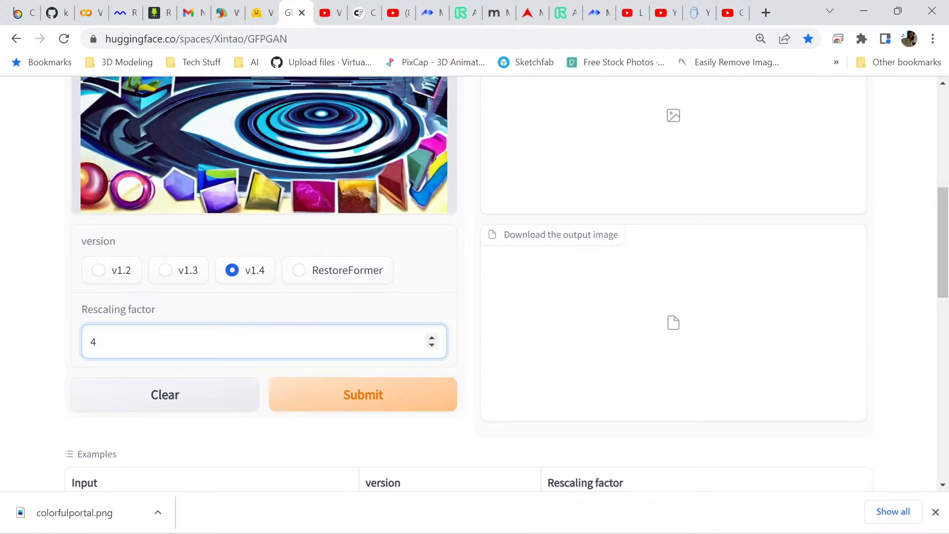
pyautogui.scroll(6, 475, 284)
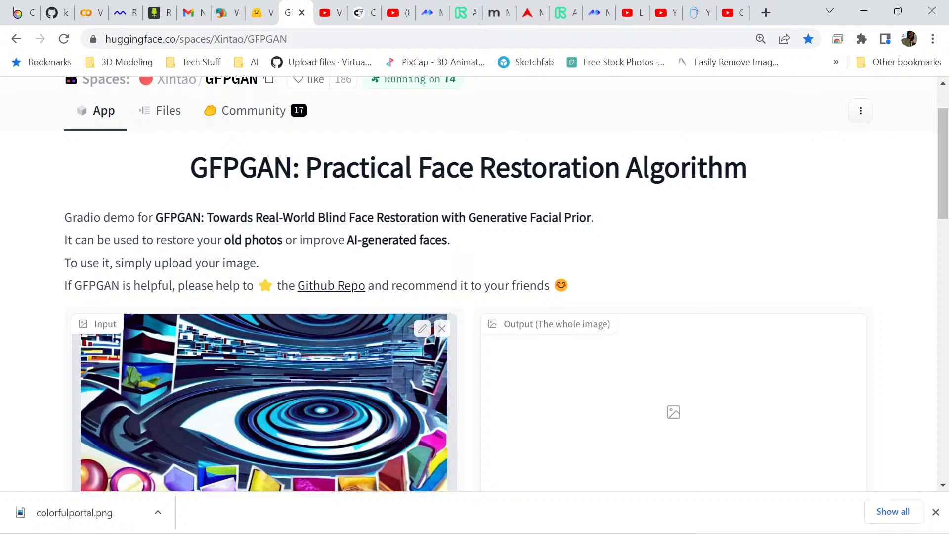
pyautogui.scroll(-1, 475, 285)
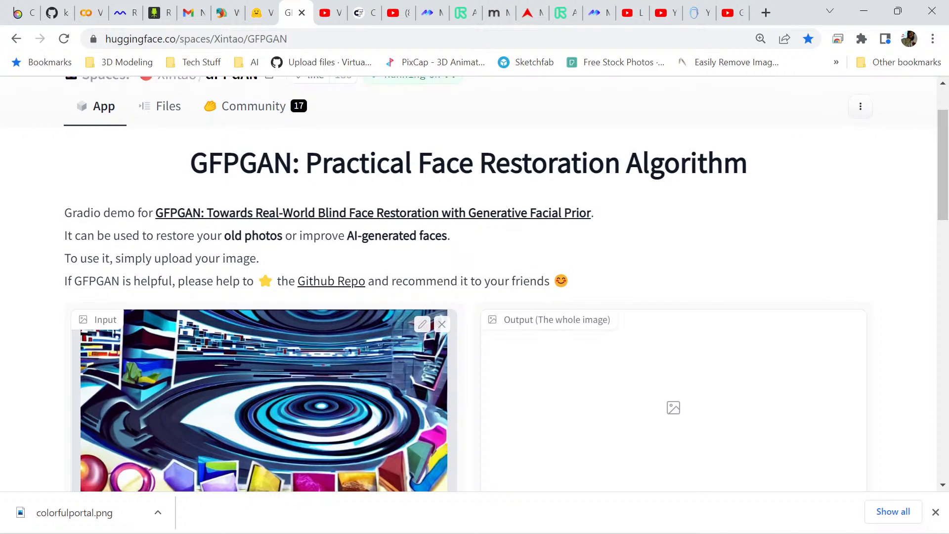
pyautogui.scroll(-4, 475, 284)
pyautogui.scroll(1, 475, 285)
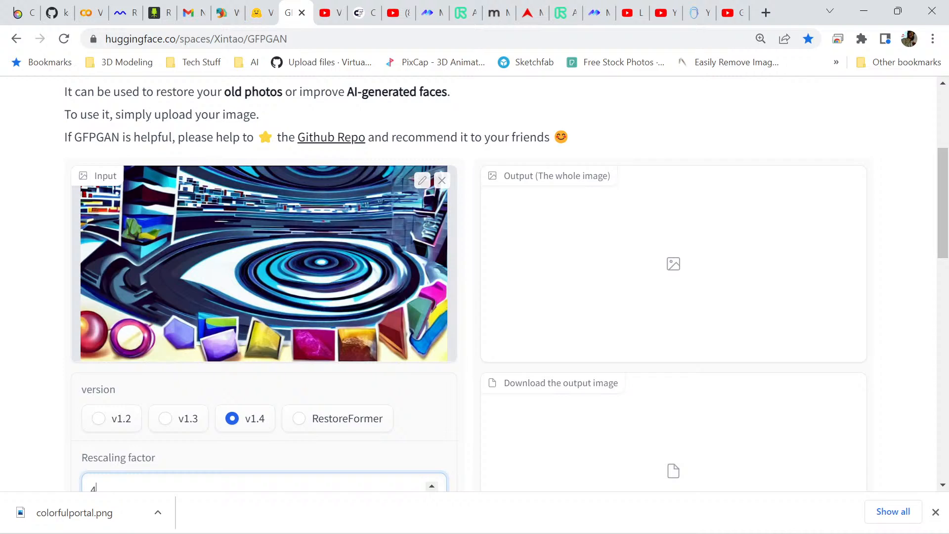
pyautogui.scroll(-1, 475, 284)
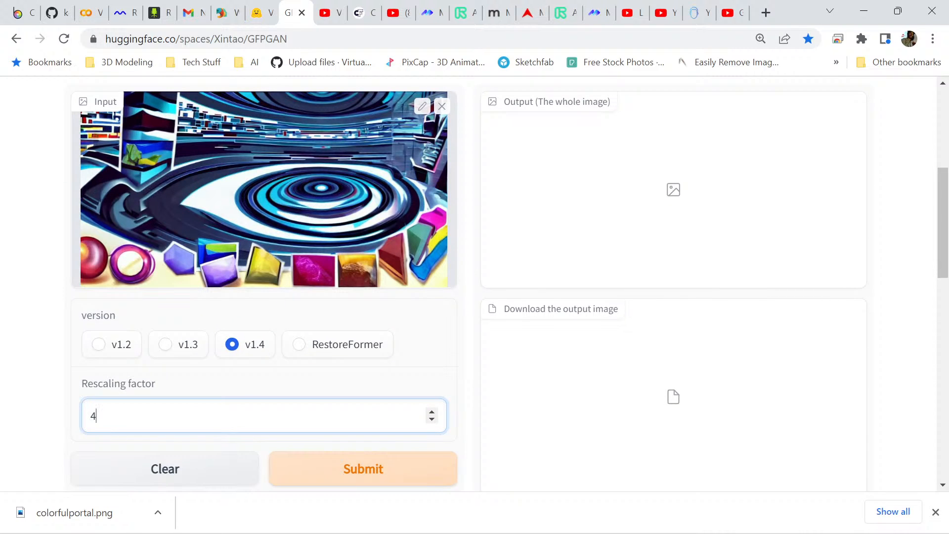
pyautogui.click(363, 469)
pyautogui.scroll(2, 475, 284)
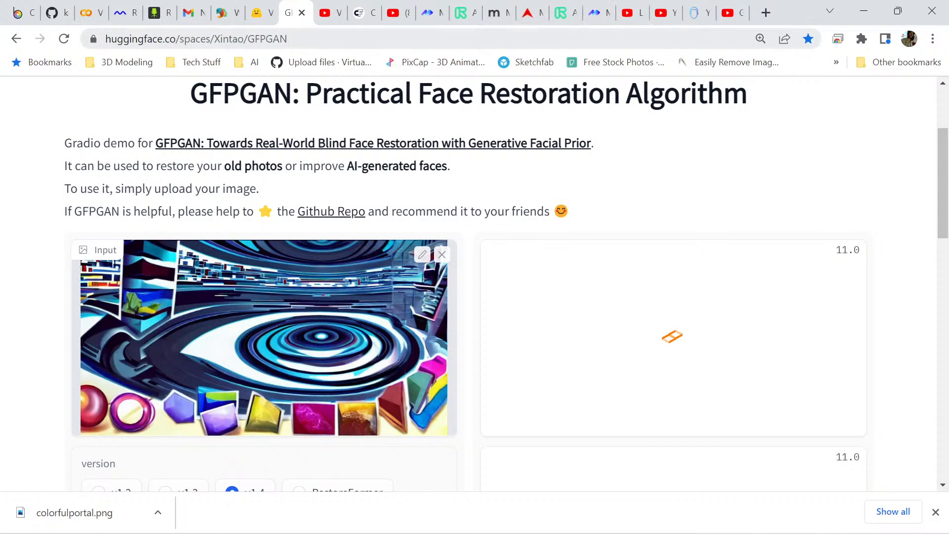
# Review the other "3d elements" expansion in the second Runway Infinite Image session, close its settings, and return to the colorfulportal canvas.
pyautogui.click(564, 12)
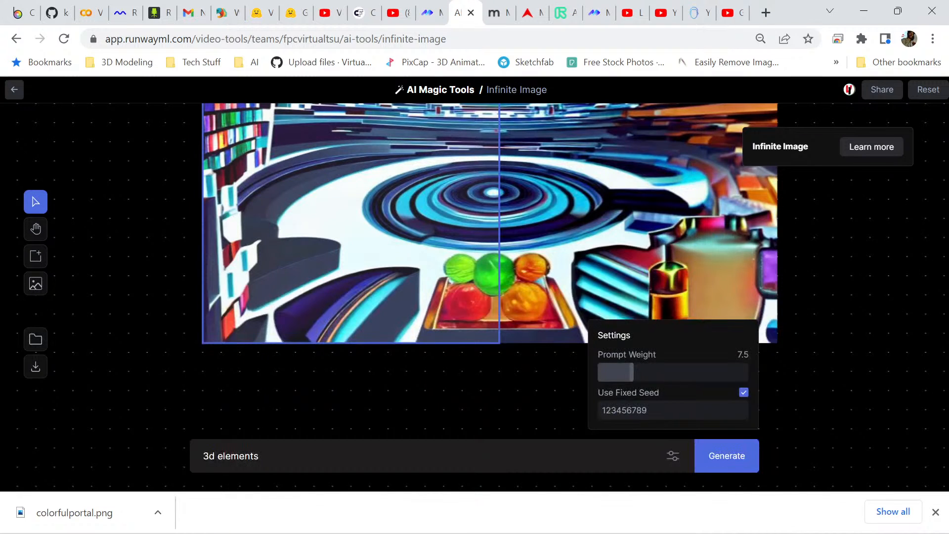
pyautogui.scroll(2, 490, 248)
pyautogui.scroll(-1, 490, 247)
pyautogui.click(673, 456)
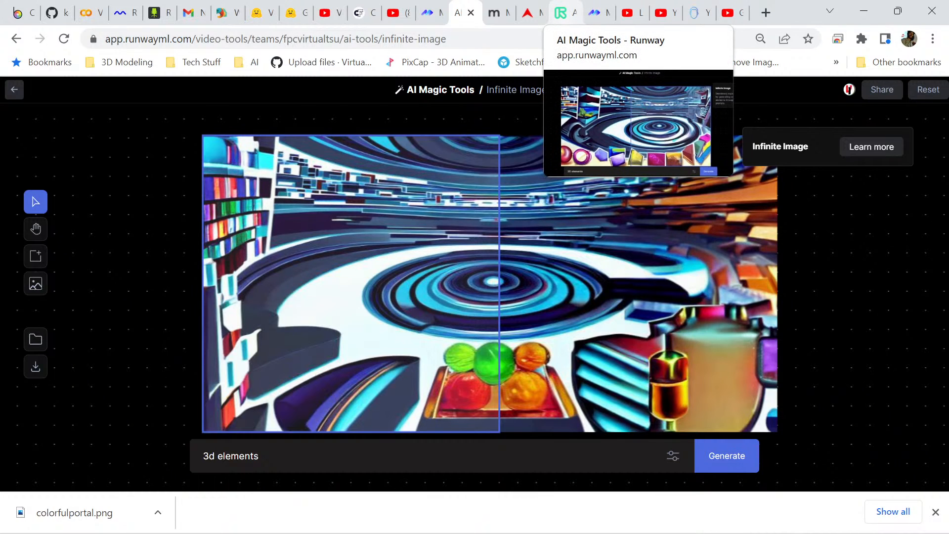
pyautogui.click(566, 12)
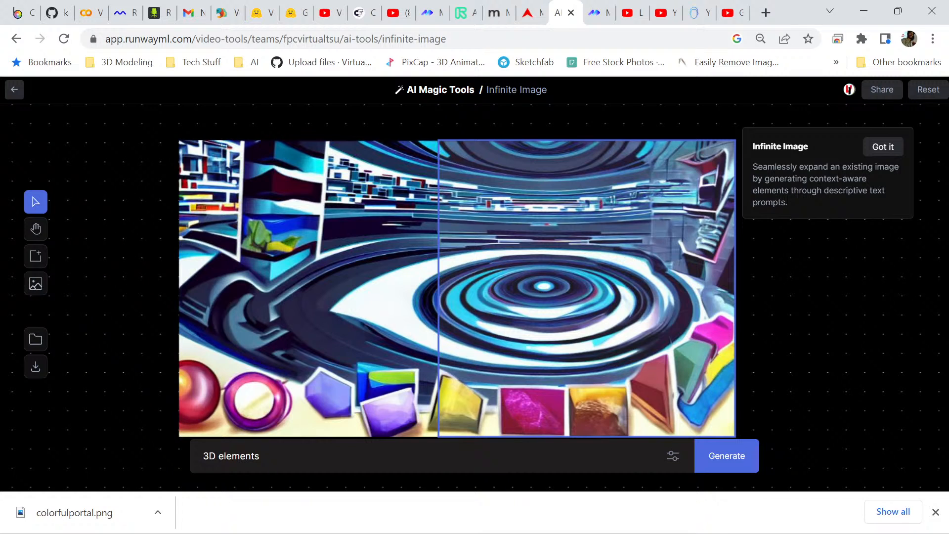
# Reset the Infinite Image canvas and load the Abstract9 picture from the Backgrounds folder.
pyautogui.click(928, 89)
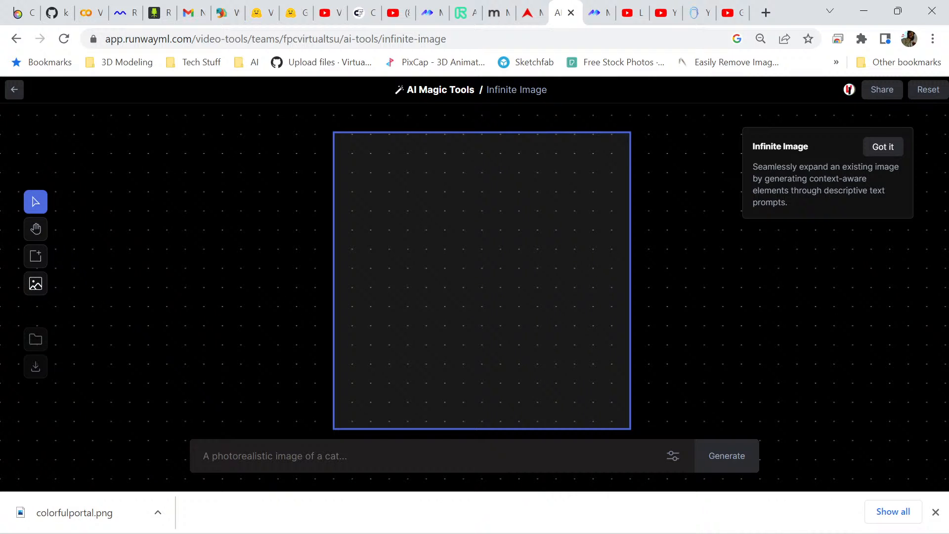
pyautogui.click(35, 283)
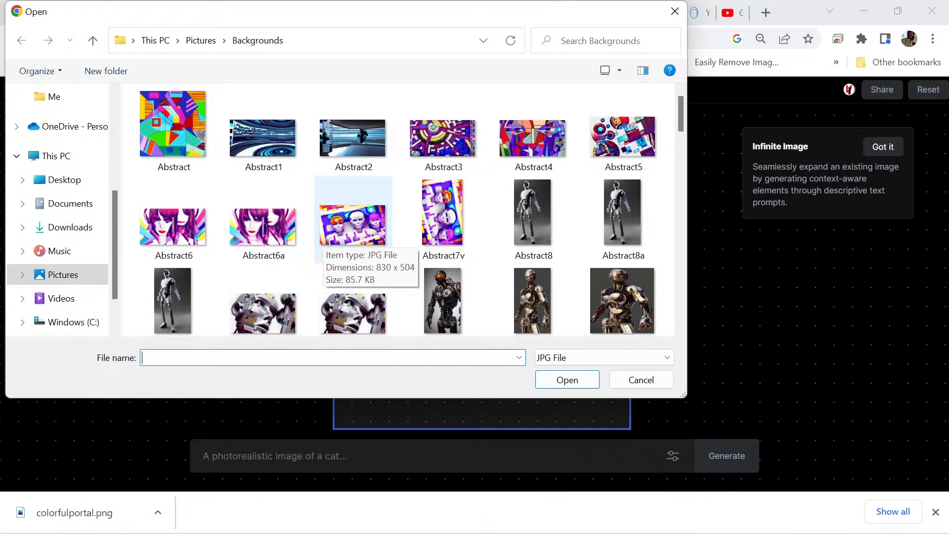
pyautogui.scroll(-3, 352, 232)
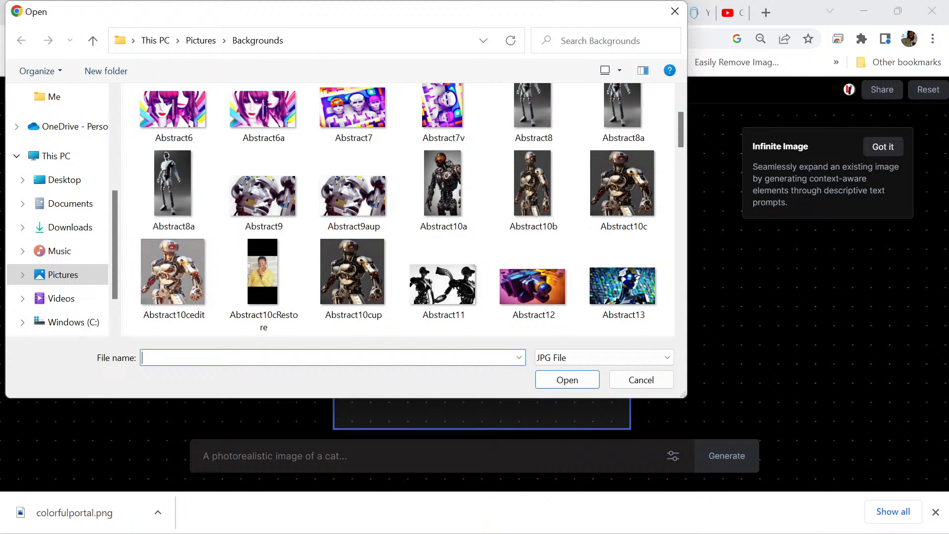
pyautogui.click(263, 196)
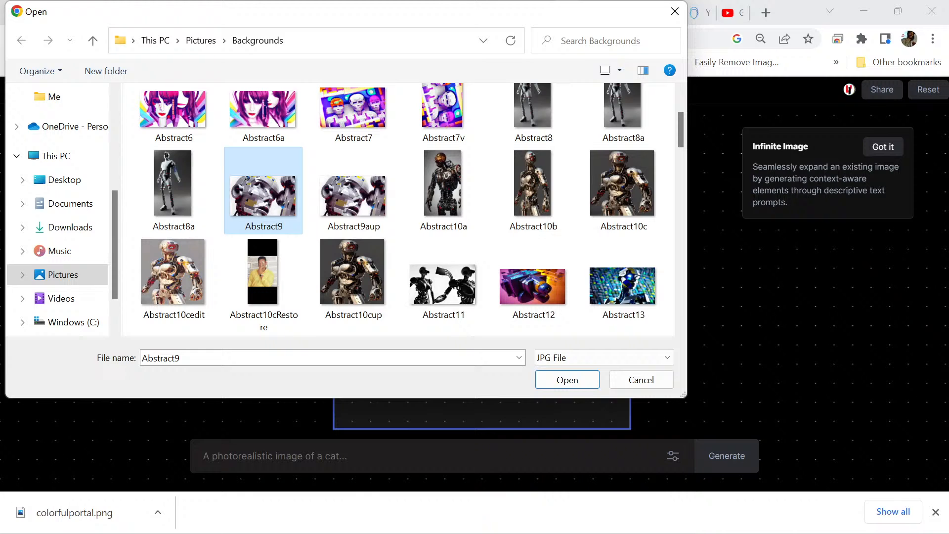
pyautogui.click(567, 380)
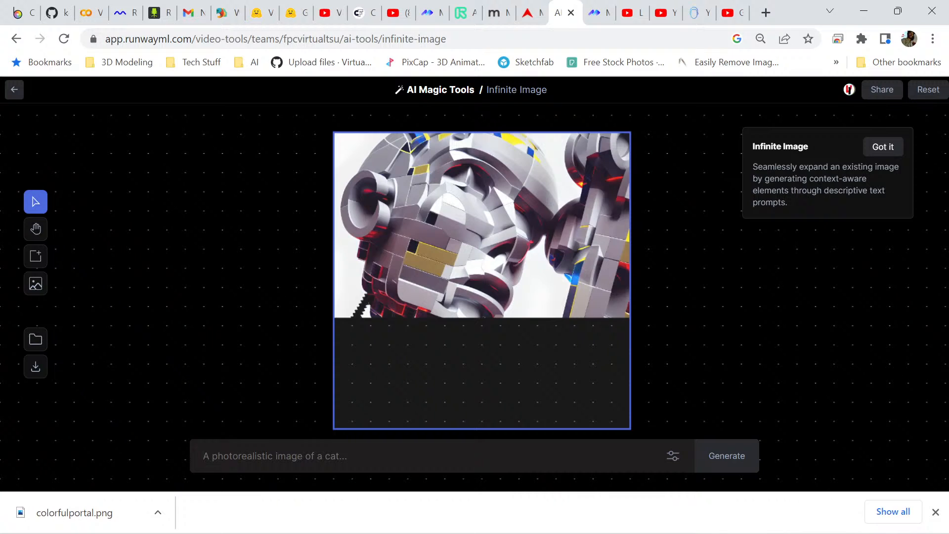
# Fill the empty area below the Abstract9 picture with the prompt "cyborg body parts" and accept the first variation.
pyautogui.write('cyvd')
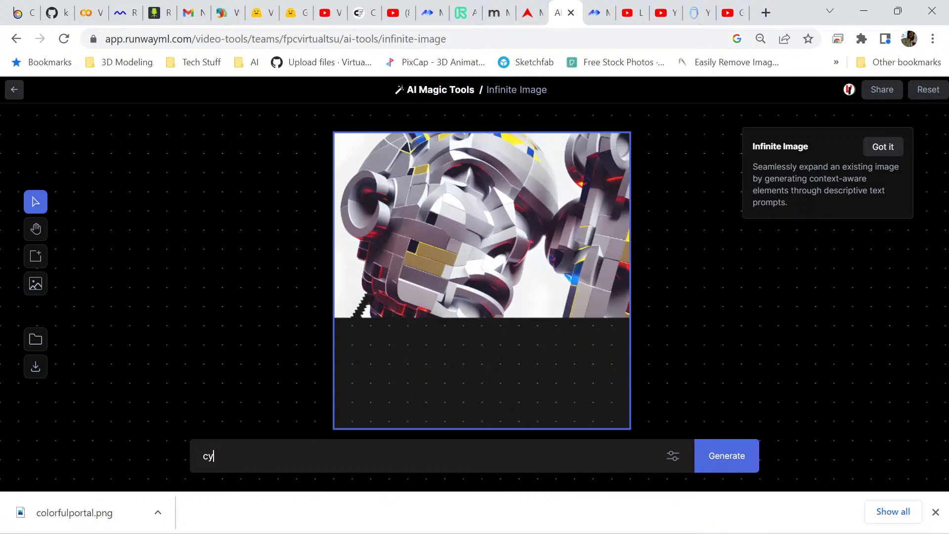
pyautogui.press('BackSpace')
pyautogui.press('BackSpace')
pyautogui.write('borg body parts')
pyautogui.press('Return')
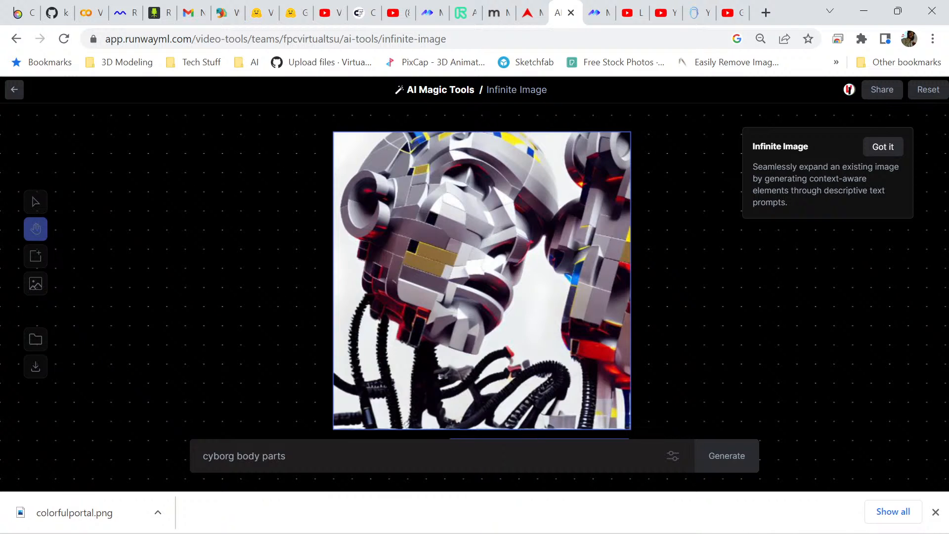
pyautogui.scroll(-2, 482, 280)
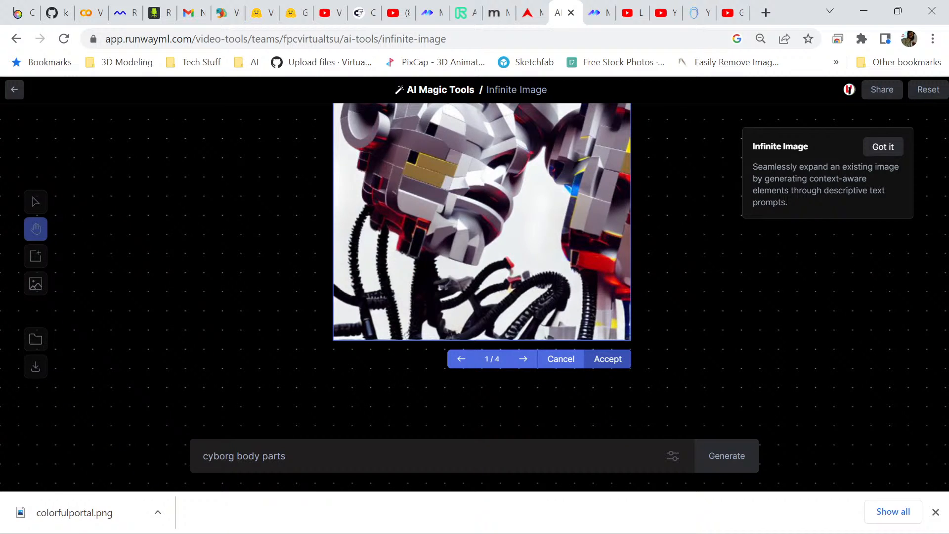
pyautogui.click(607, 359)
# Place the generation frame so about a quarter extends above the image's top edge, and generate with the "cyborg body parts" prompt.
pyautogui.scroll(2, 482, 281)
pyautogui.scroll(-1, 482, 280)
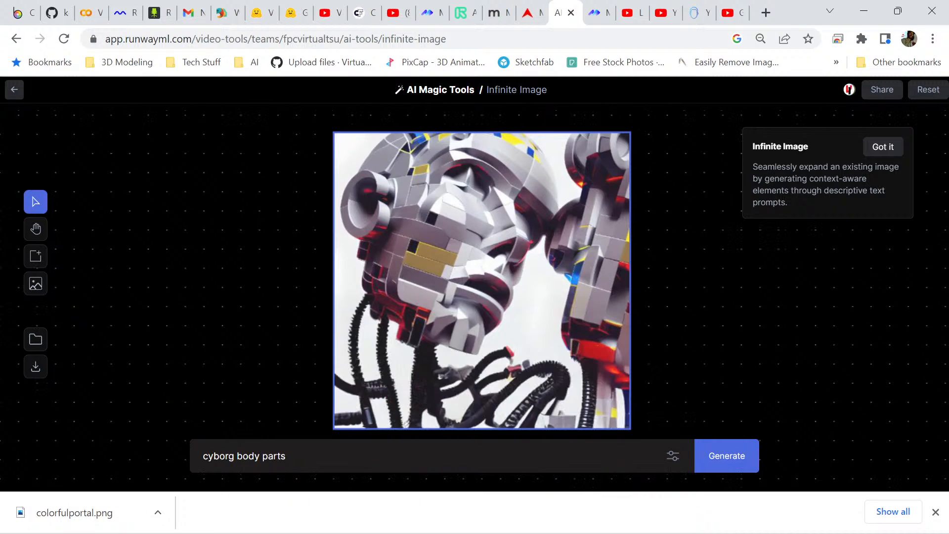
pyautogui.scroll(-2, 482, 280)
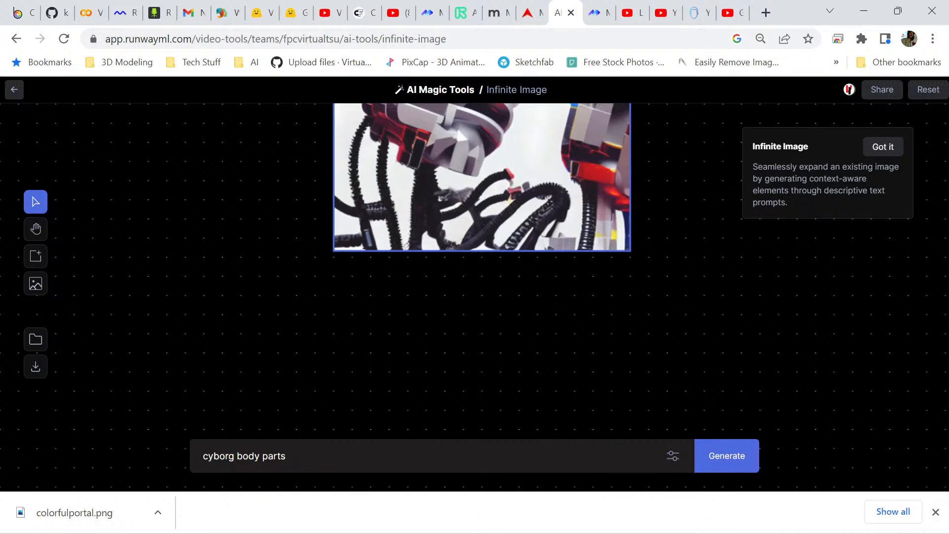
pyautogui.scroll(1, 482, 280)
pyautogui.scroll(1, 482, 280)
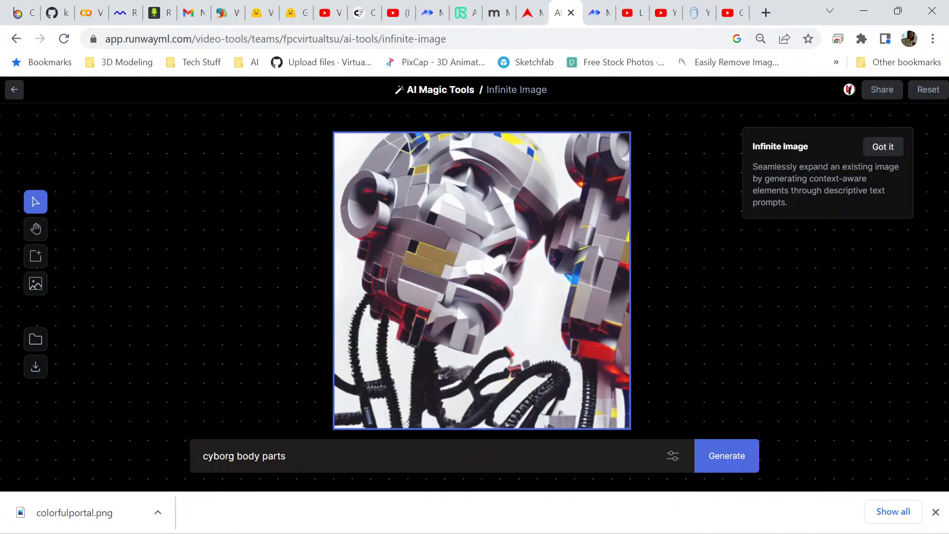
pyautogui.moveTo(482, 280); pyautogui.dragTo(575, 280)
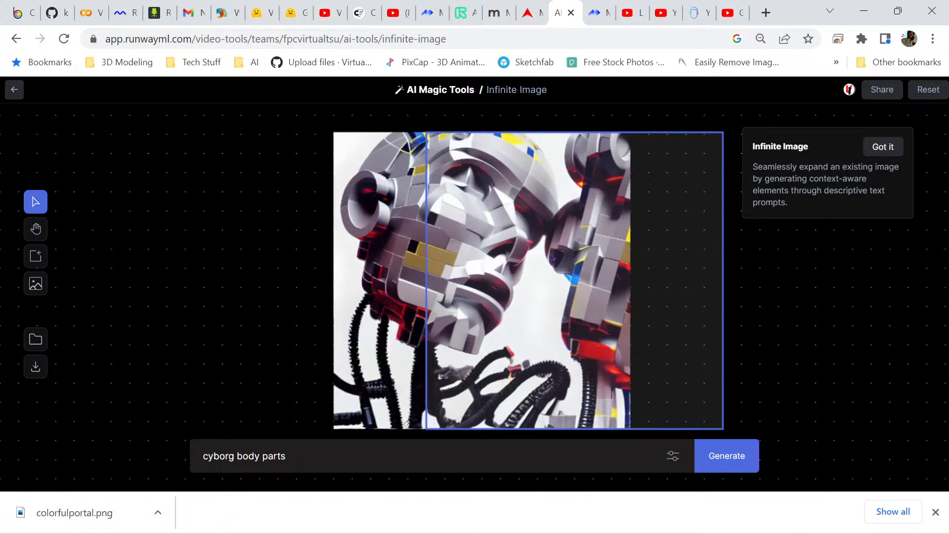
pyautogui.scroll(2, 575, 280)
pyautogui.moveTo(575, 376); pyautogui.dragTo(483, 302)
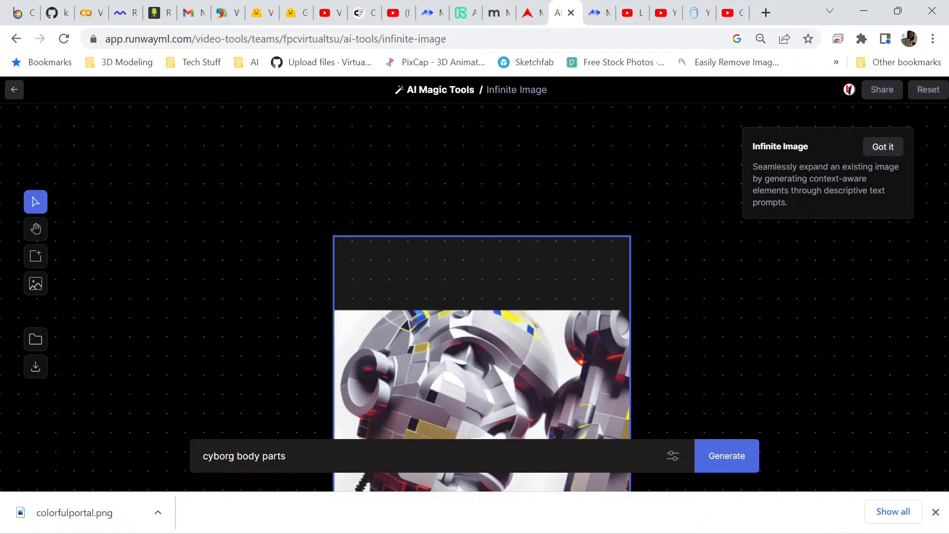
pyautogui.click(727, 456)
# Review the first variation of the upward expansion and accept it.
pyautogui.scroll(-2, 482, 296)
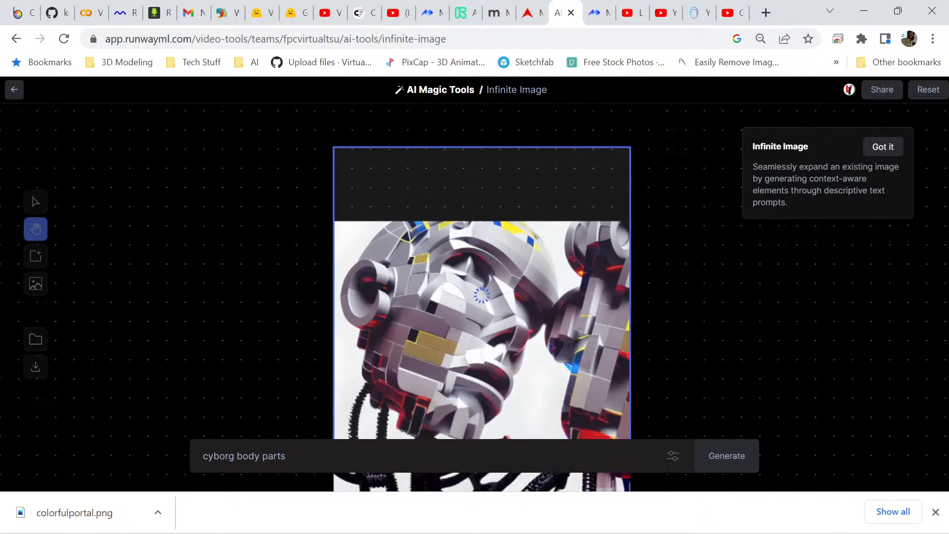
pyautogui.scroll(1, 482, 297)
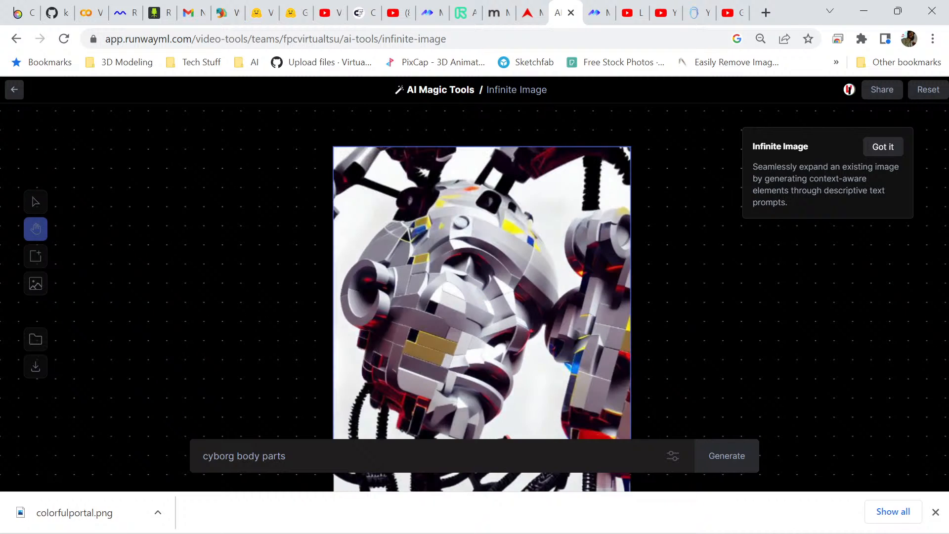
pyautogui.scroll(2, 482, 293)
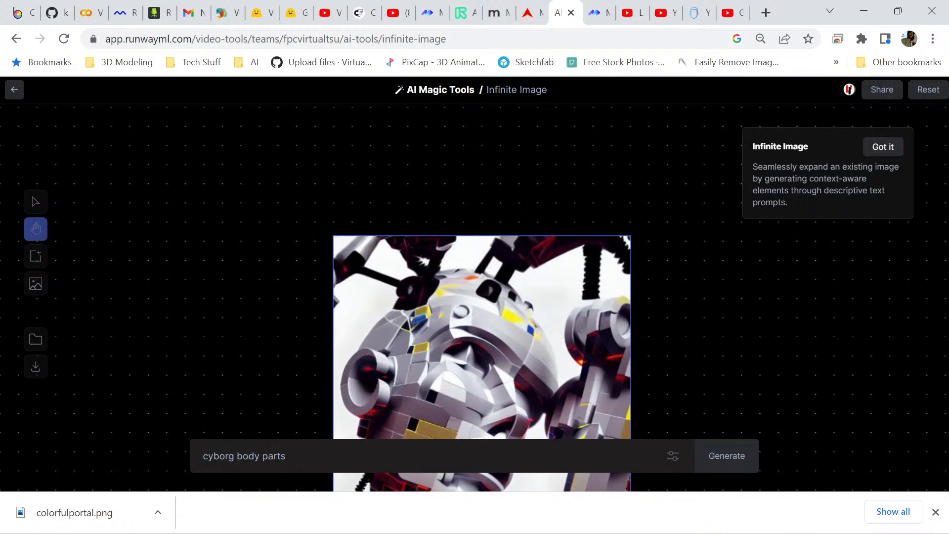
pyautogui.scroll(-3, 481, 297)
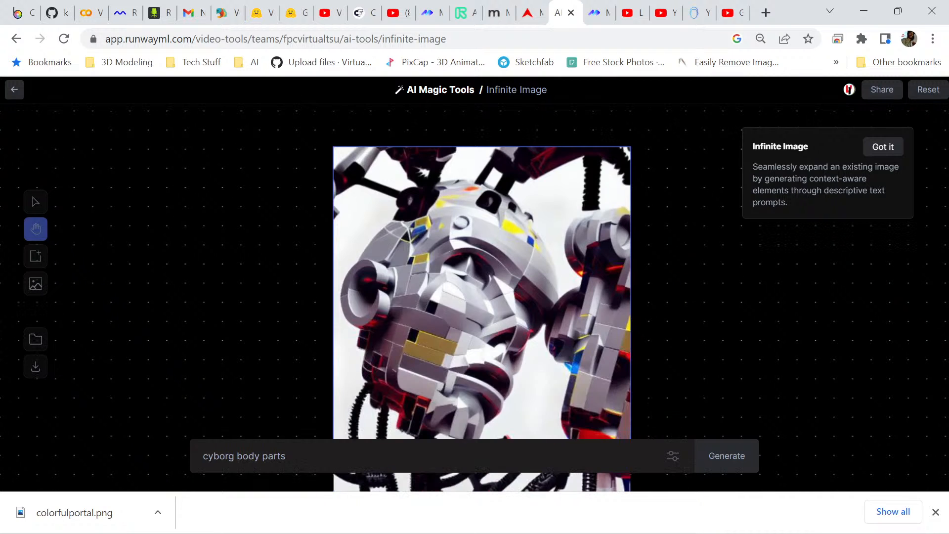
pyautogui.scroll(2, 482, 296)
pyautogui.scroll(-1, 482, 297)
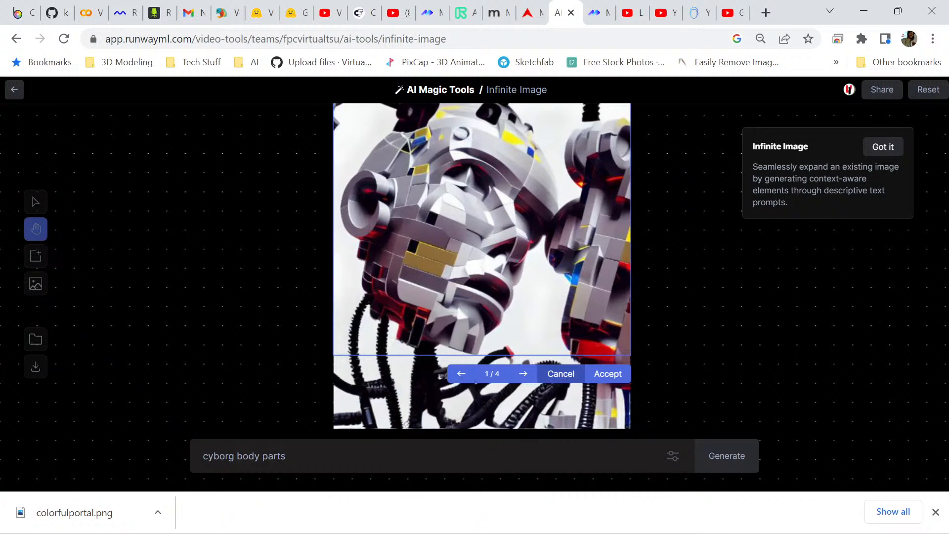
pyautogui.click(608, 374)
# Try an expansion with the frame half beyond the image's left edge, aligned with its top, using the "cyborg body parts" prompt.
pyautogui.scroll(1, 482, 296)
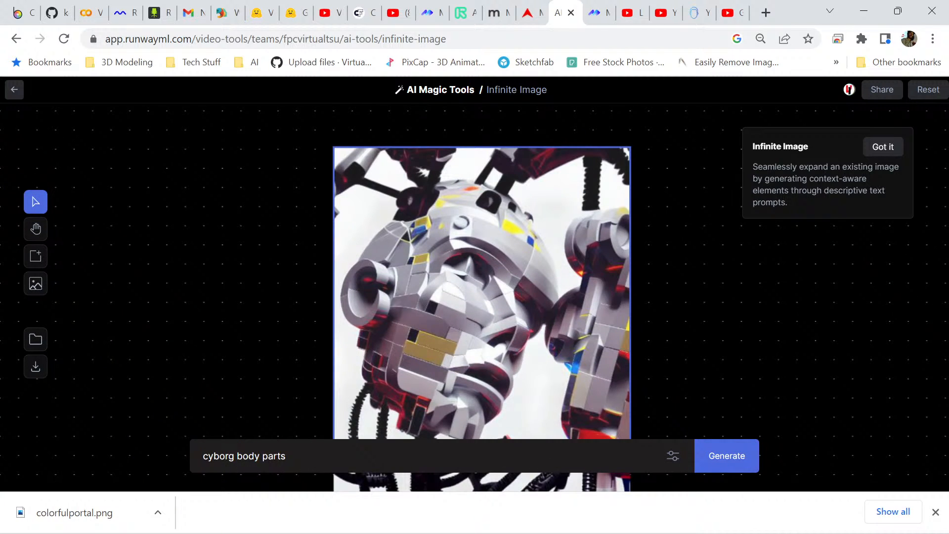
pyautogui.scroll(-1, 482, 297)
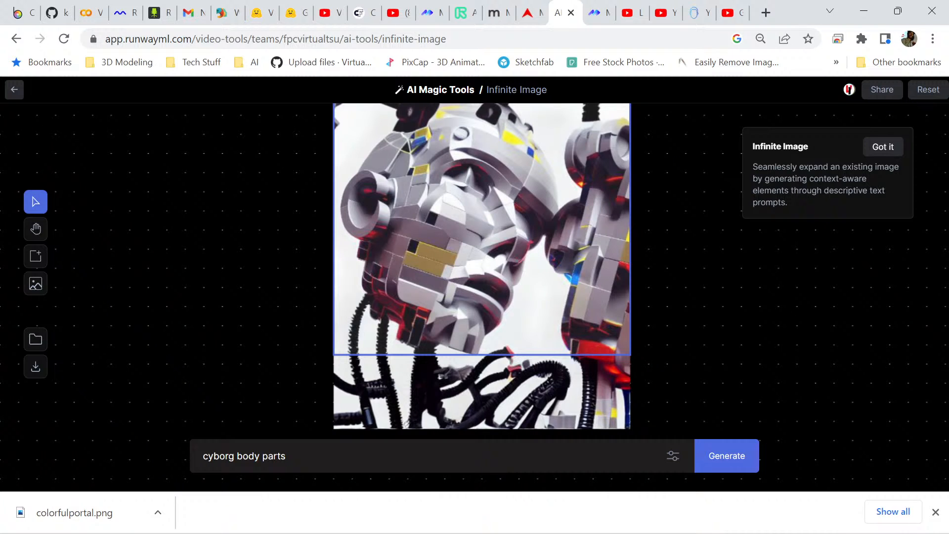
pyautogui.moveTo(482, 247); pyautogui.dragTo(334, 247)
pyautogui.scroll(2, 333, 248)
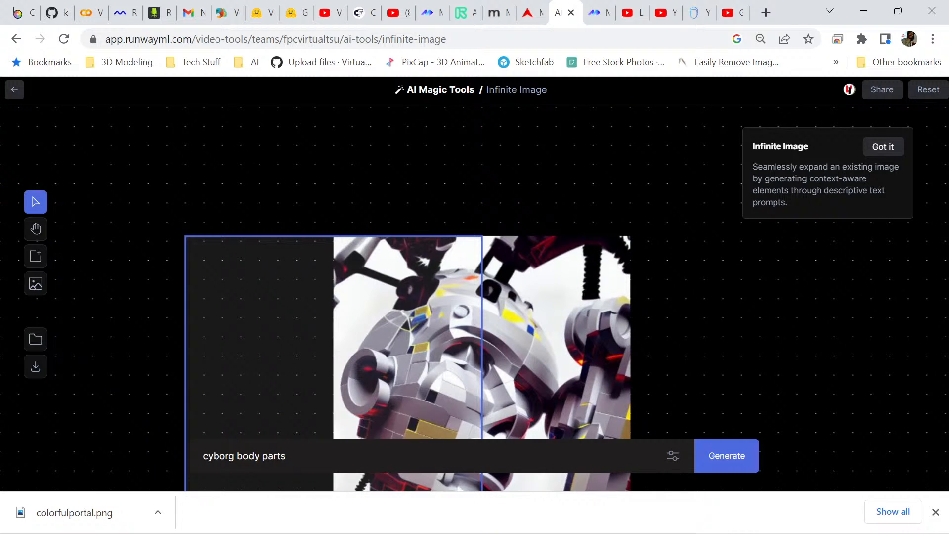
pyautogui.scroll(-2, 408, 297)
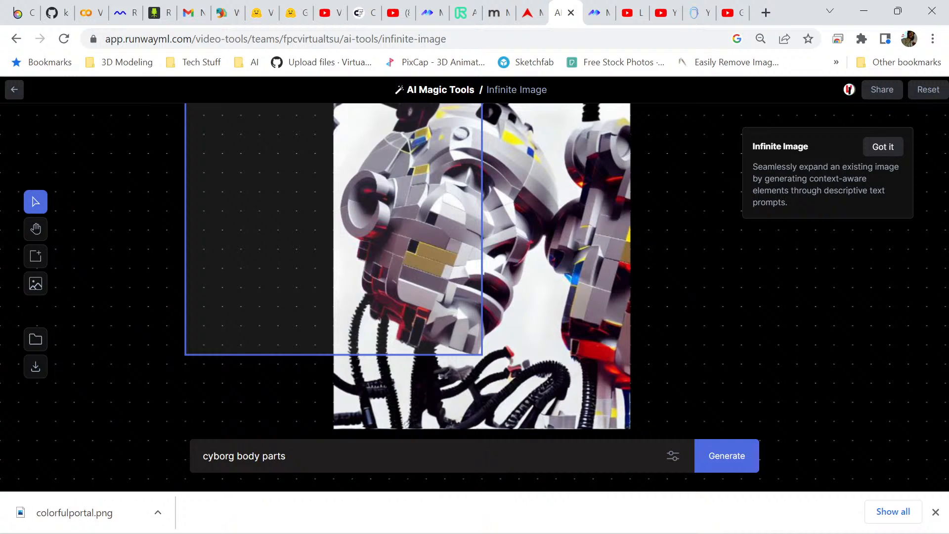
pyautogui.click(727, 456)
# Compare the four variations of the left-side expansion and discard them.
pyautogui.scroll(1, 408, 297)
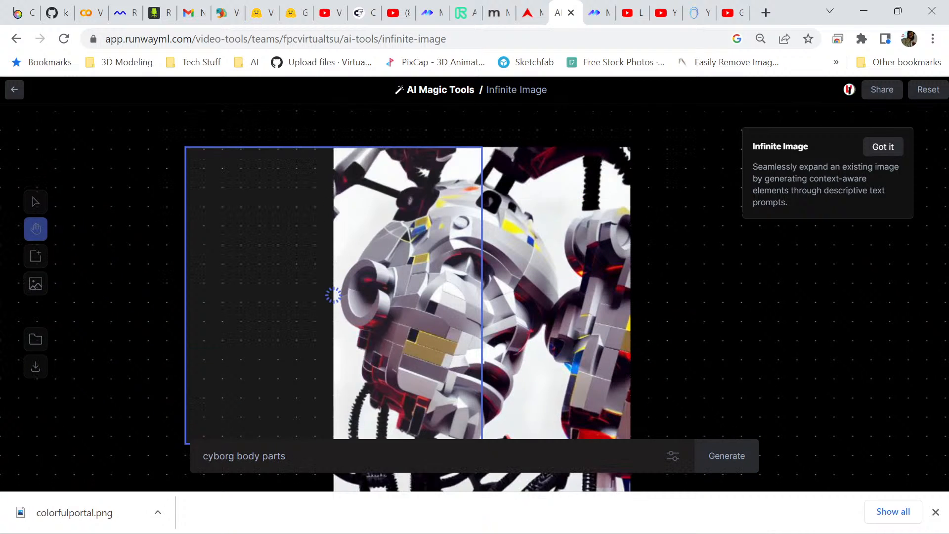
pyautogui.scroll(-1, 408, 274)
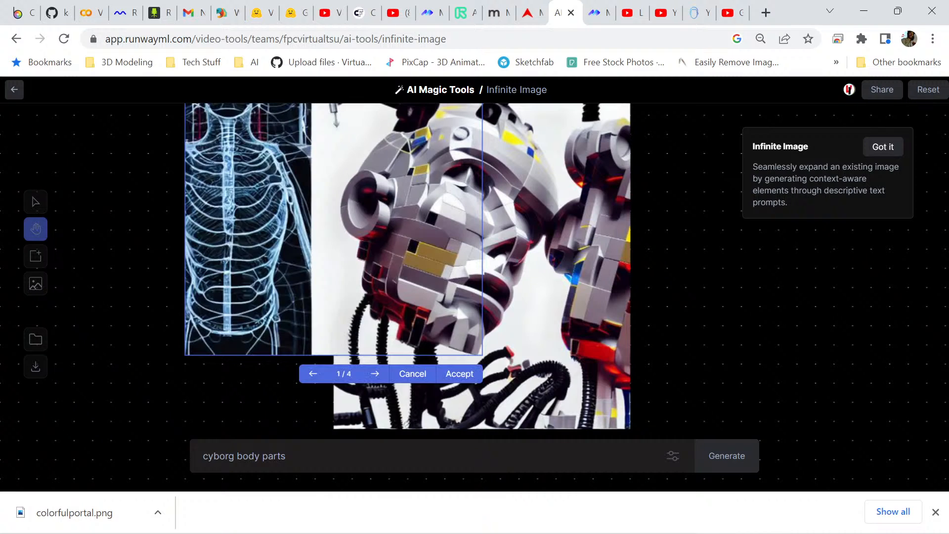
pyautogui.scroll(2, 408, 273)
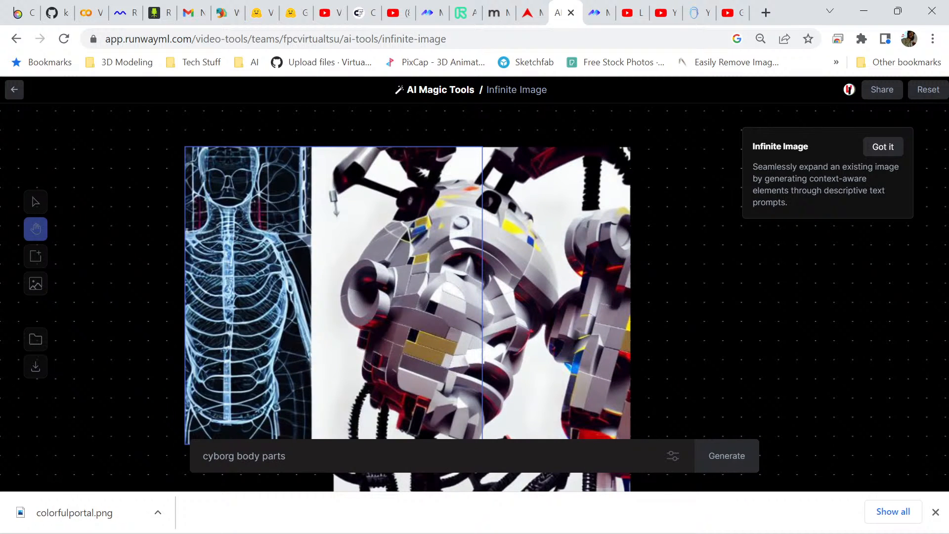
pyautogui.scroll(-2, 407, 273)
pyautogui.scroll(2, 408, 273)
pyautogui.scroll(-2, 408, 273)
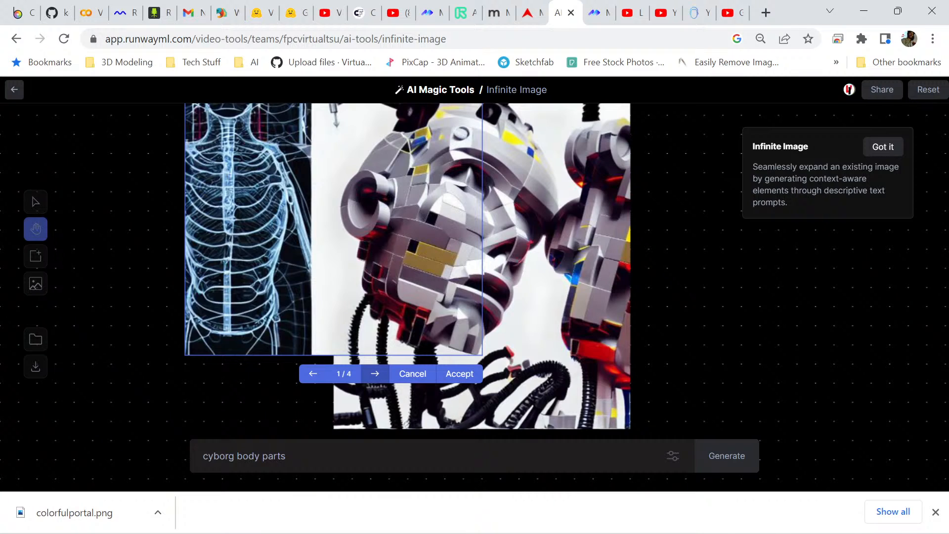
pyautogui.click(375, 374)
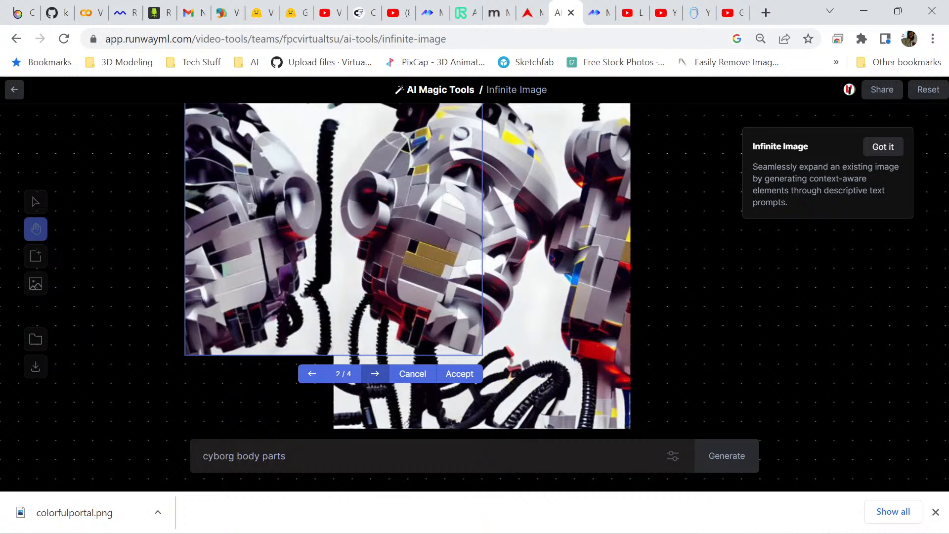
pyautogui.click(375, 374)
pyautogui.click(375, 374)
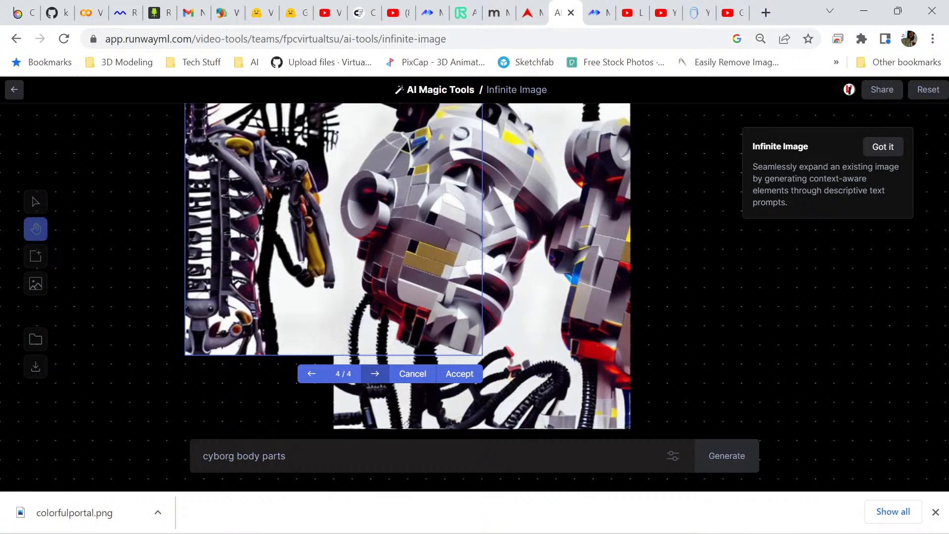
pyautogui.scroll(2, 408, 297)
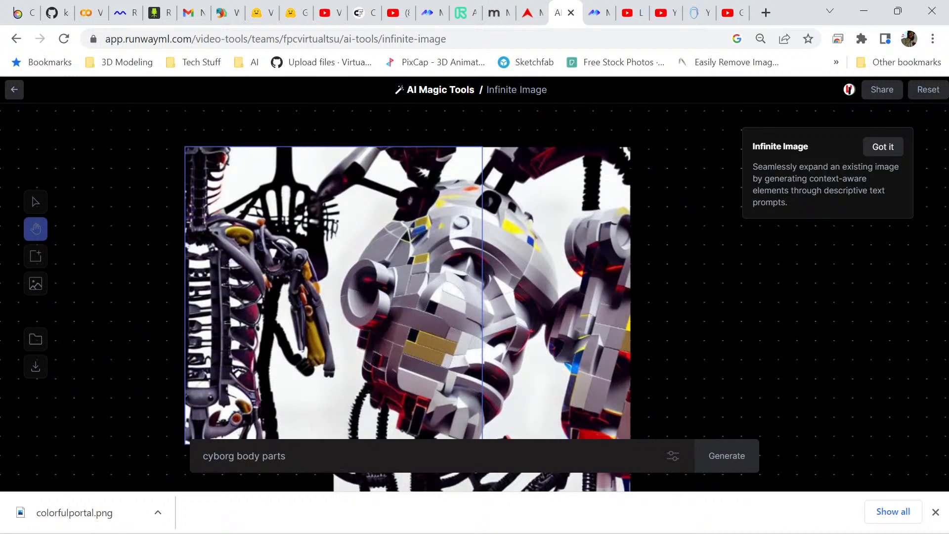
pyautogui.scroll(-2, 408, 272)
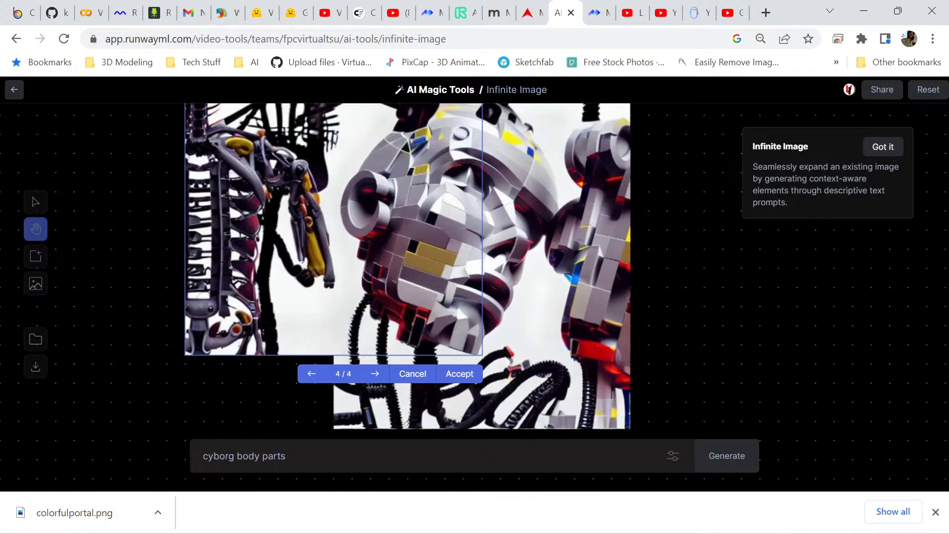
pyautogui.scroll(2, 408, 271)
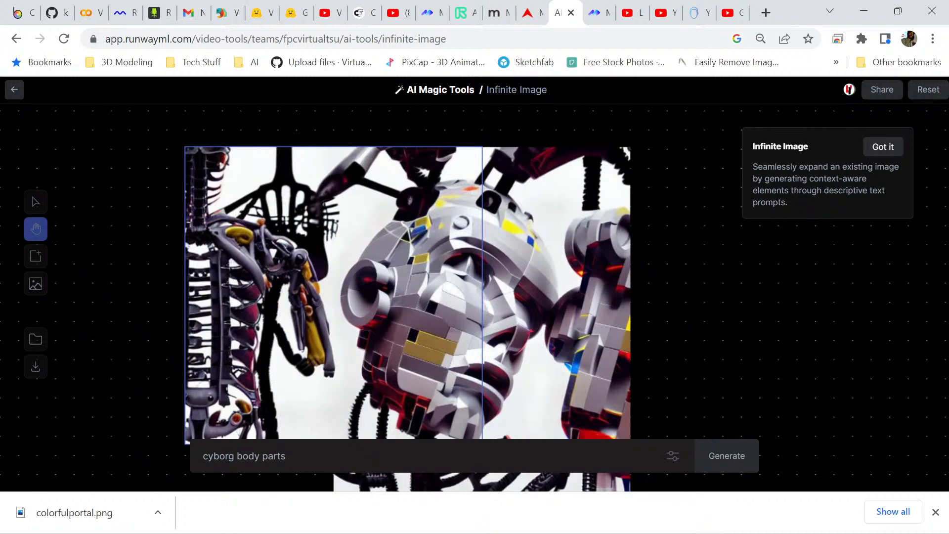
pyautogui.scroll(-2, 375, 374)
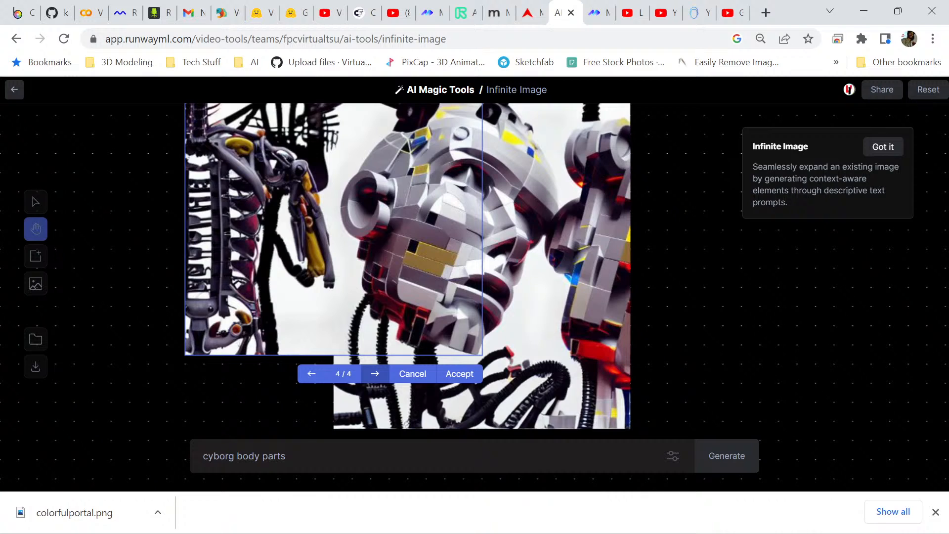
pyautogui.click(312, 374)
pyautogui.click(312, 374)
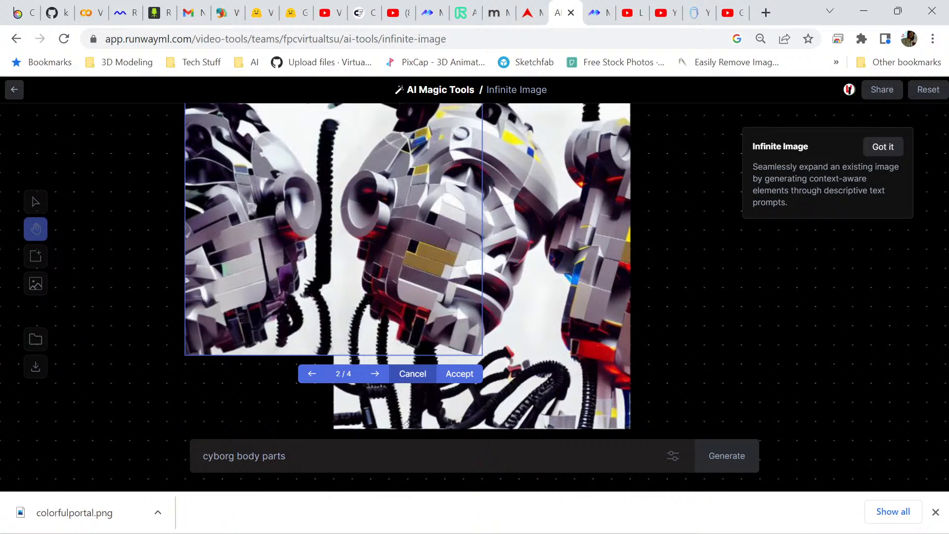
pyautogui.click(413, 374)
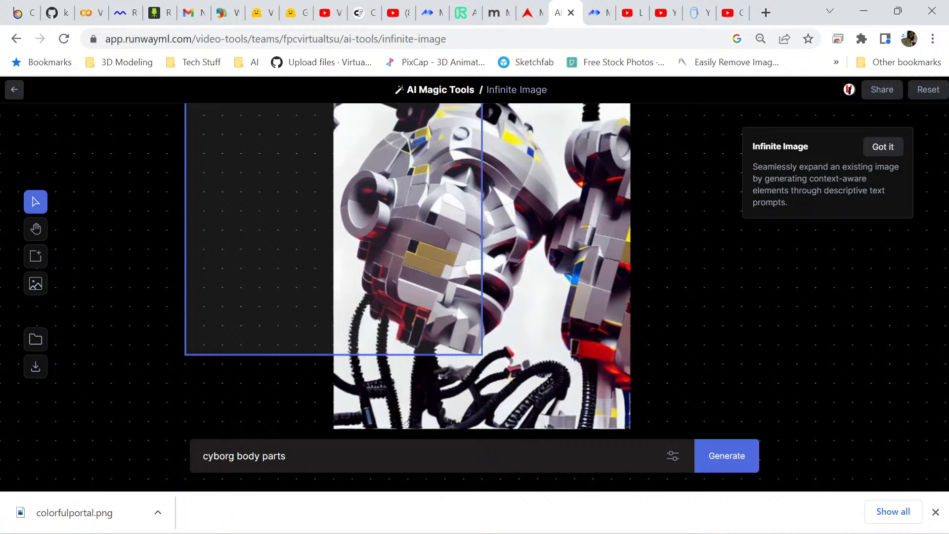
# Place the generation frame about a third beyond the image's left edge, aligned with its bottom, and generate with the "cyborg body parts" prompt.
pyautogui.moveTo(333, 248); pyautogui.dragTo(389, 321)
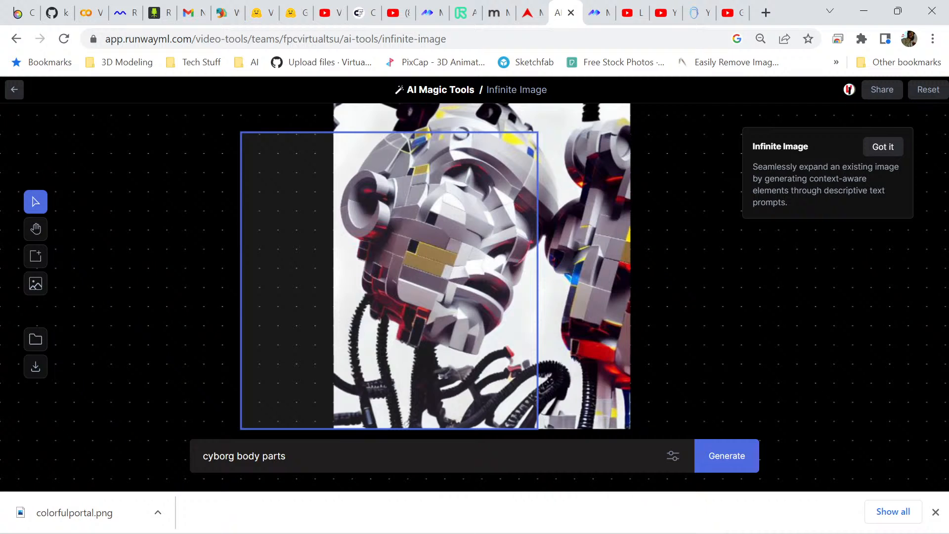
pyautogui.scroll(2, 389, 281)
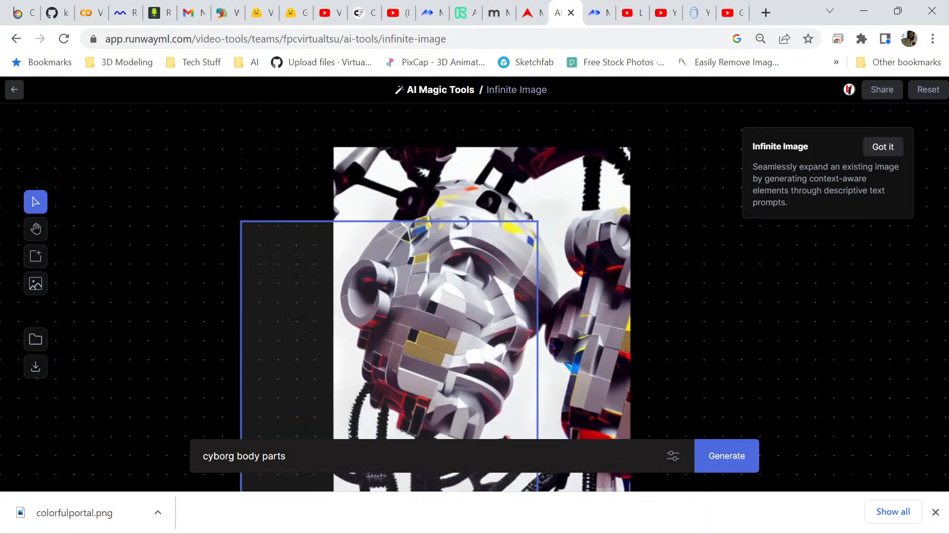
pyautogui.scroll(-2, 435, 271)
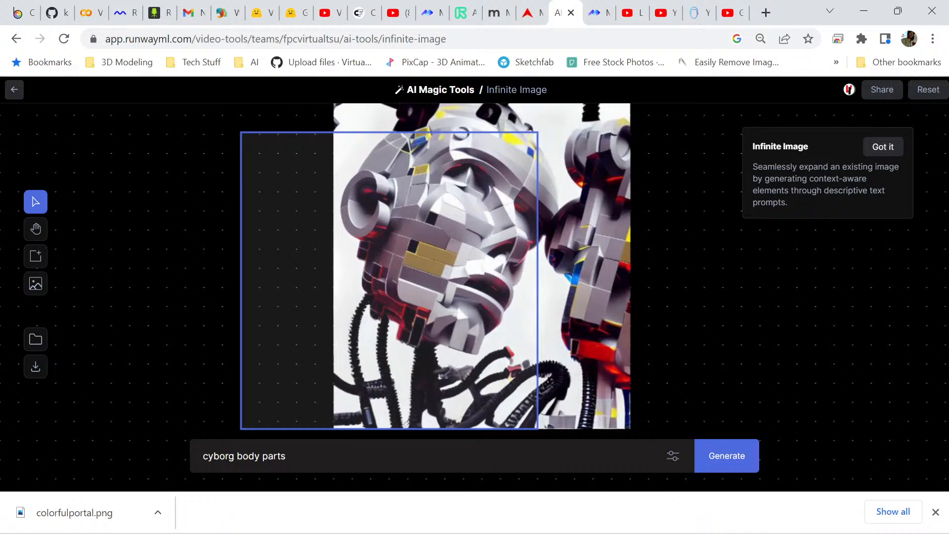
pyautogui.press('h')
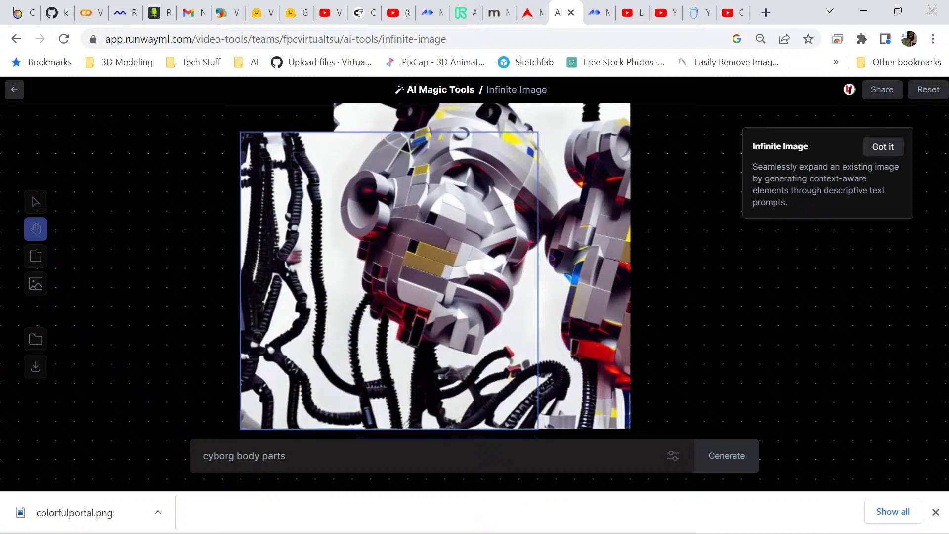
# Step through the variations of the lower left-side expansion up to the fourth one.
pyautogui.scroll(3, 435, 281)
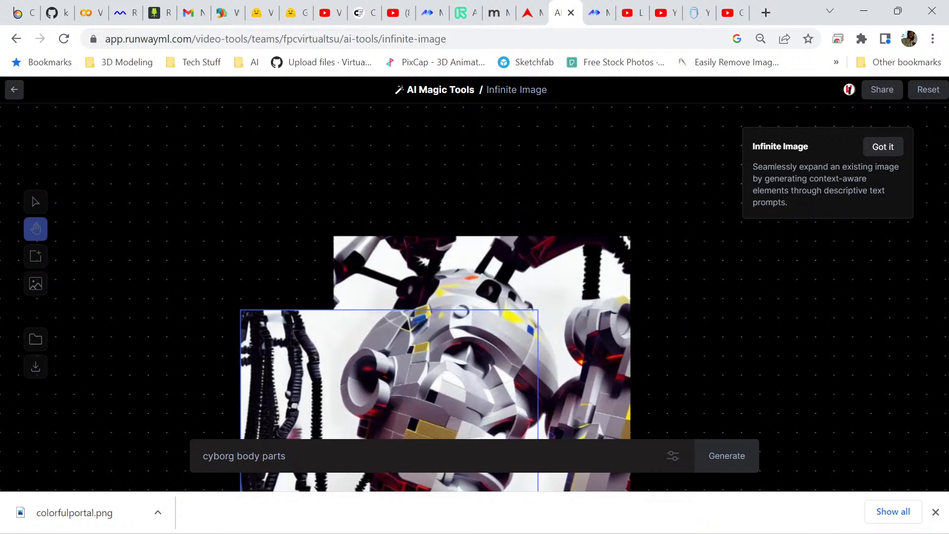
pyautogui.scroll(-3, 435, 296)
pyautogui.click(431, 359)
pyautogui.scroll(1, 435, 297)
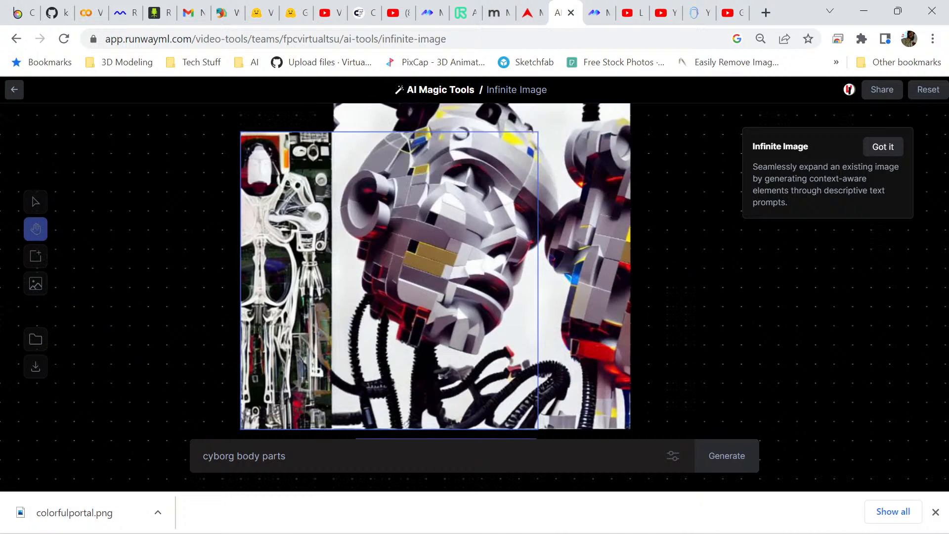
pyautogui.scroll(-1, 431, 297)
pyautogui.click(430, 358)
pyautogui.scroll(1, 430, 296)
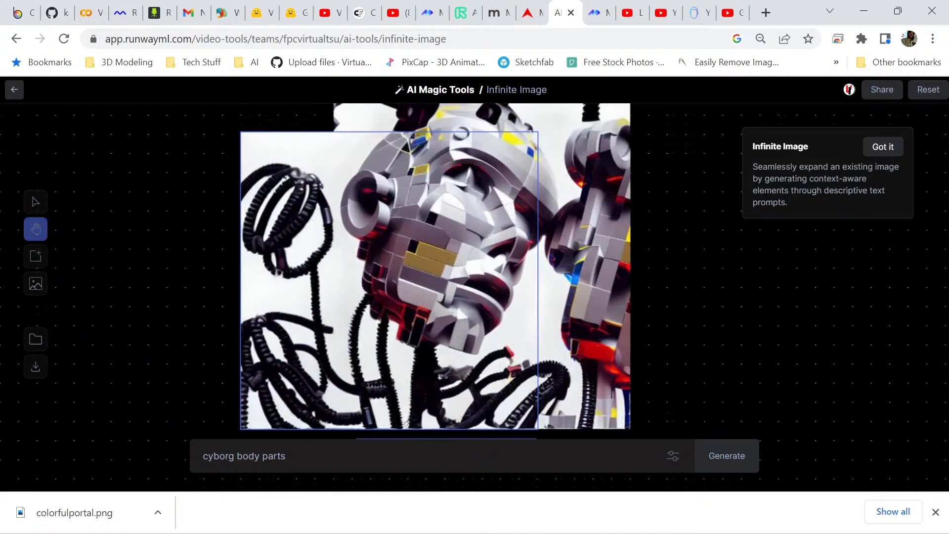
pyautogui.scroll(-1, 435, 267)
pyautogui.click(430, 359)
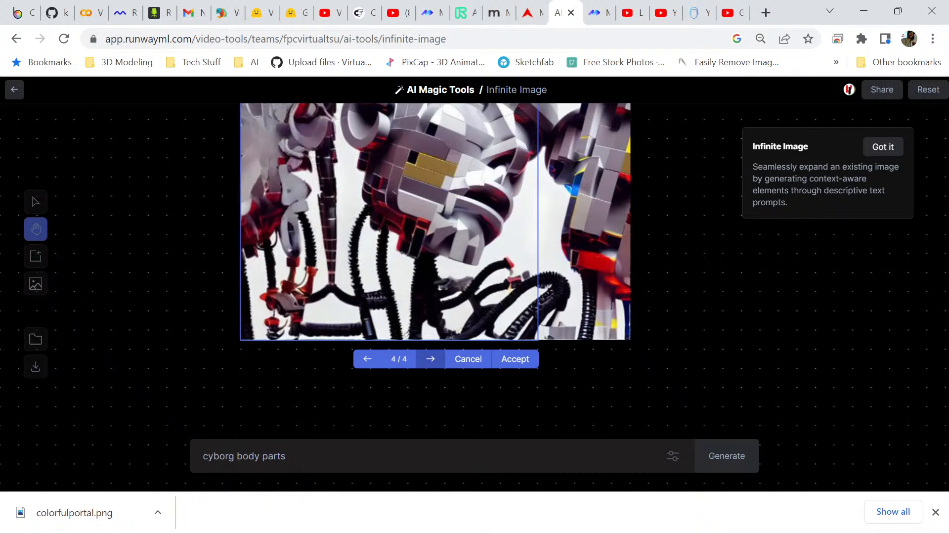
# Inspect how the fourth variation blends with the whole image and accept it.
pyautogui.scroll(1, 435, 267)
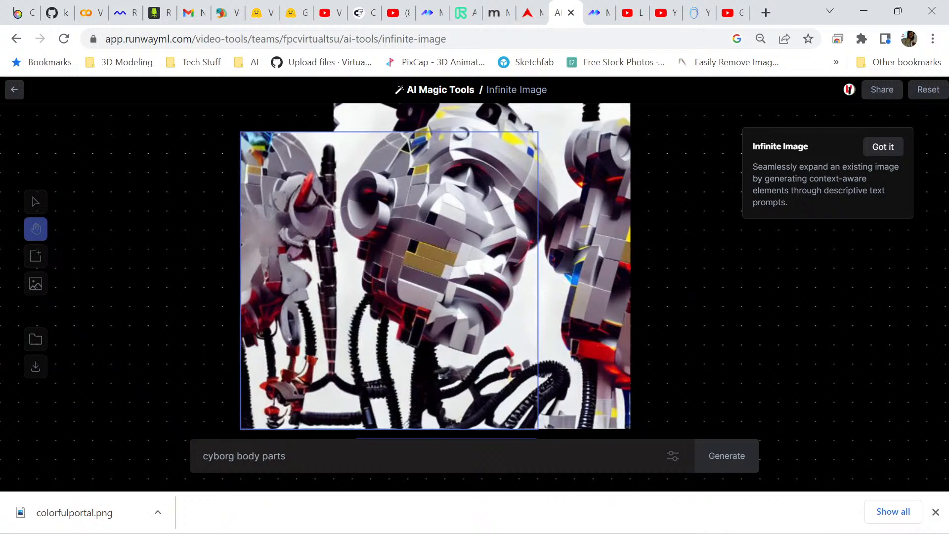
pyautogui.scroll(-1, 436, 267)
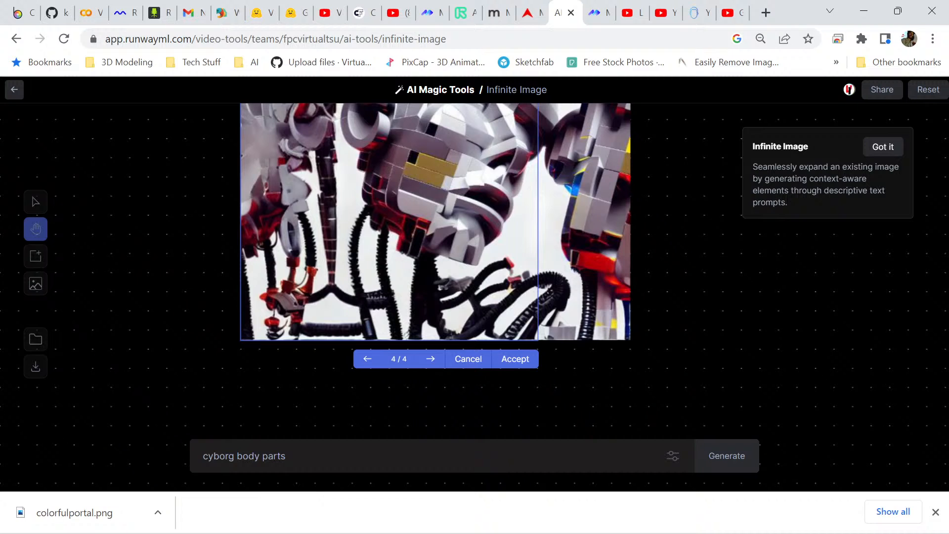
pyautogui.scroll(1, 435, 267)
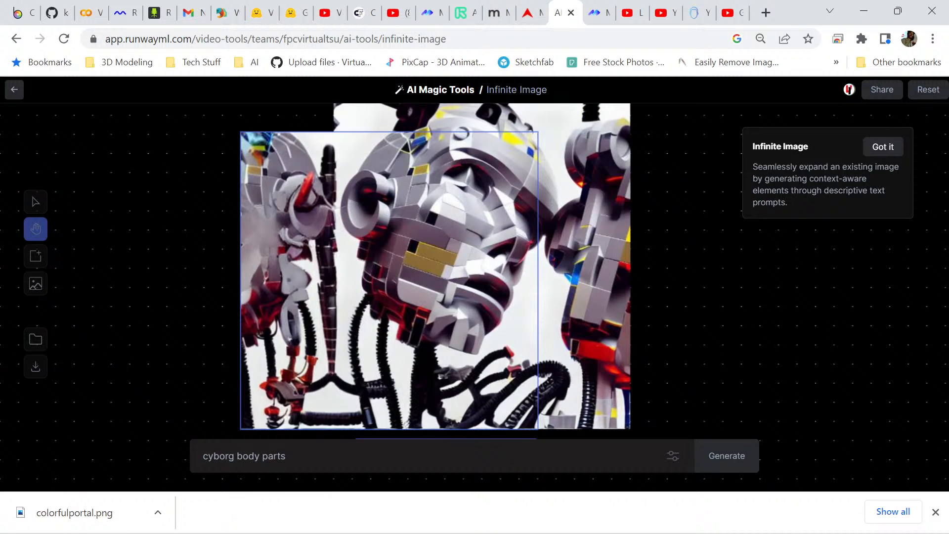
pyautogui.scroll(1, 435, 267)
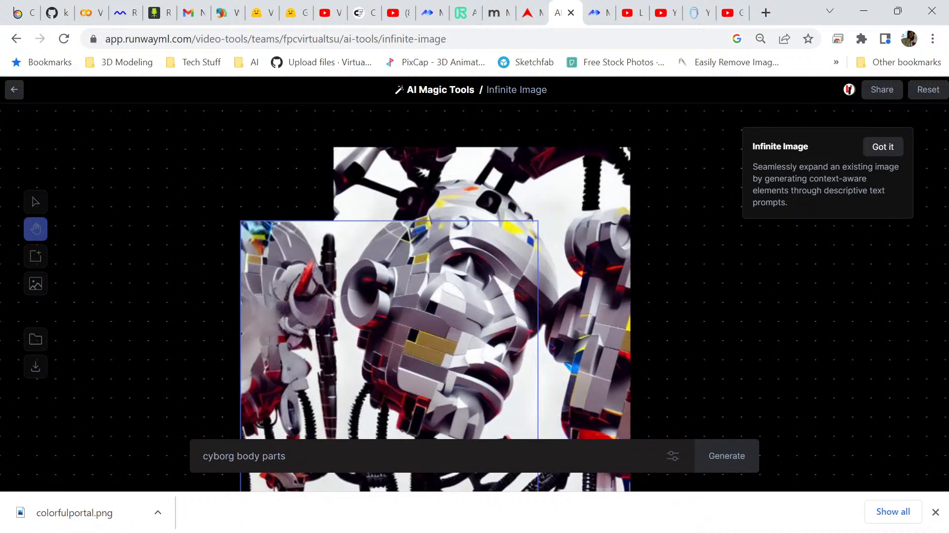
pyautogui.scroll(-1, 435, 267)
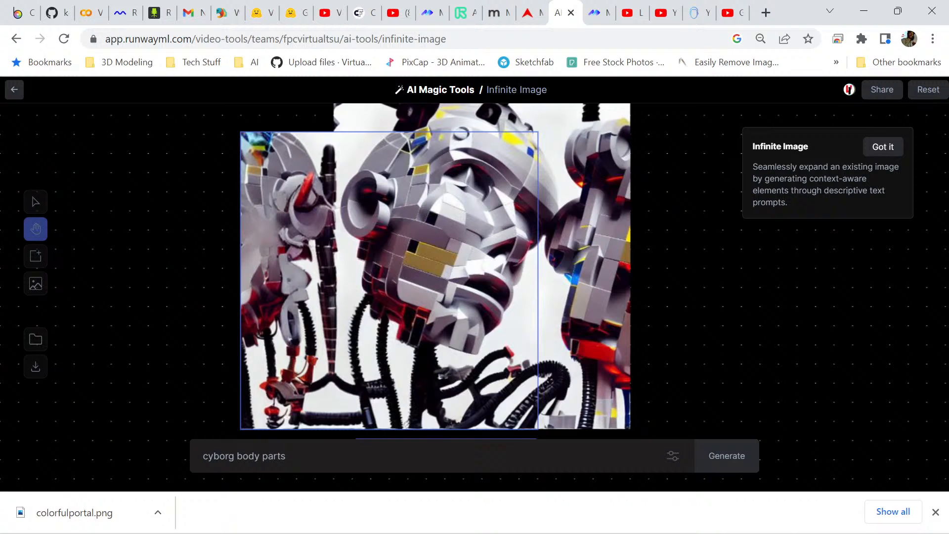
pyautogui.scroll(-1, 435, 267)
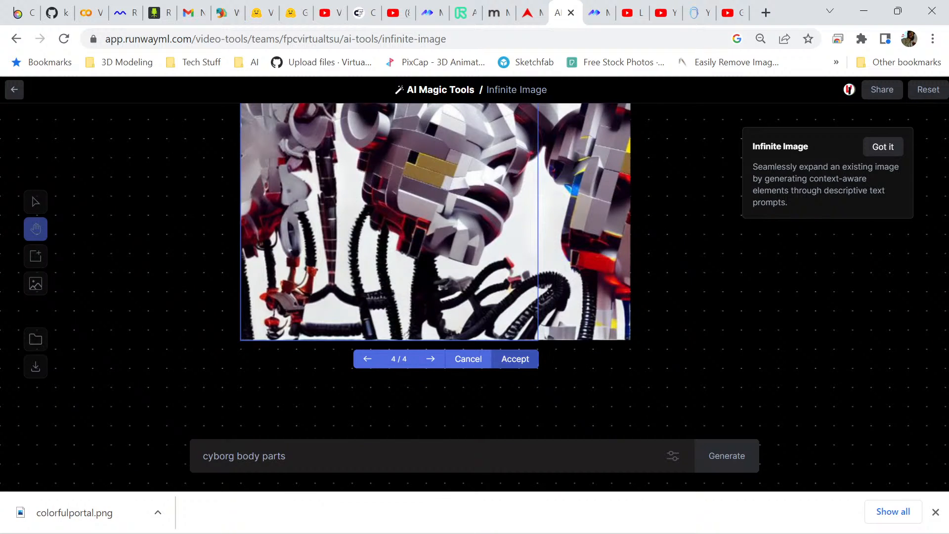
pyautogui.click(515, 359)
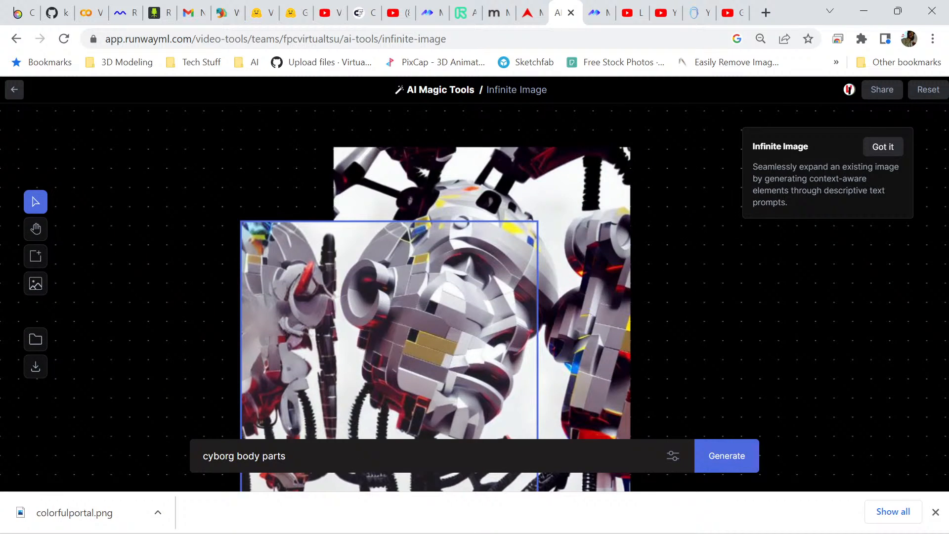
# Move the generation frame up to the image's top edge to cover the empty upper-left corner, and generate with the "cyborg body parts" prompt.
pyautogui.press('Up')
pyautogui.press('Up')
pyautogui.press('Up')
pyautogui.press('Up')
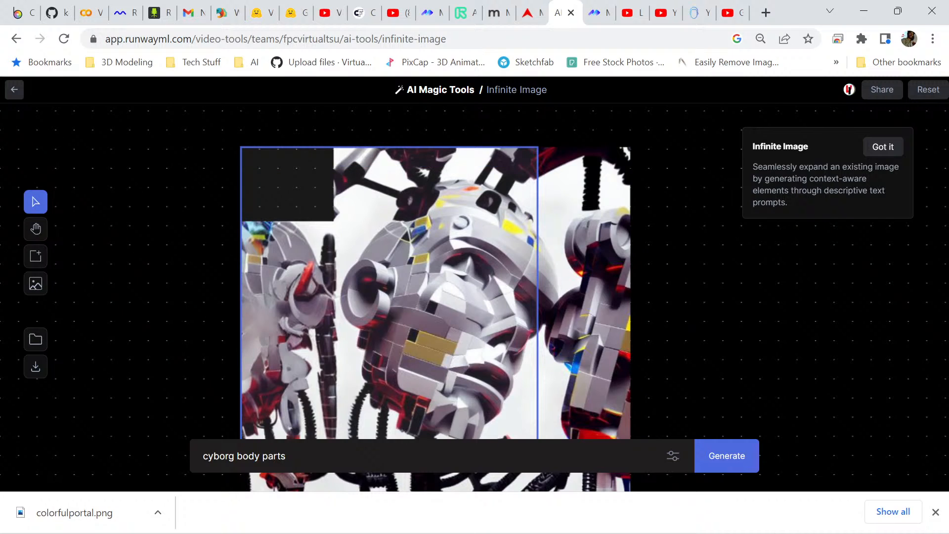
pyautogui.click(727, 456)
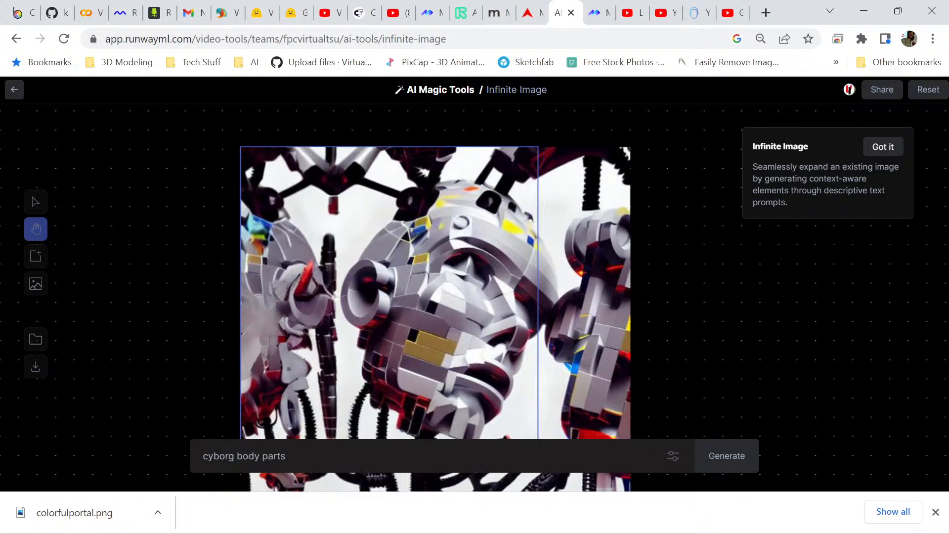
# Compare the four variations of the upper-left corner fill against the rest of the image.
pyautogui.scroll(-2, 435, 292)
pyautogui.scroll(2, 435, 292)
pyautogui.scroll(-1, 435, 291)
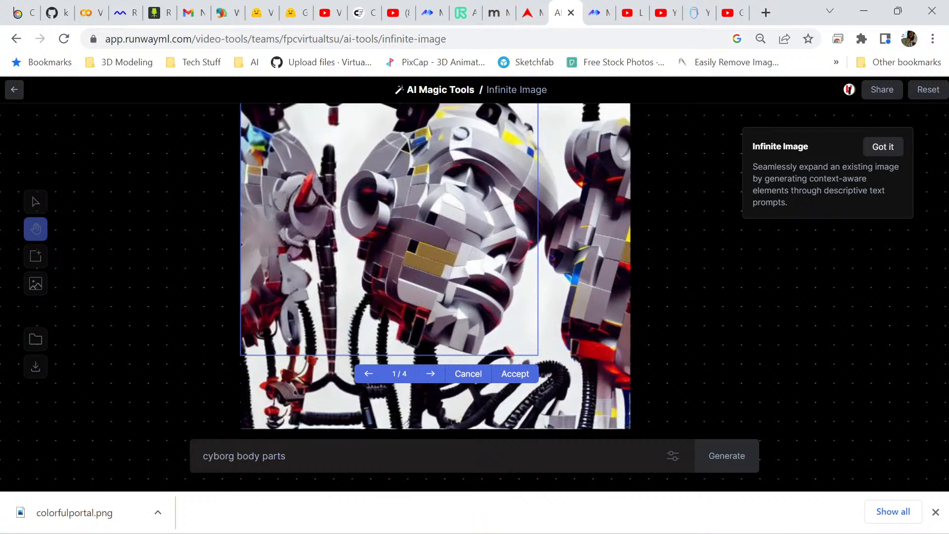
pyautogui.scroll(1, 436, 292)
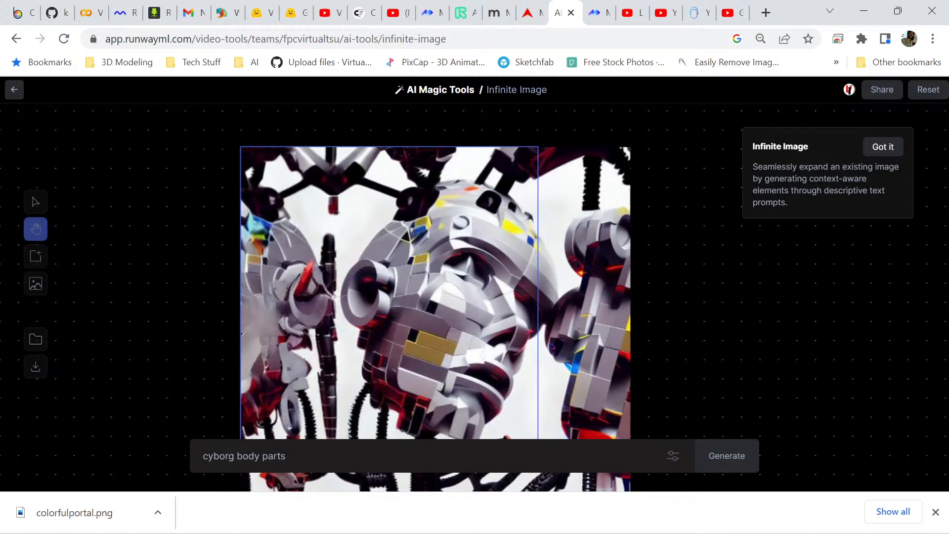
pyautogui.moveTo(435, 292); pyautogui.dragTo(333, 279)
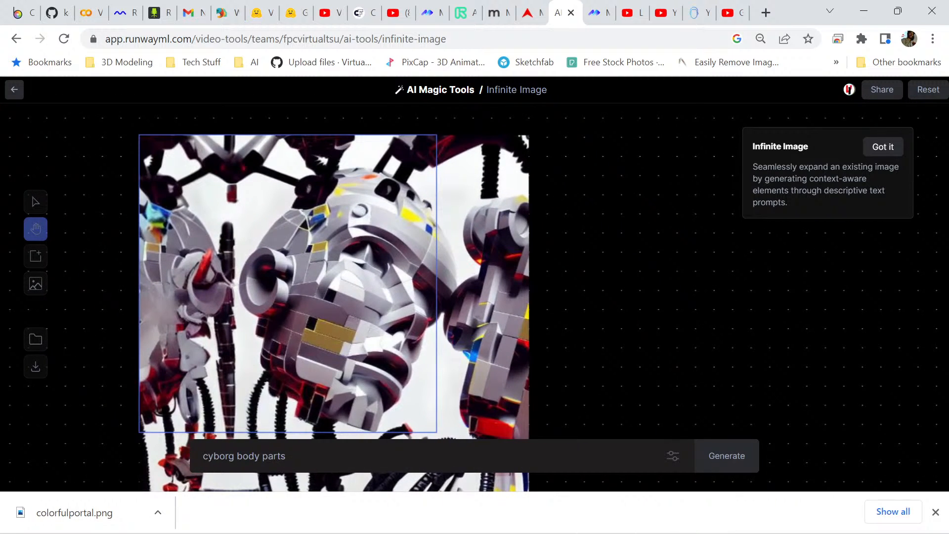
pyautogui.scroll(-2, 334, 297)
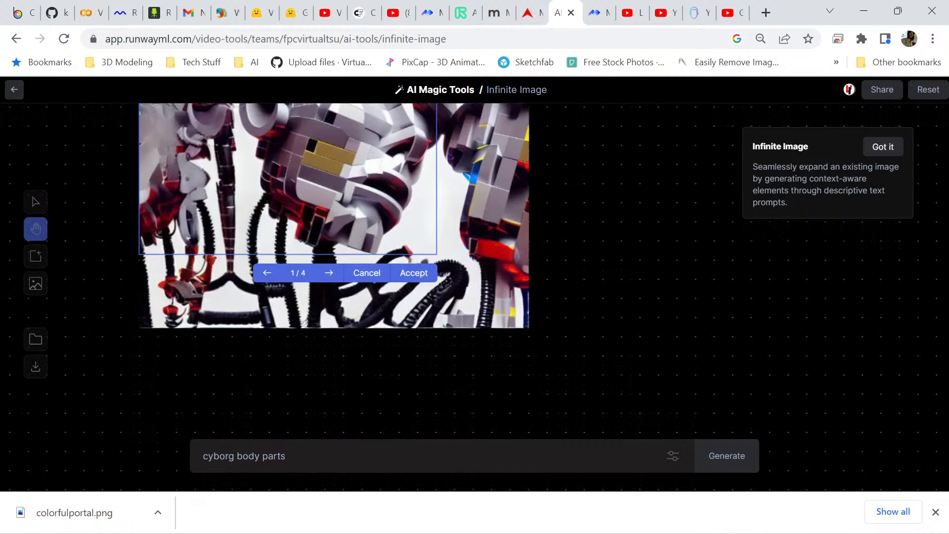
pyautogui.scroll(1, 334, 297)
pyautogui.scroll(2, 334, 296)
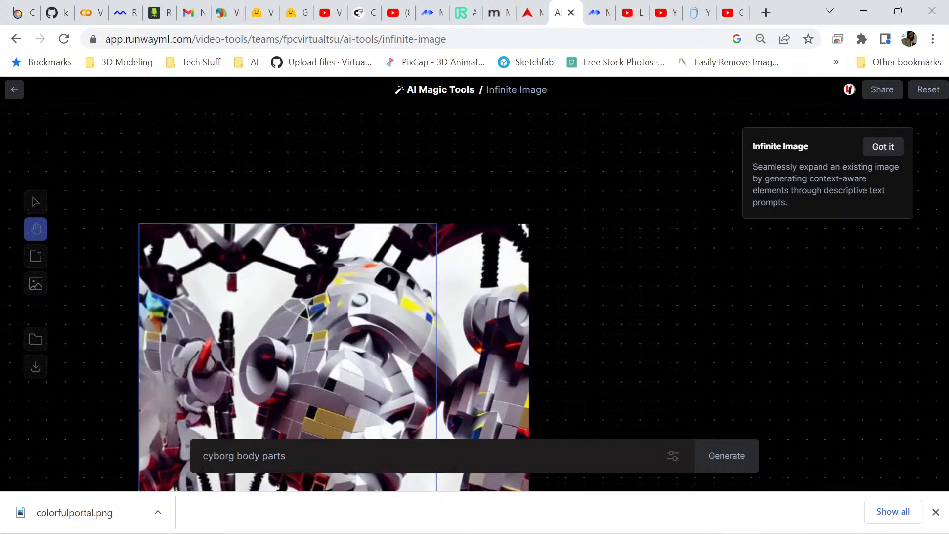
pyautogui.scroll(-1, 334, 296)
pyautogui.scroll(-1, 333, 297)
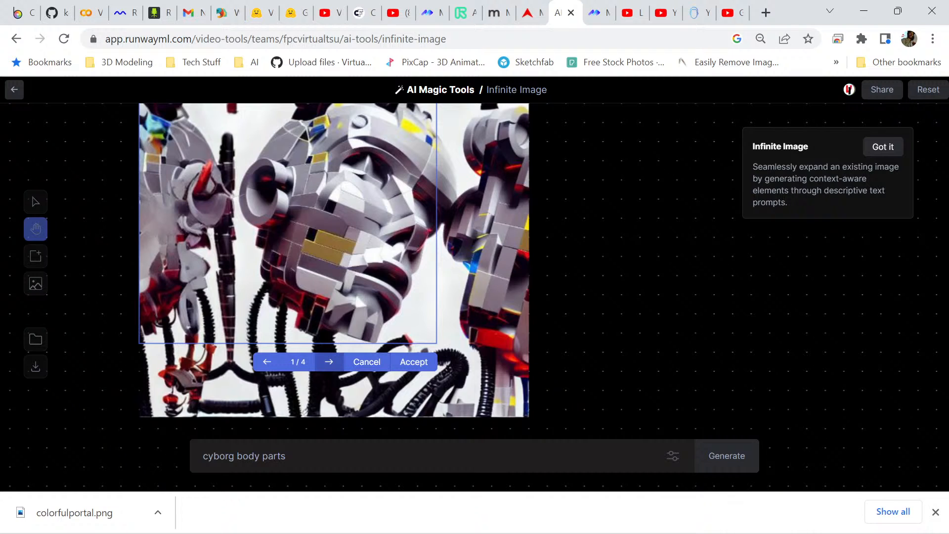
pyautogui.scroll(2, 334, 297)
pyautogui.scroll(-1, 333, 297)
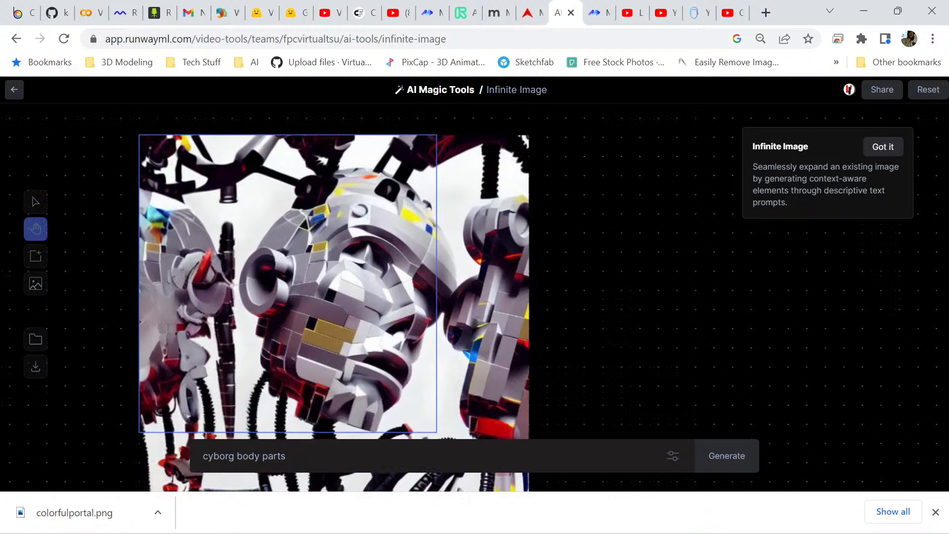
pyautogui.scroll(-1, 334, 296)
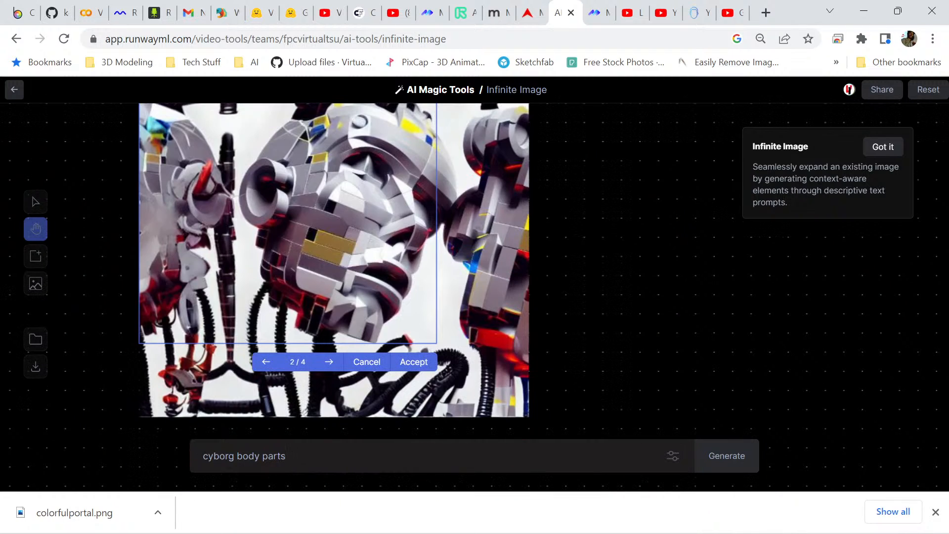
pyautogui.scroll(2, 329, 361)
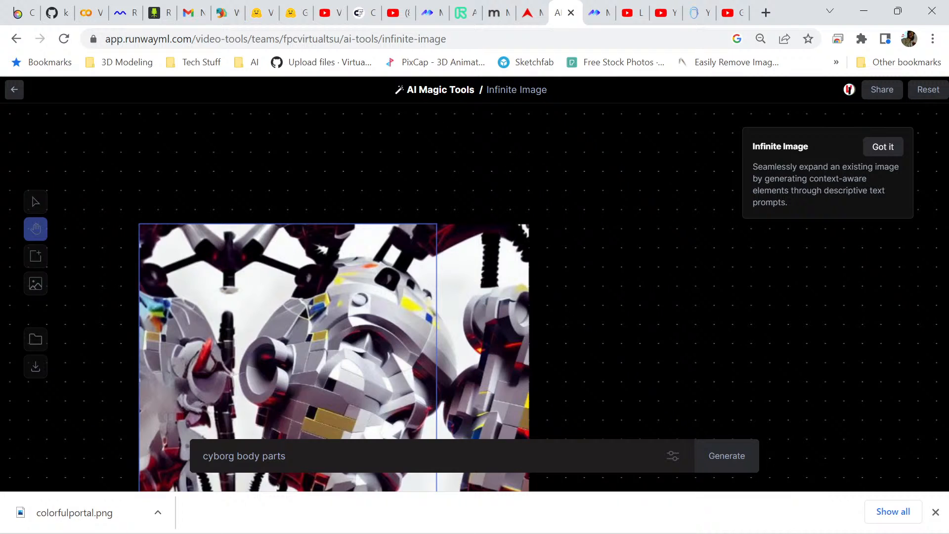
pyautogui.scroll(-3, 329, 273)
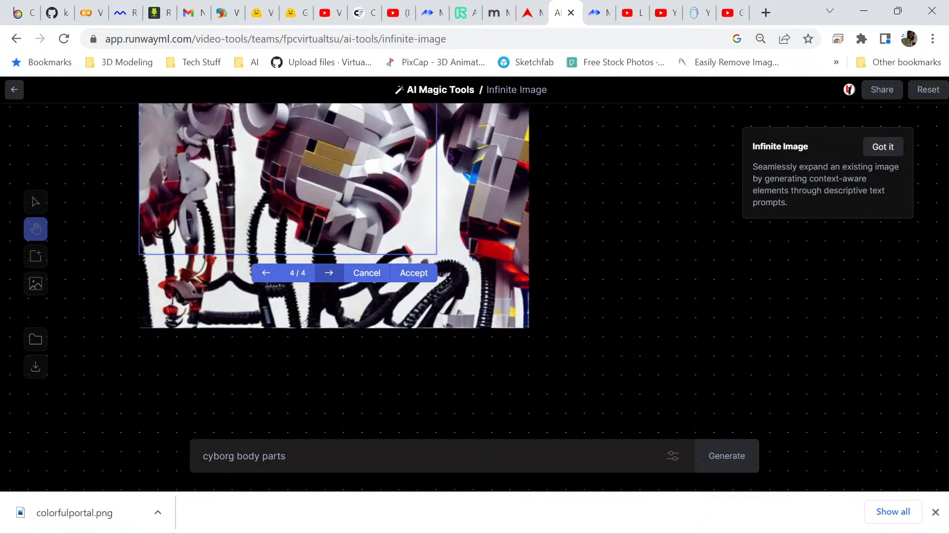
pyautogui.scroll(2, 329, 273)
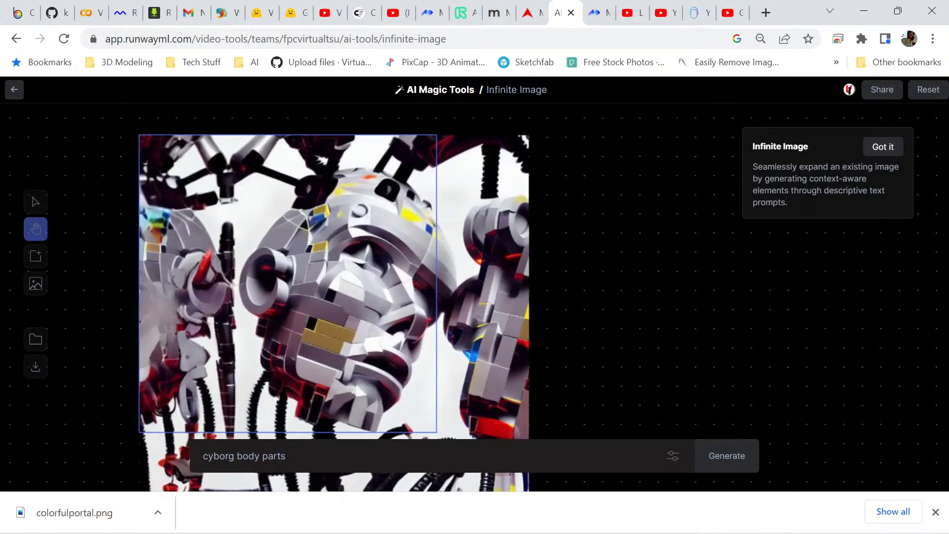
pyautogui.scroll(-2, 329, 272)
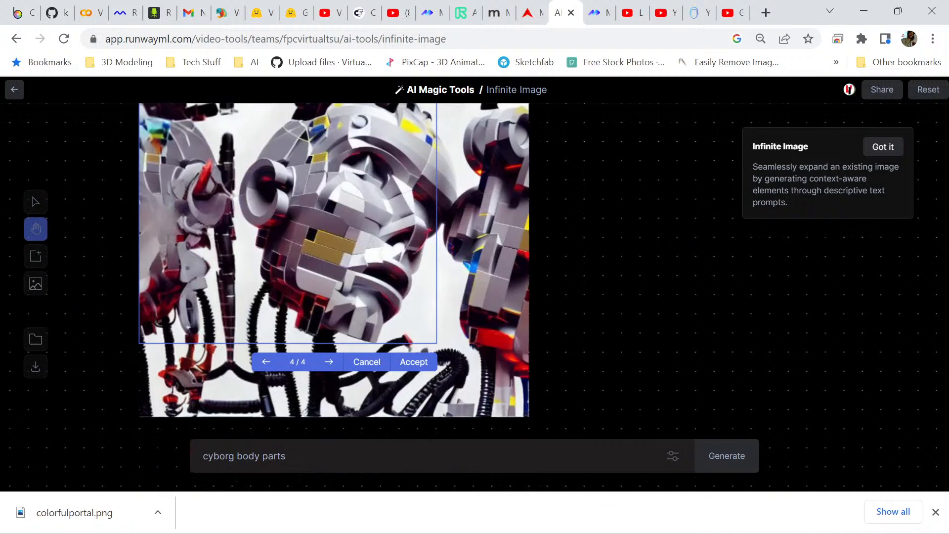
pyautogui.scroll(4, 329, 273)
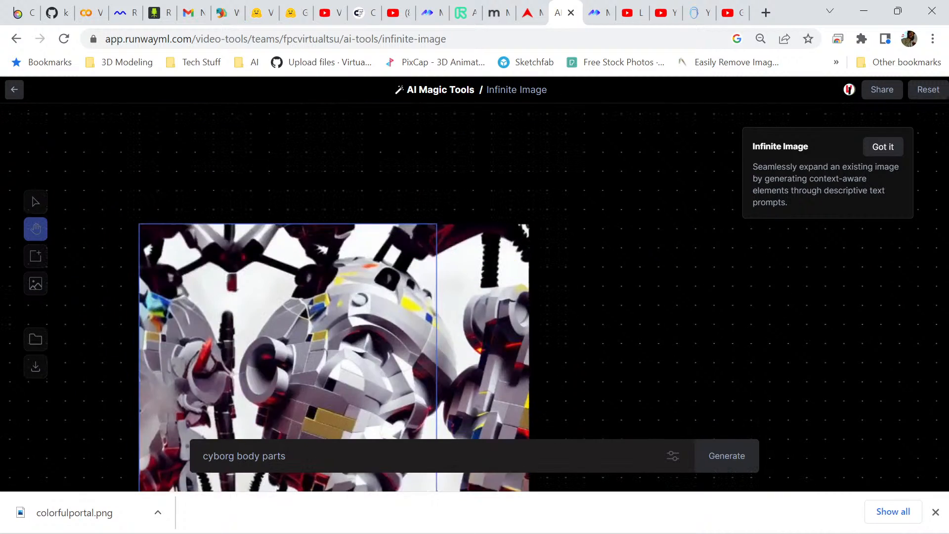
# Select the second variation of the upper-left corner fill and accept it.
pyautogui.scroll(-2, 329, 272)
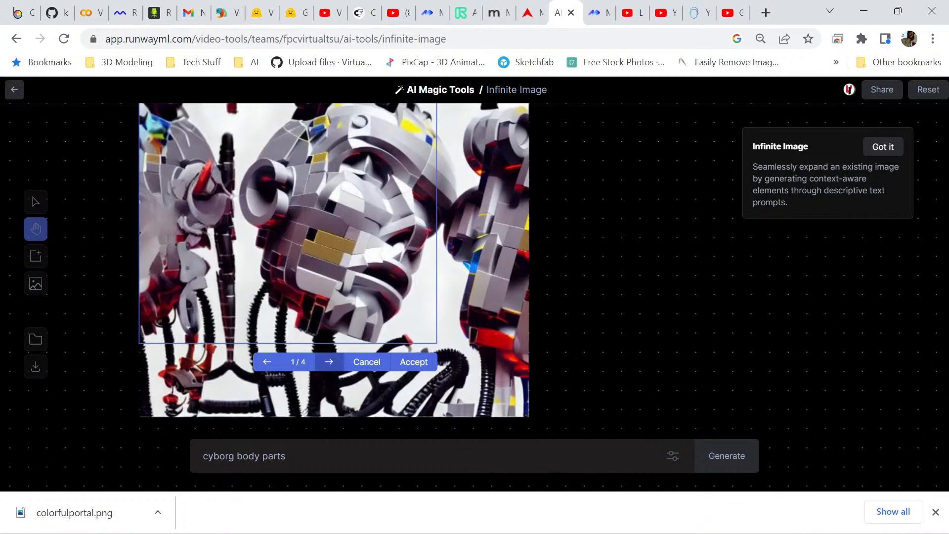
pyautogui.scroll(2, 329, 362)
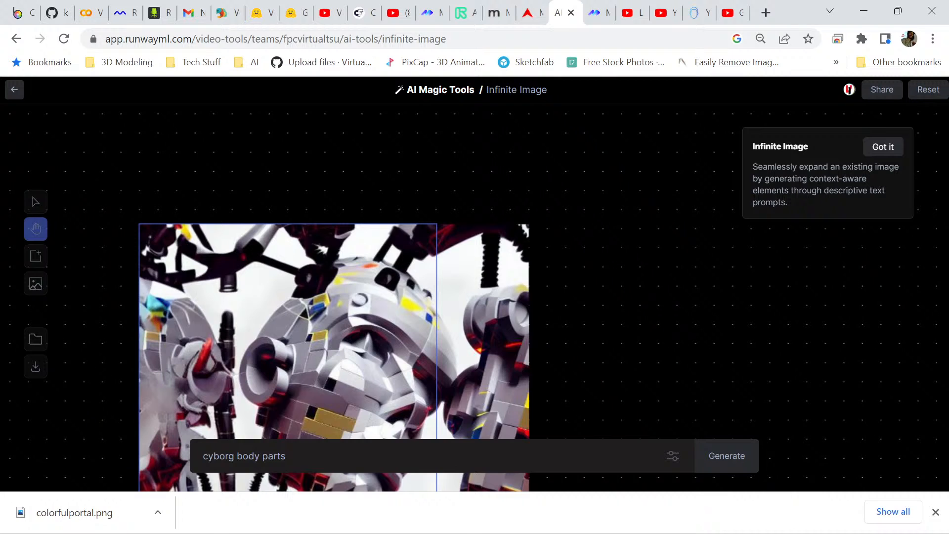
pyautogui.scroll(-2, 334, 312)
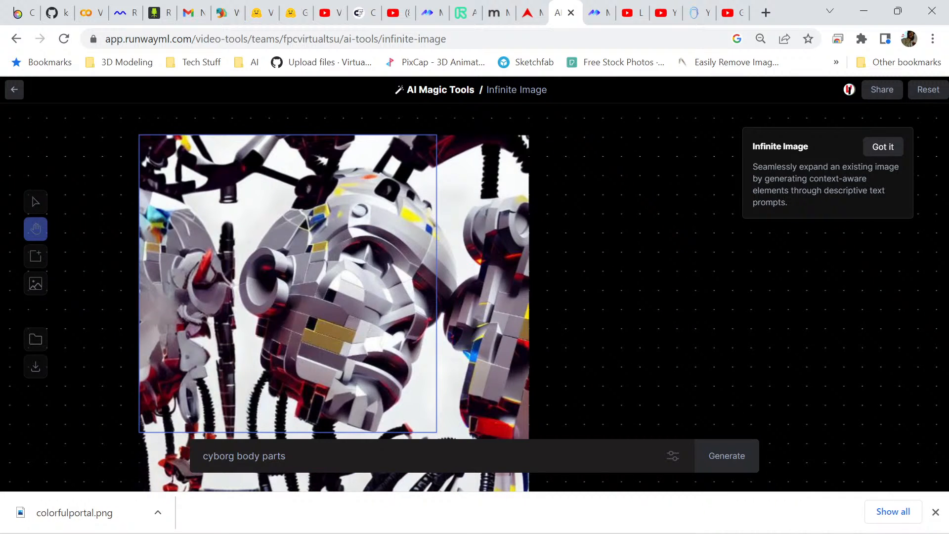
pyautogui.scroll(-2, 334, 297)
pyautogui.click(413, 362)
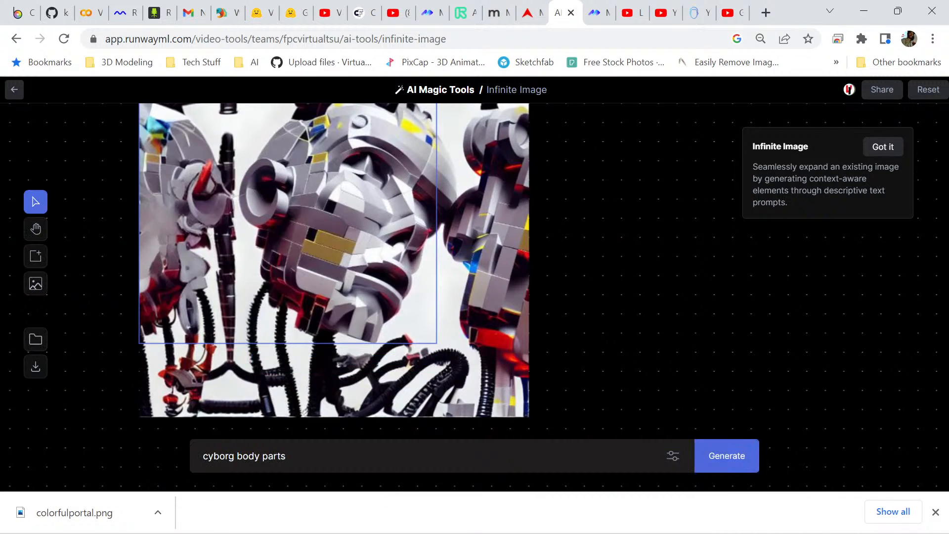
# Move the generation frame along the image's top edge until it extends past the right edge, and generate with the "cyborg body parts" prompt.
pyautogui.scroll(2, 413, 361)
pyautogui.moveTo(356, 341); pyautogui.dragTo(523, 341)
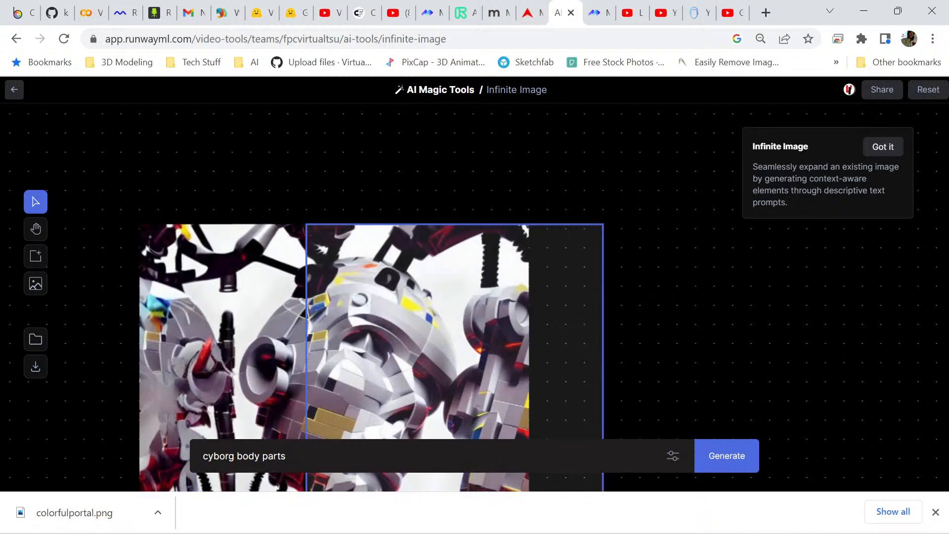
pyautogui.scroll(-3, 371, 296)
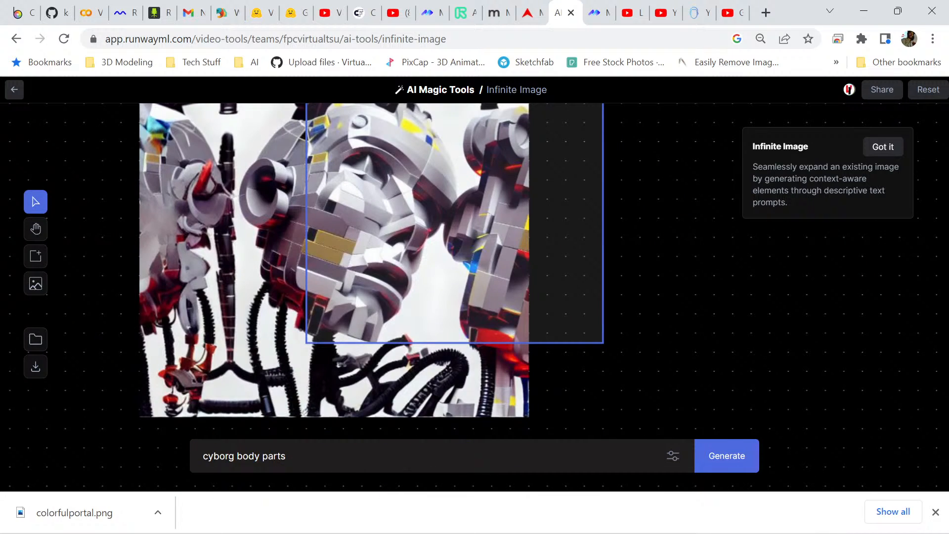
pyautogui.click(727, 455)
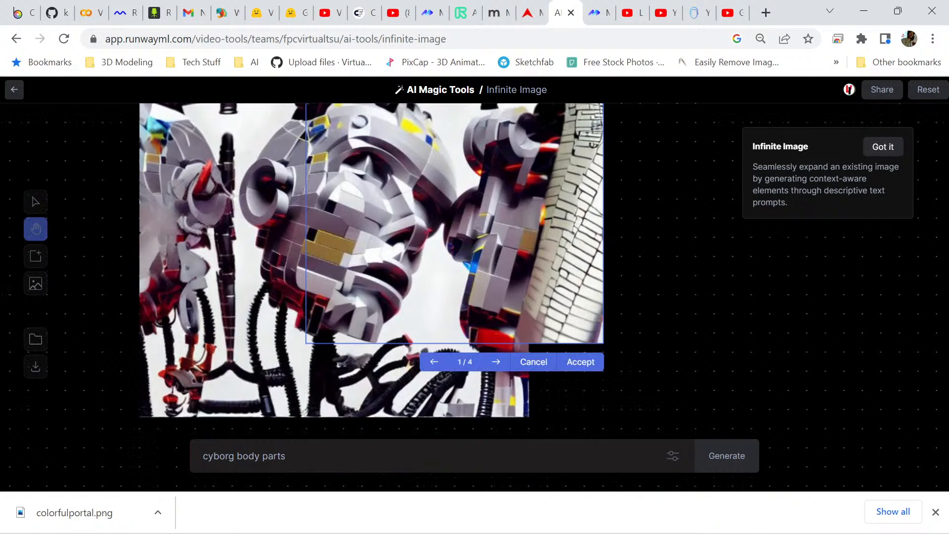
# Compare the four variations of the upper-right extension against the rest of the image.
pyautogui.click(497, 362)
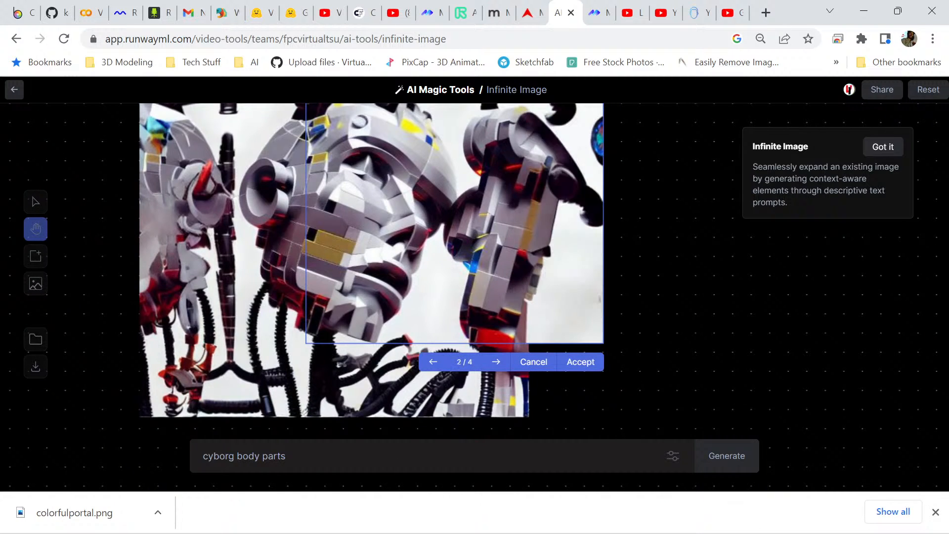
pyautogui.scroll(2, 496, 362)
pyautogui.scroll(-2, 496, 362)
pyautogui.scroll(2, 496, 361)
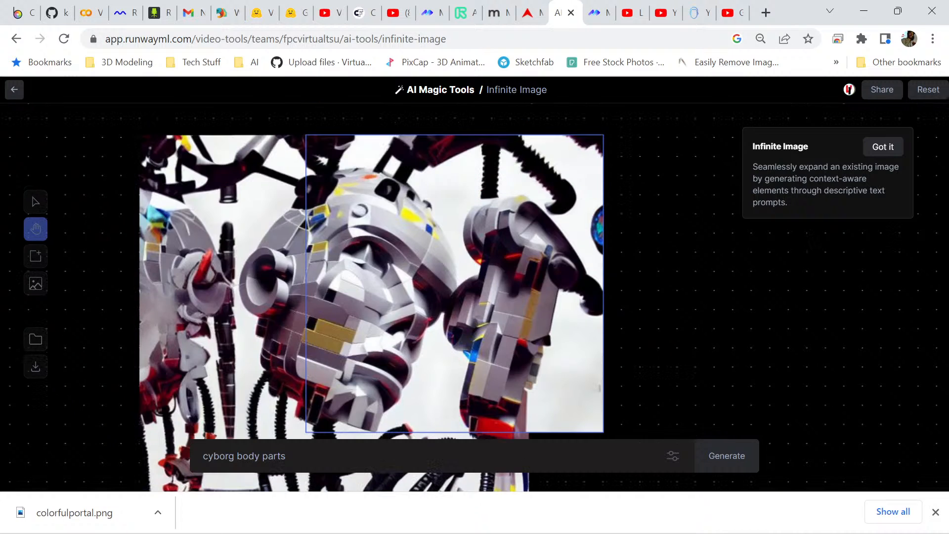
pyautogui.scroll(-2, 497, 362)
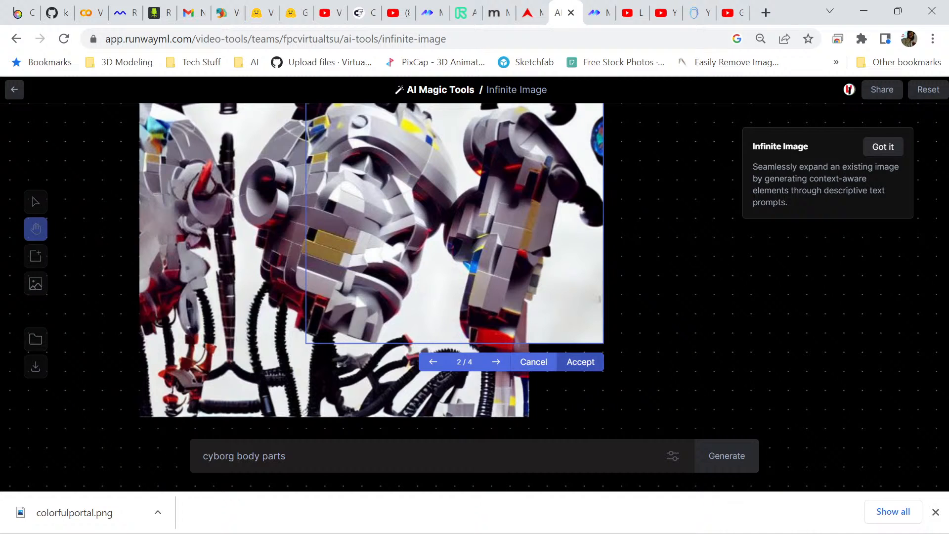
pyautogui.click(496, 362)
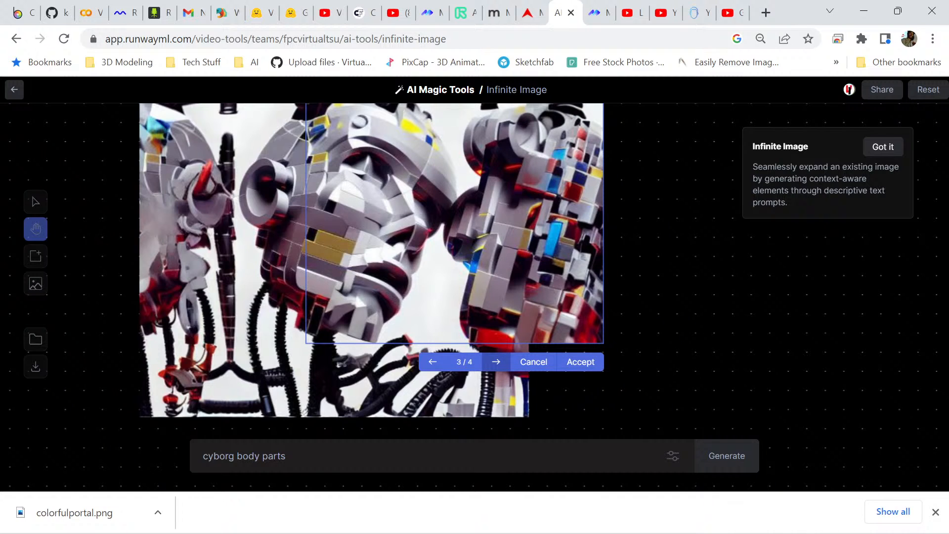
pyautogui.scroll(1, 475, 297)
pyautogui.scroll(-1, 371, 297)
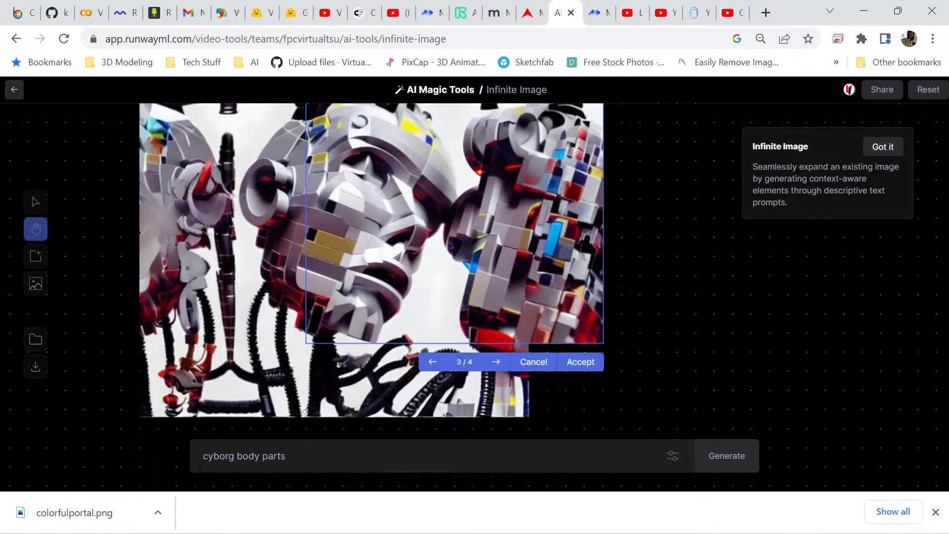
pyautogui.click(496, 362)
pyautogui.scroll(1, 496, 361)
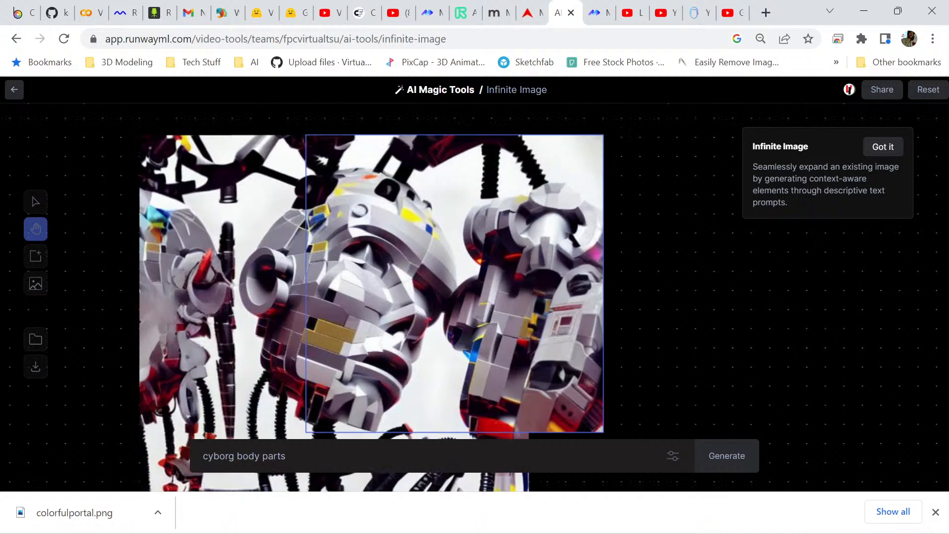
pyautogui.scroll(-1, 371, 297)
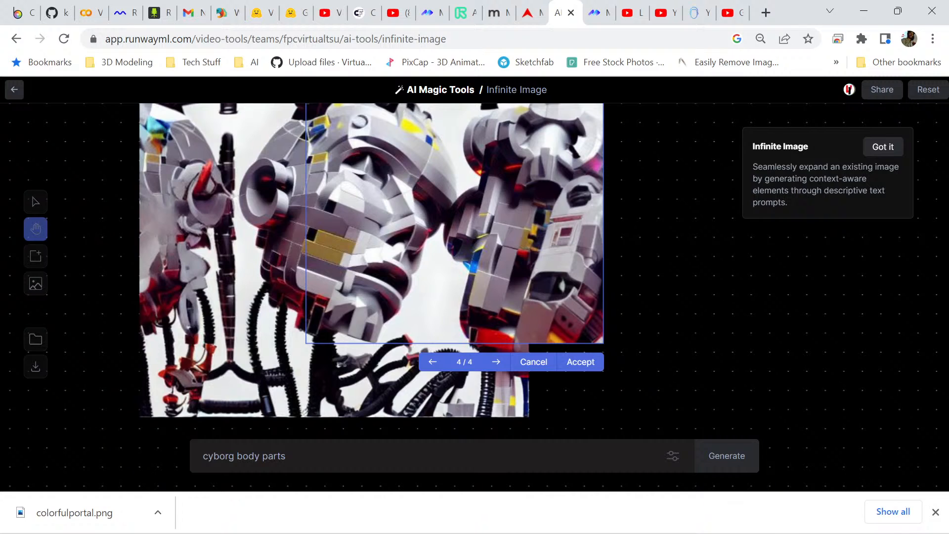
# Return to the second variation of the upper-right extension and accept it.
pyautogui.click(497, 362)
pyautogui.click(497, 362)
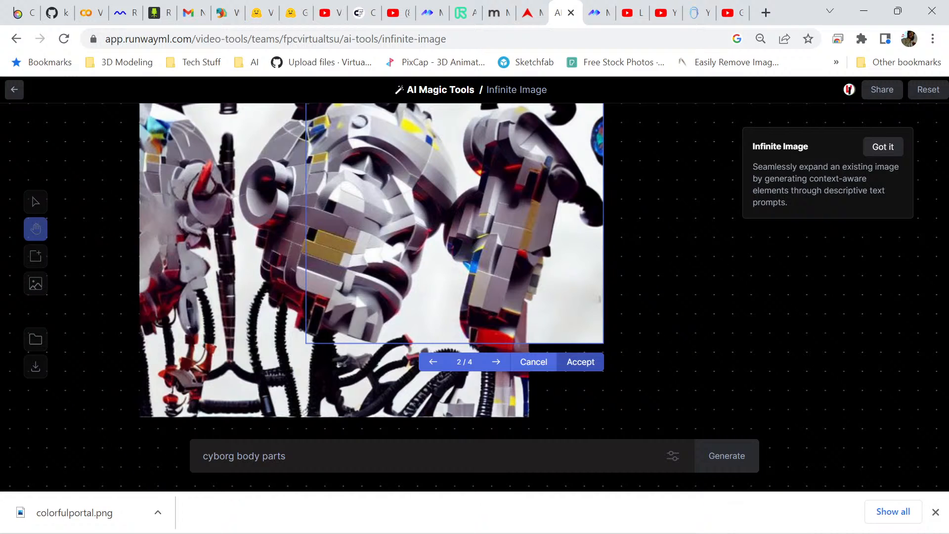
pyautogui.click(581, 362)
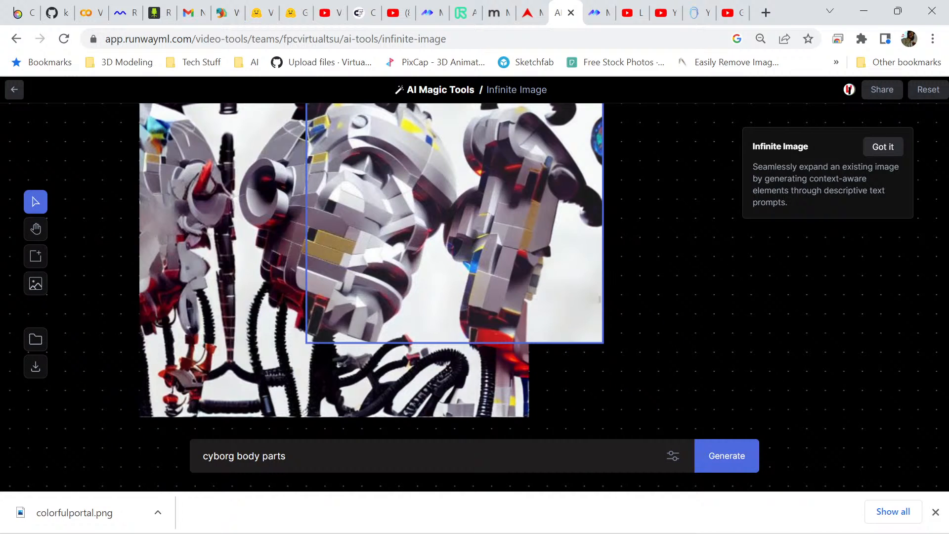
# Move the generation frame over the empty lower-right corner and slightly past the right edge, and generate with the "cyborg body parts" prompt.
pyautogui.moveTo(544, 296); pyautogui.dragTo(544, 372)
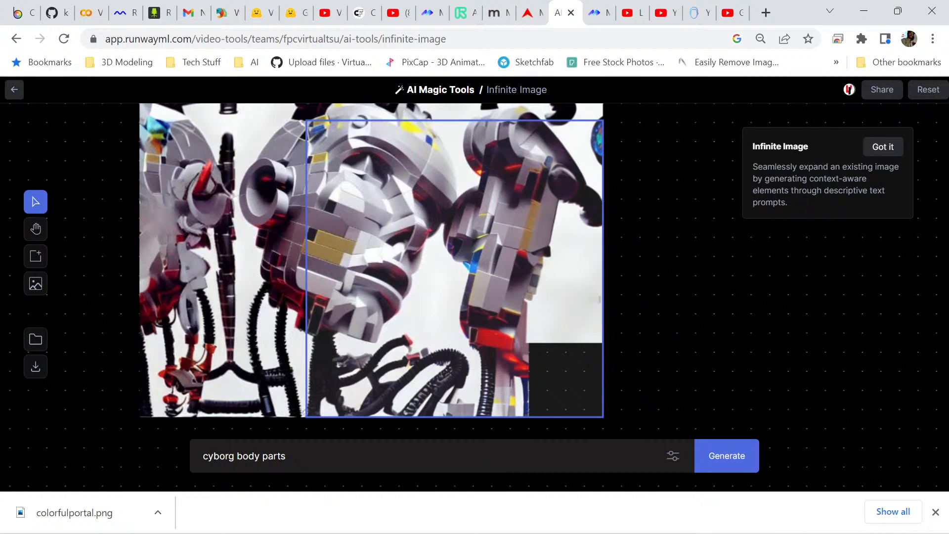
pyautogui.moveTo(544, 371); pyautogui.dragTo(581, 371)
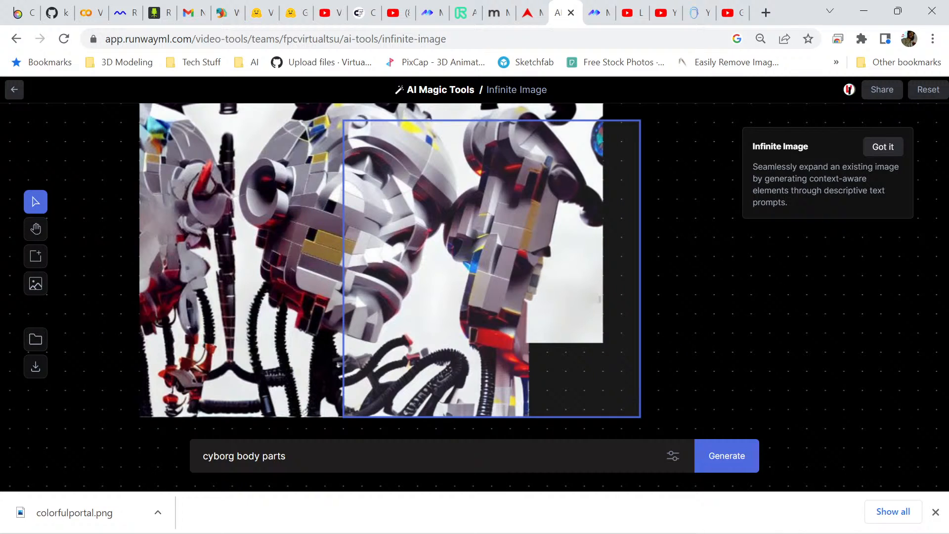
pyautogui.click(726, 456)
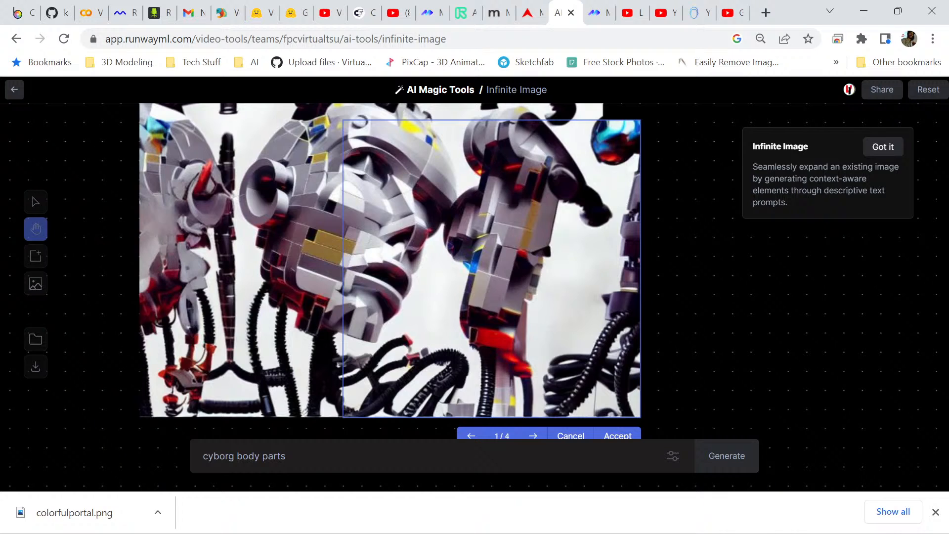
# Compare the four variations of the lower-right corner fill with the surrounding image.
pyautogui.scroll(2, 391, 297)
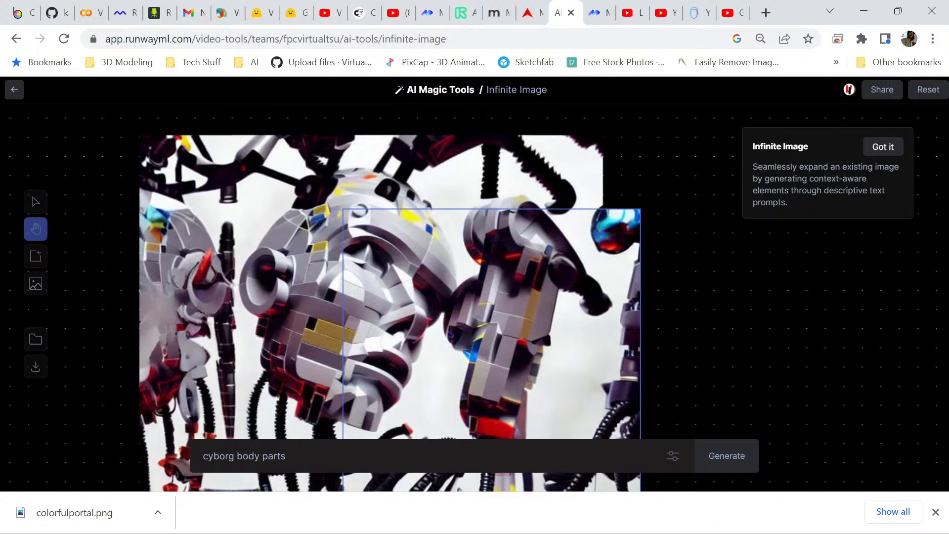
pyautogui.scroll(-6, 390, 297)
pyautogui.scroll(4, 391, 297)
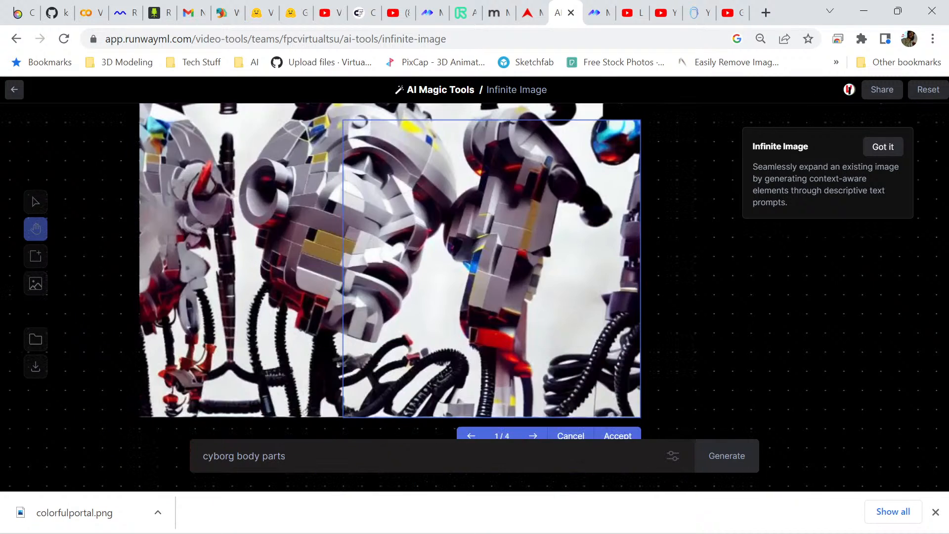
pyautogui.click(533, 434)
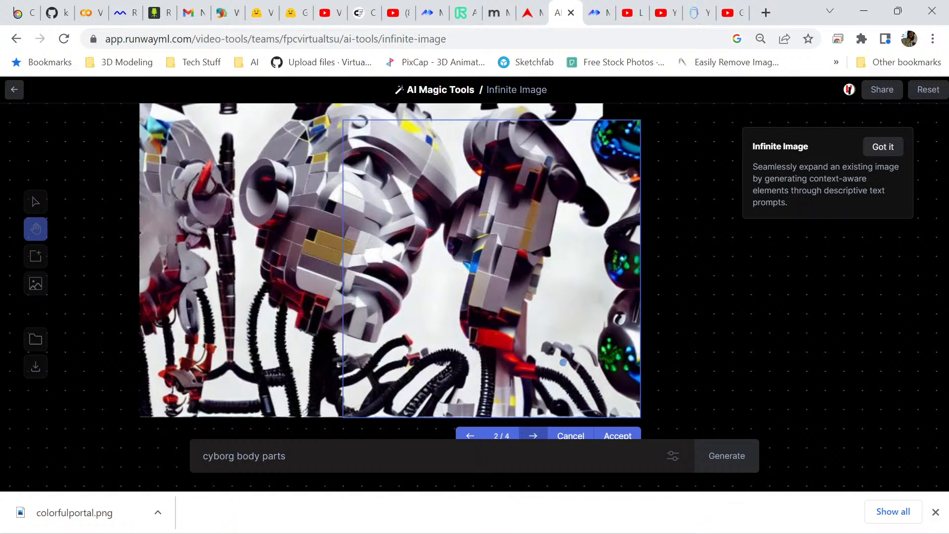
pyautogui.click(533, 435)
pyautogui.click(533, 435)
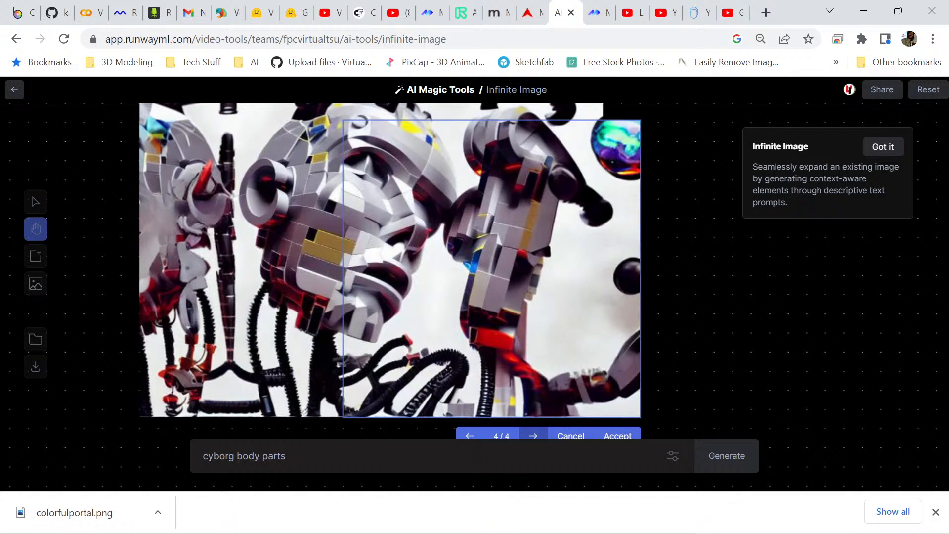
pyautogui.click(533, 435)
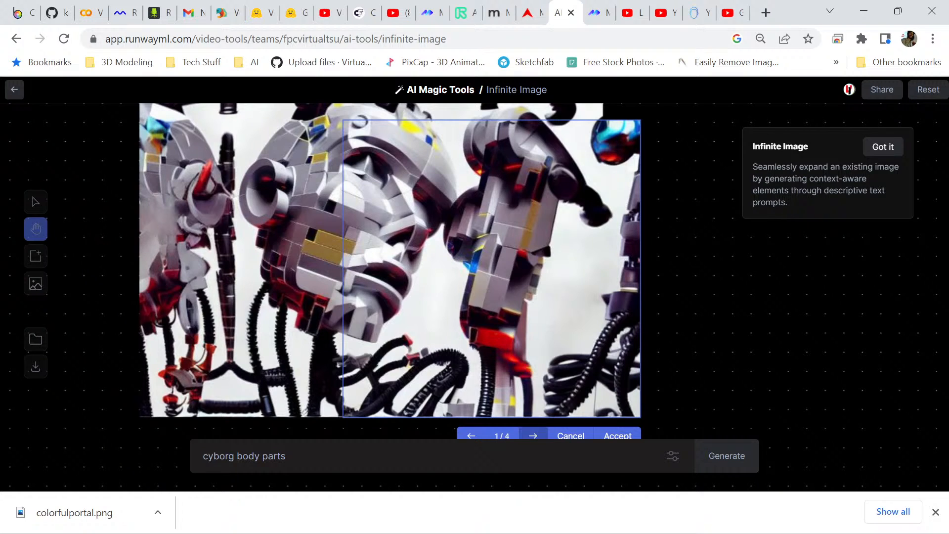
pyautogui.click(533, 435)
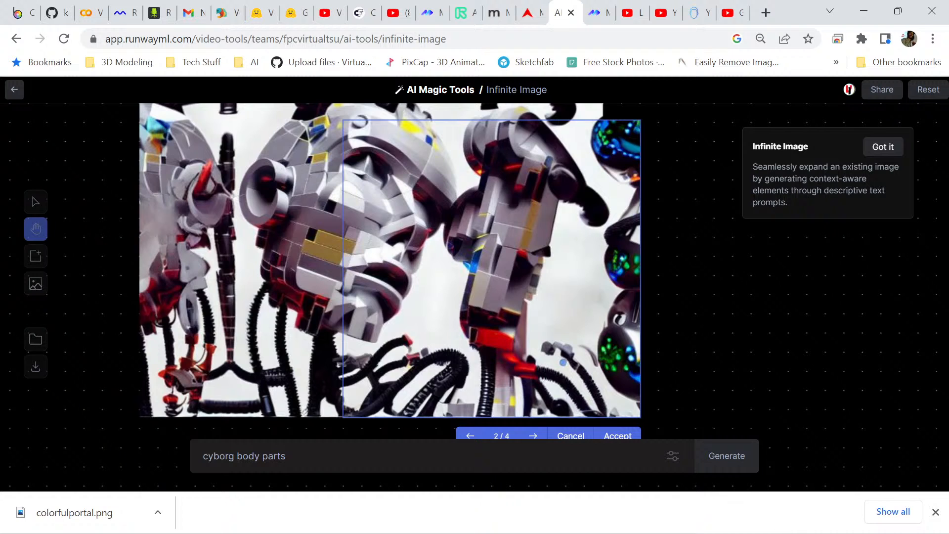
# Check how the second variation of the lower-right fill blends with the whole image and accept it.
pyautogui.scroll(2, 475, 297)
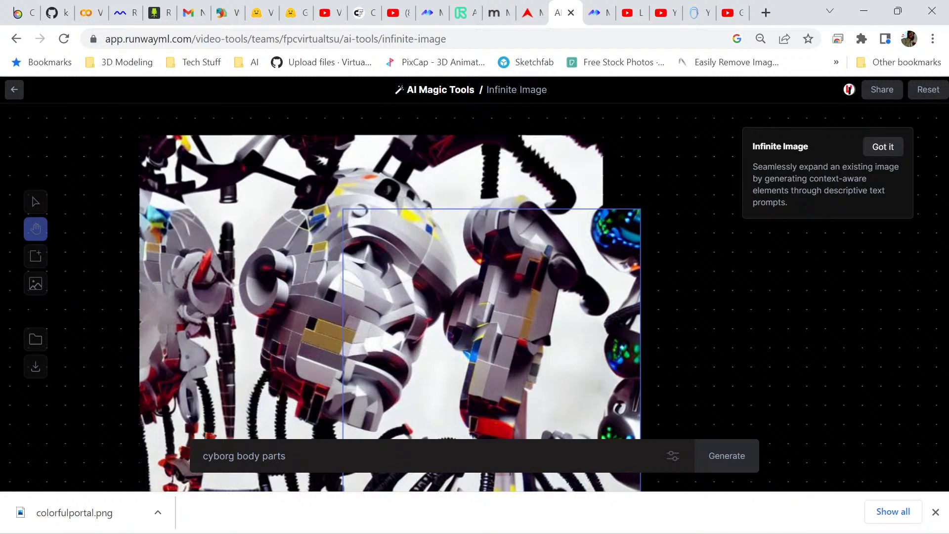
pyautogui.scroll(2, 391, 312)
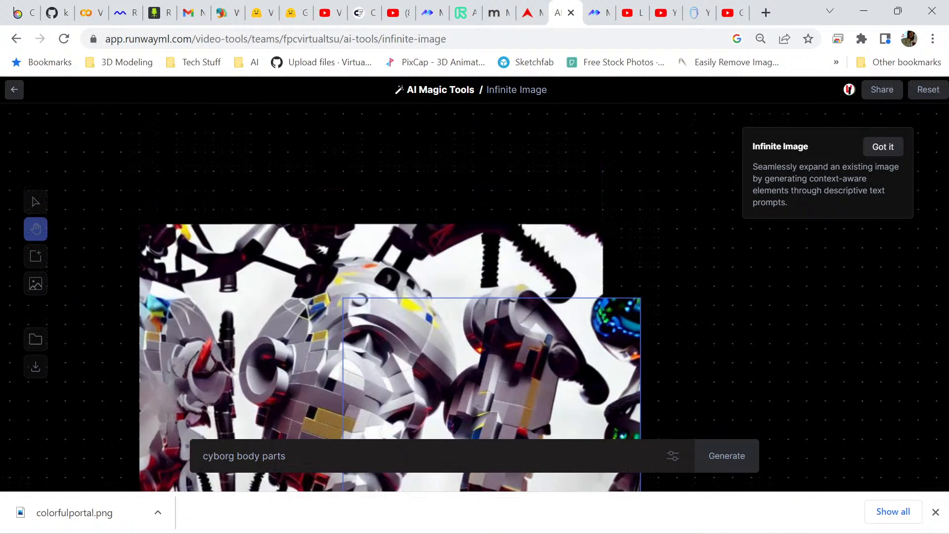
pyautogui.moveTo(391, 336); pyautogui.dragTo(396, 309)
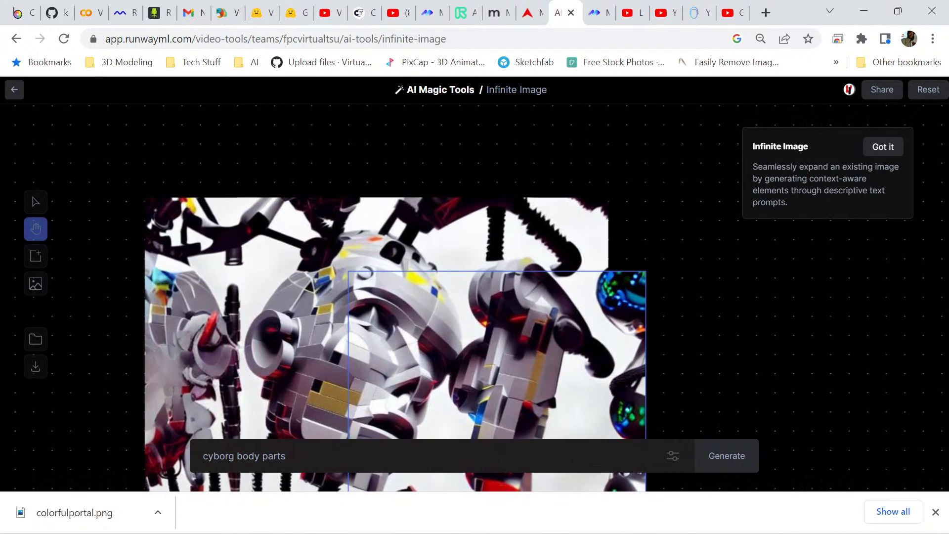
pyautogui.scroll(-4, 396, 310)
pyautogui.scroll(1, 396, 310)
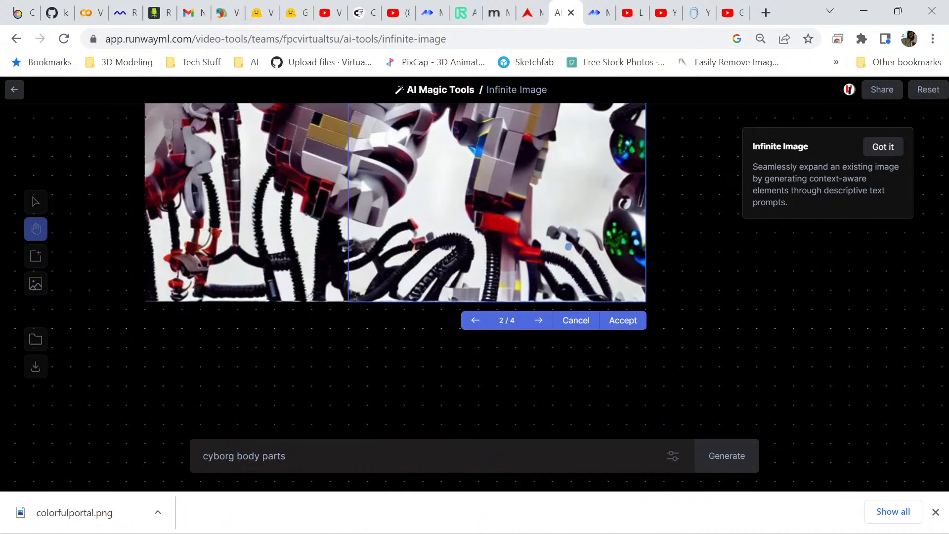
pyautogui.click(623, 321)
# Align the generation frame with the image's top edge, extending past the right edge over the empty upper-right corner, and generate with the same prompt.
pyautogui.scroll(4, 623, 320)
pyautogui.moveTo(544, 395); pyautogui.dragTo(581, 321)
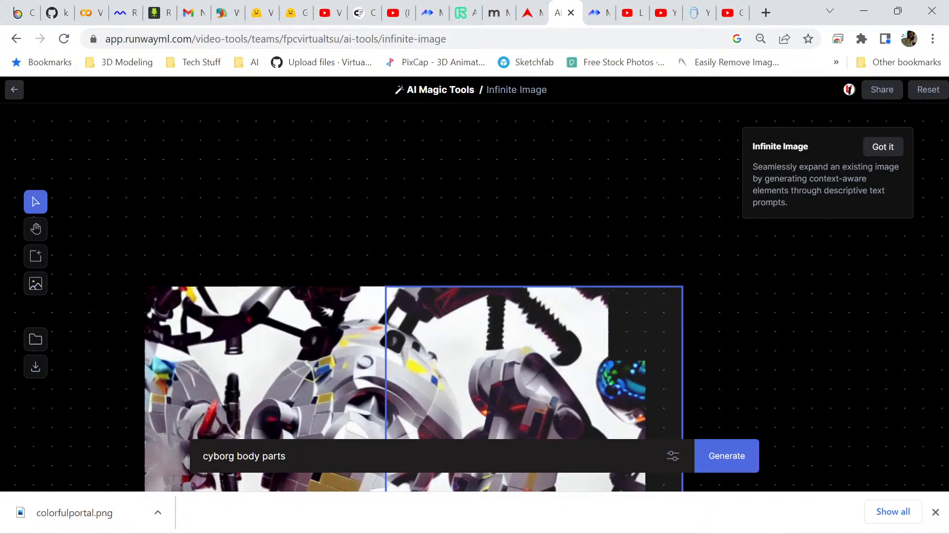
pyautogui.scroll(-1, 414, 345)
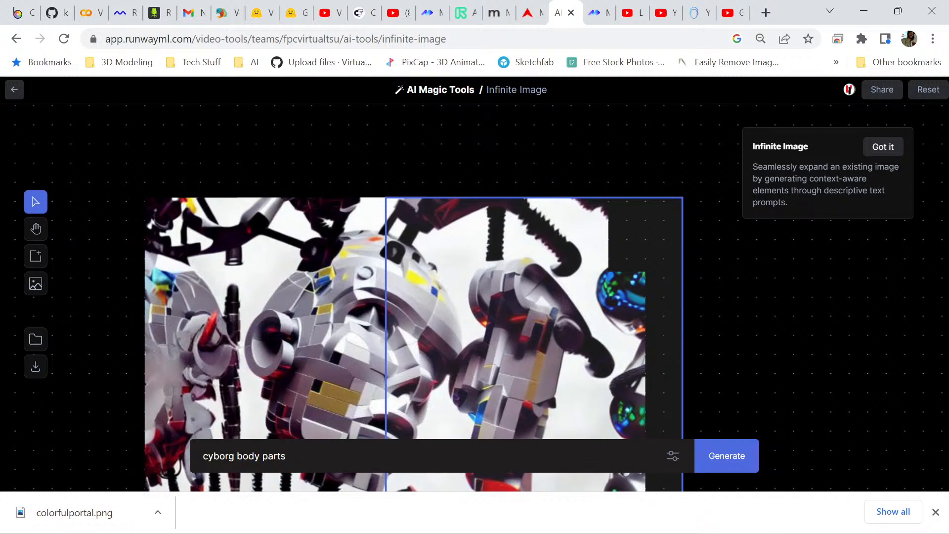
pyautogui.moveTo(544, 321); pyautogui.dragTo(563, 321)
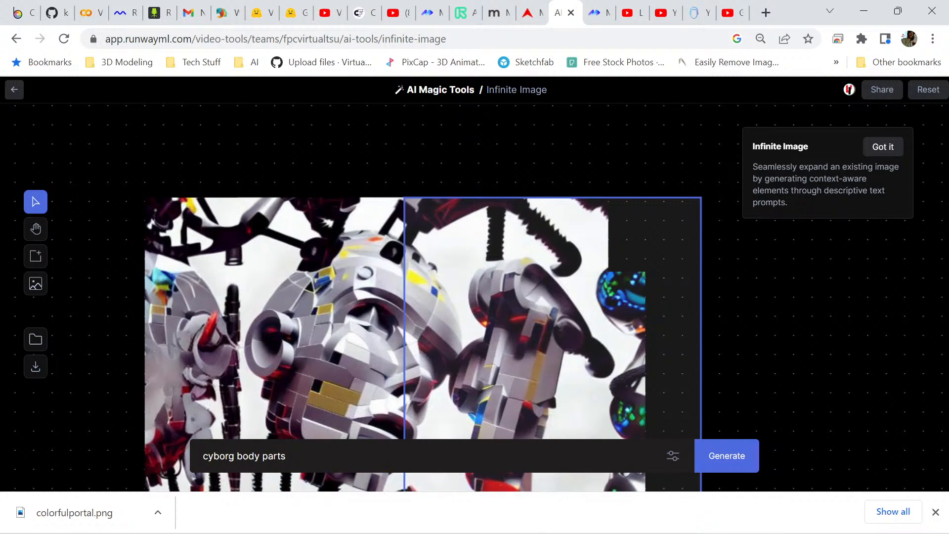
pyautogui.scroll(-2, 423, 296)
pyautogui.scroll(1, 423, 291)
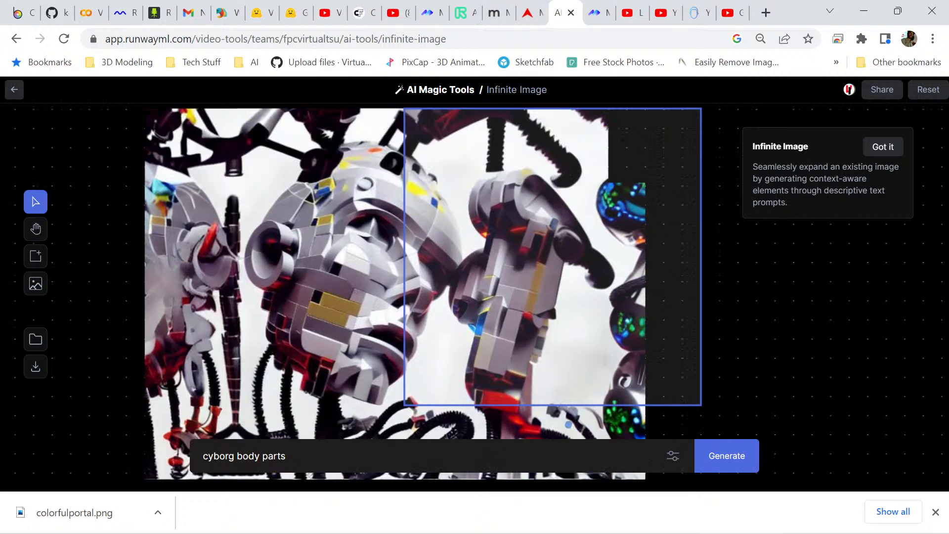
pyautogui.click(727, 456)
# Inspect the first variation of the upper-right corner fill against the whole image and accept it.
pyautogui.scroll(2, 423, 298)
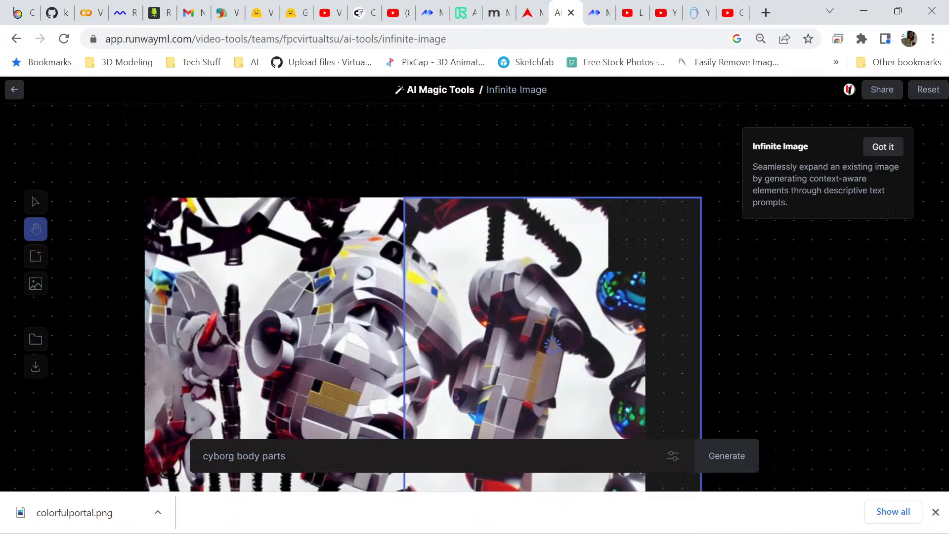
pyautogui.scroll(-2, 423, 298)
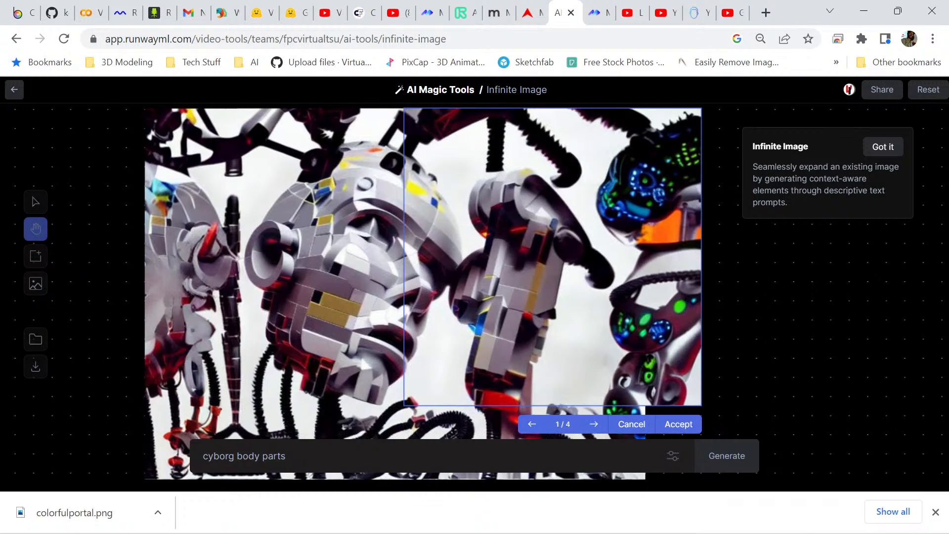
pyautogui.scroll(-2, 423, 294)
pyautogui.scroll(2, 424, 291)
pyautogui.scroll(-2, 423, 292)
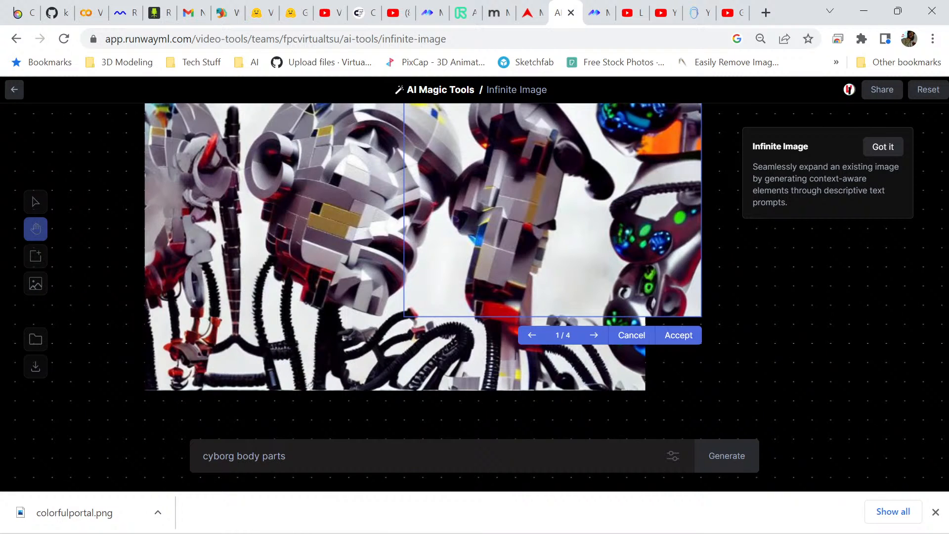
pyautogui.moveTo(569, 257); pyautogui.dragTo(572, 281)
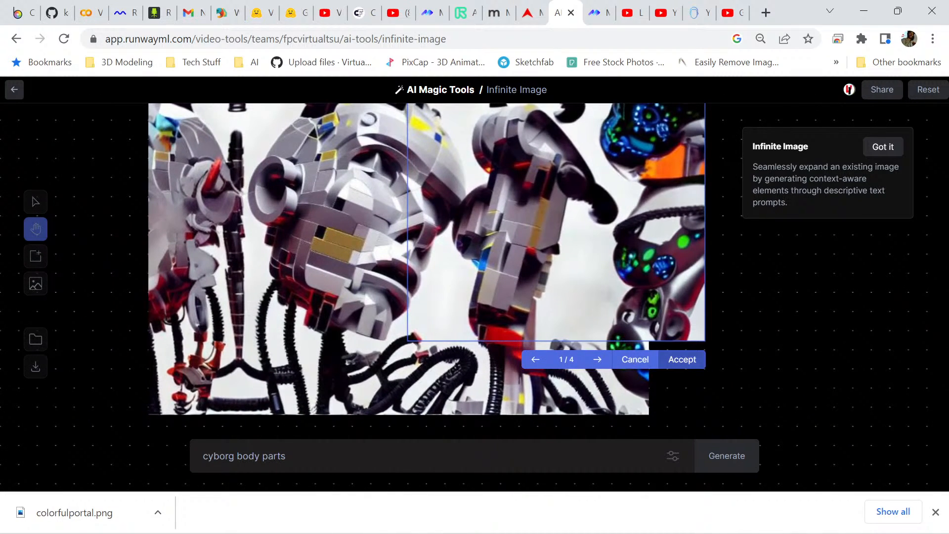
pyautogui.click(682, 359)
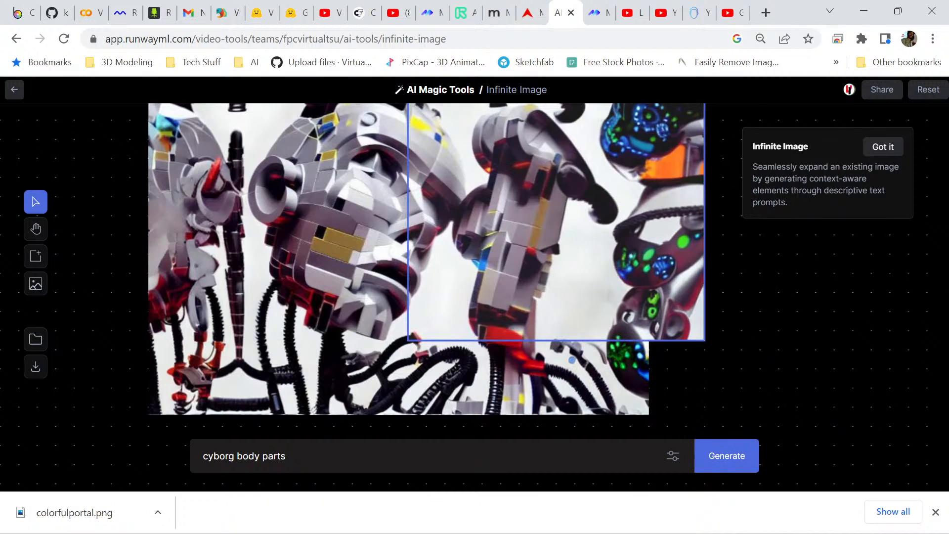
# Move the generation frame to the image's bottom edge, past the right edge over the empty lower-right area, and generate with "cyborg body parts".
pyautogui.moveTo(557, 237); pyautogui.dragTo(632, 311)
pyautogui.press('h')
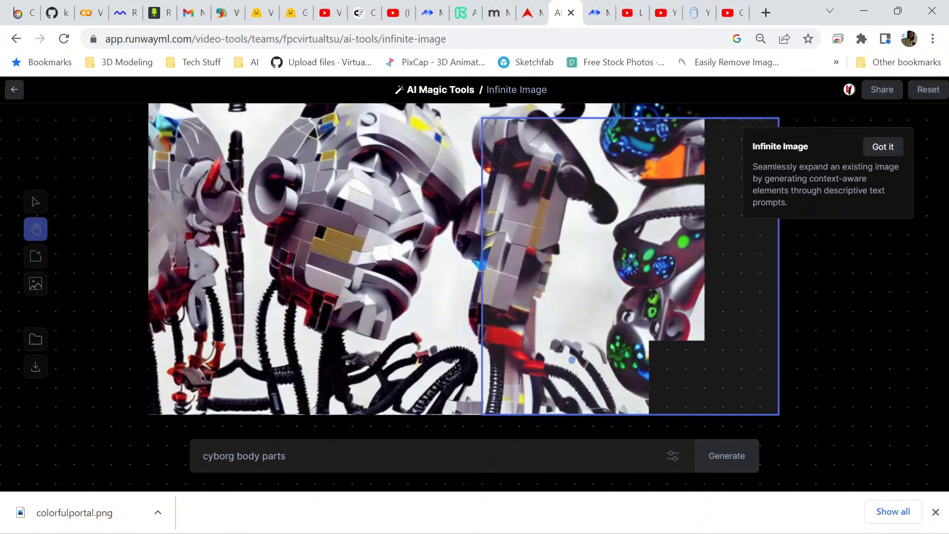
# Inspect the first variation of the lower-right corner fill against the whole image and accept it.
pyautogui.scroll(1, 464, 296)
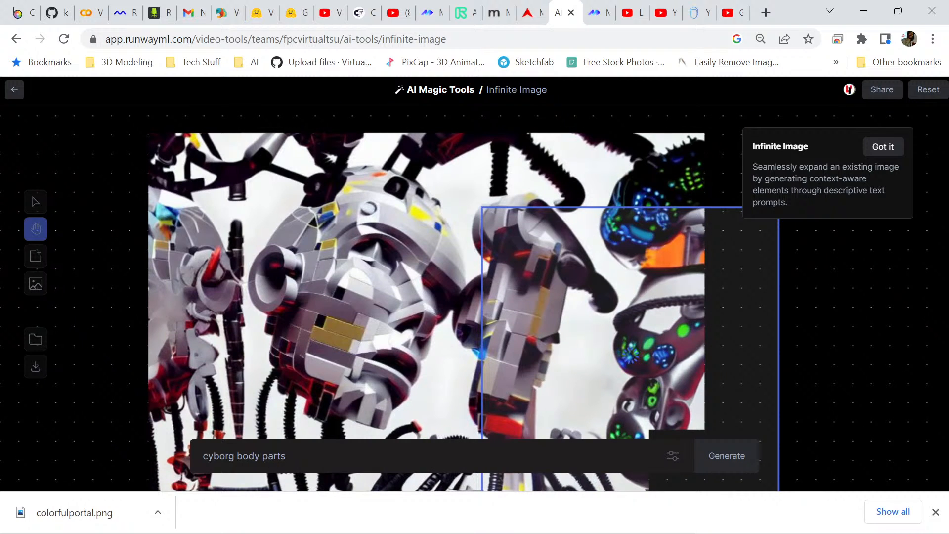
pyautogui.scroll(-1, 463, 296)
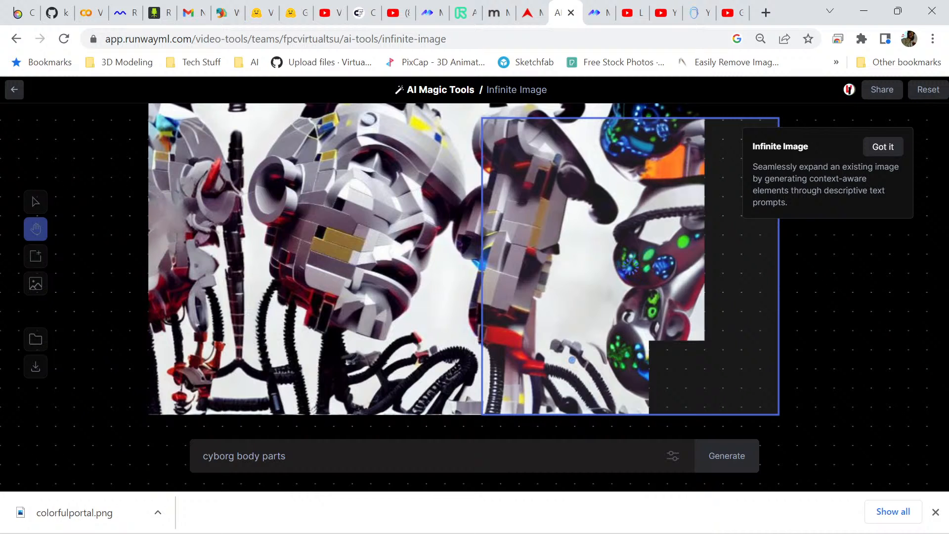
pyautogui.scroll(1, 464, 297)
pyautogui.scroll(-1, 464, 297)
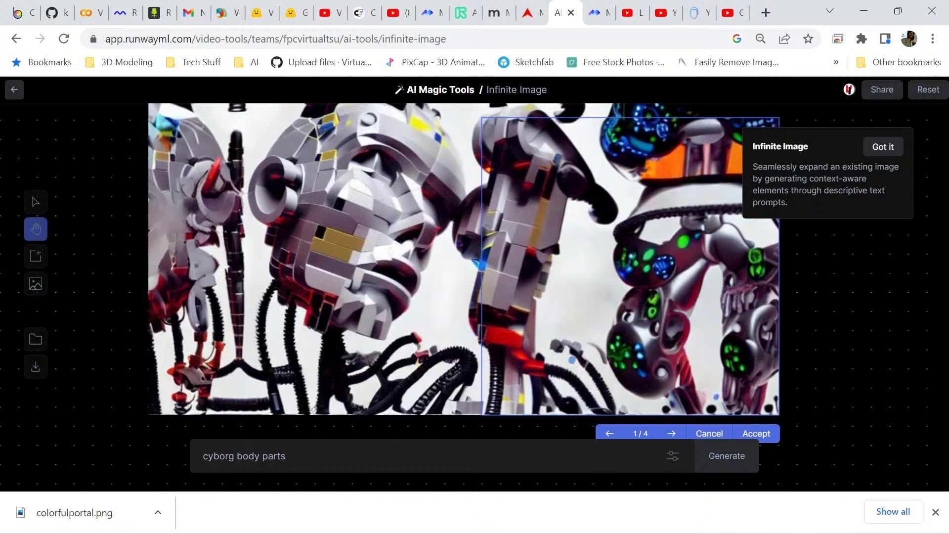
pyautogui.scroll(1, 464, 297)
pyautogui.scroll(-1, 464, 296)
pyautogui.scroll(2, 464, 296)
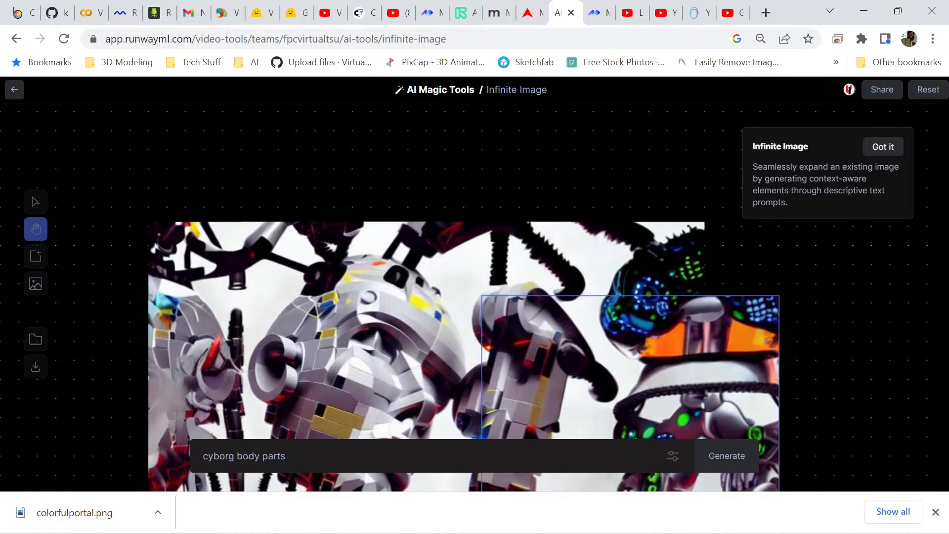
pyautogui.scroll(-2, 464, 296)
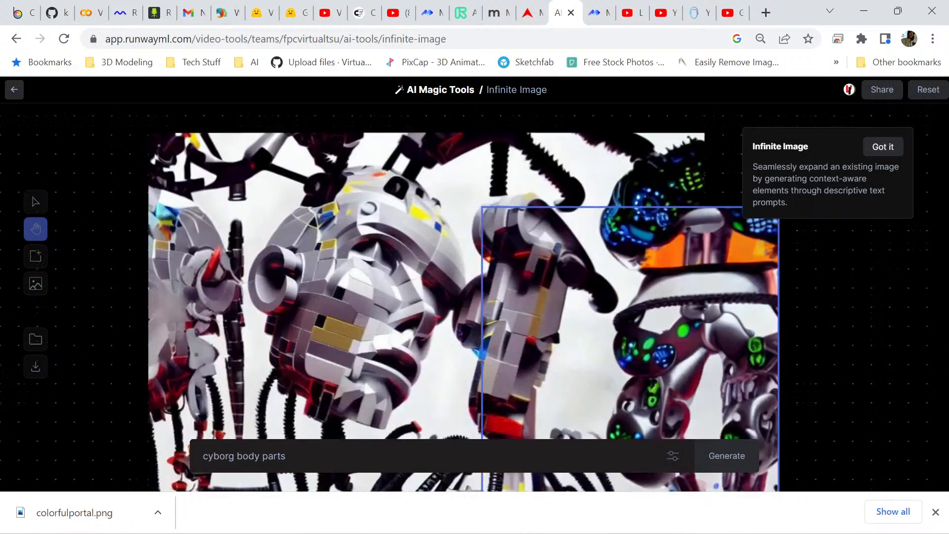
pyautogui.click(757, 345)
# Move the generation frame up to the image's top edge over the empty upper-right corner and generate with "cyborg body parts".
pyautogui.scroll(3, 757, 345)
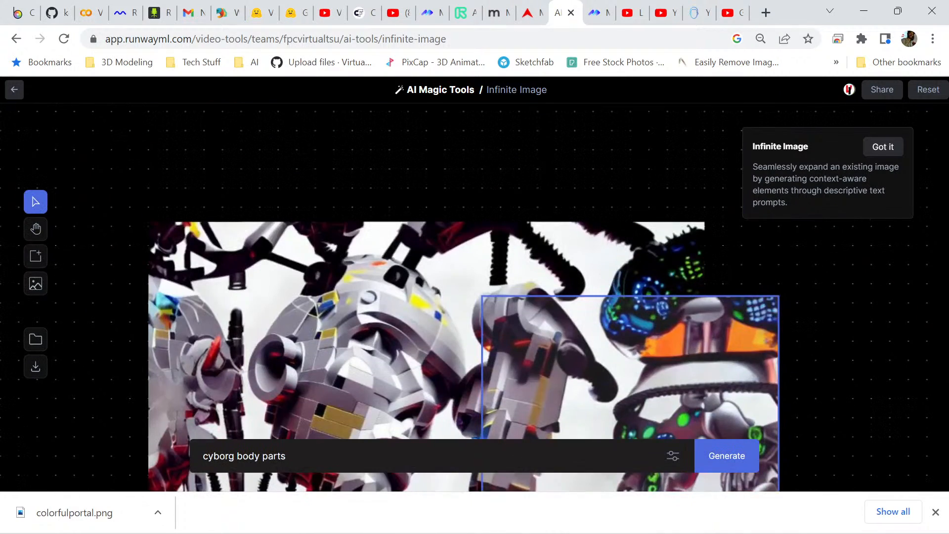
pyautogui.press('Up')
pyautogui.press('Up')
pyautogui.press('Up')
pyautogui.press('Up')
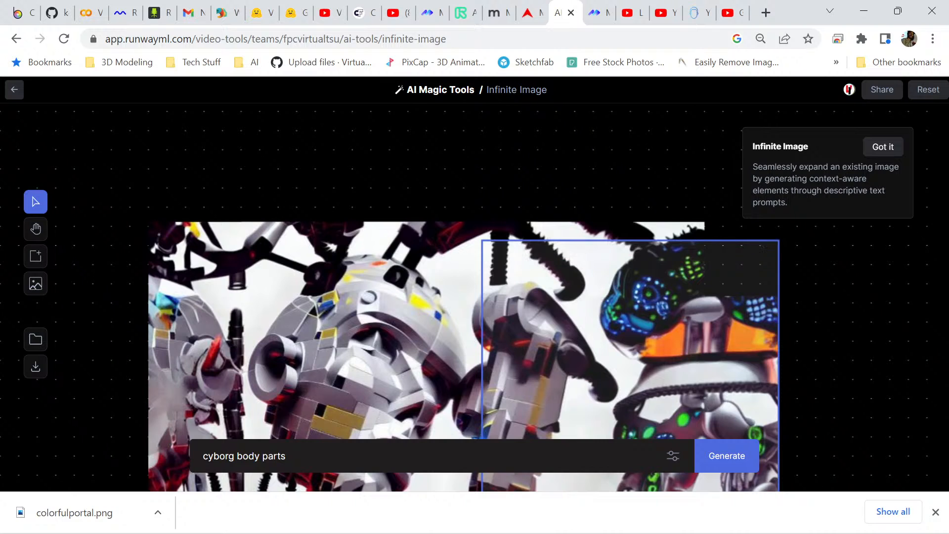
pyautogui.scroll(-1, 464, 296)
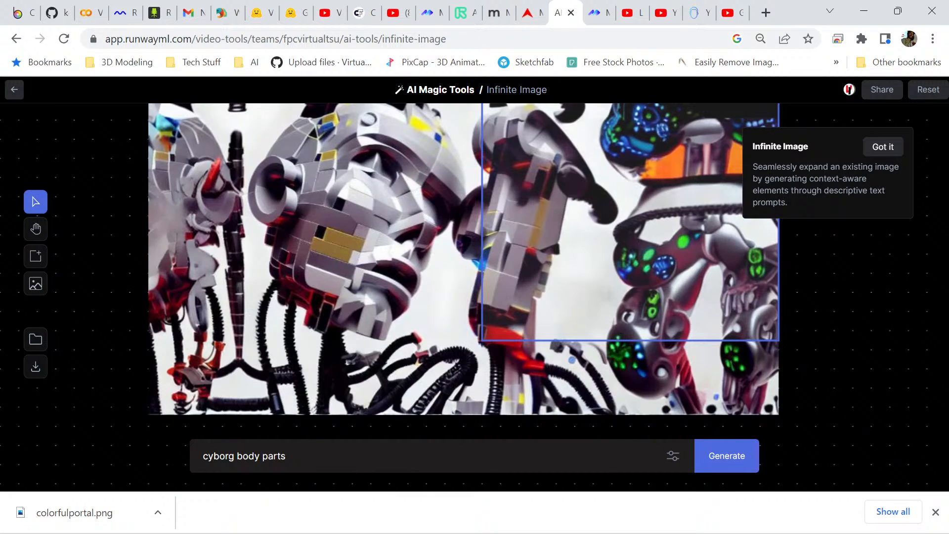
pyautogui.press('h')
pyautogui.moveTo(630, 191); pyautogui.dragTo(630, 281)
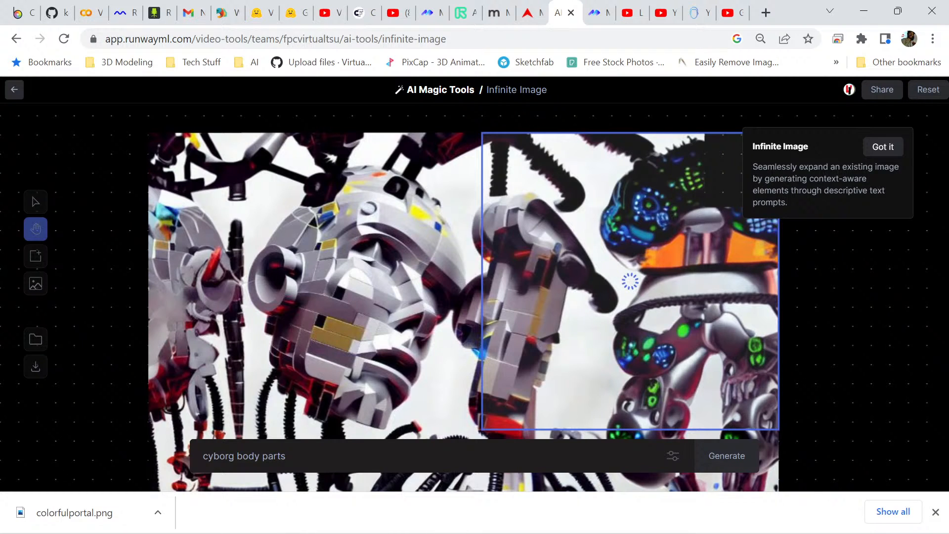
# Check how the first variation of the upper-right corner fill blends with the image and accept it.
pyautogui.scroll(-2, 463, 296)
pyautogui.scroll(1, 463, 259)
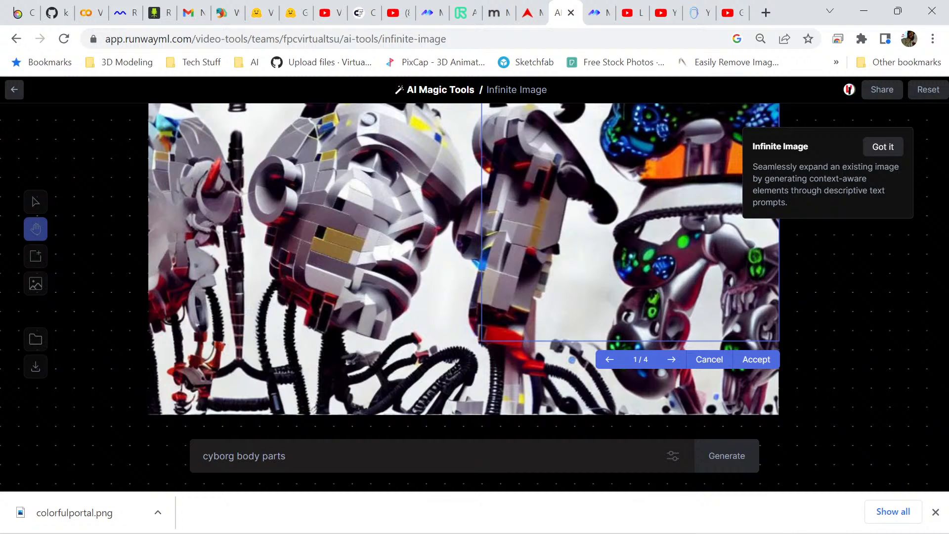
pyautogui.scroll(1, 463, 297)
pyautogui.scroll(-1, 464, 297)
pyautogui.scroll(1, 463, 259)
pyautogui.scroll(-1, 463, 258)
pyautogui.click(757, 360)
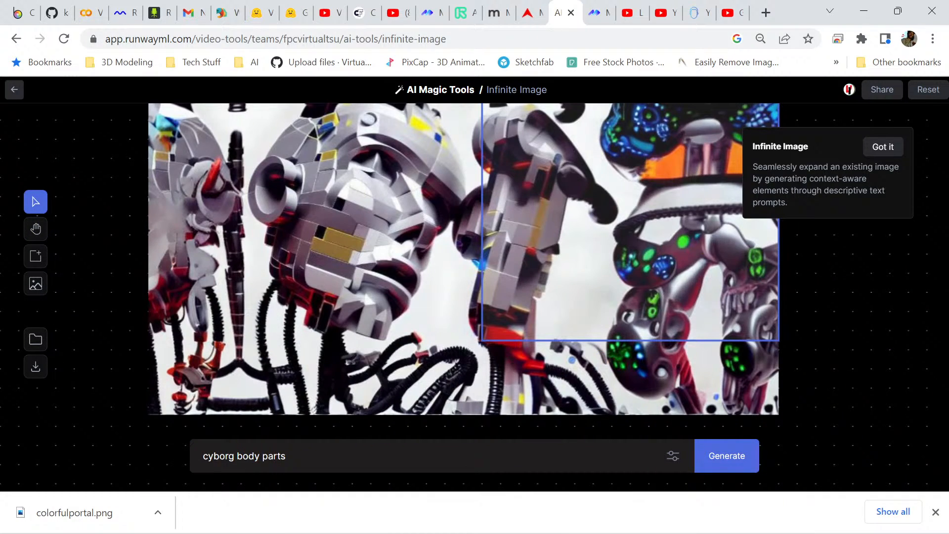
# Move the generation frame to the image's left side, extending past the left edge, and generate with "cyborg body parts".
pyautogui.moveTo(630, 221); pyautogui.dragTo(205, 221)
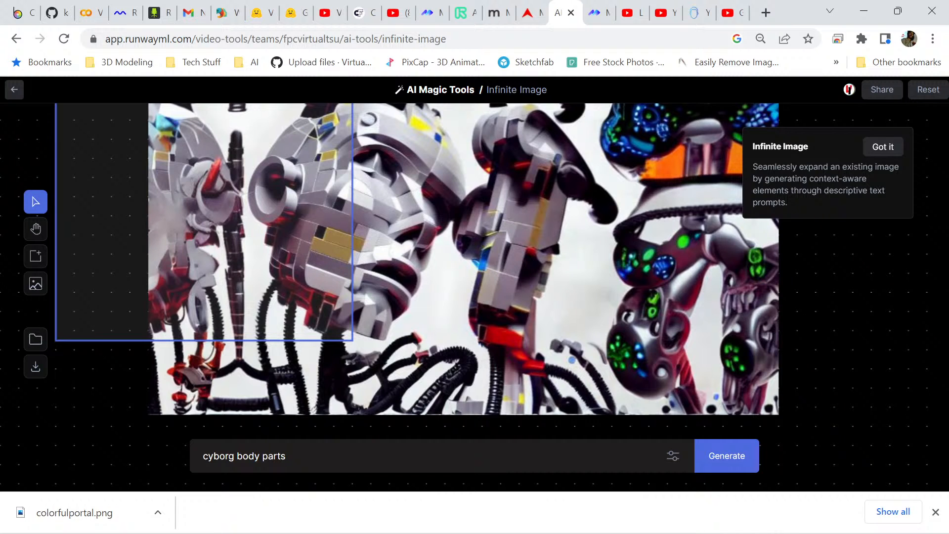
pyautogui.click(36, 229)
pyautogui.moveTo(238, 233); pyautogui.dragTo(481, 291)
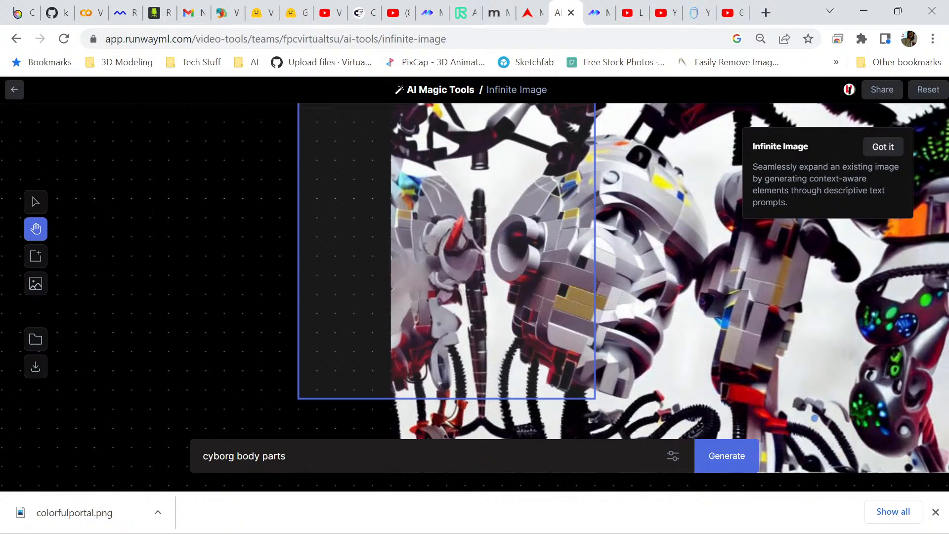
pyautogui.click(727, 456)
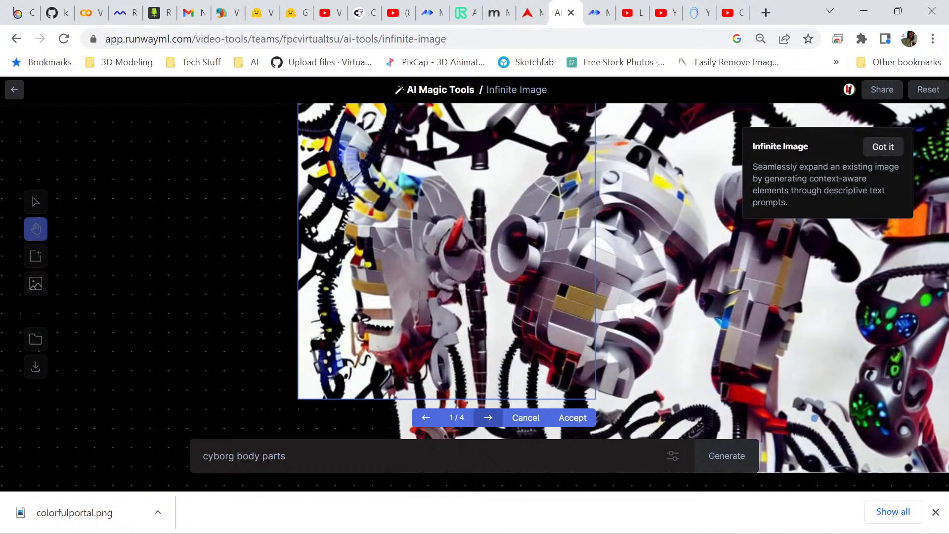
# Compare the four variations of the left-side expansion and discard them.
pyautogui.click(488, 417)
pyautogui.click(488, 417)
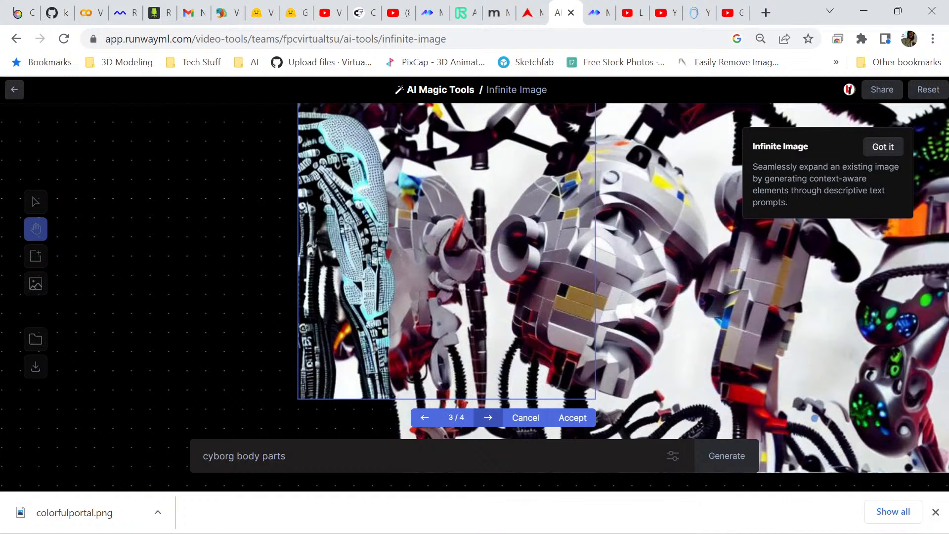
pyautogui.click(488, 418)
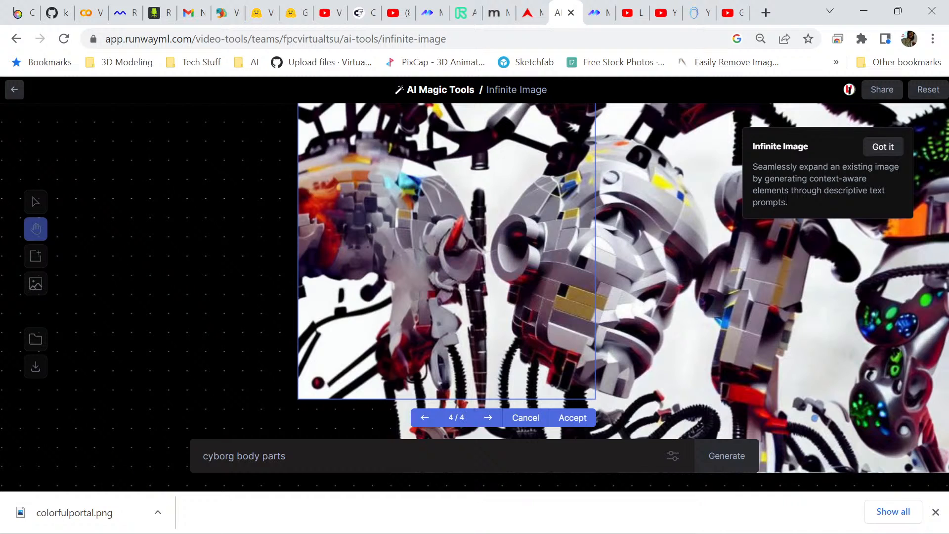
pyautogui.scroll(-2, 623, 287)
pyautogui.scroll(2, 624, 288)
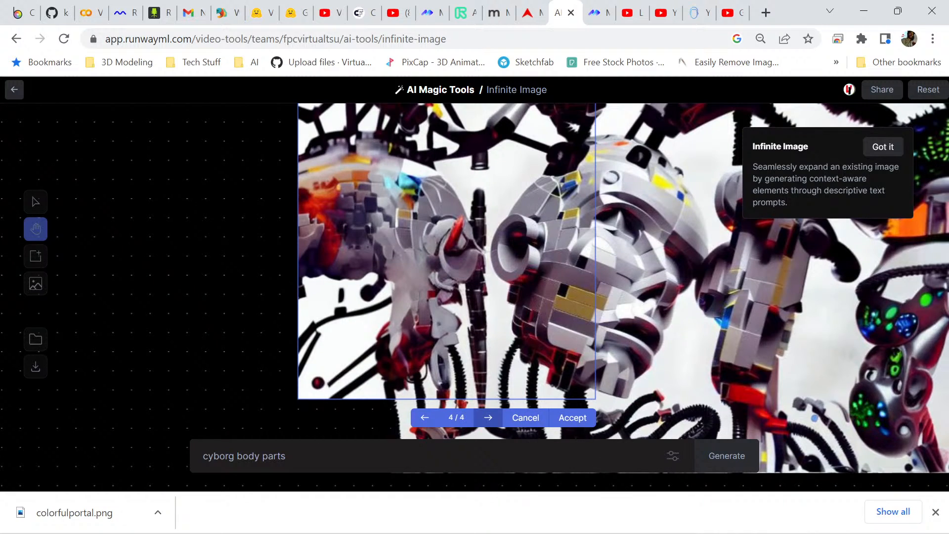
pyautogui.click(489, 417)
pyautogui.click(488, 417)
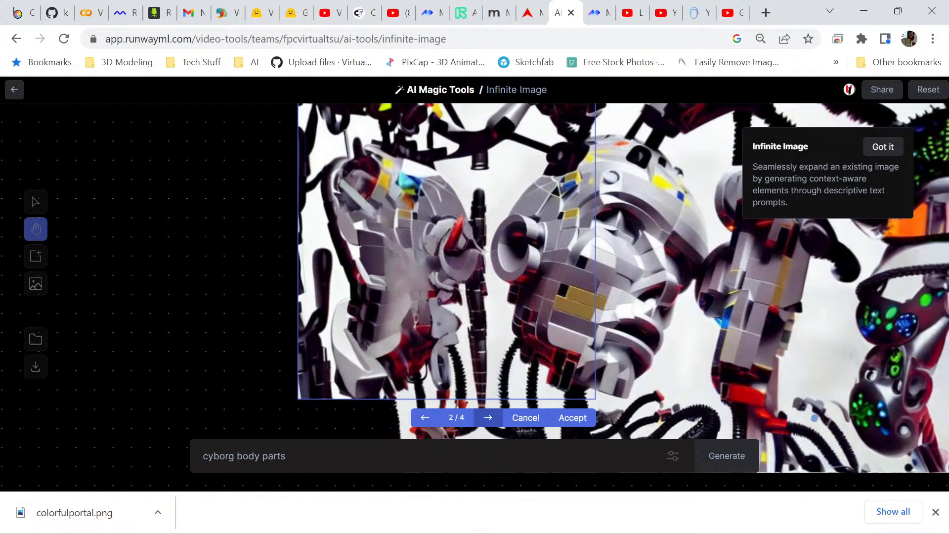
pyautogui.click(488, 418)
pyautogui.click(488, 418)
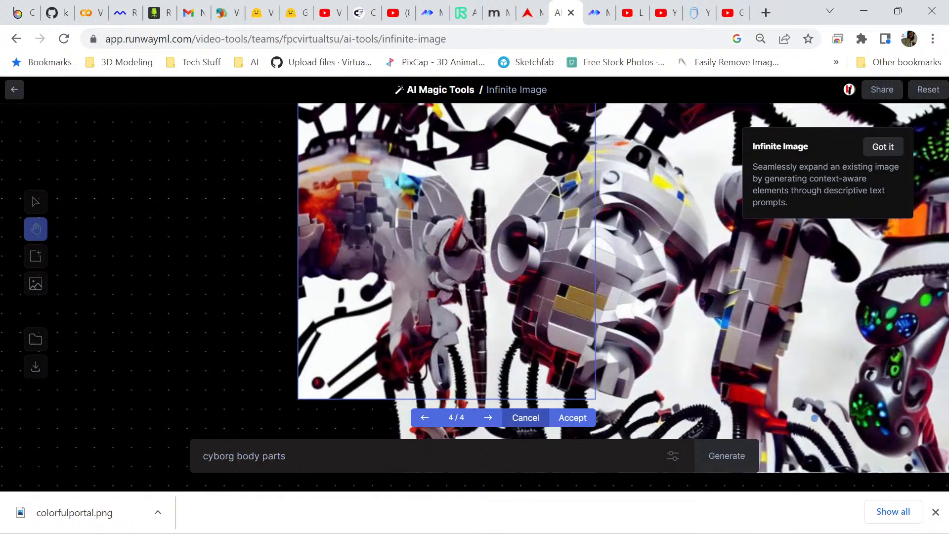
pyautogui.click(525, 417)
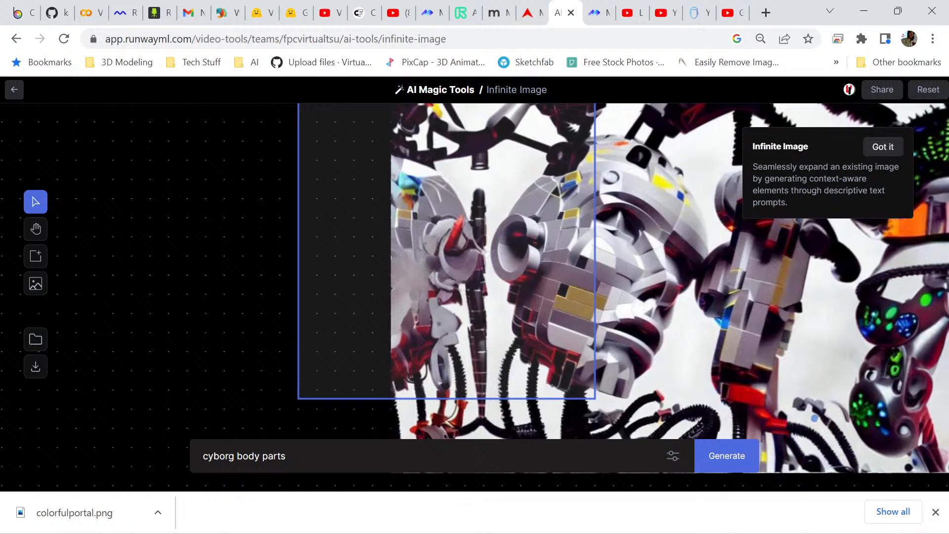
# Shift the generation frame right to overlap more of the image, set the prompt weight to 11, and generate again.
pyautogui.moveTo(447, 257); pyautogui.dragTo(483, 257)
pyautogui.scroll(-2, 642, 288)
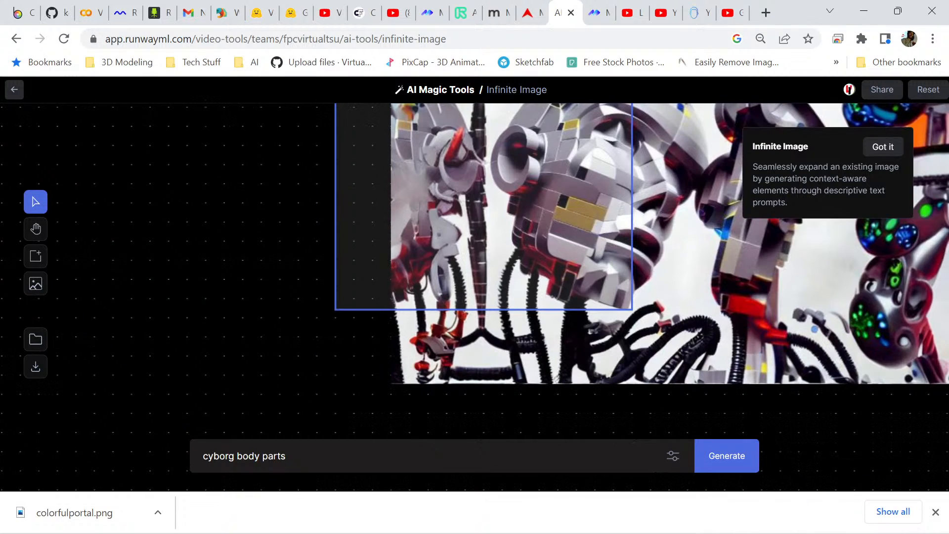
pyautogui.click(673, 455)
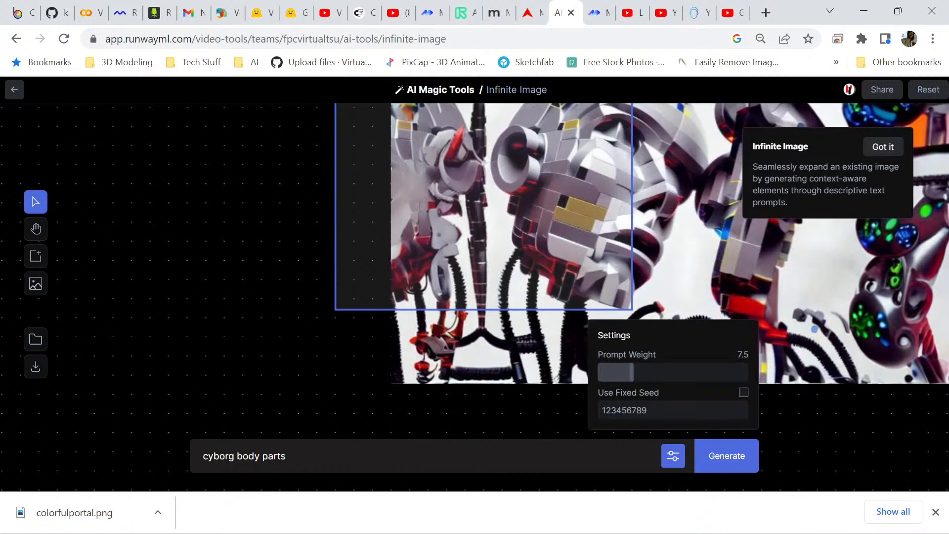
pyautogui.moveTo(632, 373); pyautogui.dragTo(651, 372)
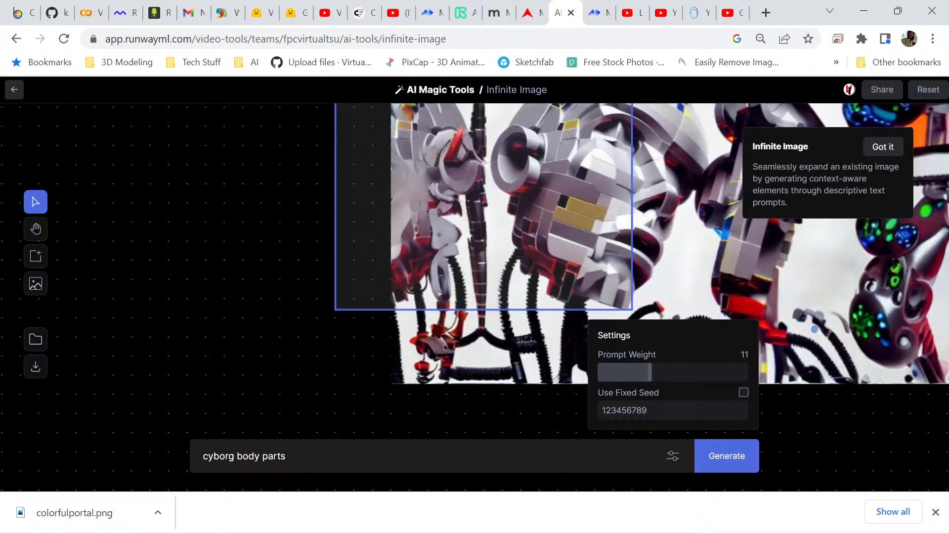
pyautogui.click(726, 456)
pyautogui.scroll(2, 633, 296)
pyautogui.scroll(-1, 633, 297)
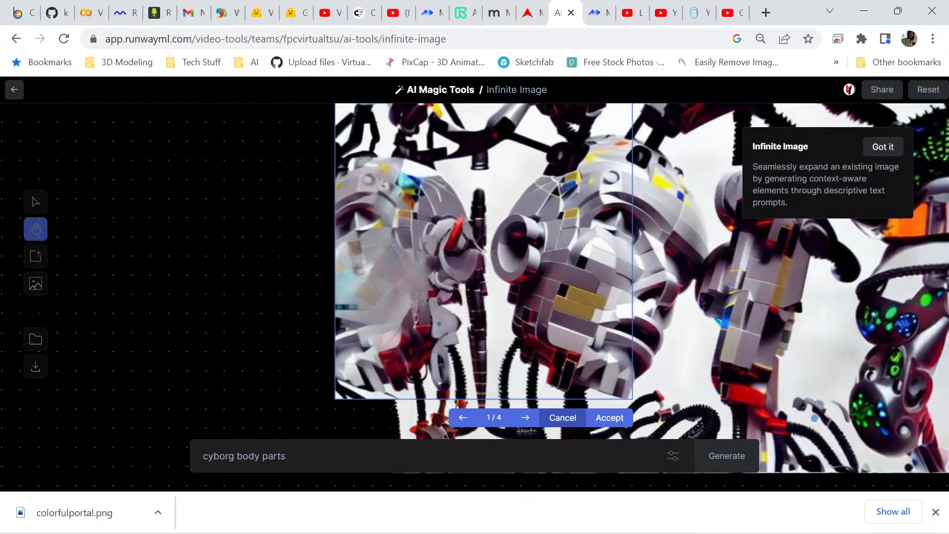
# Review all four left-side variations made with the higher prompt weight and cancel them.
pyautogui.click(525, 418)
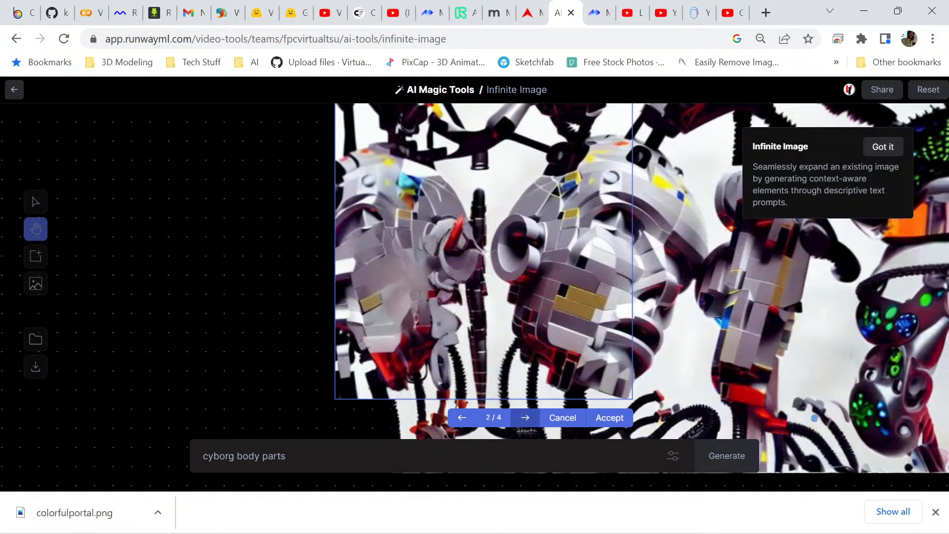
pyautogui.click(525, 418)
pyautogui.click(525, 418)
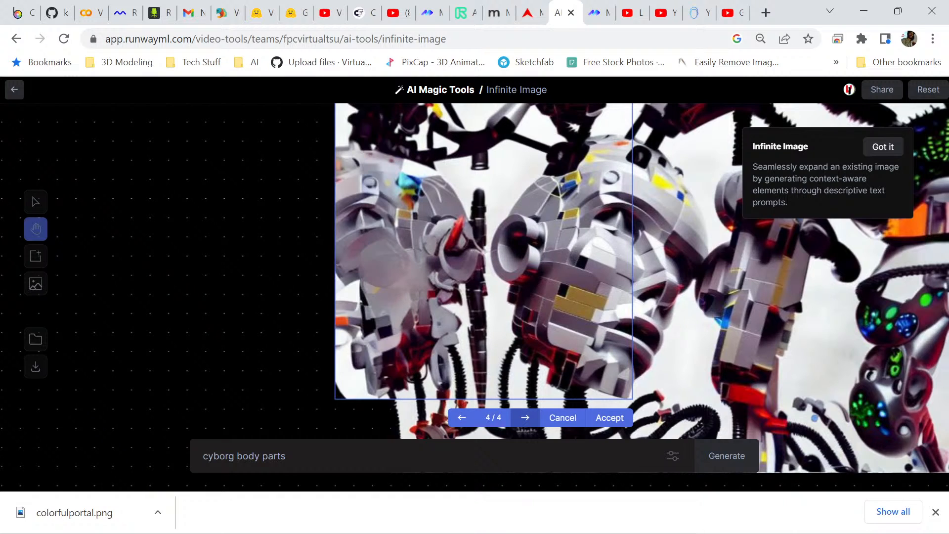
pyautogui.click(526, 418)
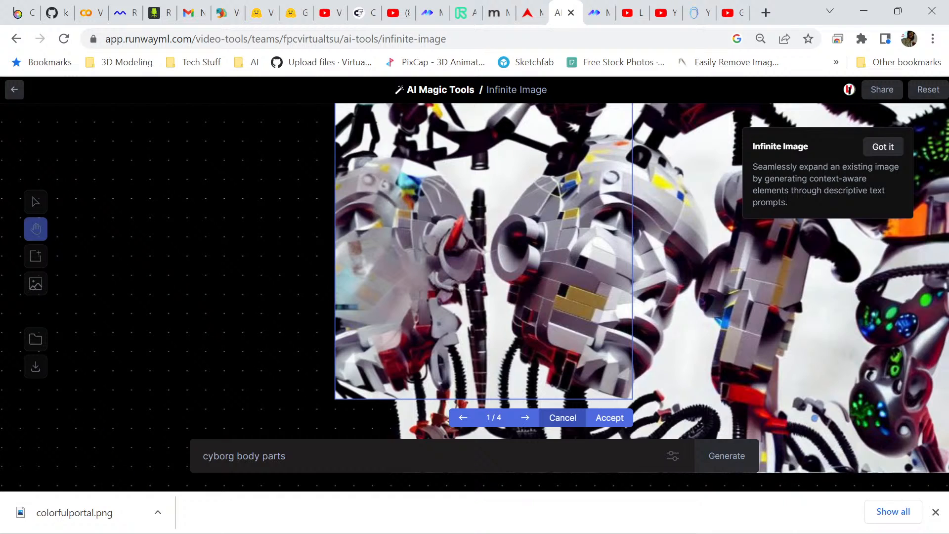
pyautogui.click(563, 418)
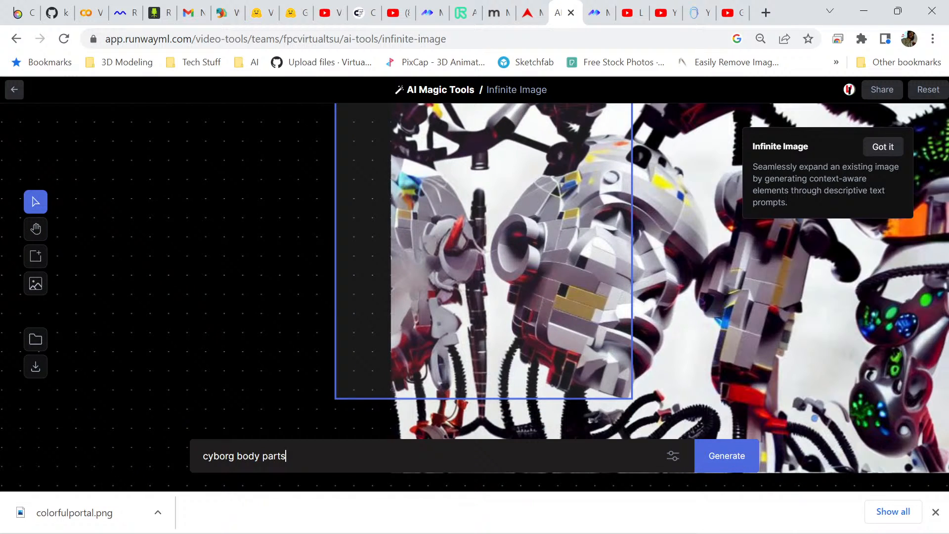
# Change the prompt to "cyborg head", extend the generation frame farther past the image's left edge, and generate.
pyautogui.hotkey('ctrl', 'shift', 'Left')
pyautogui.hotkey('ctrl', 'shift', 'Left')
pyautogui.write('head')
pyautogui.moveTo(484, 251); pyautogui.dragTo(428, 251)
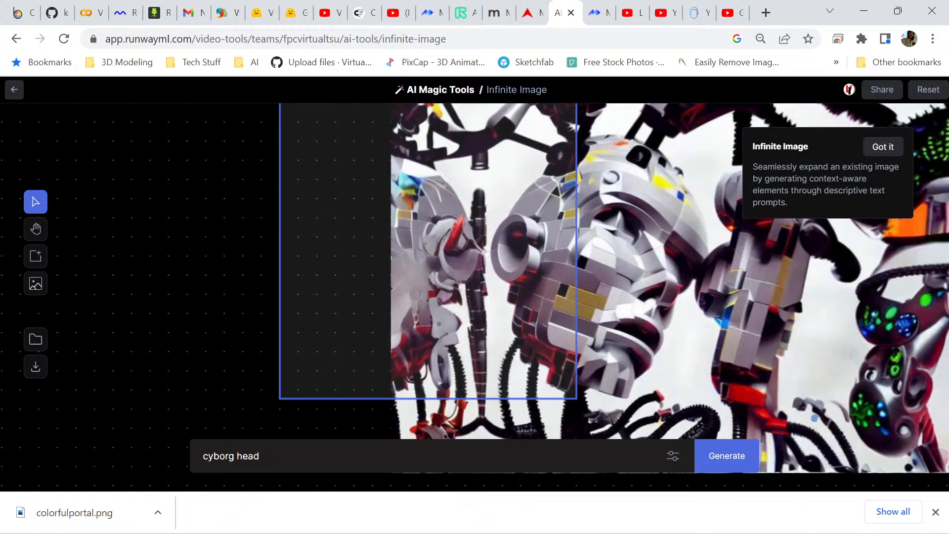
pyautogui.click(727, 456)
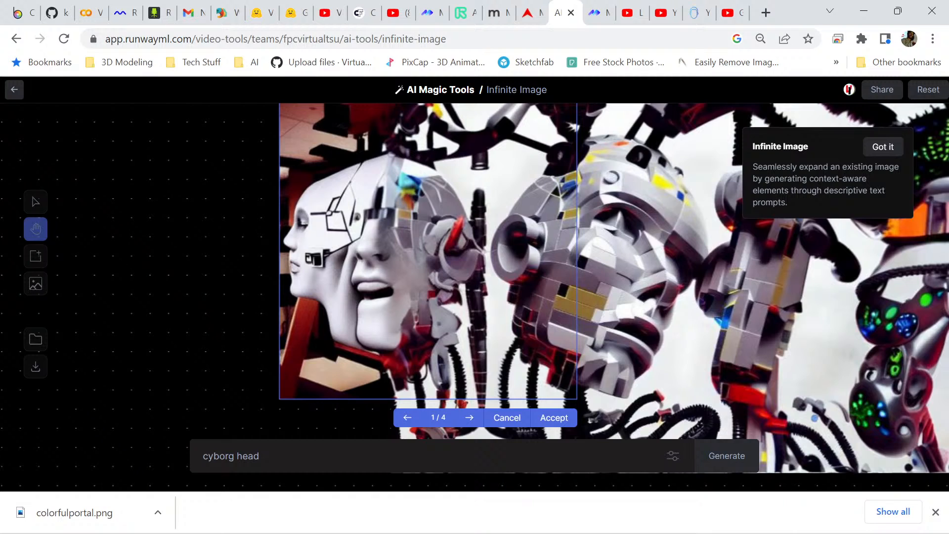
# Compare the four "cyborg head" variations generated at the image's left edge.
pyautogui.click(469, 417)
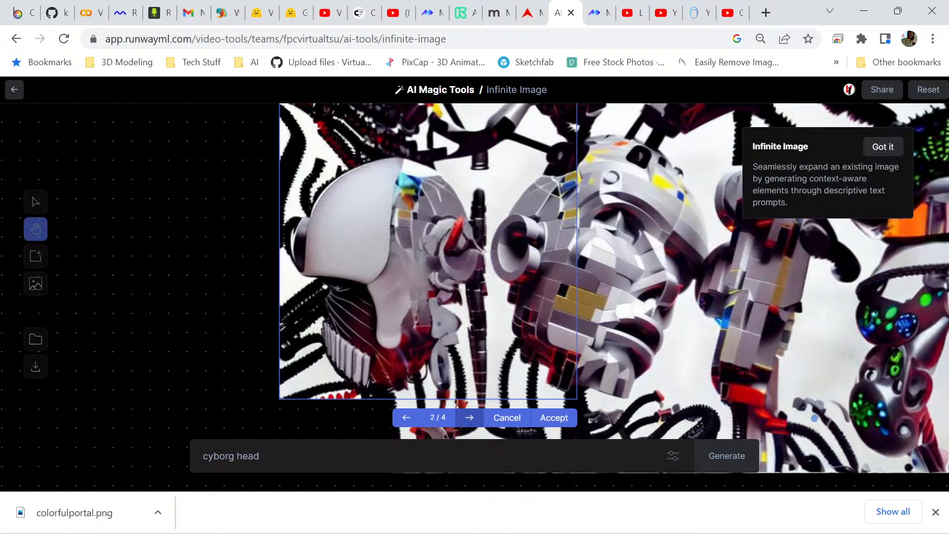
pyautogui.click(469, 417)
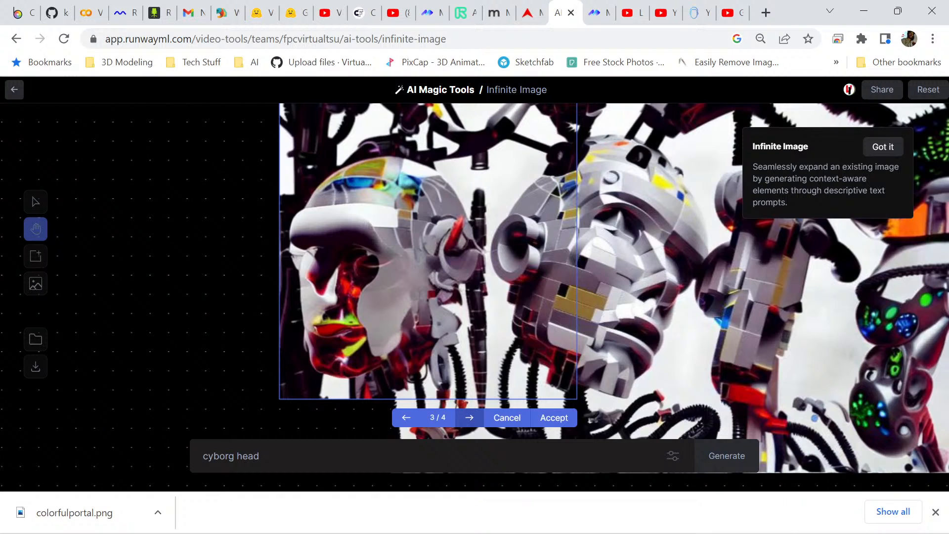
pyautogui.click(469, 417)
pyautogui.click(406, 418)
pyautogui.click(406, 417)
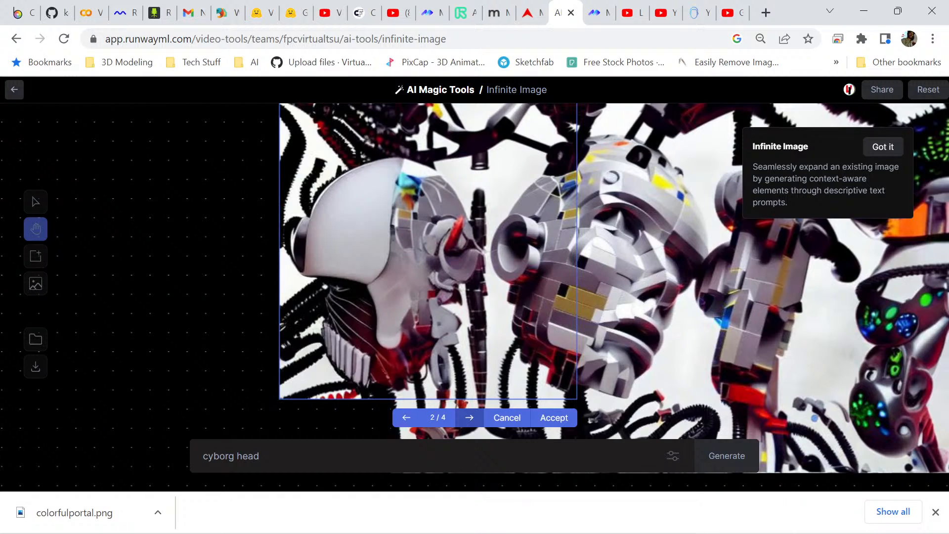
pyautogui.click(469, 418)
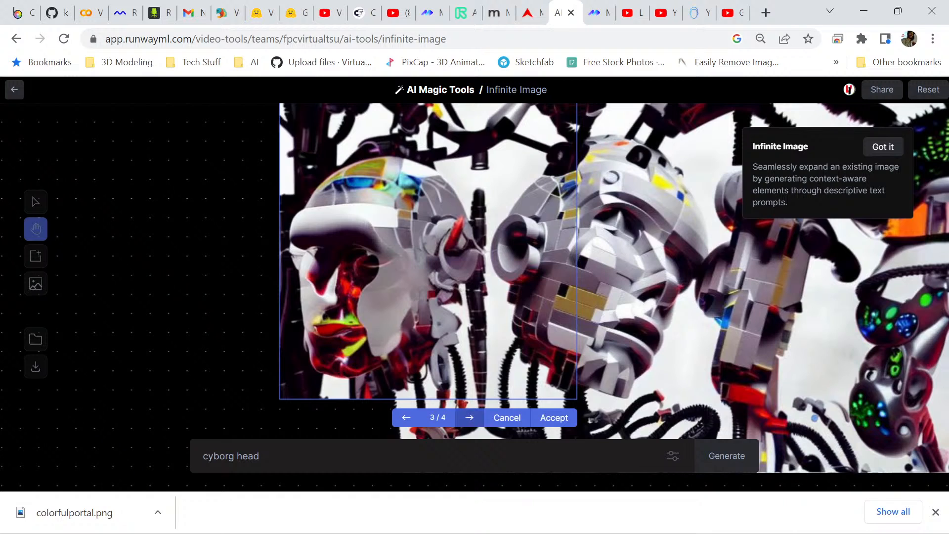
pyautogui.click(470, 418)
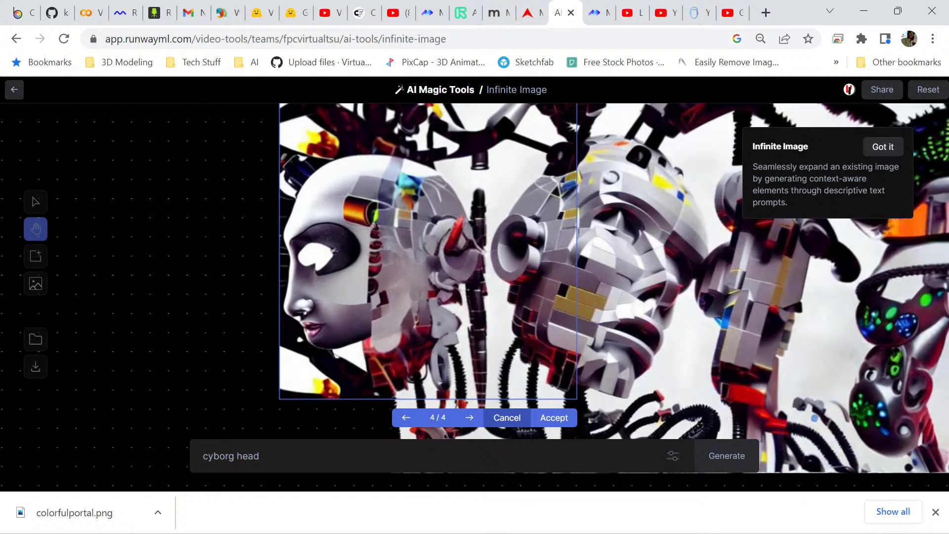
# Discard the variations, shift the generation frame right to overlap more of the image, and generate "cyborg head" again.
pyautogui.click(507, 418)
pyautogui.moveTo(428, 252); pyautogui.dragTo(484, 251)
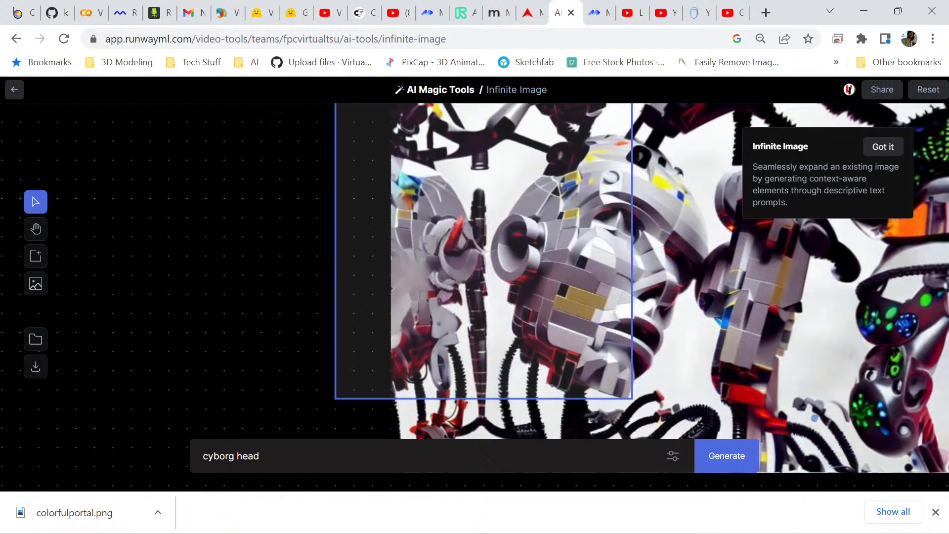
pyautogui.click(727, 456)
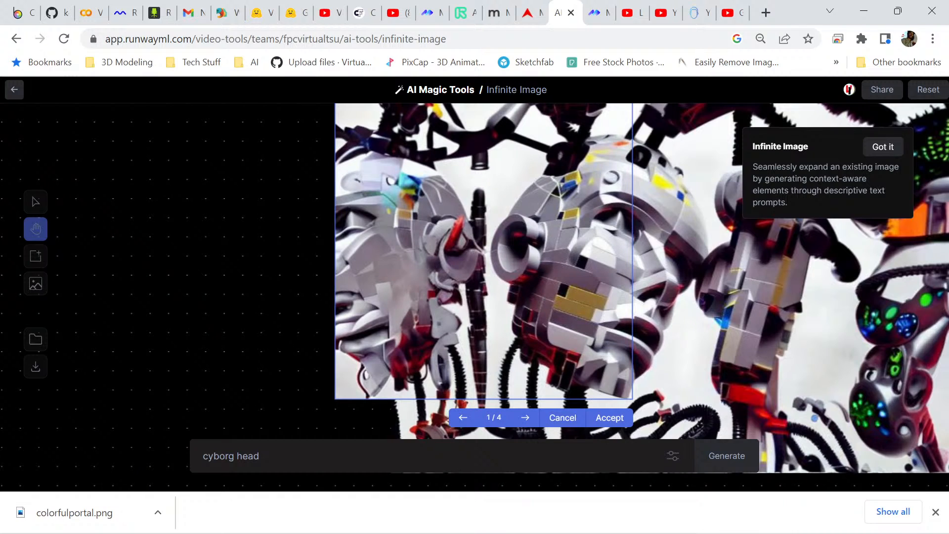
# Compare the four new left-edge variations and accept the second one.
pyautogui.moveTo(717, 346)
pyautogui.mouseDown()
pyautogui.moveTo(694, 347)
pyautogui.moveTo(705, 348)
pyautogui.mouseUp()
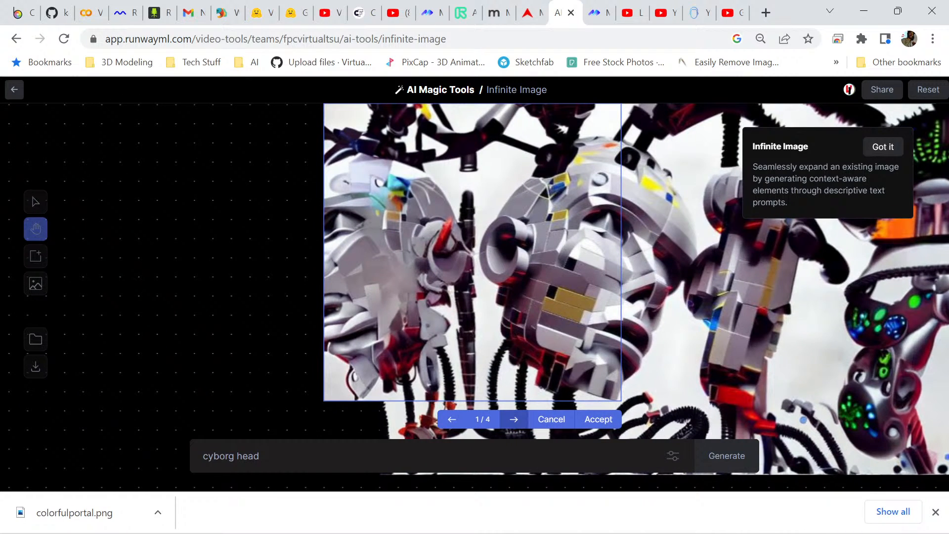
pyautogui.click(514, 419)
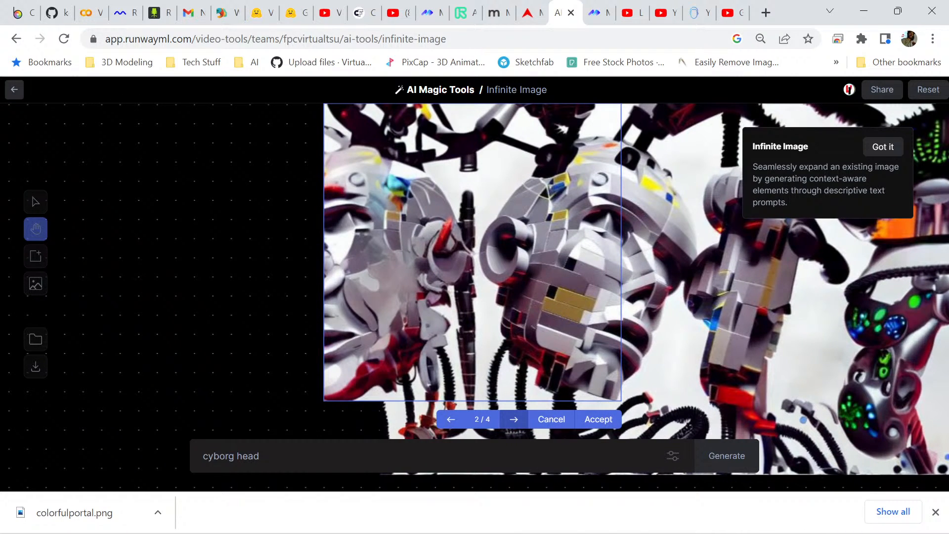
pyautogui.click(514, 419)
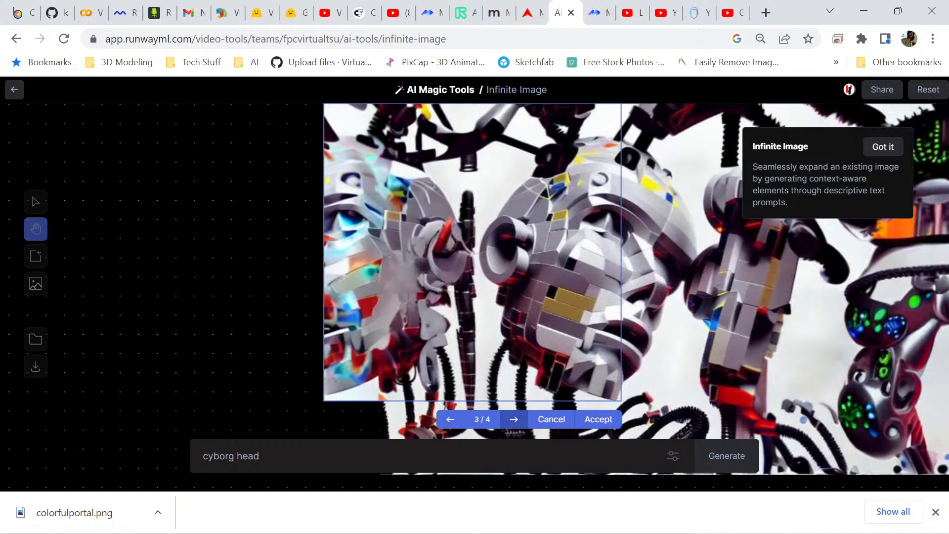
pyautogui.click(515, 420)
pyautogui.click(514, 420)
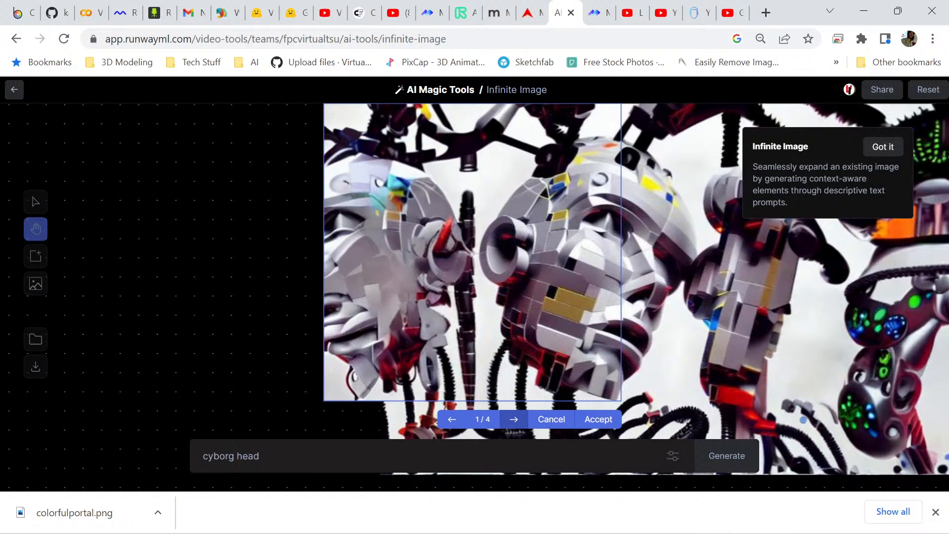
pyautogui.click(515, 419)
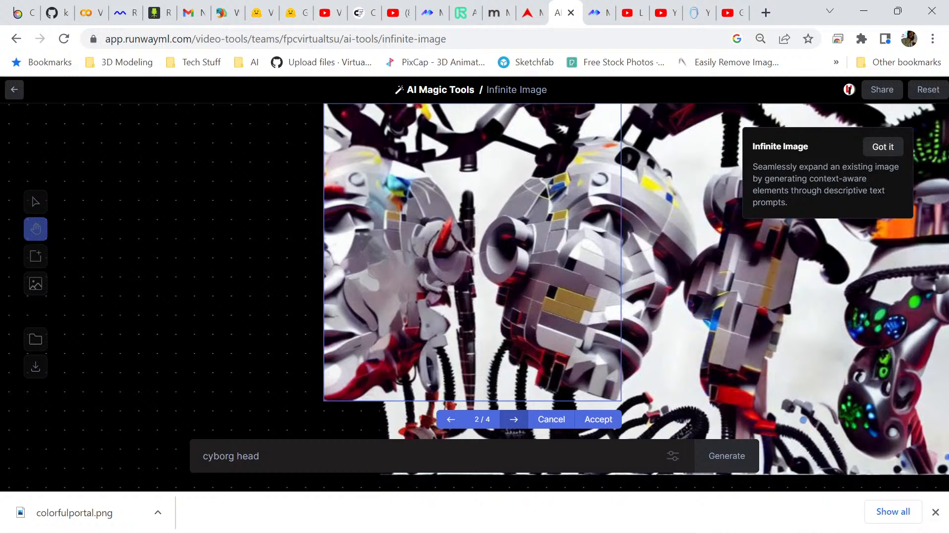
pyautogui.click(599, 420)
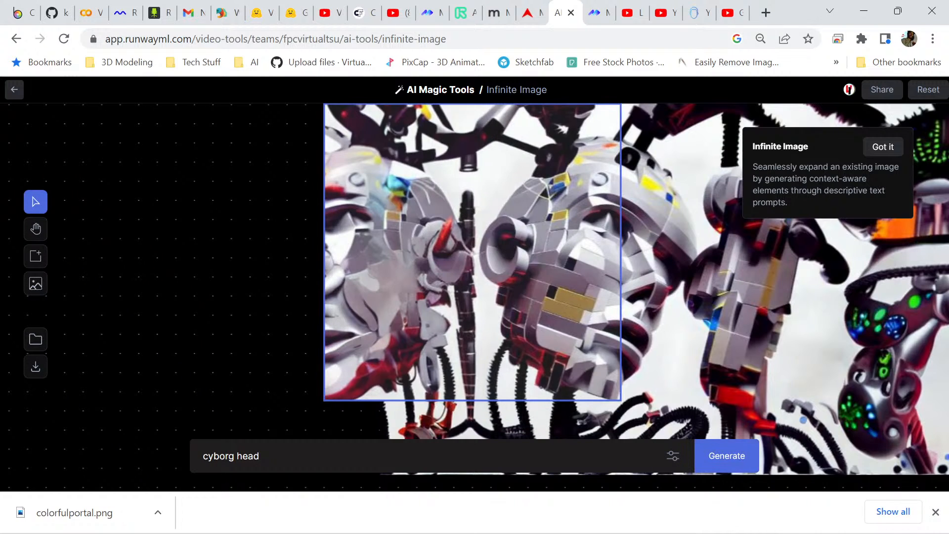
# Extend the generation frame past the image's left edge, level with its top, generate "cyborg head" and accept the first variation.
pyautogui.scroll(-2, 637, 247)
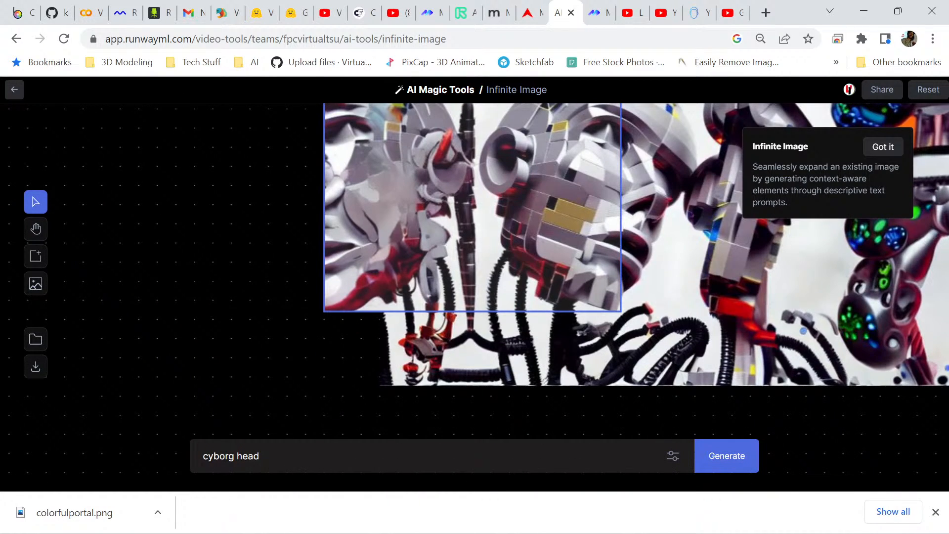
pyautogui.moveTo(475, 218); pyautogui.dragTo(420, 292)
pyautogui.scroll(2, 419, 292)
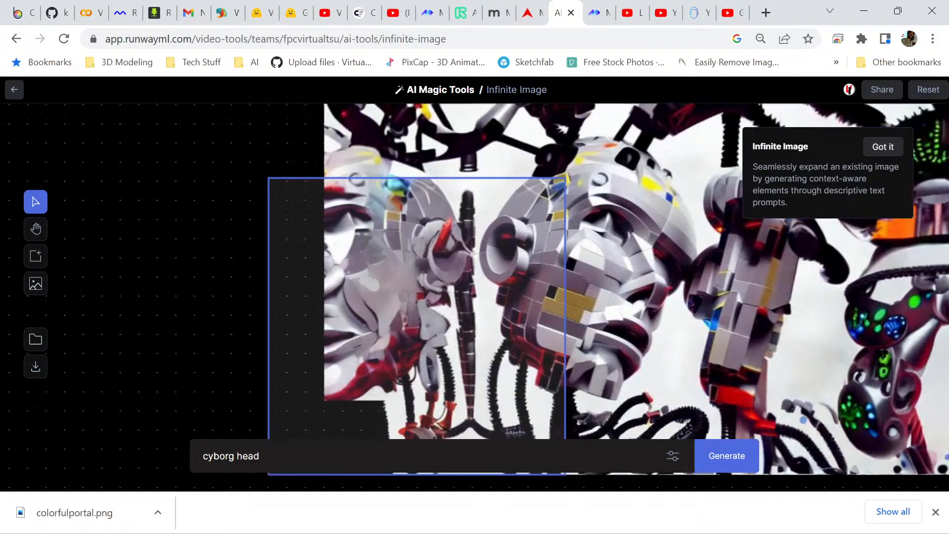
pyautogui.scroll(2, 419, 292)
pyautogui.scroll(-2, 608, 297)
pyautogui.moveTo(417, 316); pyautogui.dragTo(380, 242)
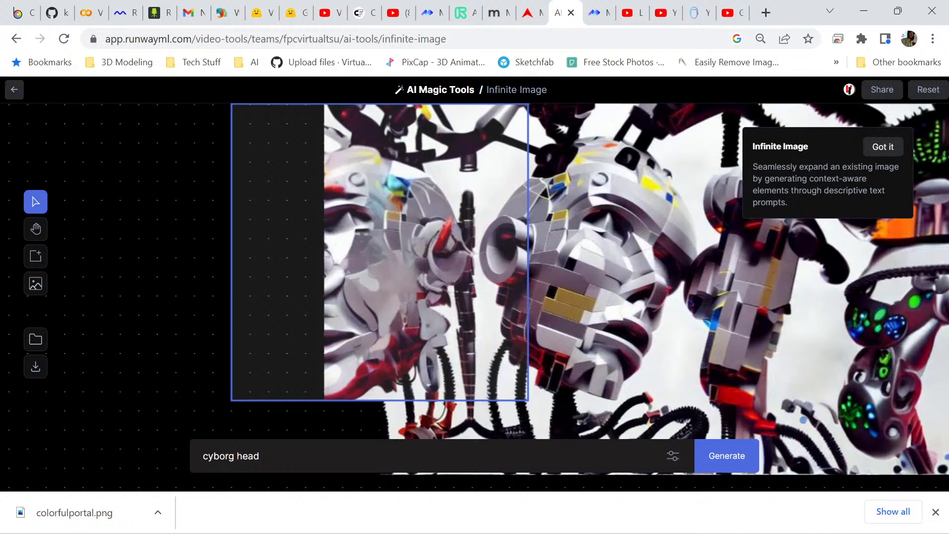
pyautogui.click(727, 456)
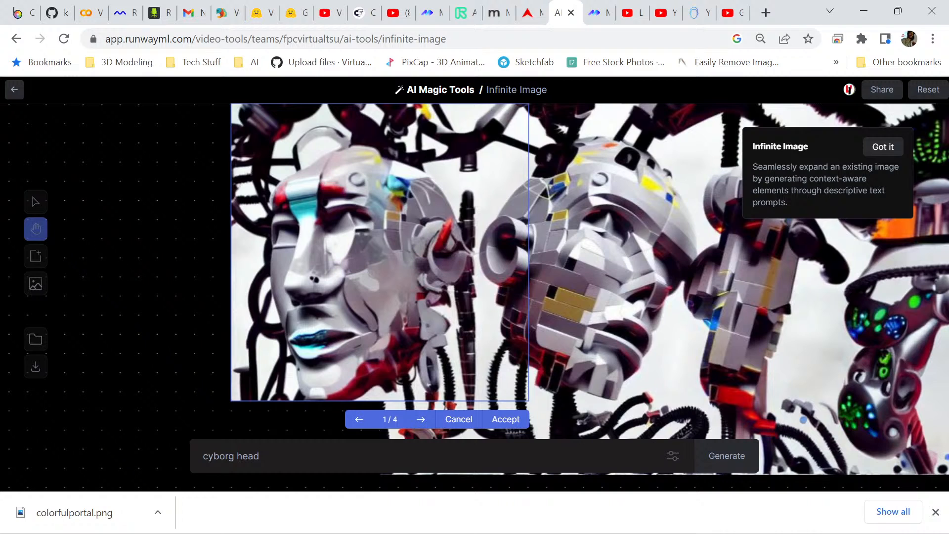
pyautogui.scroll(-3, 588, 287)
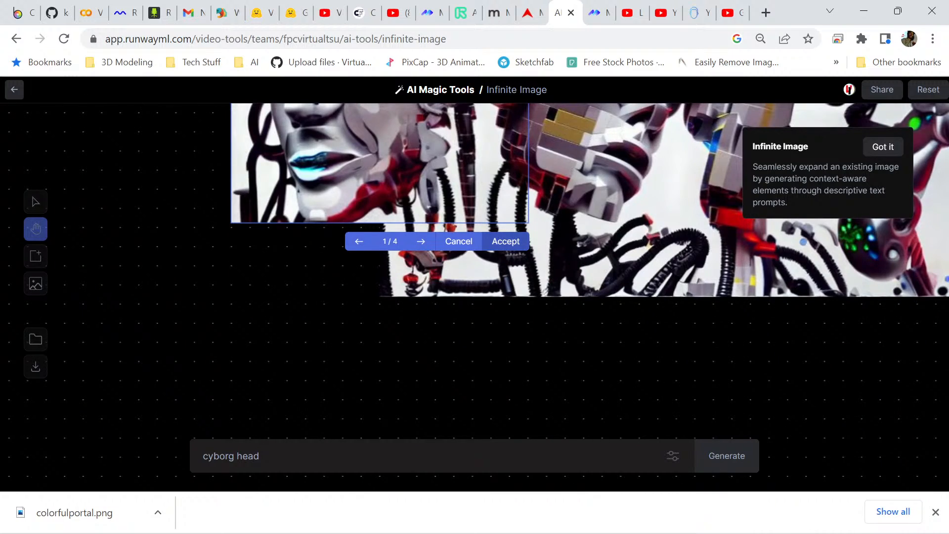
pyautogui.click(506, 241)
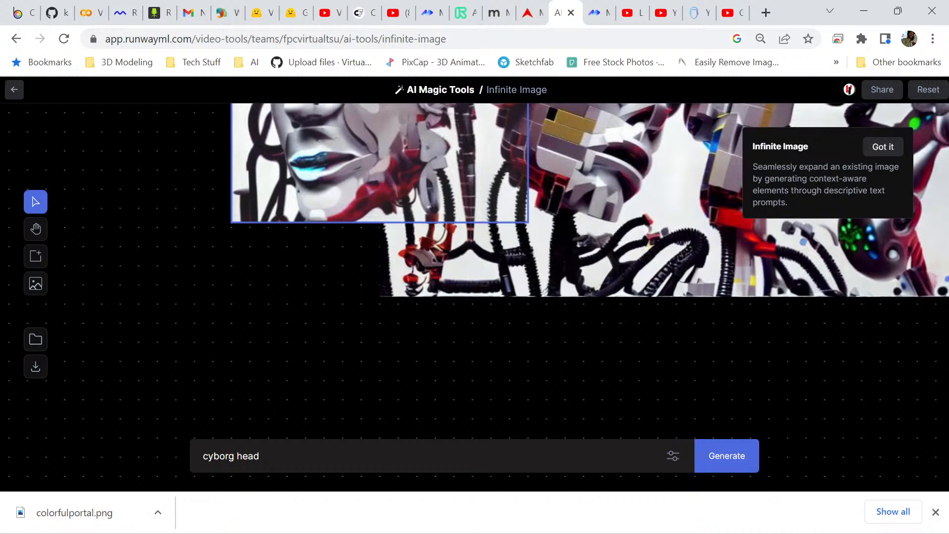
# Move the generation frame down over the empty lower-left corner and fill it using the prompt "cyborg parts".
pyautogui.moveTo(420, 168); pyautogui.dragTo(420, 242)
pyautogui.scroll(2, 589, 243)
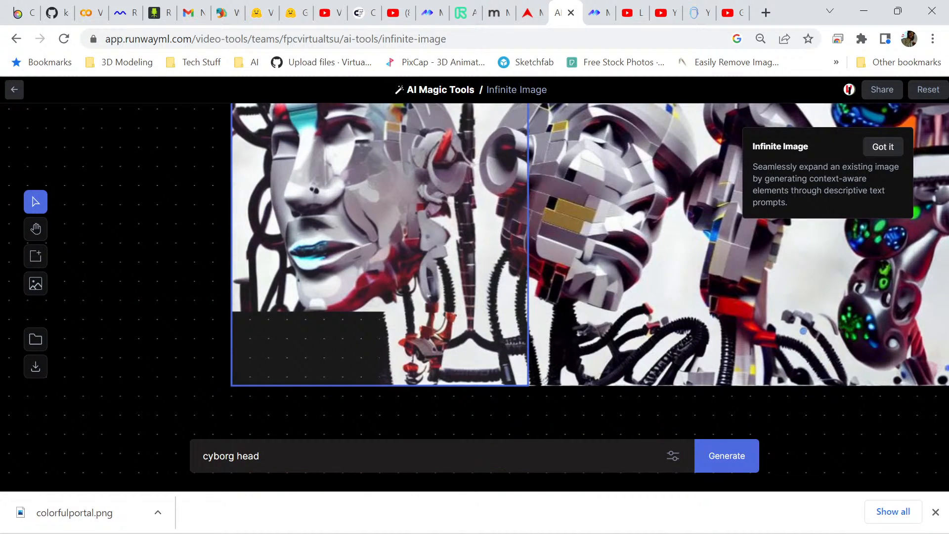
pyautogui.doubleClick(238, 456)
pyautogui.write('parts')
pyautogui.press('Return')
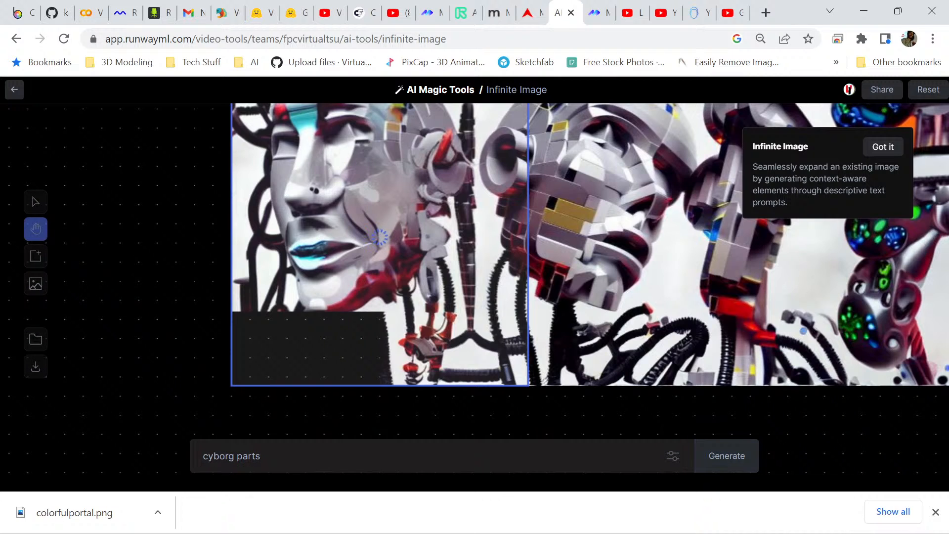
# Inspect how the first "cyborg parts" variation blends with the surrounding image and accept it.
pyautogui.scroll(3, 588, 297)
pyautogui.scroll(-2, 588, 296)
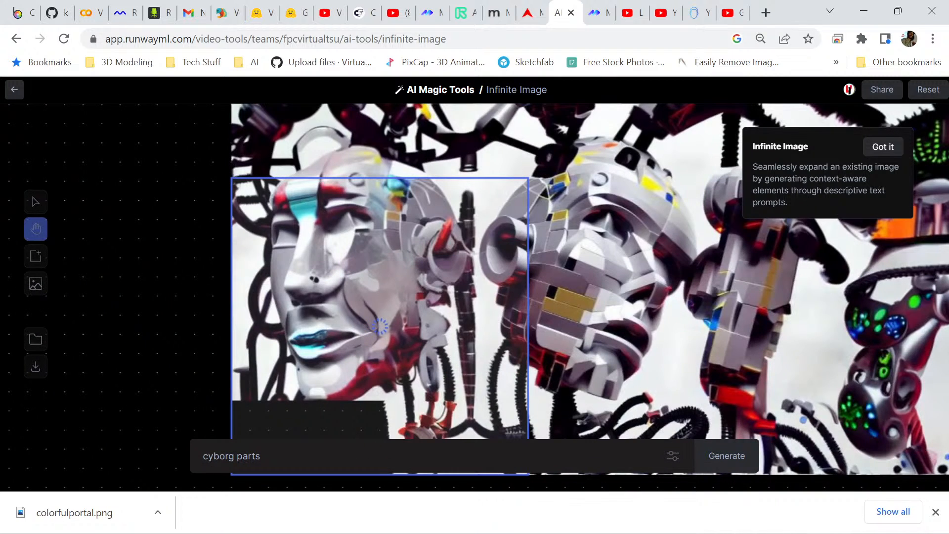
pyautogui.scroll(-1, 588, 296)
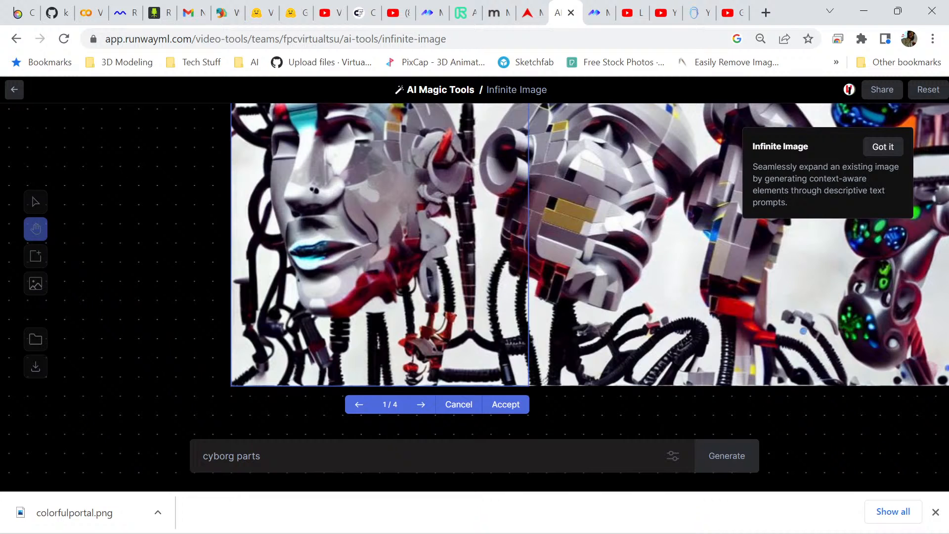
pyautogui.scroll(2, 475, 297)
pyautogui.scroll(-2, 475, 297)
pyautogui.scroll(2, 475, 296)
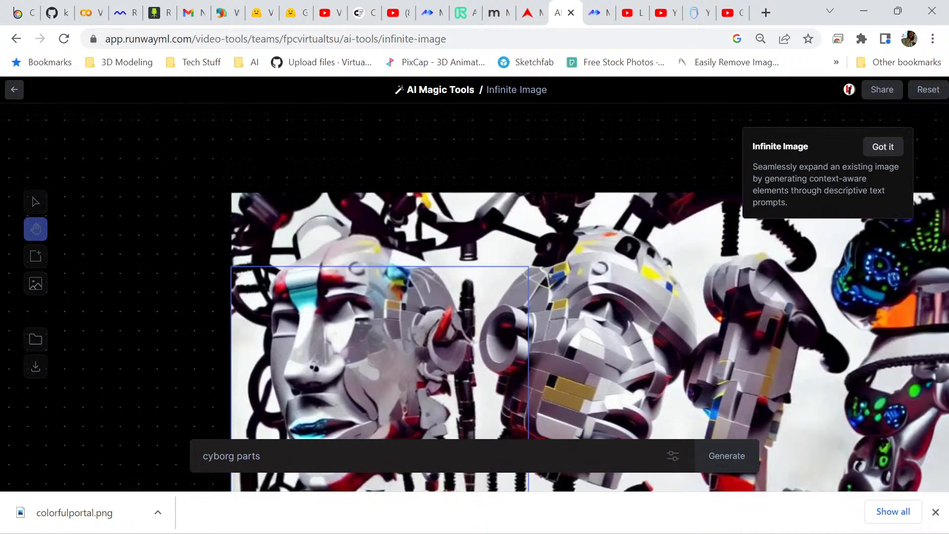
pyautogui.scroll(-1, 475, 297)
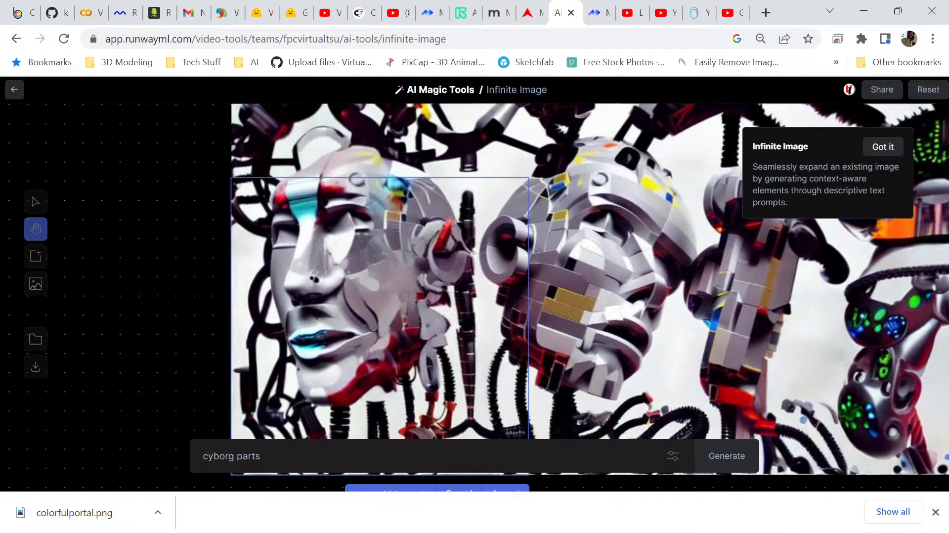
pyautogui.scroll(2, 475, 296)
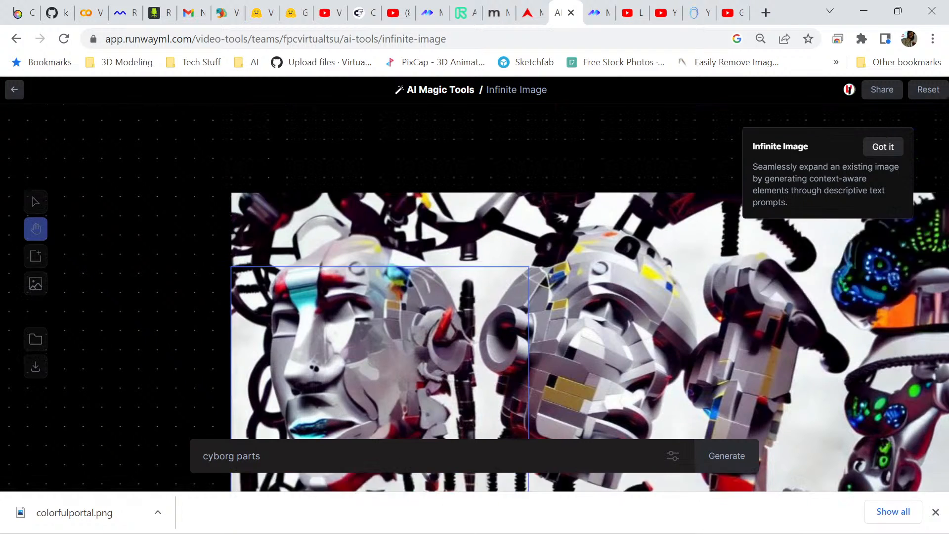
pyautogui.scroll(-2, 475, 296)
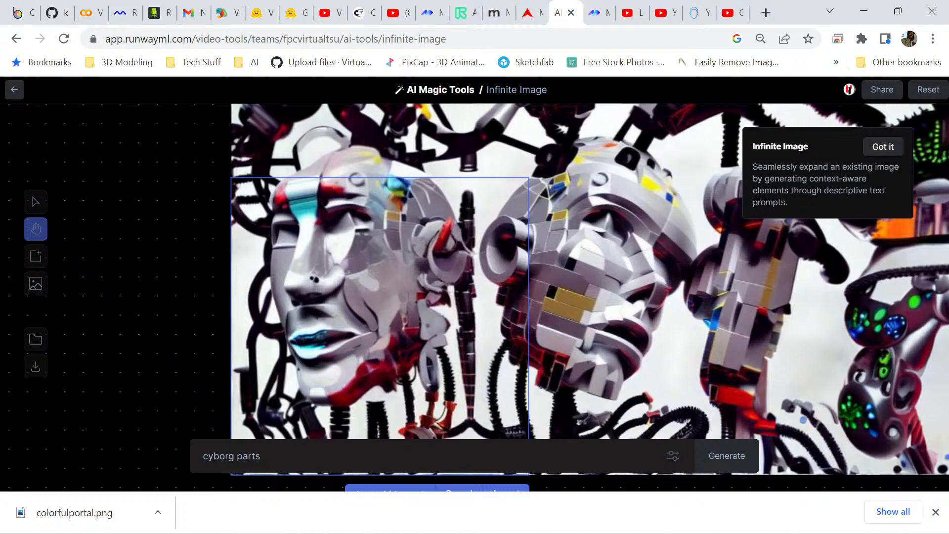
pyautogui.scroll(-1, 465, 346)
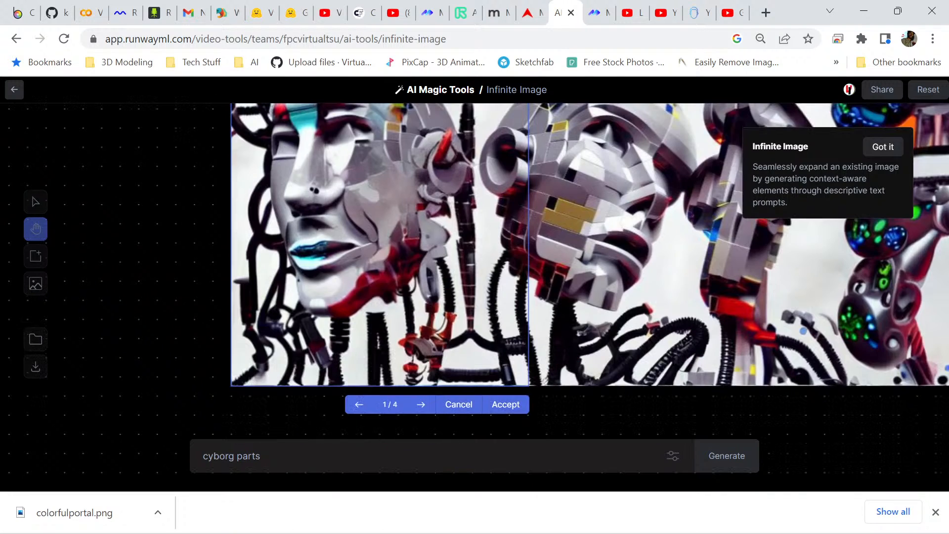
pyautogui.click(505, 404)
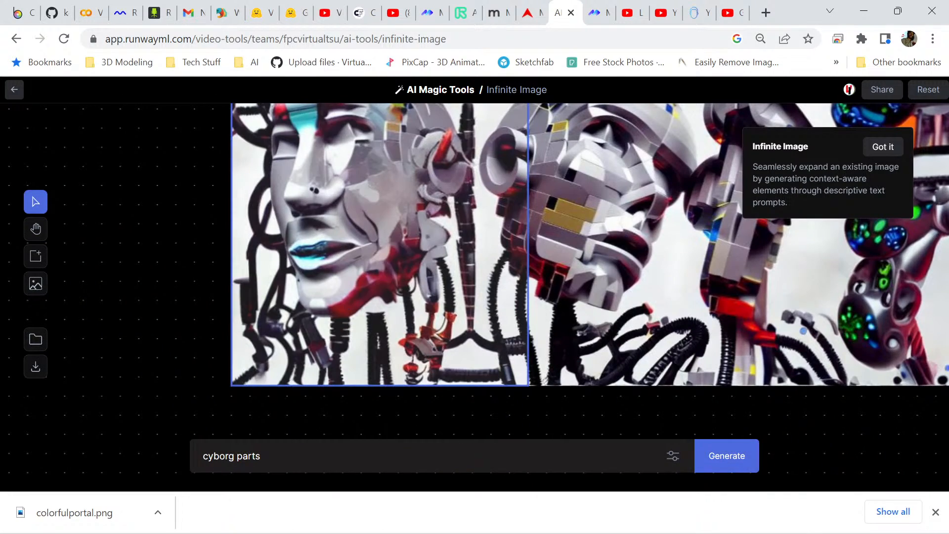
# Reduce the browser page zoom to 50% and bring the whole expanded image into view.
pyautogui.press('h')
pyautogui.moveTo(313, 190); pyautogui.dragTo(192, 259)
pyautogui.scroll(-4, 192, 259)
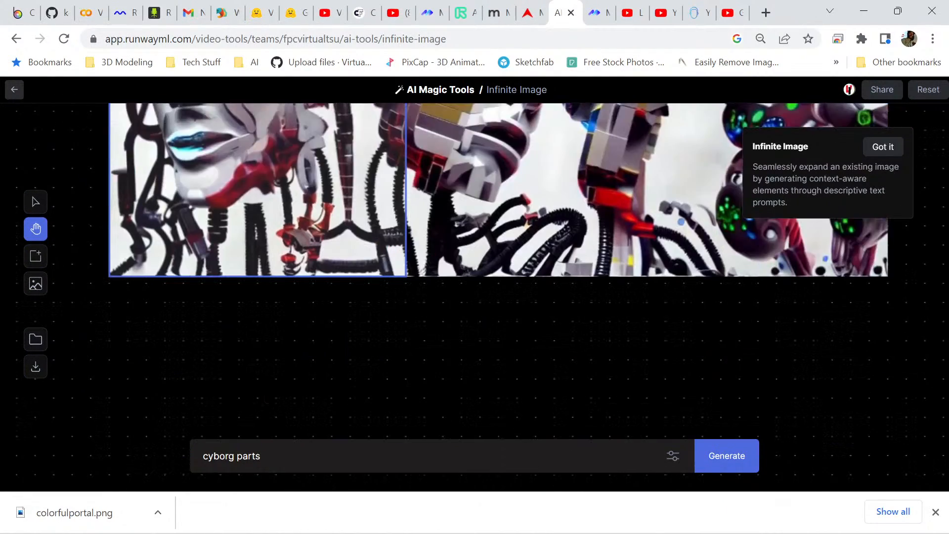
pyautogui.scroll(4, 192, 259)
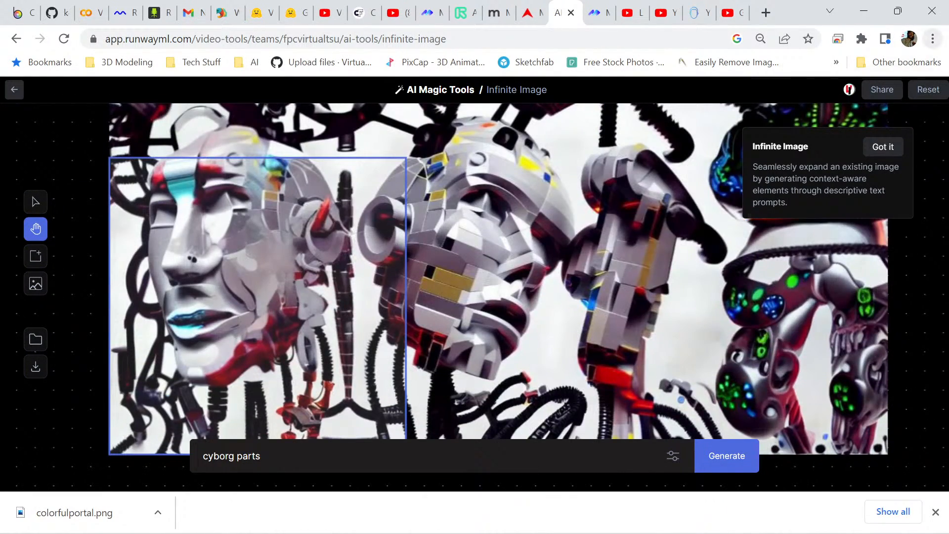
pyautogui.click(933, 38)
pyautogui.click(835, 180)
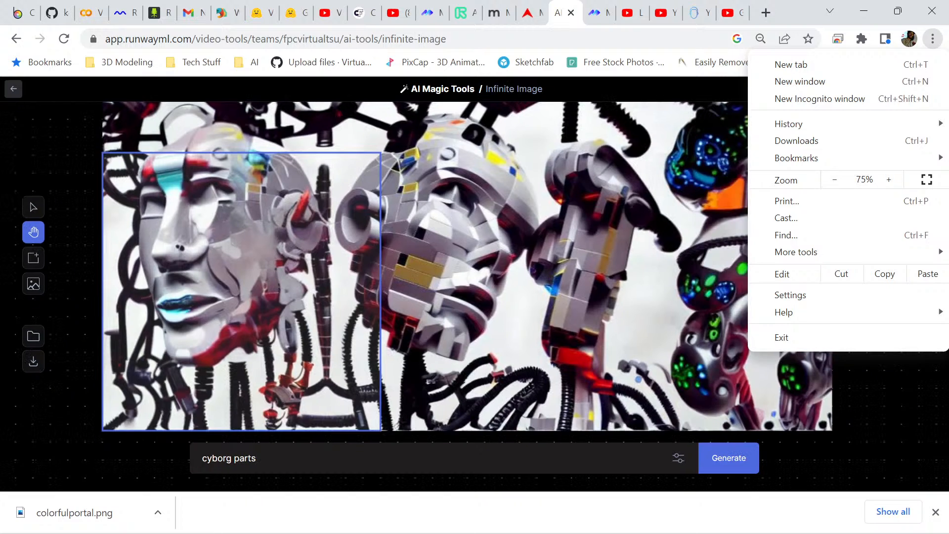
pyautogui.click(835, 180)
pyautogui.click(835, 179)
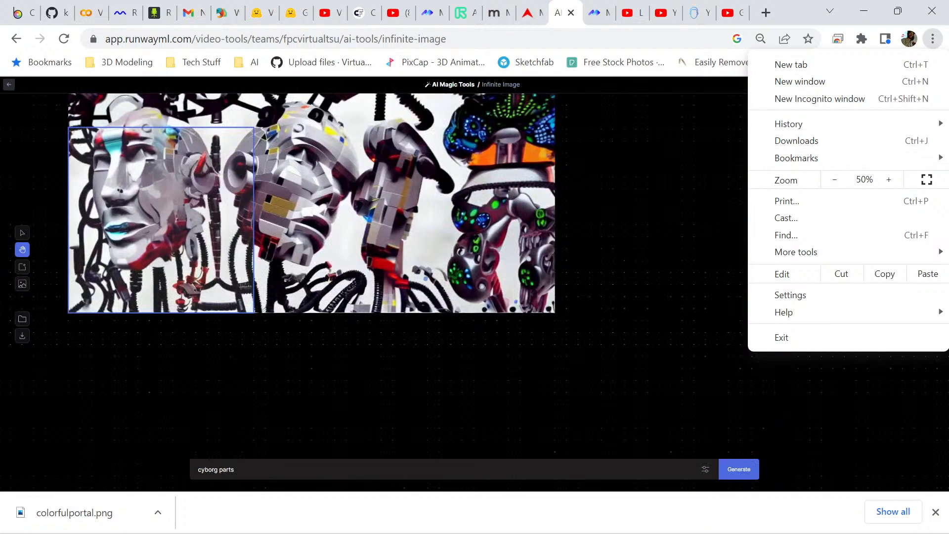
pyautogui.click(618, 257)
pyautogui.scroll(2, 474, 277)
pyautogui.scroll(-1, 475, 277)
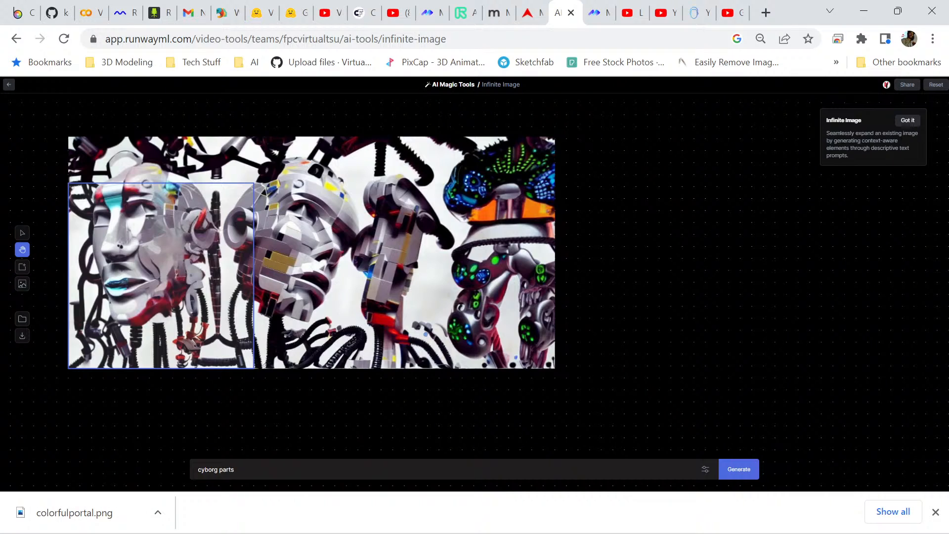
# Extend the generation frame below the image's lower-left edge, generate "cyborg parts" and accept the first variation.
pyautogui.press('v')
pyautogui.moveTo(161, 276); pyautogui.dragTo(161, 311)
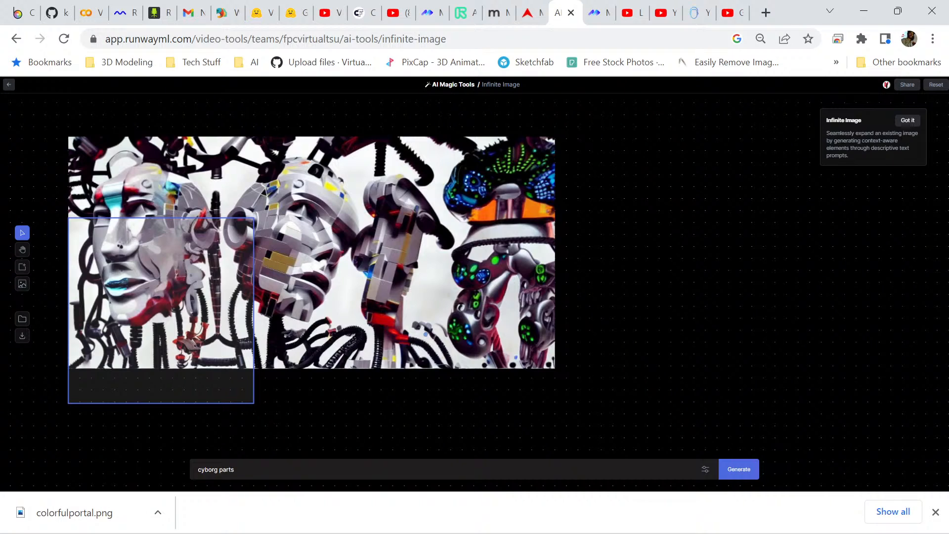
pyautogui.press('h')
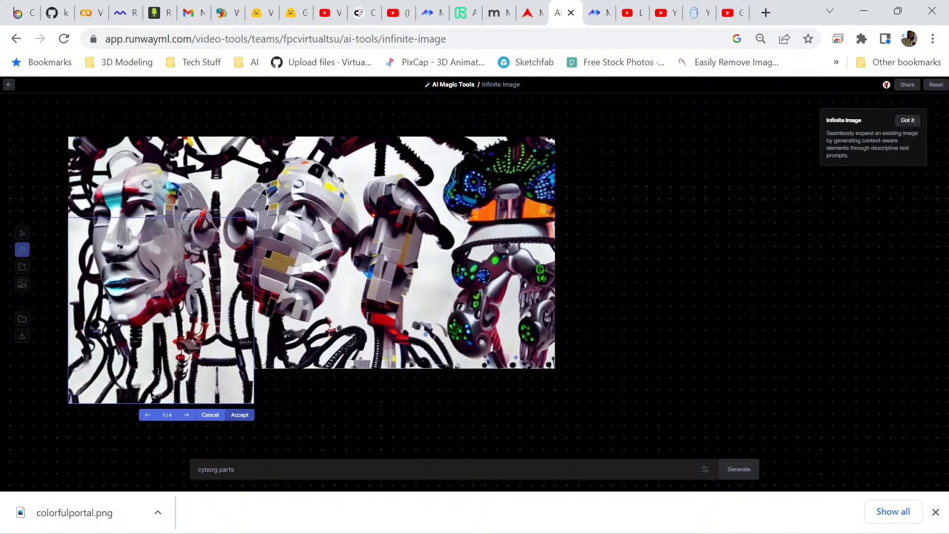
pyautogui.click(240, 415)
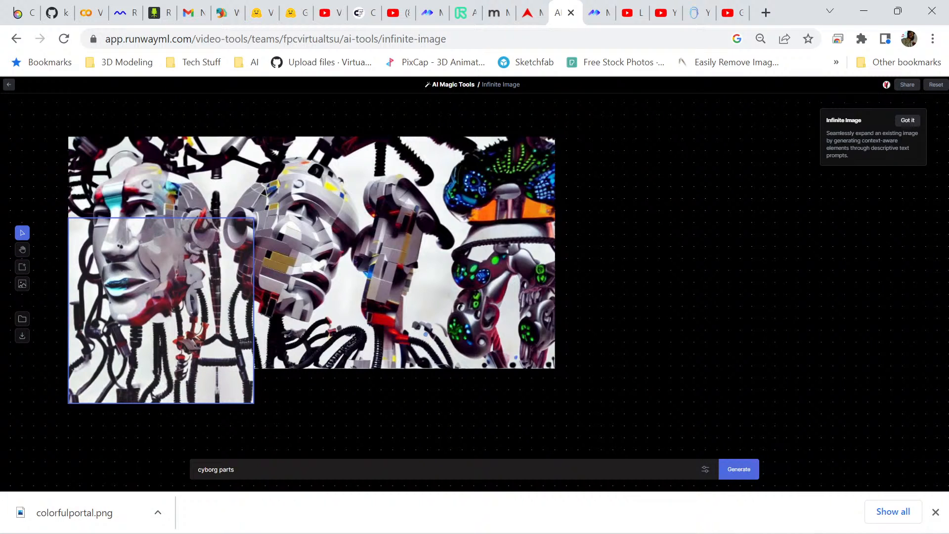
# Fill the next gap along the image's bottom edge with "cyborg parts", compare the four variations and accept the first.
pyautogui.moveTo(161, 311); pyautogui.dragTo(346, 310)
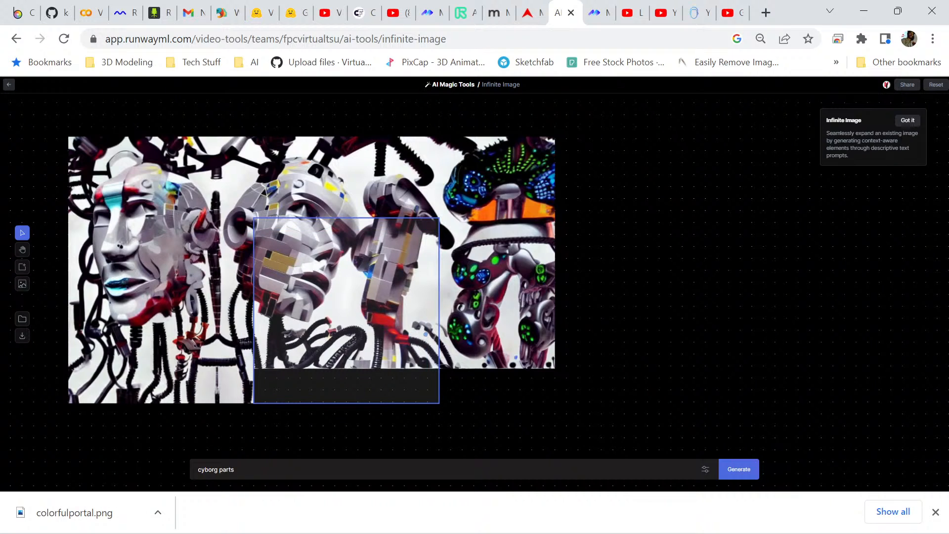
pyautogui.click(740, 469)
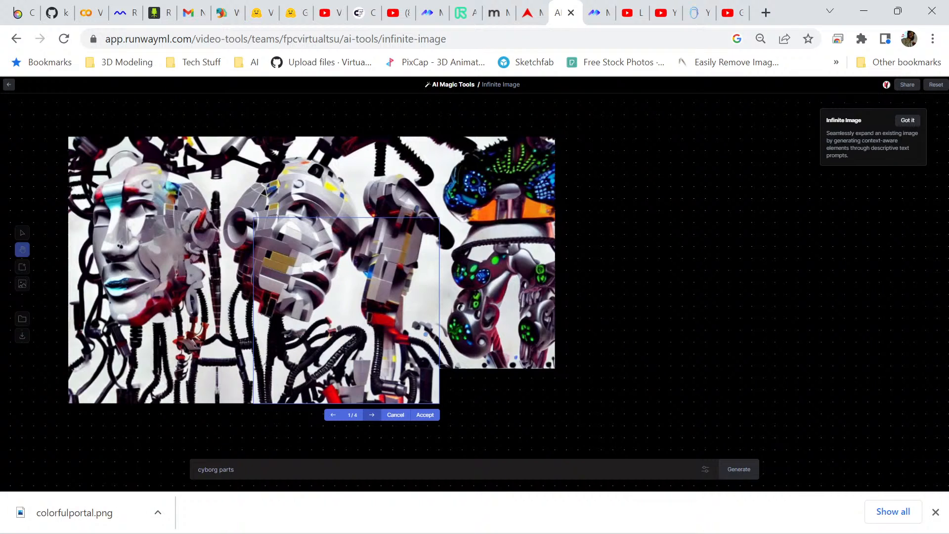
pyautogui.click(372, 415)
pyautogui.click(371, 415)
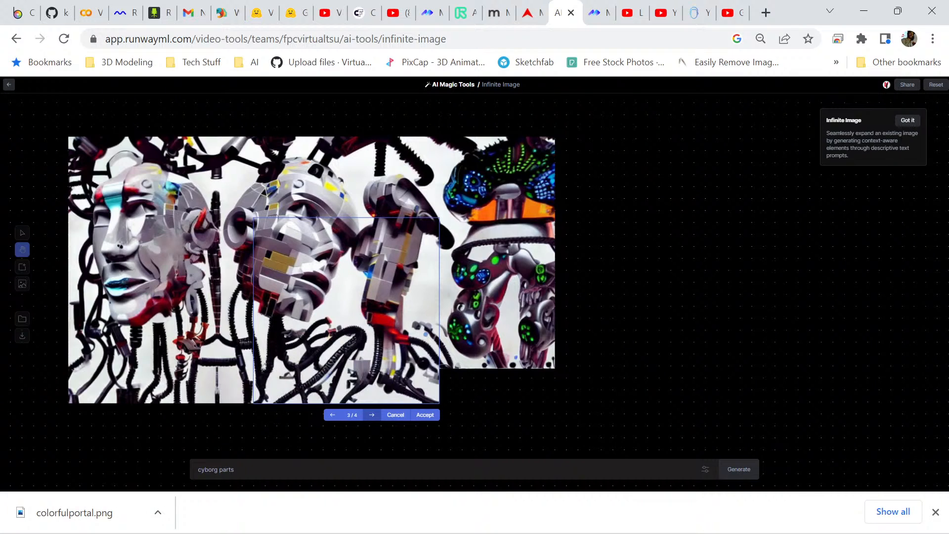
pyautogui.click(372, 415)
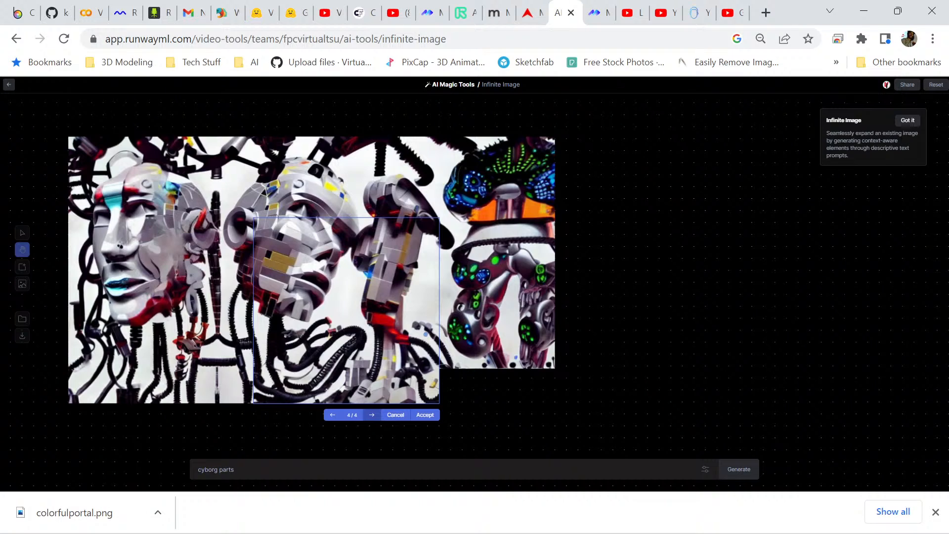
pyautogui.click(372, 415)
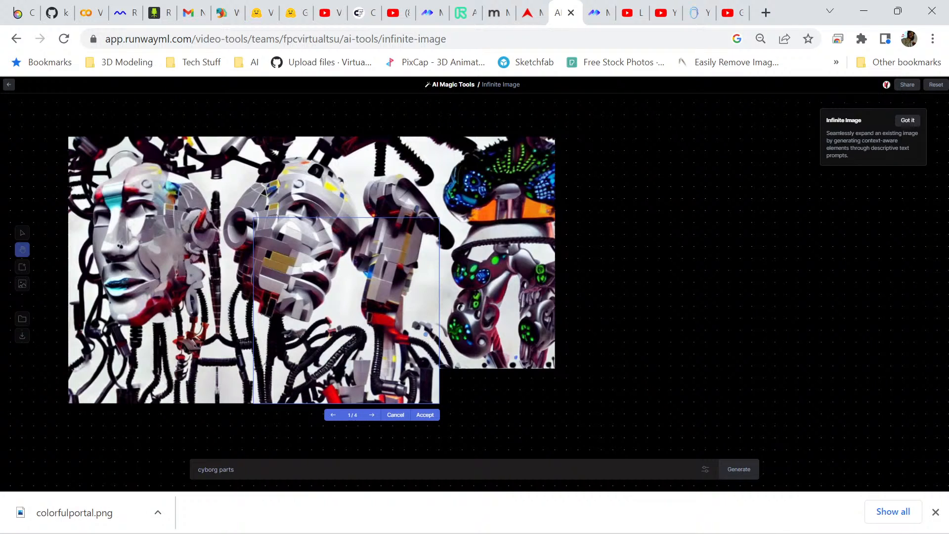
pyautogui.click(426, 415)
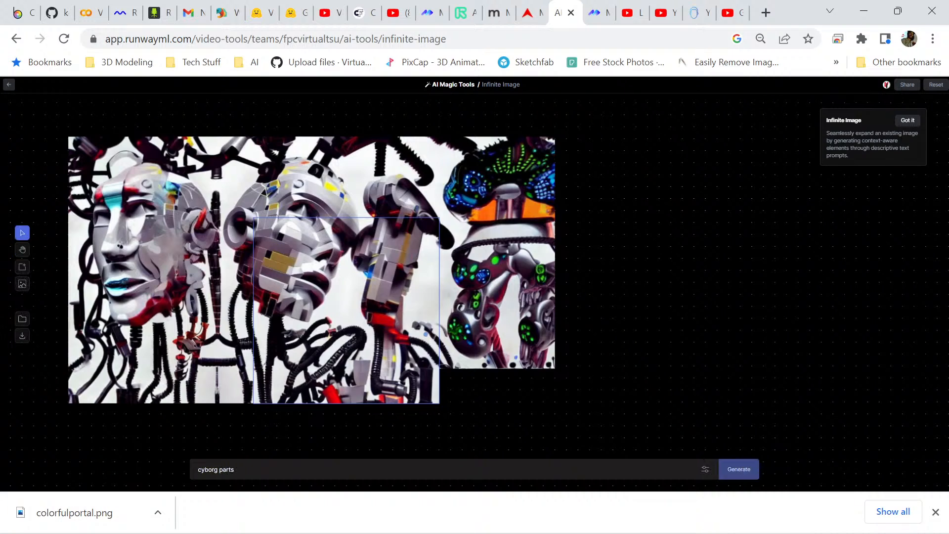
# Move the generation frame over the empty lower-right corner, generate "cyborg parts" and accept the third variation.
pyautogui.moveTo(346, 310); pyautogui.dragTo(463, 310)
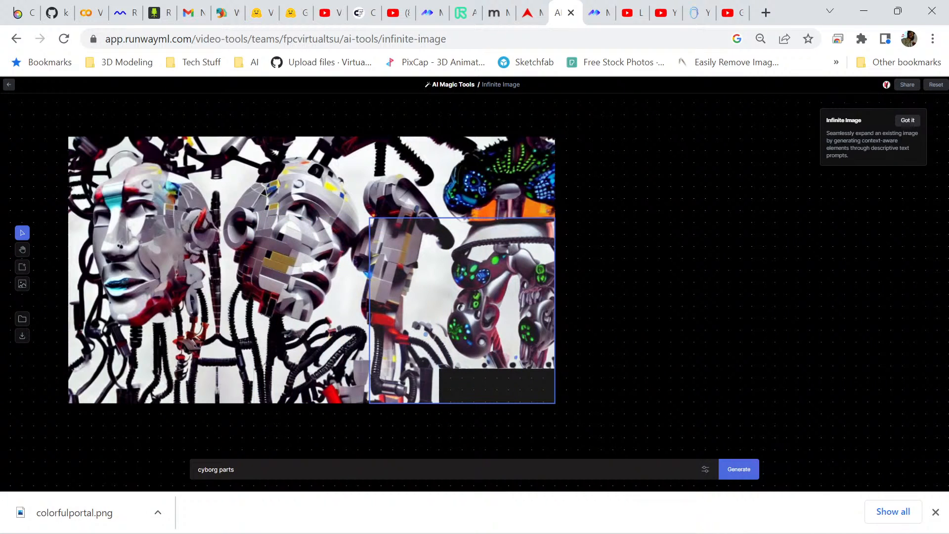
pyautogui.press('h')
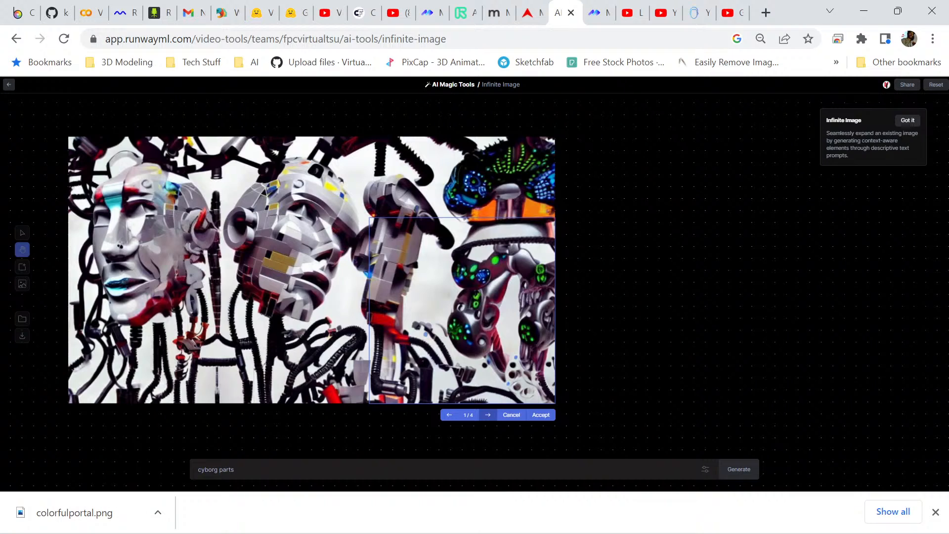
pyautogui.click(488, 415)
pyautogui.click(488, 415)
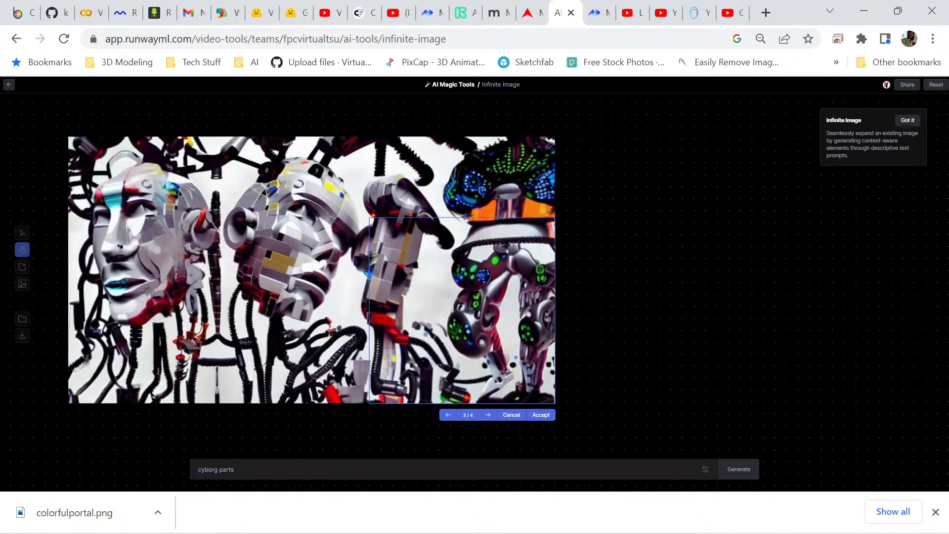
pyautogui.click(541, 415)
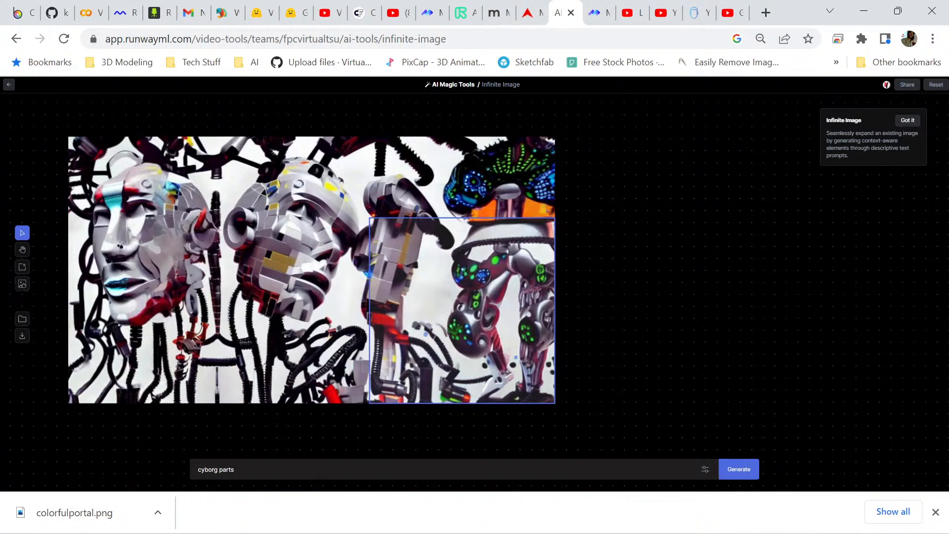
# Extend the frame above the image's upper-right edge, generate "cyborg parts", compare the variations and accept the first.
pyautogui.moveTo(462, 311); pyautogui.dragTo(462, 206)
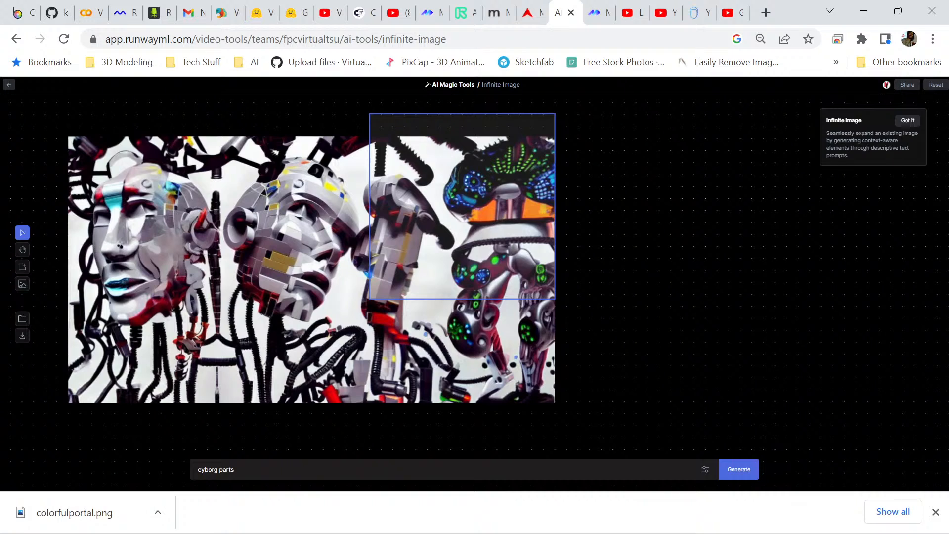
pyautogui.press('h')
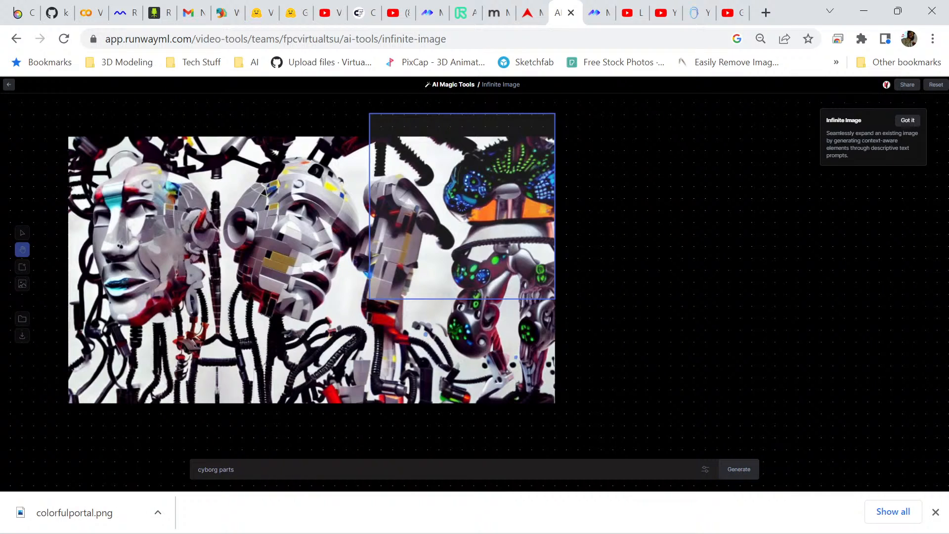
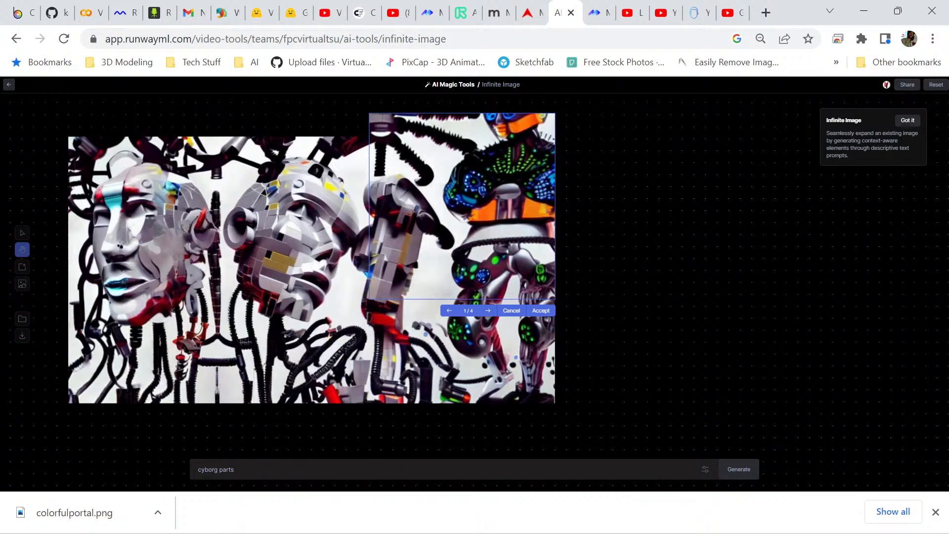
pyautogui.click(449, 310)
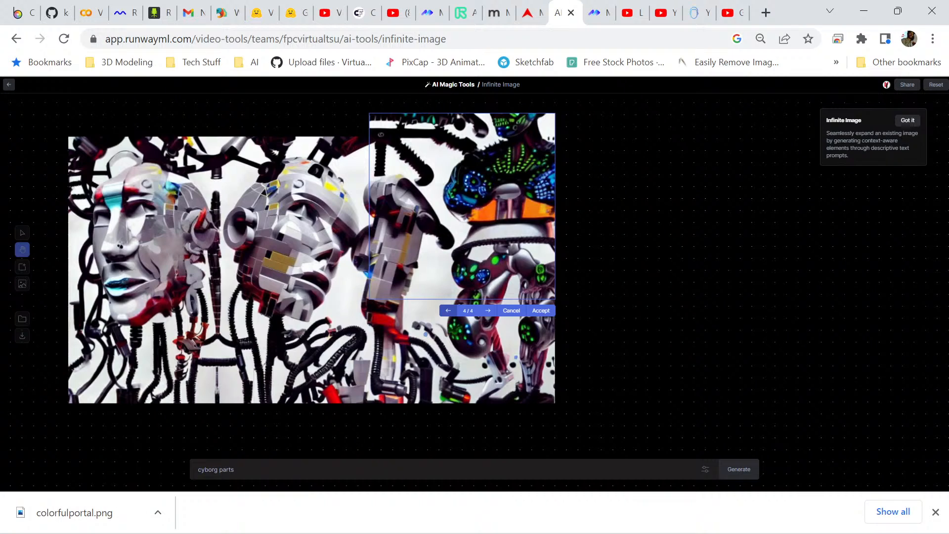
pyautogui.click(448, 311)
pyautogui.click(448, 311)
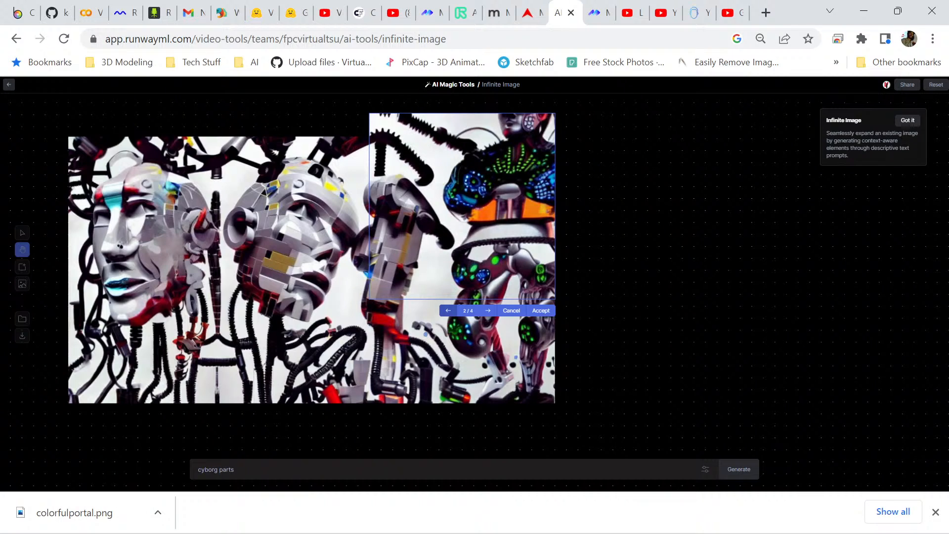
pyautogui.click(448, 310)
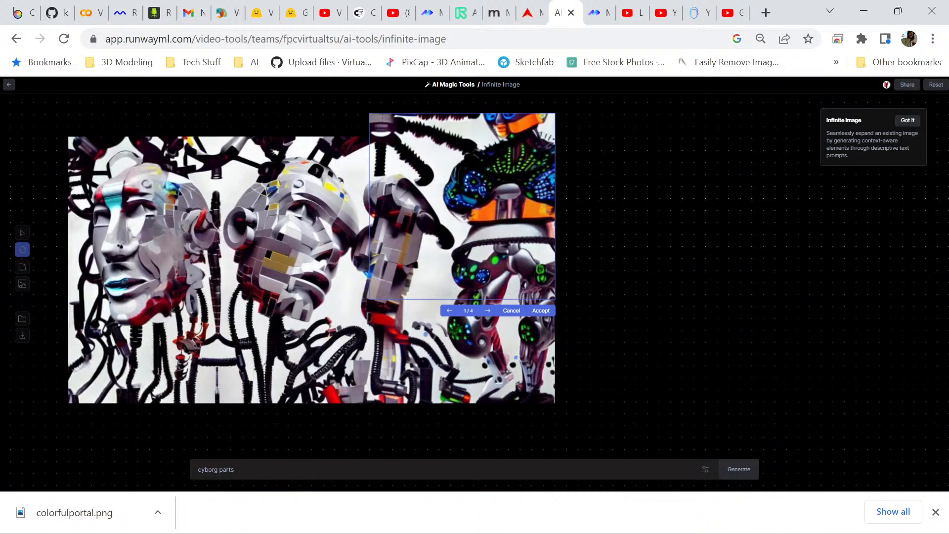
pyautogui.click(541, 310)
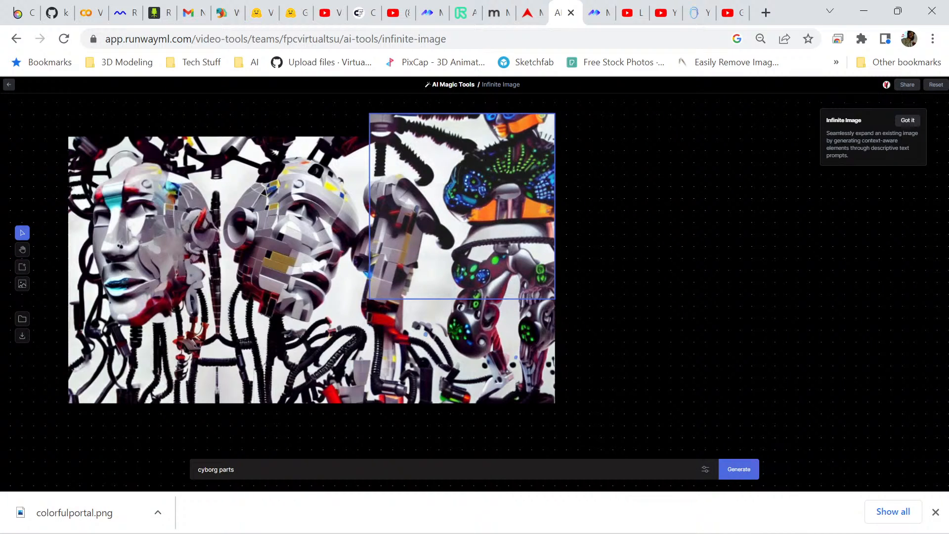
# Shift the frame left along the image's top edge, generate "cyborg parts", compare the variations and accept the second.
pyautogui.moveTo(462, 206); pyautogui.dragTo(277, 206)
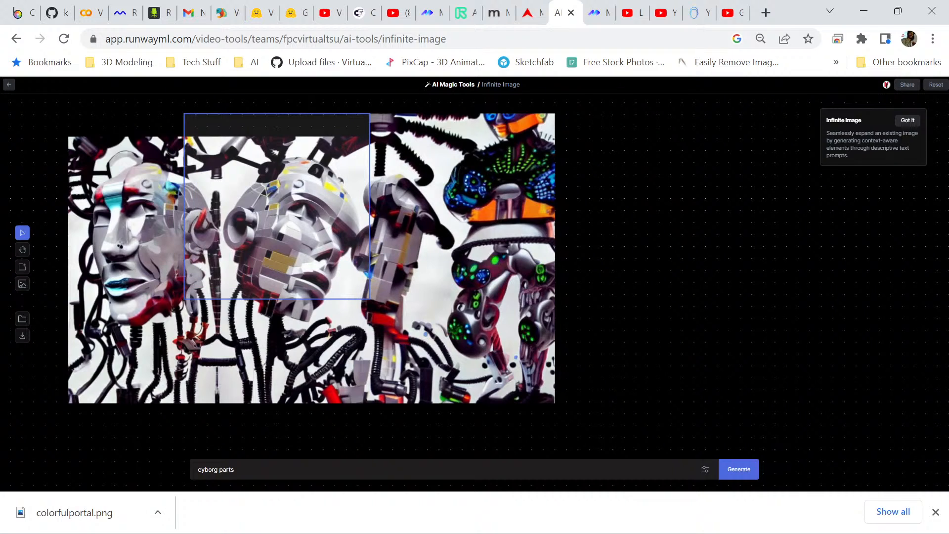
pyautogui.press('h')
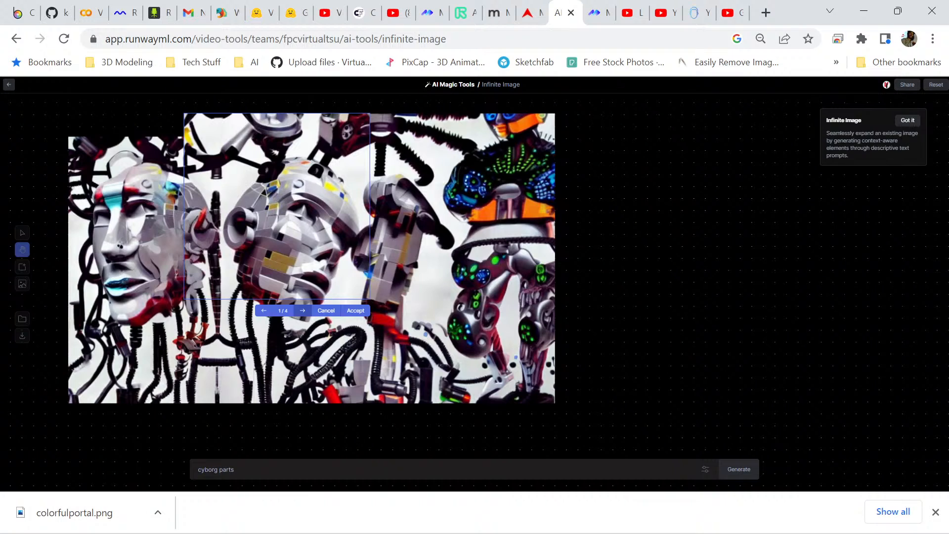
pyautogui.click(302, 310)
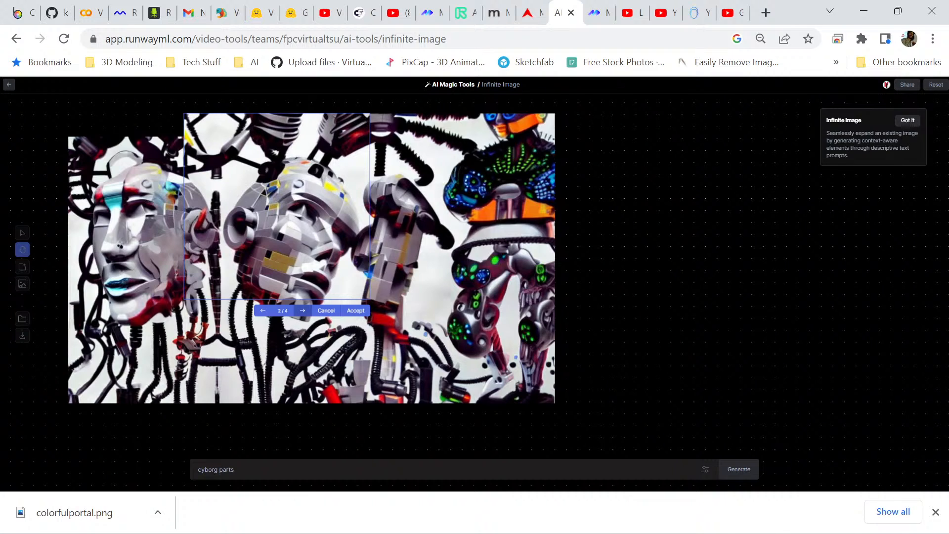
pyautogui.click(302, 310)
pyautogui.click(302, 310)
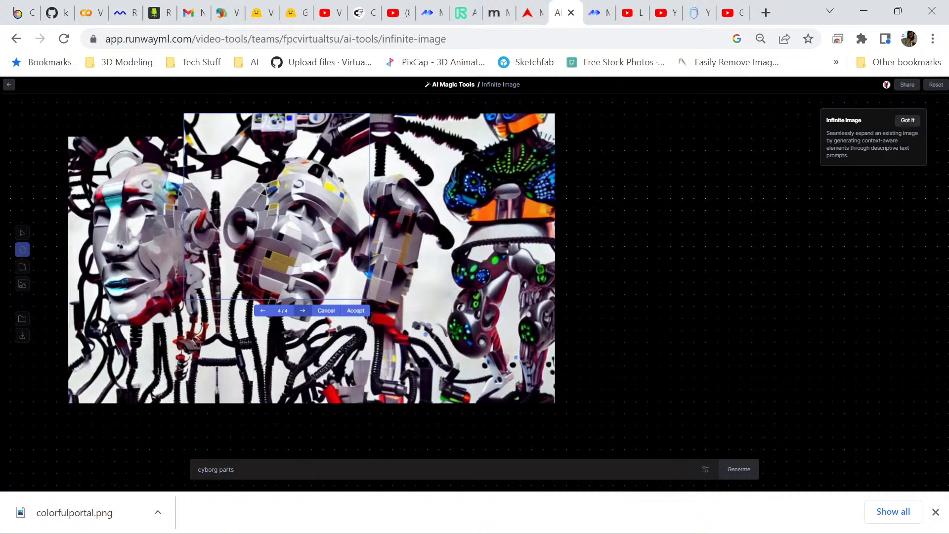
pyautogui.click(302, 310)
pyautogui.click(302, 311)
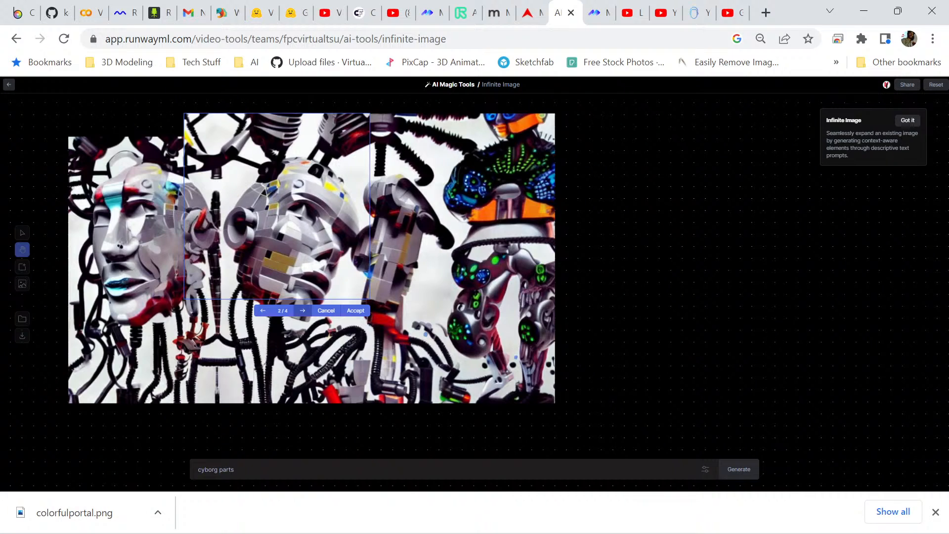
pyautogui.click(355, 311)
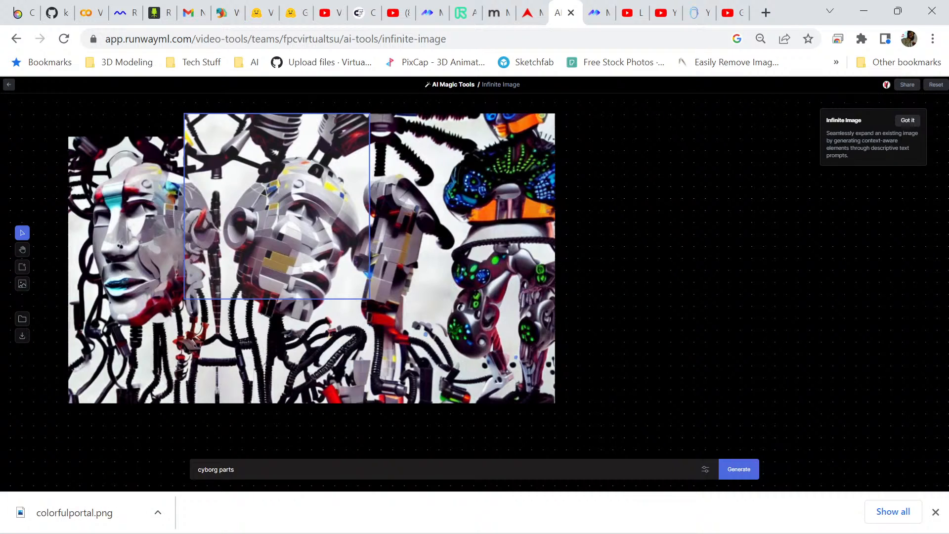
# Fill the empty upper-left corner of the image with "cyborg parts", compare the four variations and accept the first.
pyautogui.moveTo(277, 206); pyautogui.dragTo(161, 207)
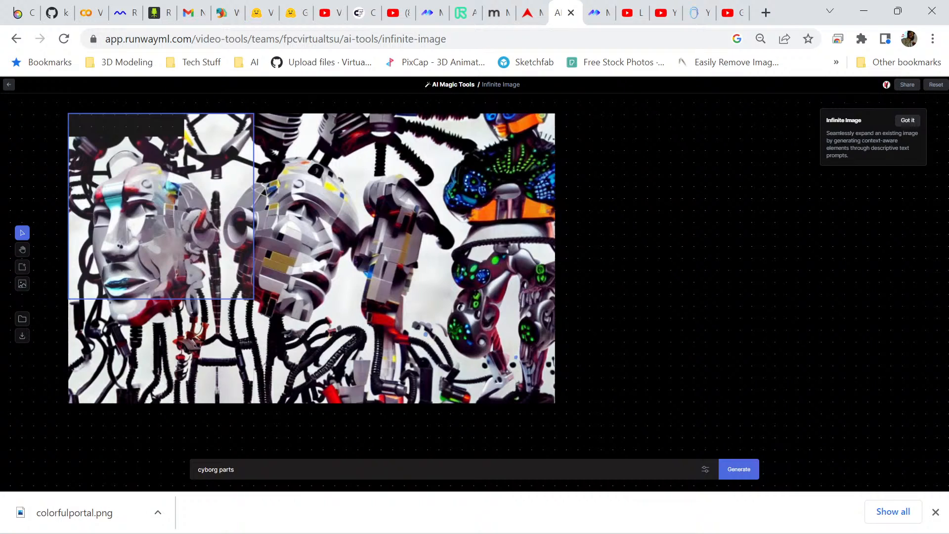
pyautogui.press('h')
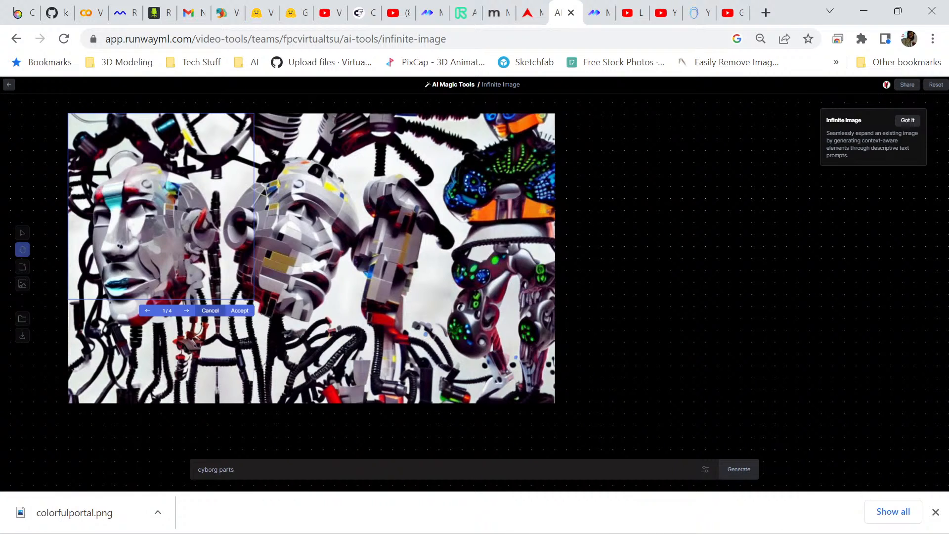
pyautogui.click(186, 310)
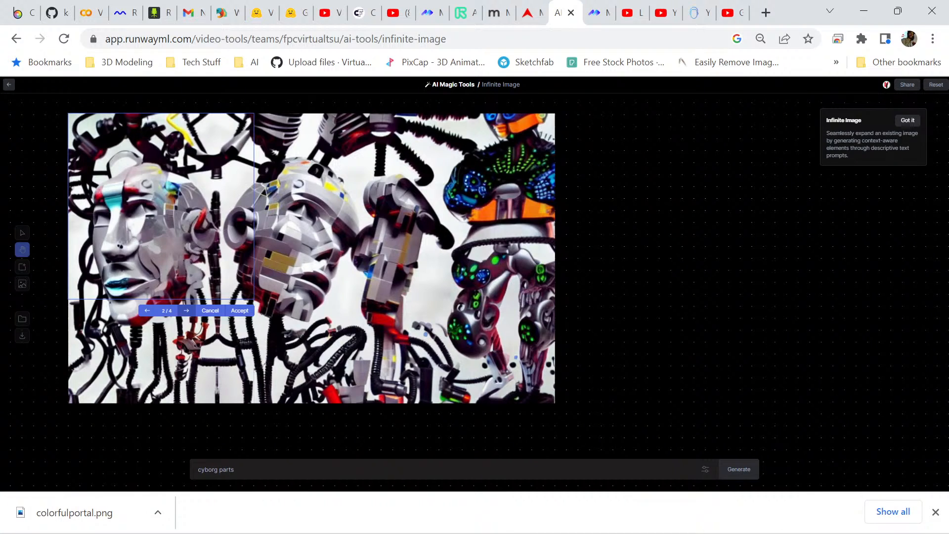
pyautogui.click(186, 310)
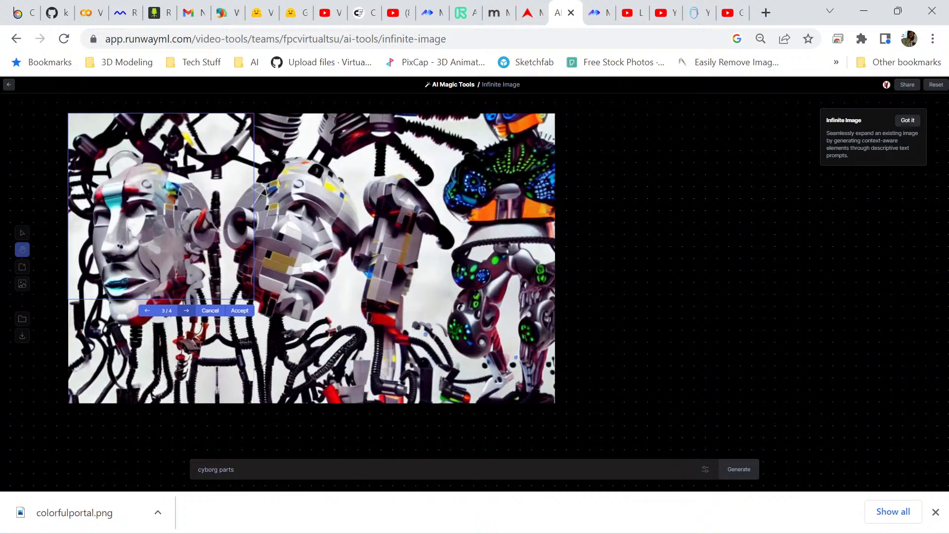
pyautogui.click(187, 311)
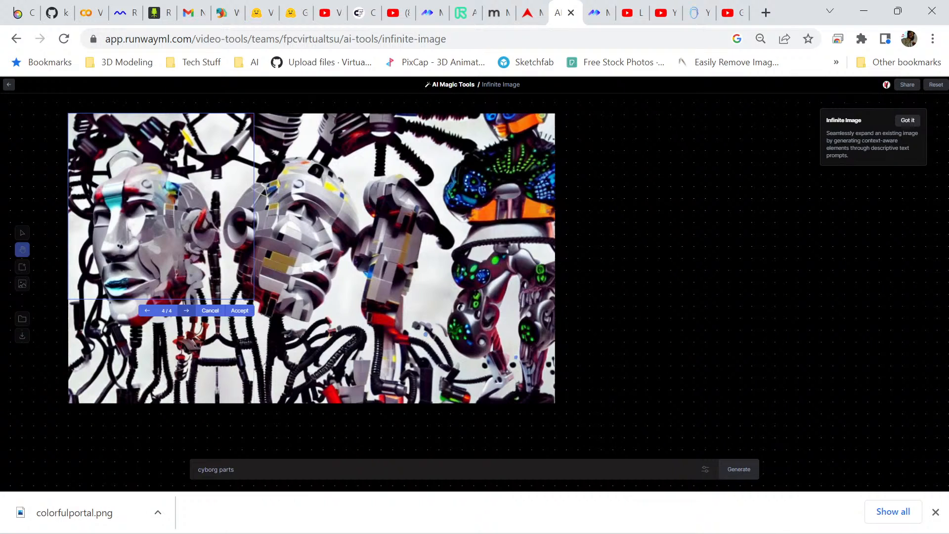
pyautogui.click(187, 310)
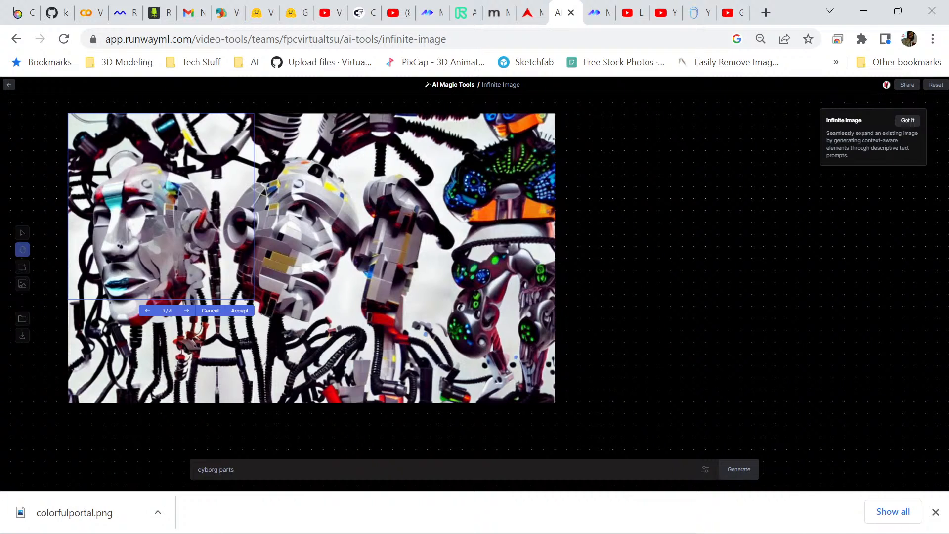
pyautogui.scroll(1, 312, 286)
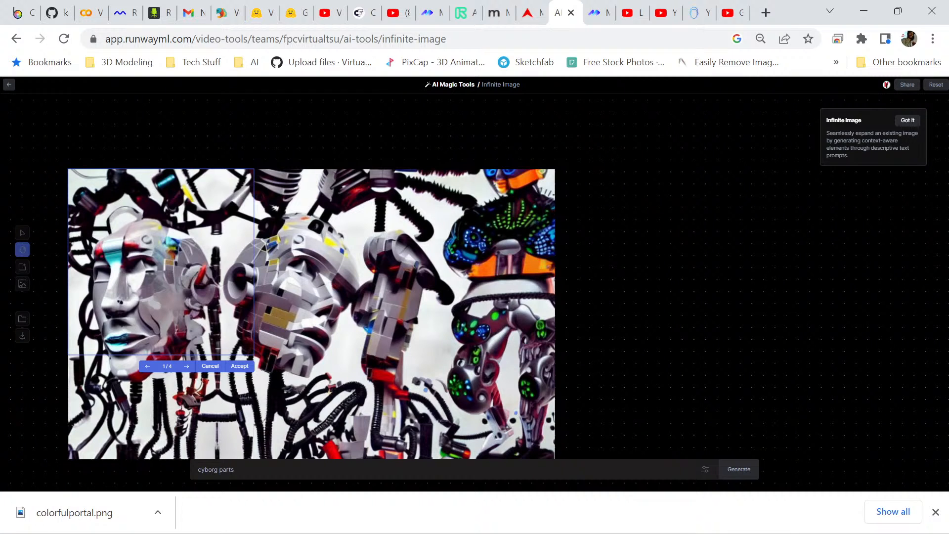
pyautogui.moveTo(311, 314); pyautogui.dragTo(411, 267)
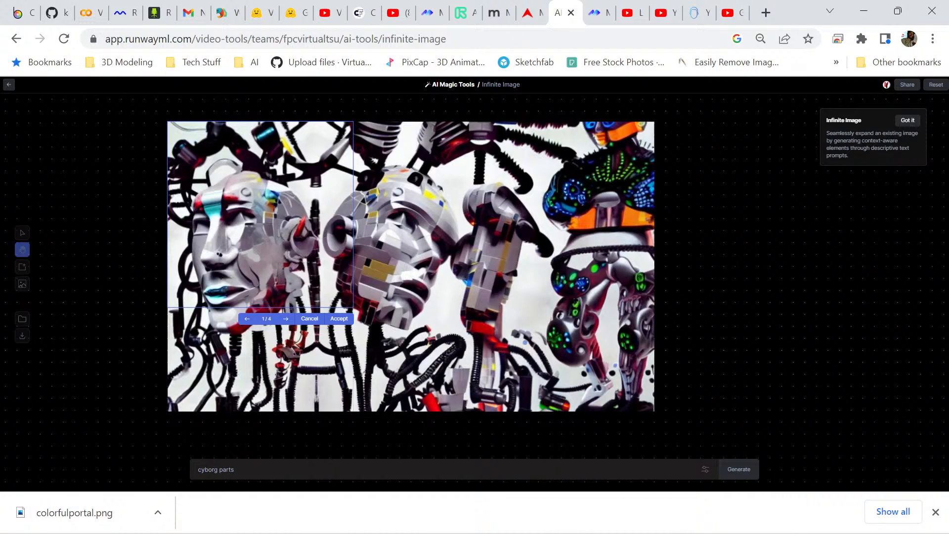
pyautogui.click(339, 319)
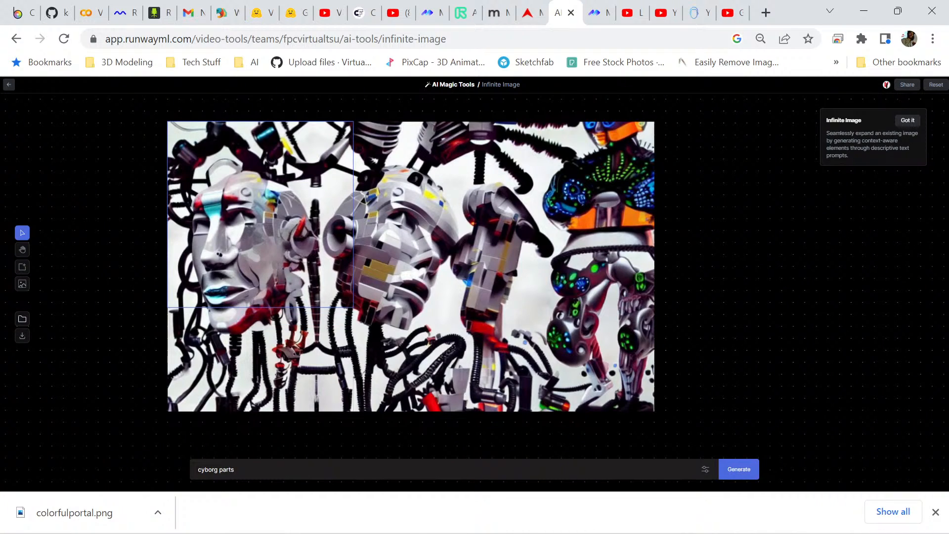
# Export the expanded image as a PNG file named Cyborgback in the Backgrounds folder.
pyautogui.click(22, 335)
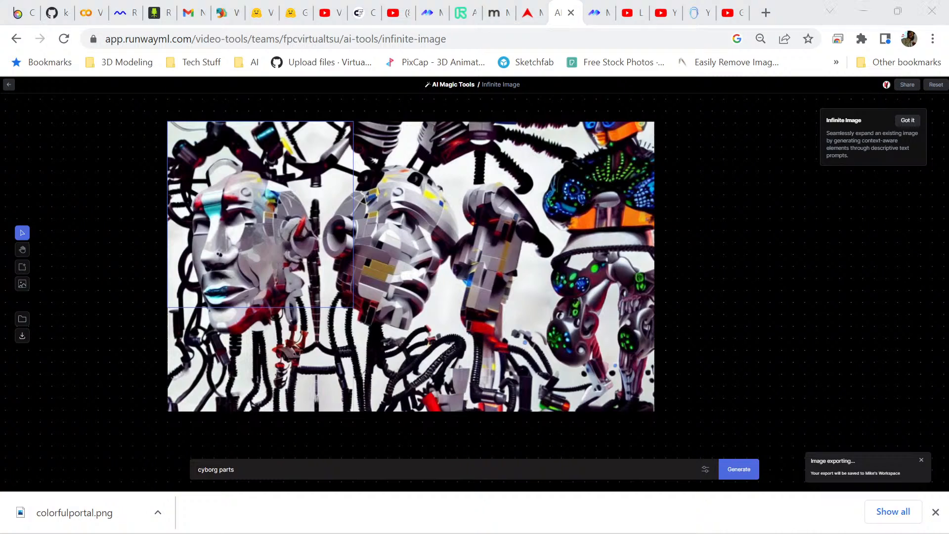
pyautogui.scroll(-10, 398, 192)
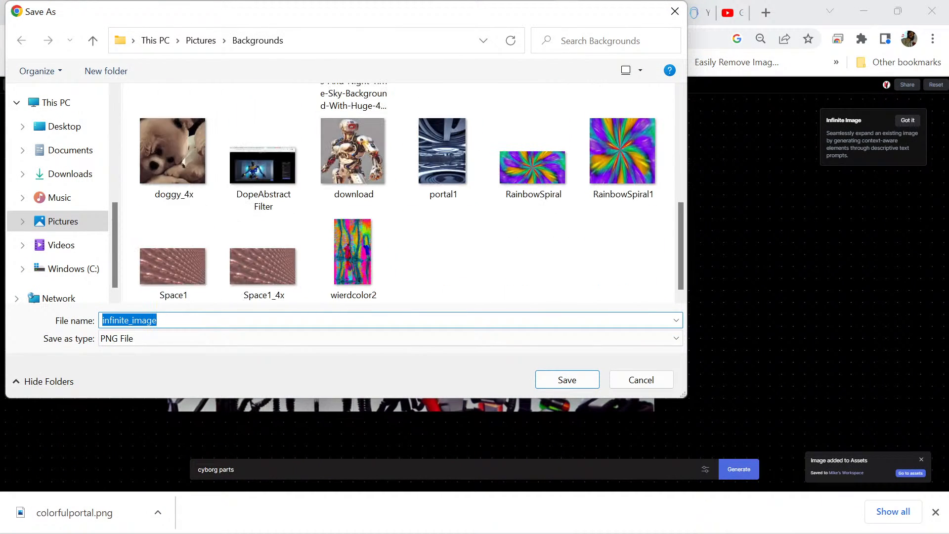
pyautogui.scroll(2, 399, 193)
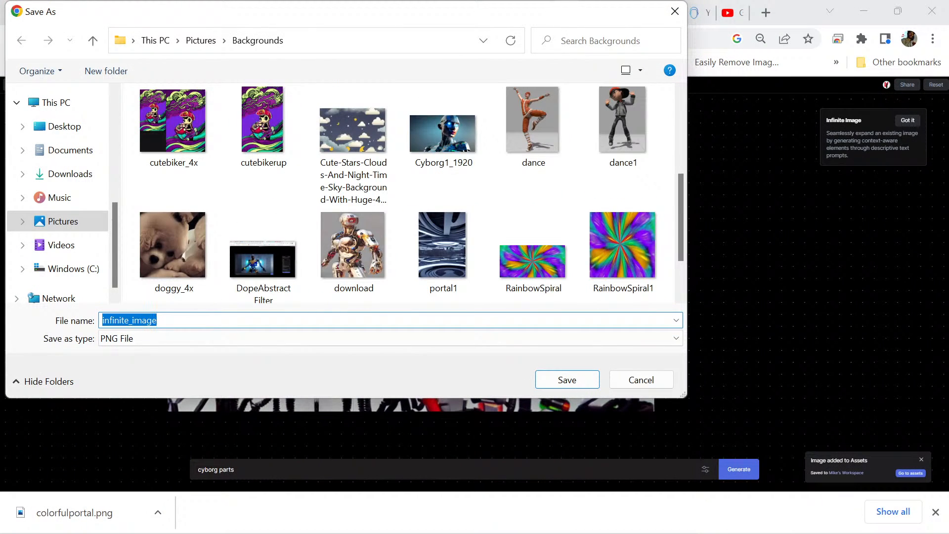
pyautogui.click(443, 134)
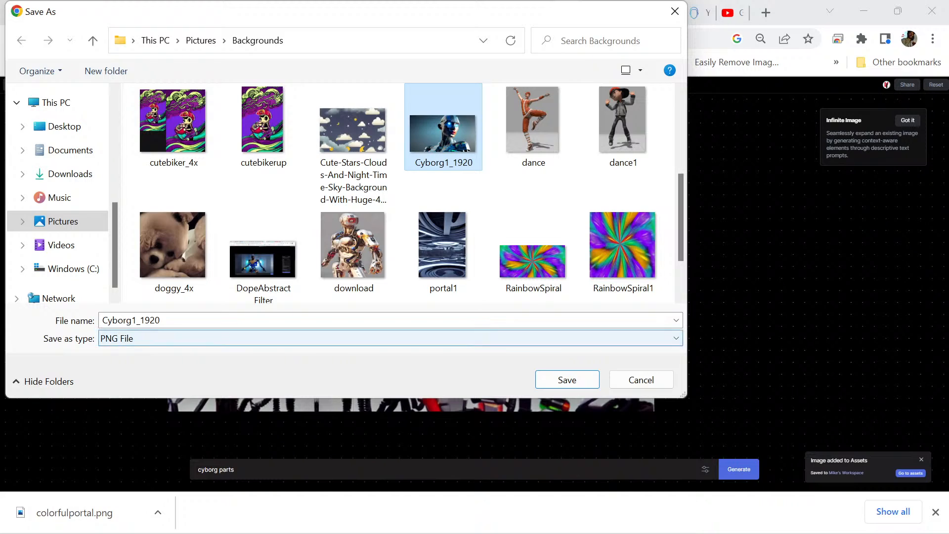
pyautogui.click(385, 320)
pyautogui.press('End')
pyautogui.hotkey('shift', 'Left')
pyautogui.hotkey('shift', 'Left')
pyautogui.hotkey('shift', 'Left')
pyautogui.hotkey('shift', 'Left')
pyautogui.hotkey('shift', 'Left')
pyautogui.hotkey('shift', 'Left')
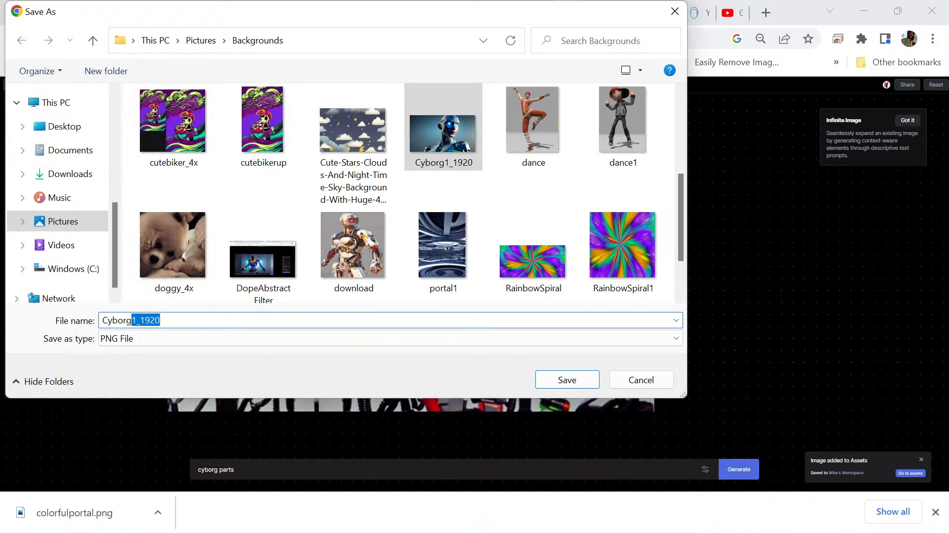
pyautogui.write('b')
pyautogui.write('acj')
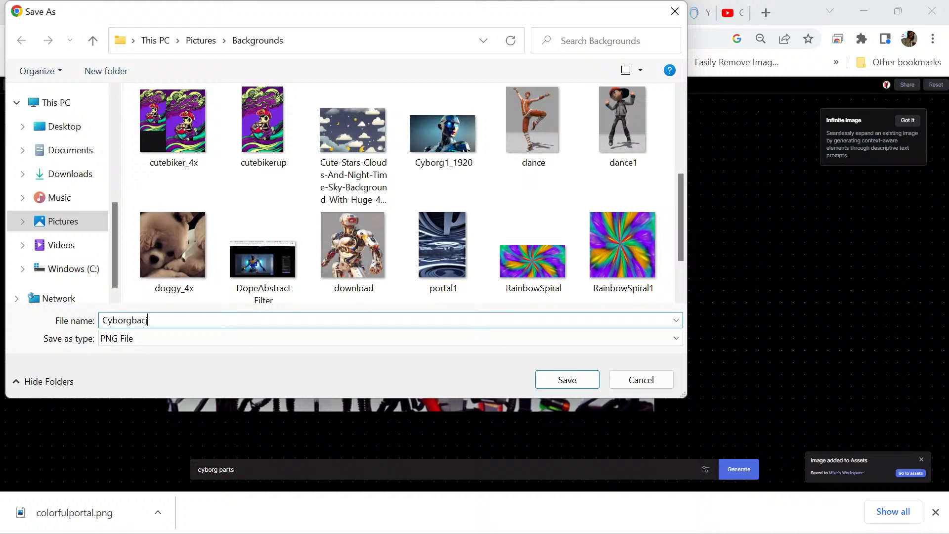
pyautogui.press('BackSpace')
pyautogui.write('k')
pyautogui.click(567, 379)
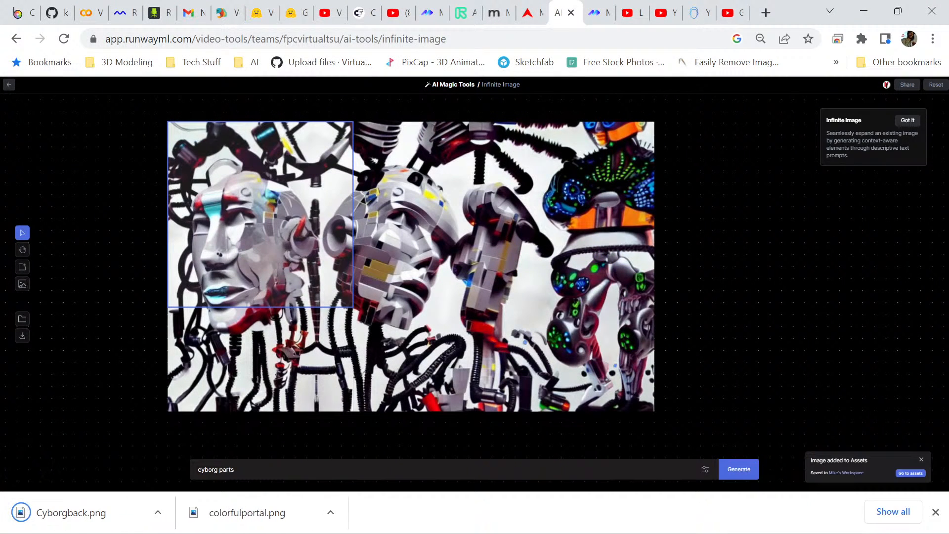
# Extend the frame above the image's upper-right edge, generate "cyborg parts", compare the four variations and accept the third.
pyautogui.scroll(1, 411, 294)
pyautogui.moveTo(260, 270); pyautogui.dragTo(562, 235)
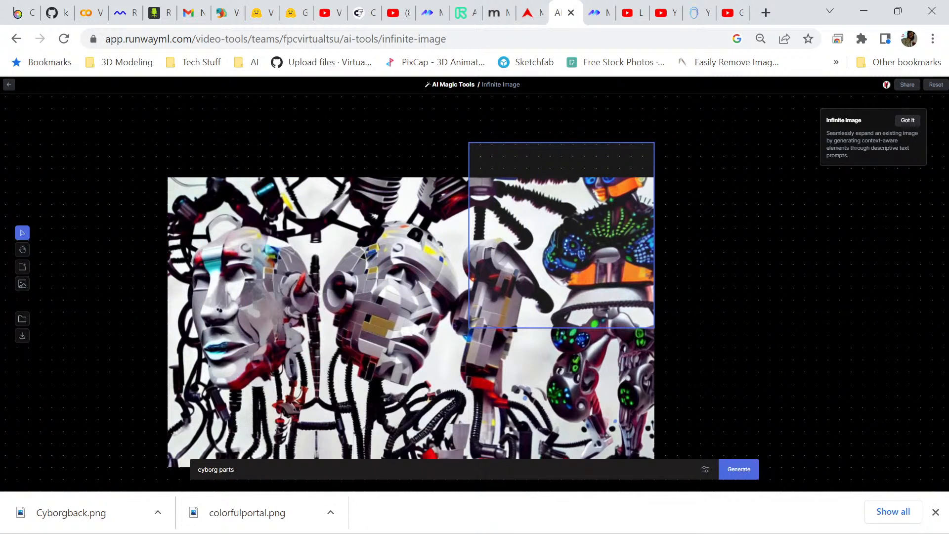
pyautogui.press('h')
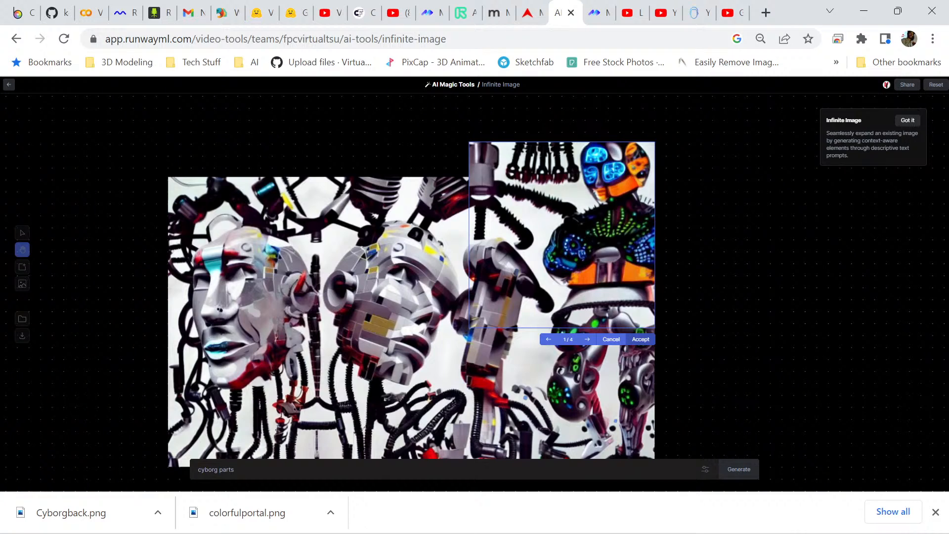
pyautogui.click(587, 340)
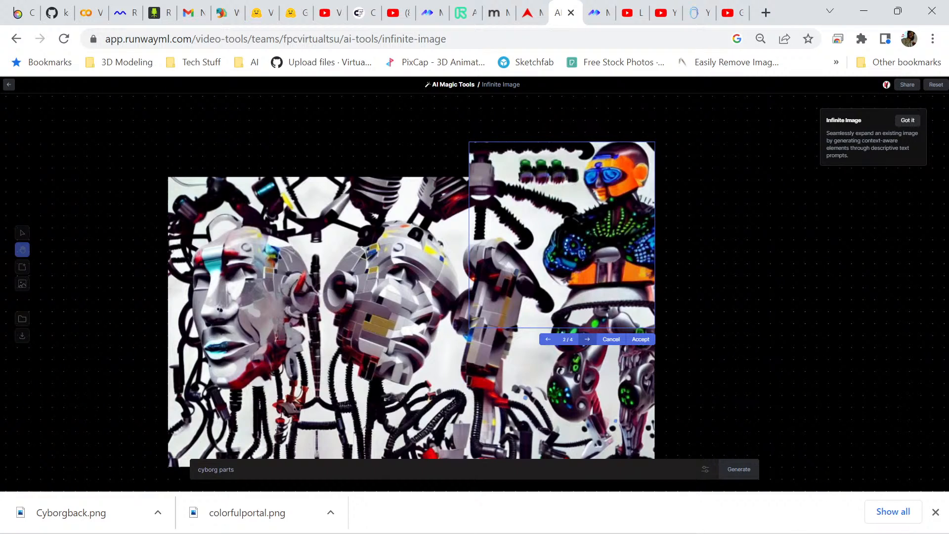
pyautogui.click(587, 340)
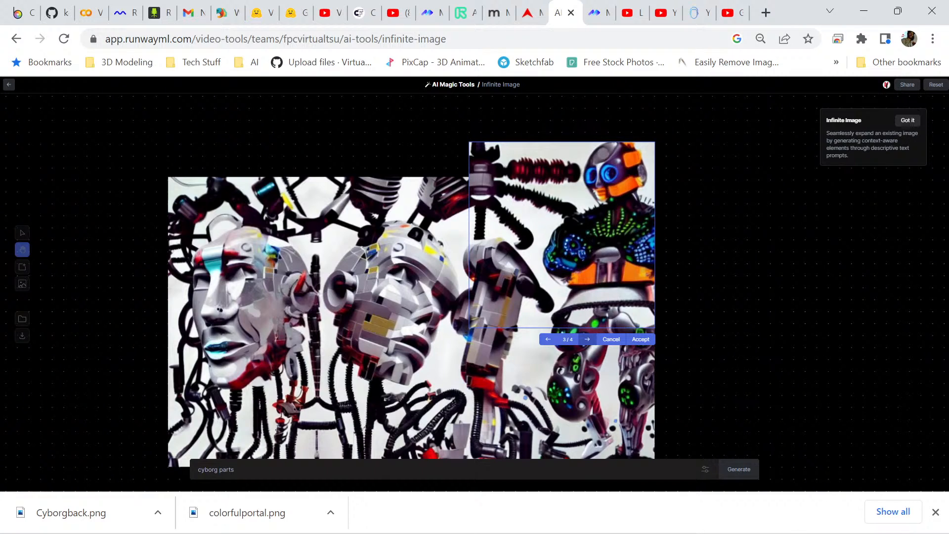
pyautogui.click(588, 339)
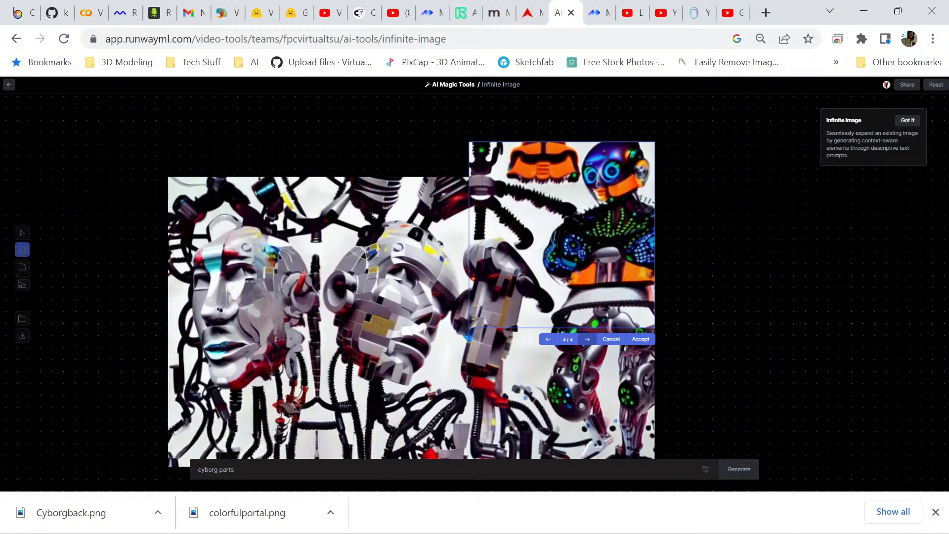
pyautogui.click(588, 339)
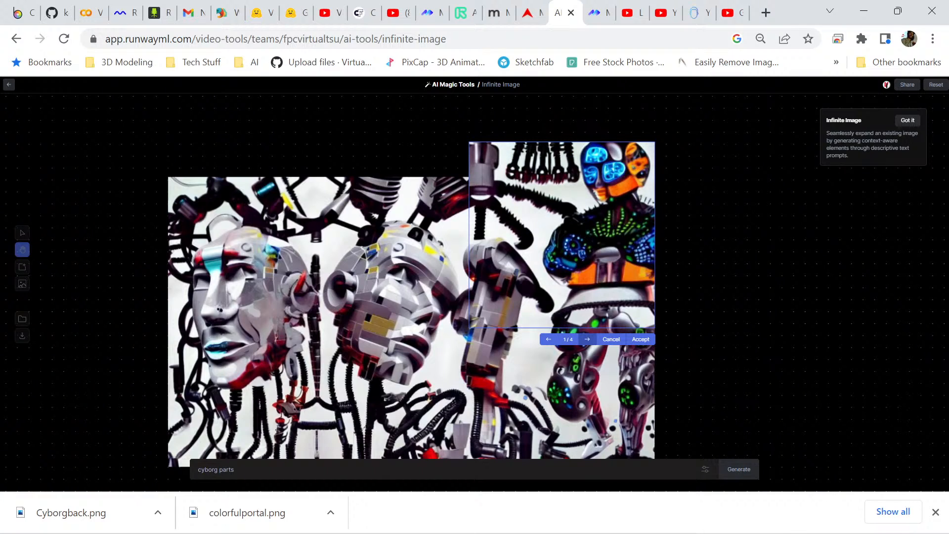
pyautogui.click(587, 339)
pyautogui.click(587, 339)
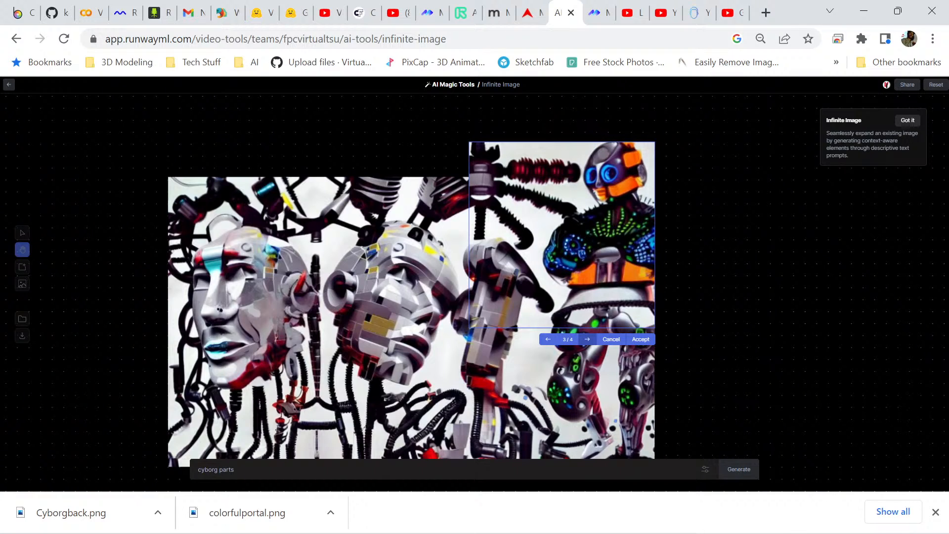
pyautogui.click(641, 340)
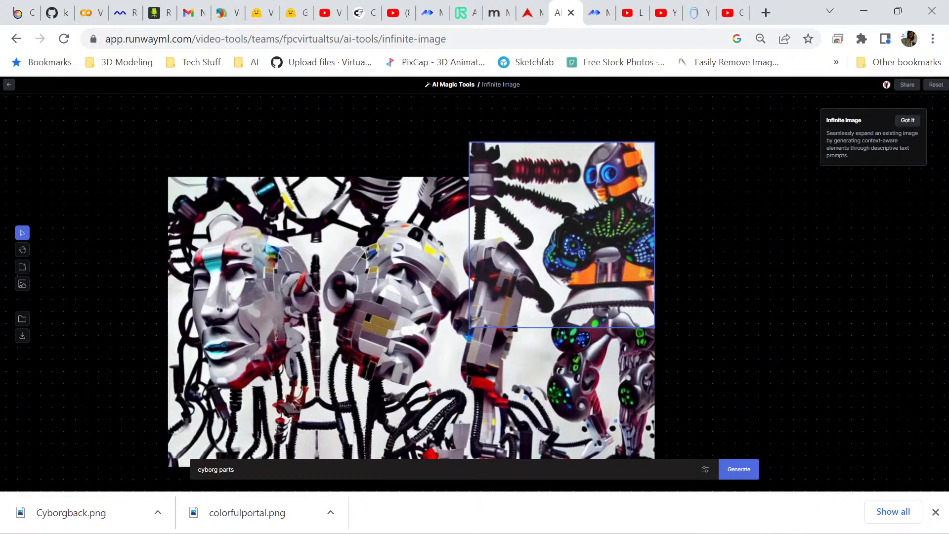
# Shift the frame slightly above the orange-and-blue cyborg head, generate "cyborg parts", compare the variations and accept the fourth.
pyautogui.moveTo(589, 248); pyautogui.dragTo(588, 235)
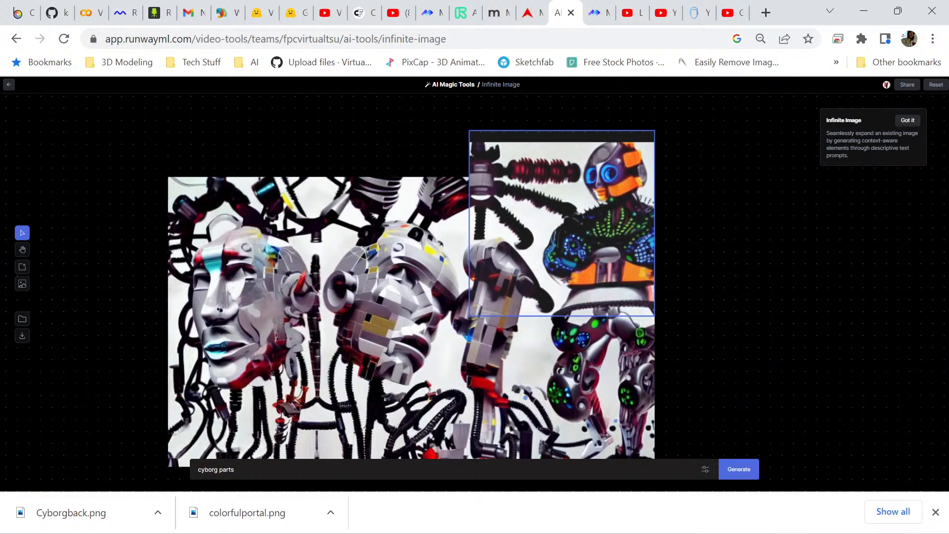
pyautogui.press('h')
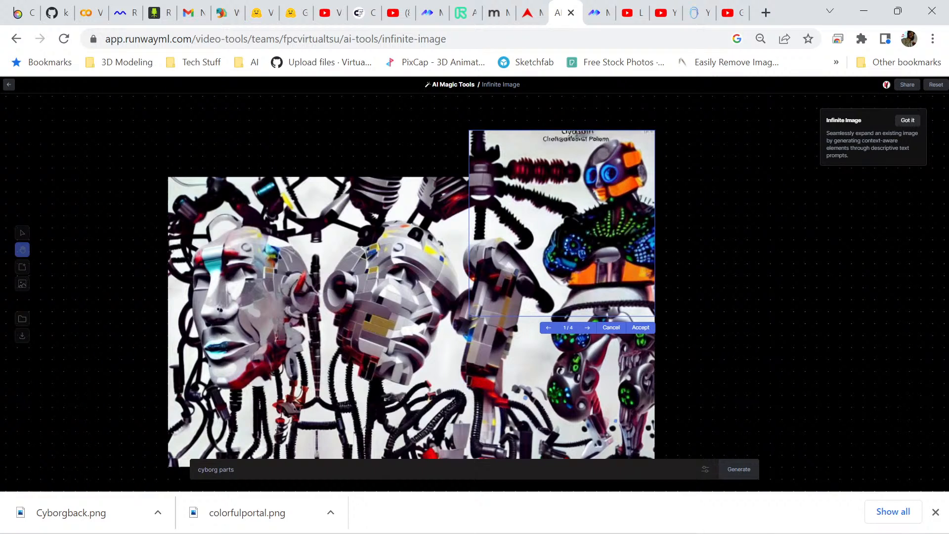
pyautogui.click(587, 327)
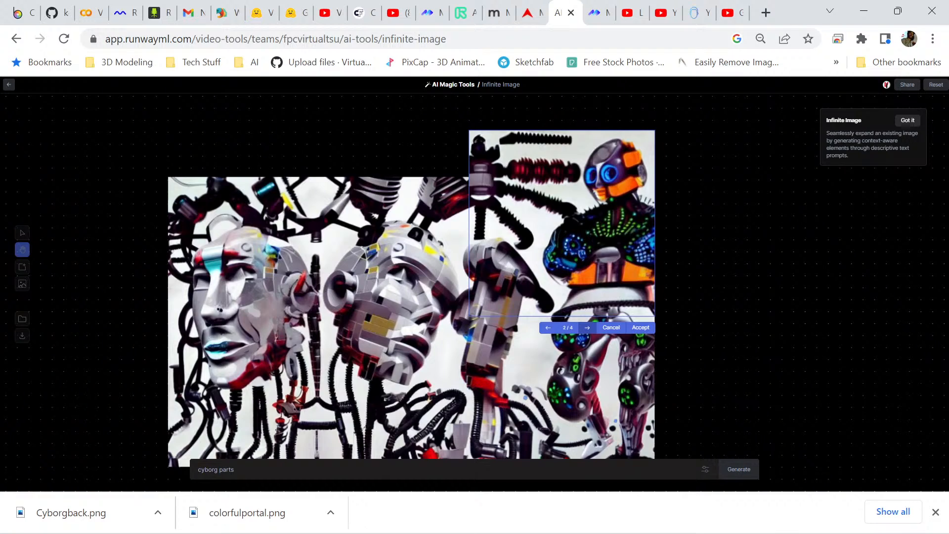
pyautogui.click(588, 328)
pyautogui.click(588, 328)
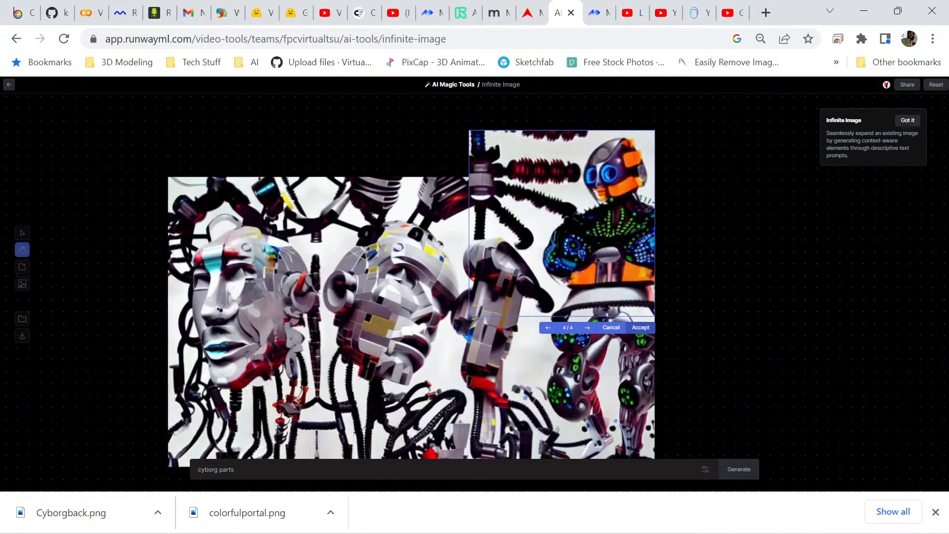
pyautogui.click(640, 328)
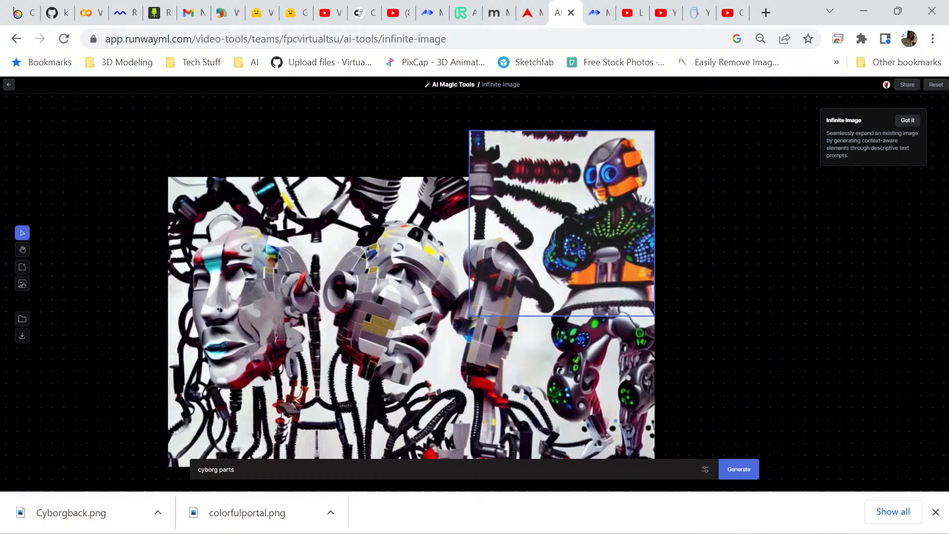
# Move the frame left over the gap above the middle head, generate "cyborg parts" and compare the four variations.
pyautogui.moveTo(561, 223); pyautogui.dragTo(377, 223)
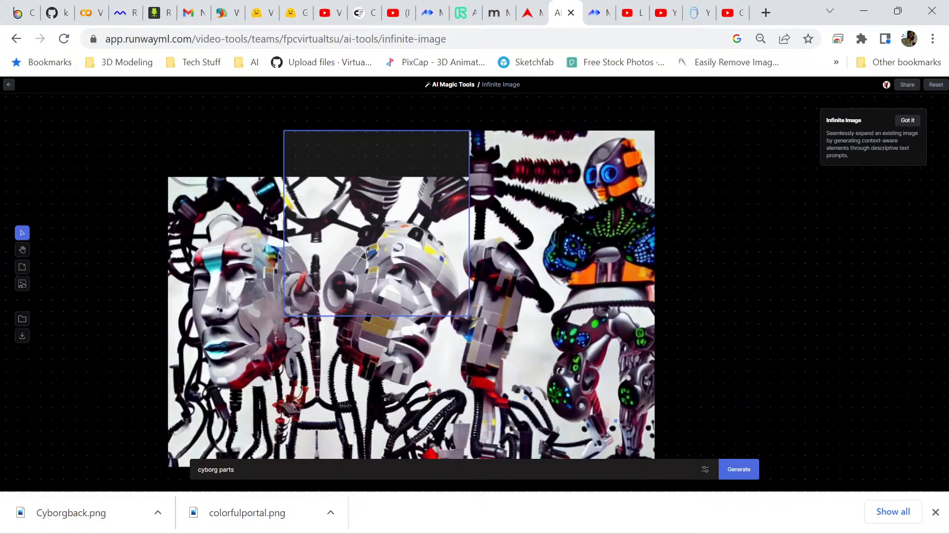
pyautogui.press('h')
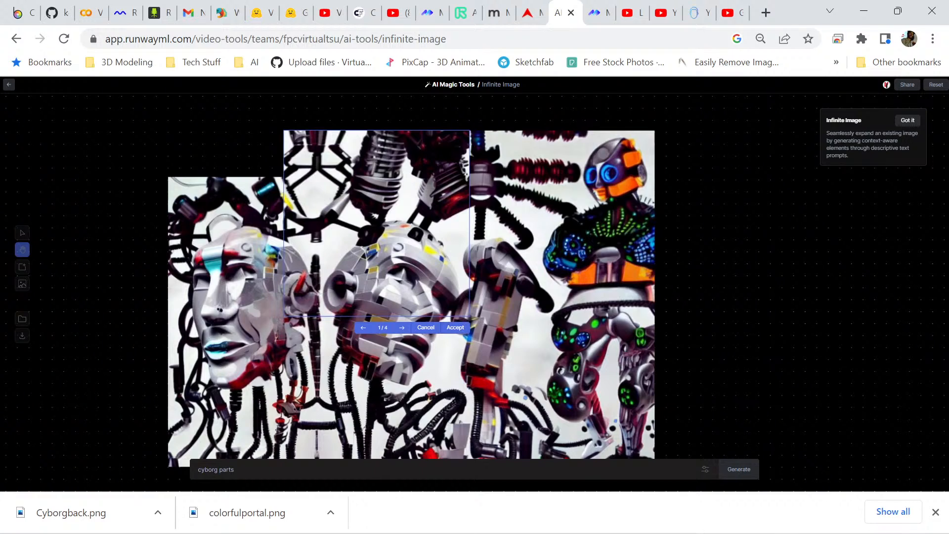
pyautogui.click(402, 327)
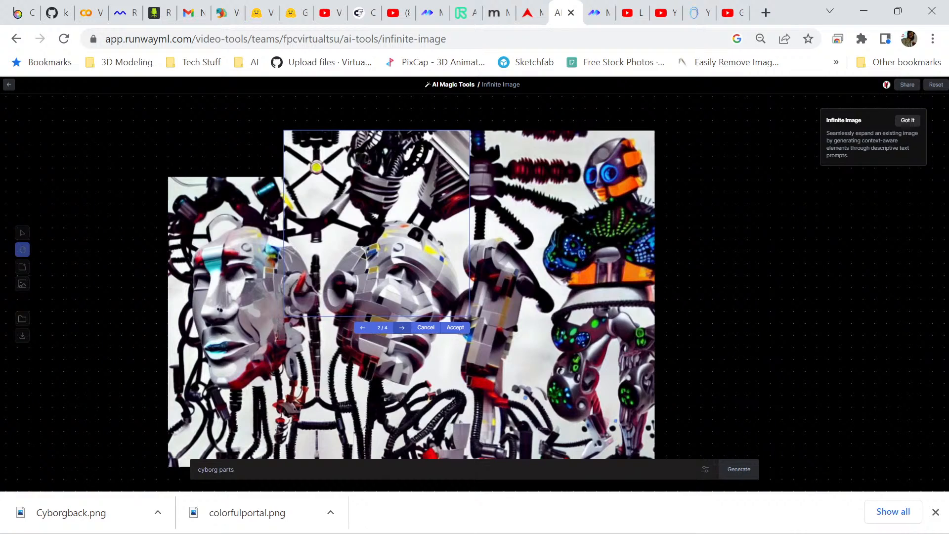
pyautogui.click(402, 328)
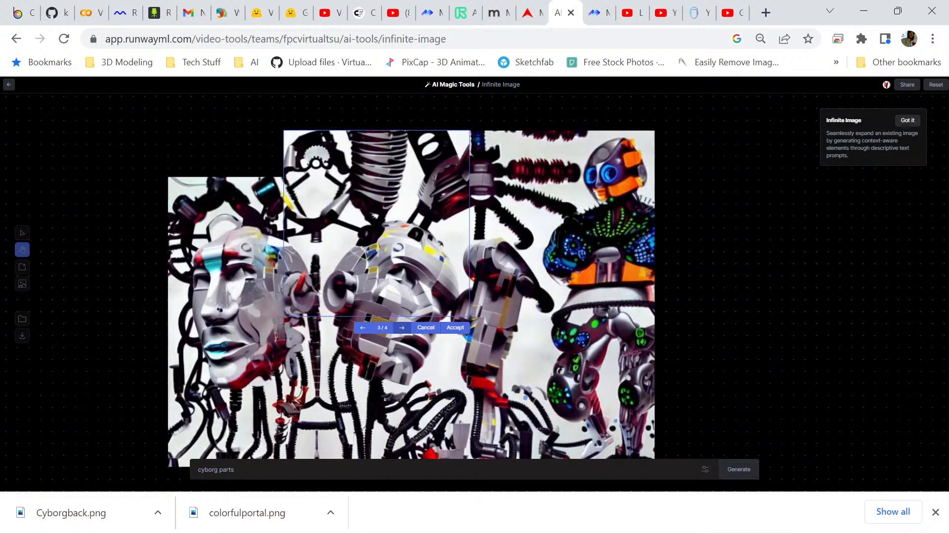
pyautogui.click(402, 327)
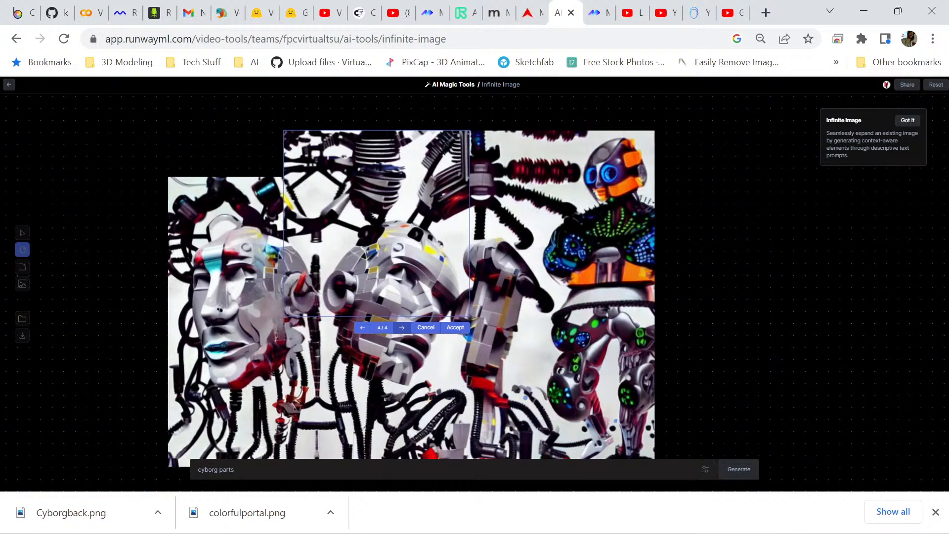
pyautogui.click(402, 327)
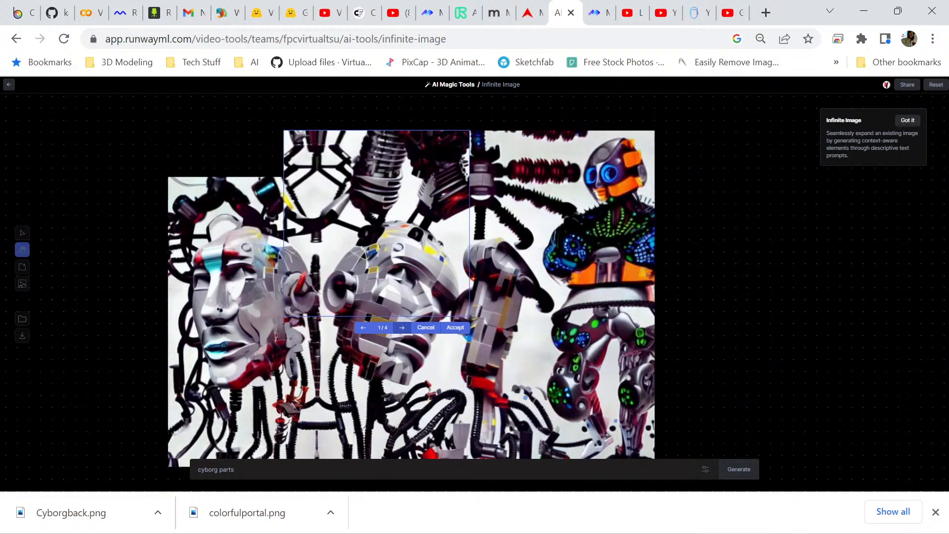
pyautogui.click(402, 327)
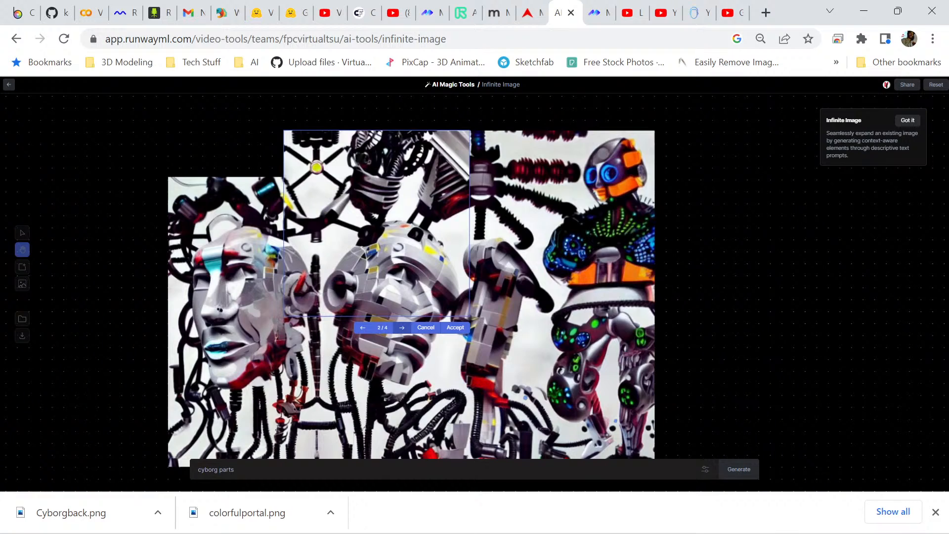
pyautogui.click(402, 327)
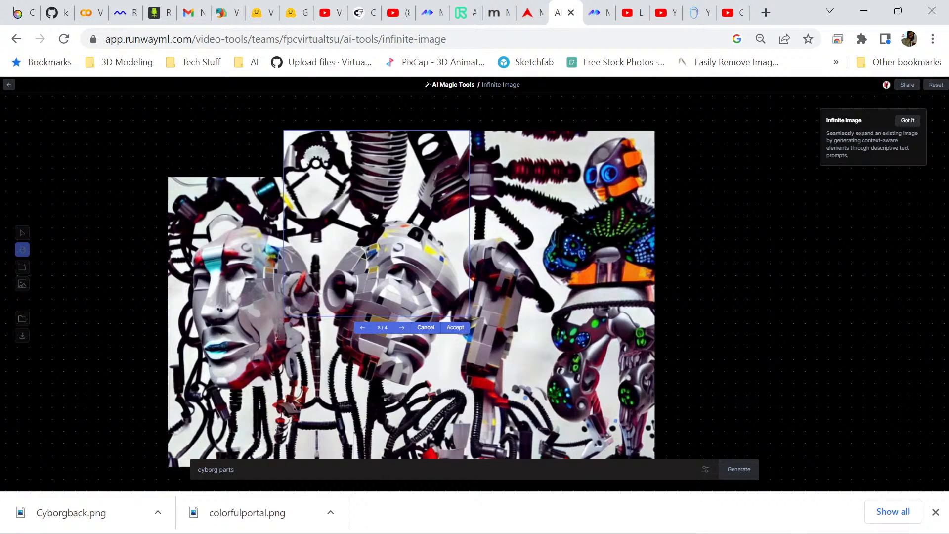
pyautogui.click(402, 328)
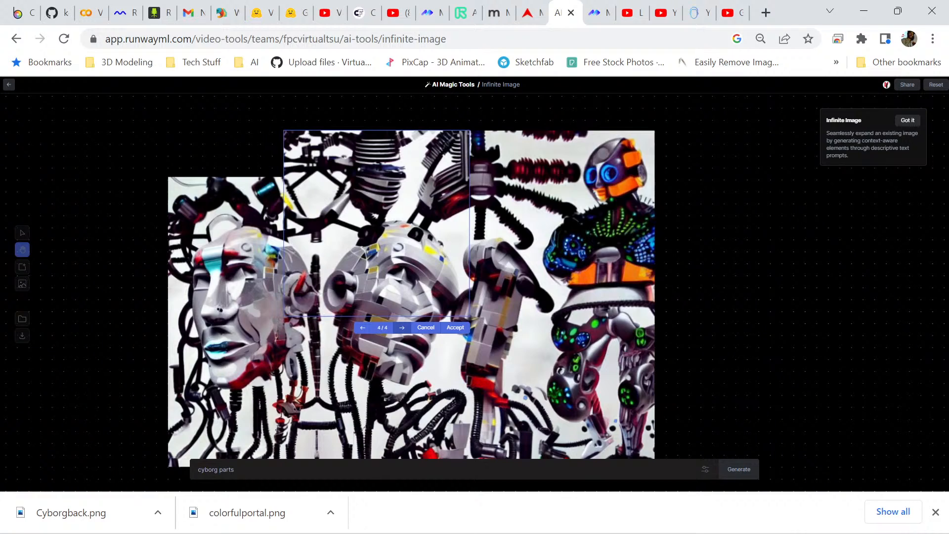
pyautogui.click(402, 327)
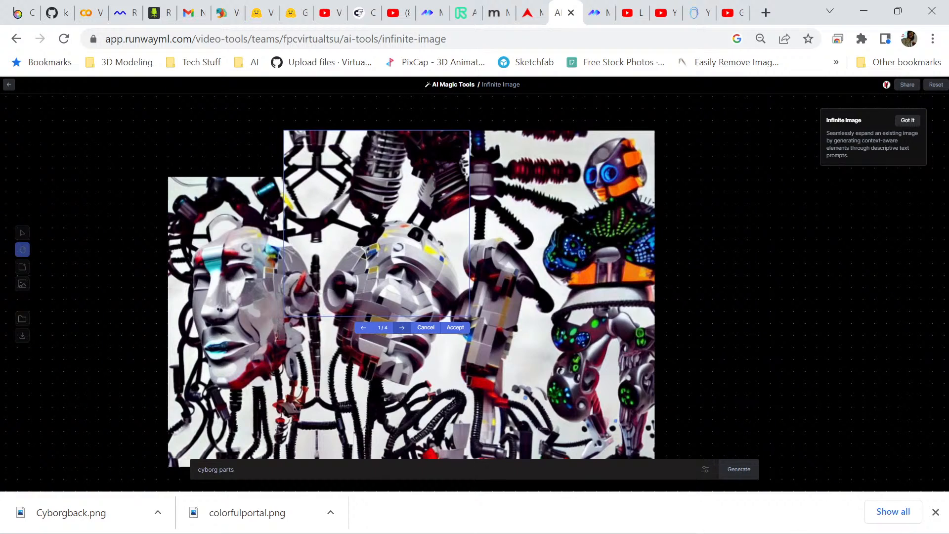
pyautogui.click(402, 328)
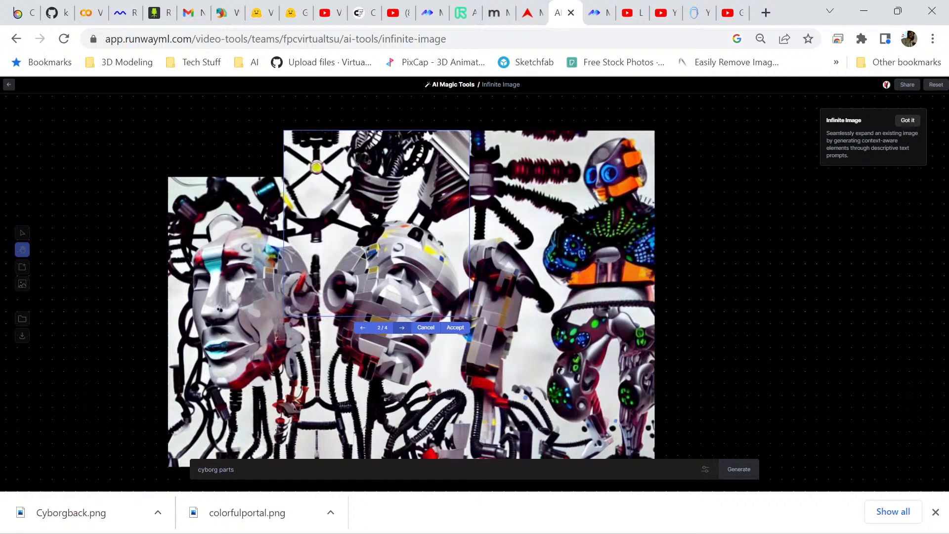
# Compare the generated variations for the gap above the middle robot head, and discard them all.
pyautogui.click(402, 327)
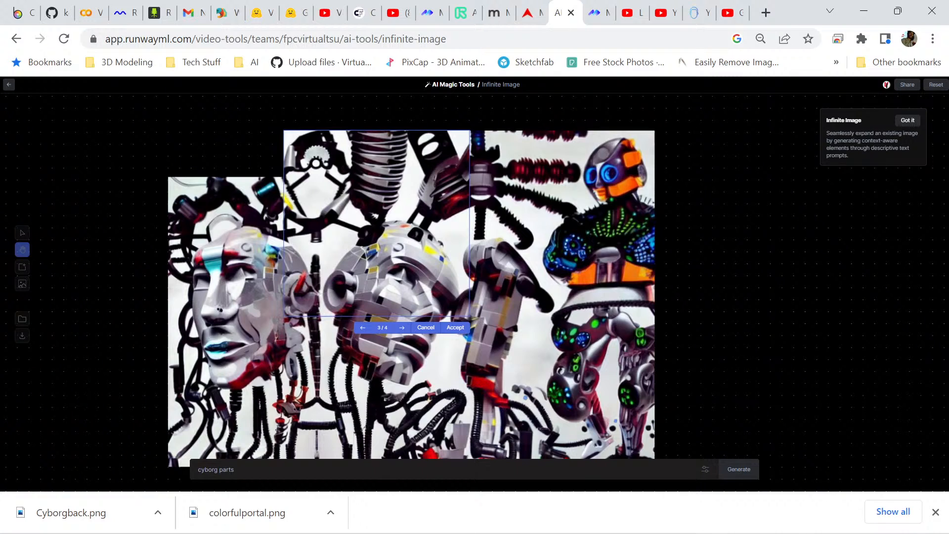
pyautogui.moveTo(345, 242); pyautogui.dragTo(361, 240)
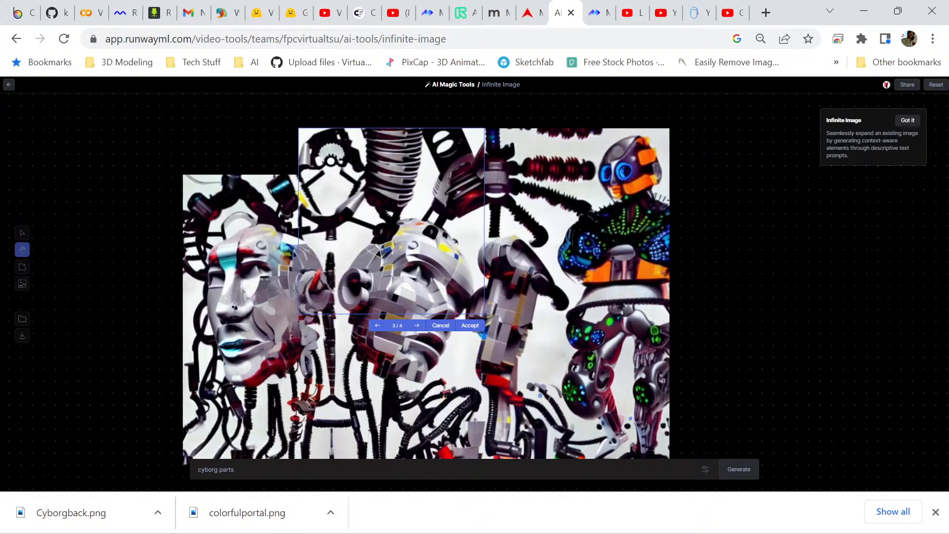
pyautogui.click(417, 325)
pyautogui.click(417, 326)
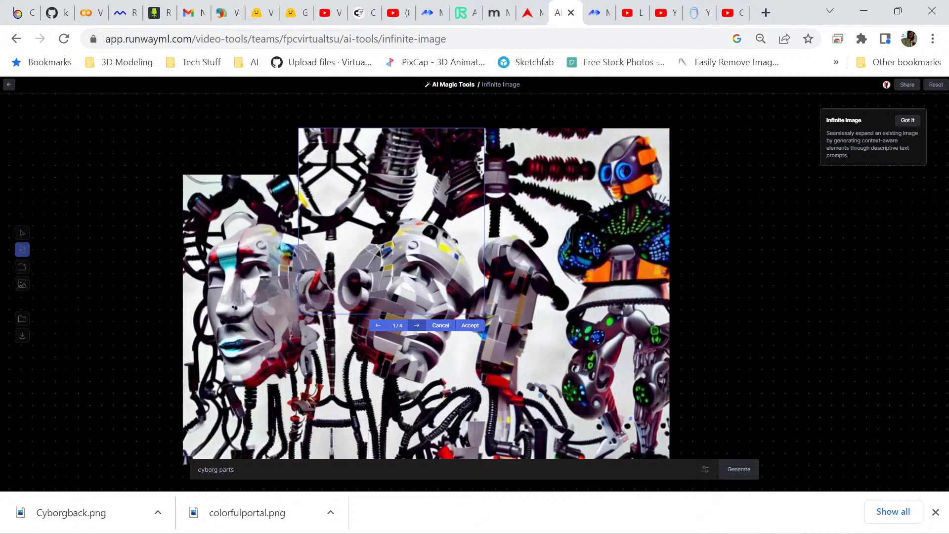
pyautogui.click(417, 325)
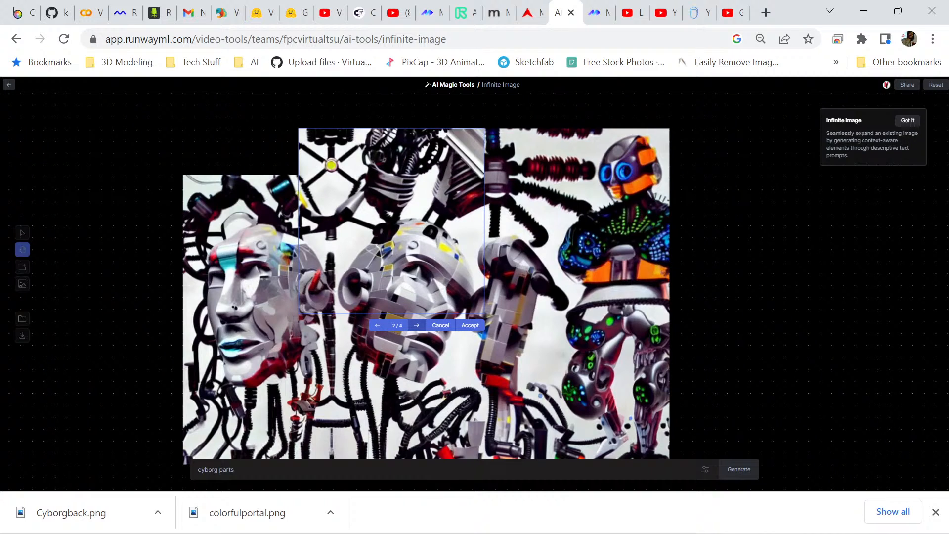
pyautogui.click(417, 325)
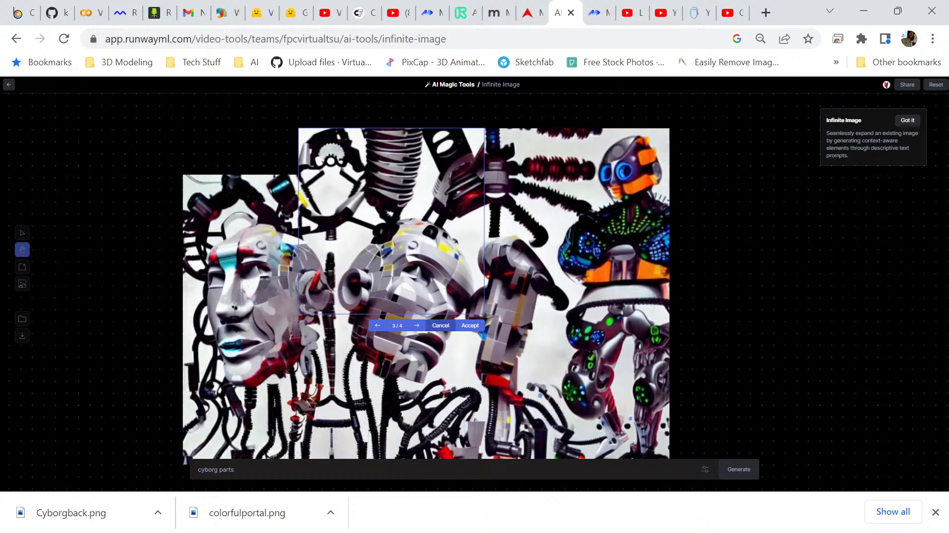
pyautogui.click(440, 325)
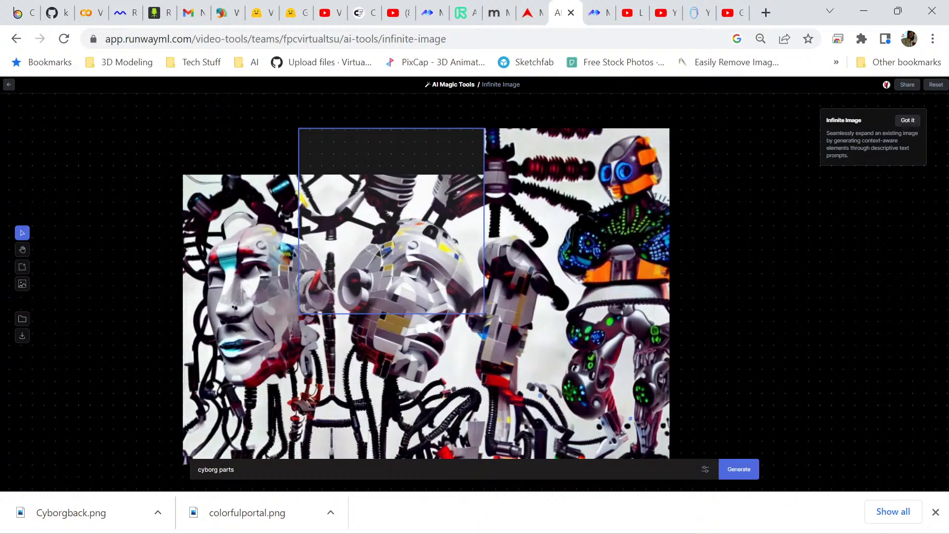
# Shift the generation frame slightly right over the top gap, generate from the "cyborg parts" prompt, and accept variation 2 of 4.
pyautogui.moveTo(408, 220); pyautogui.dragTo(421, 219)
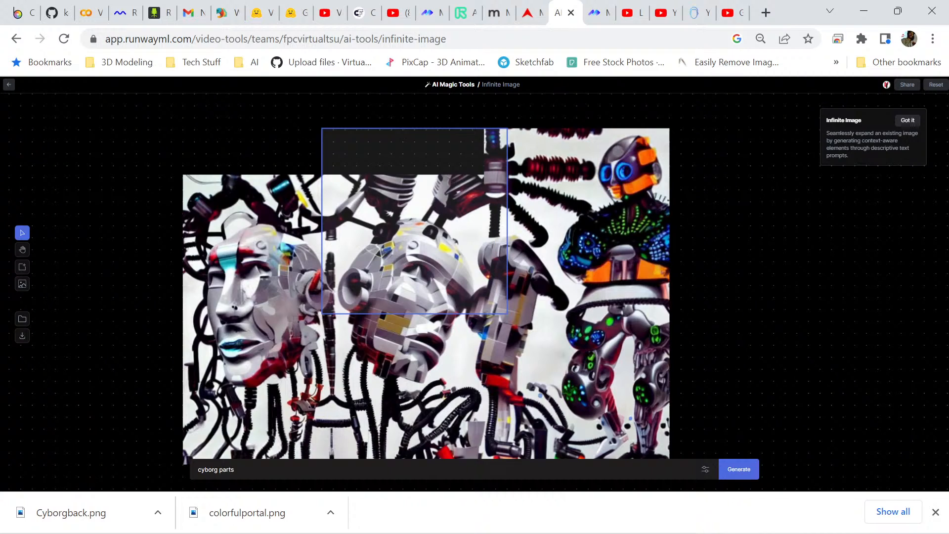
pyautogui.click(739, 469)
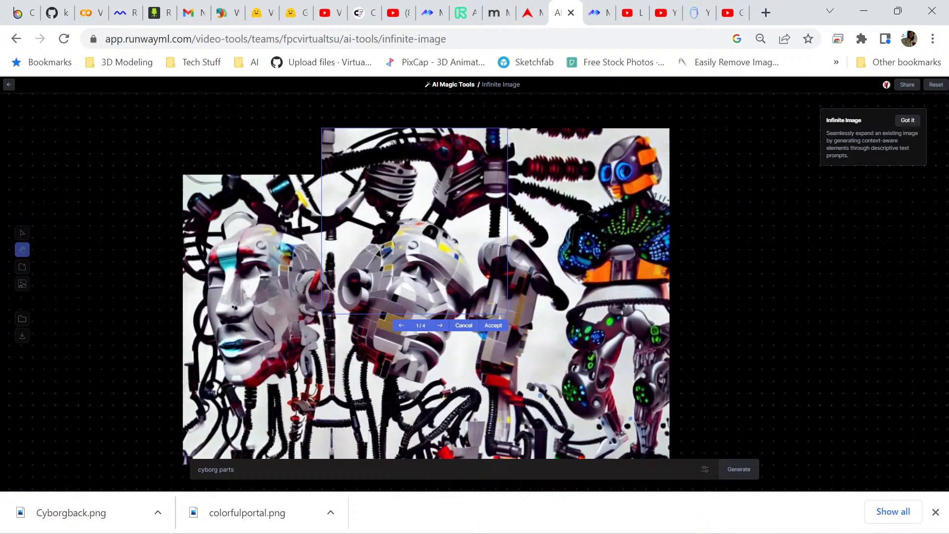
pyautogui.click(440, 326)
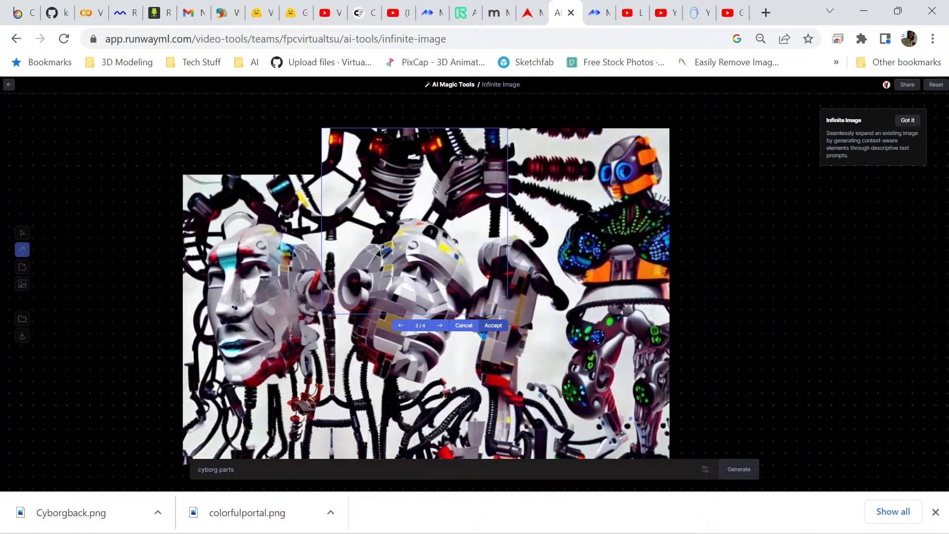
pyautogui.click(493, 326)
# Fill the remaining gap at the image's top-left corner from the "cyborg parts" prompt and accept variation 1 of 4.
pyautogui.moveTo(424, 237); pyautogui.dragTo(286, 237)
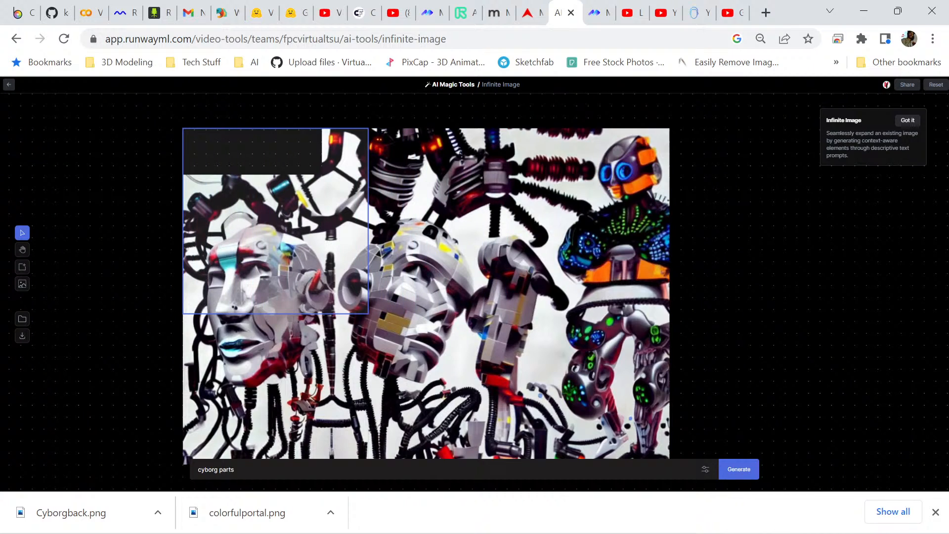
pyautogui.press('h')
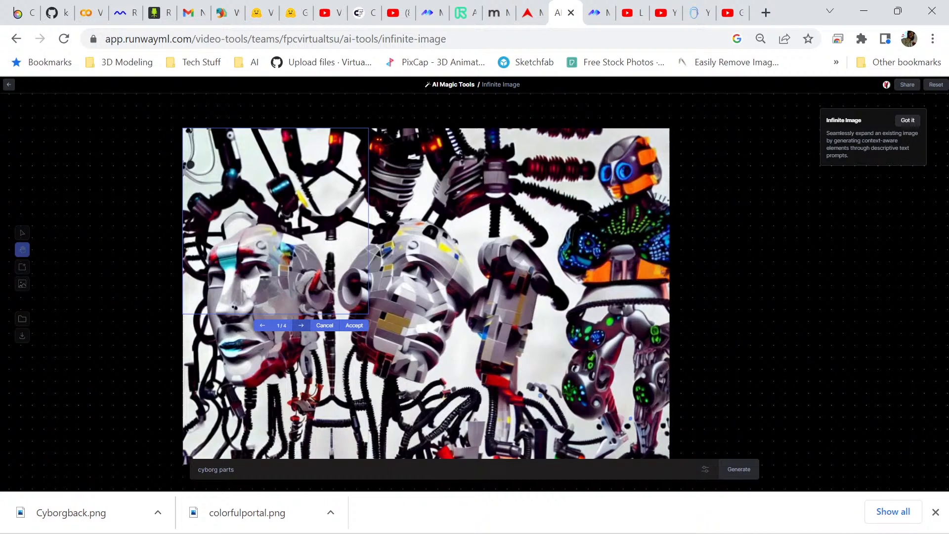
pyautogui.click(301, 325)
pyautogui.click(301, 326)
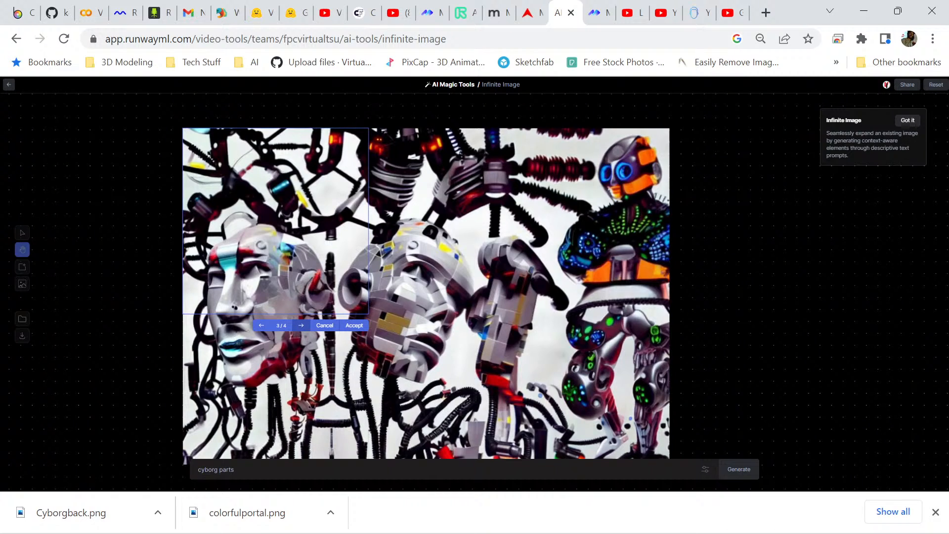
pyautogui.click(301, 325)
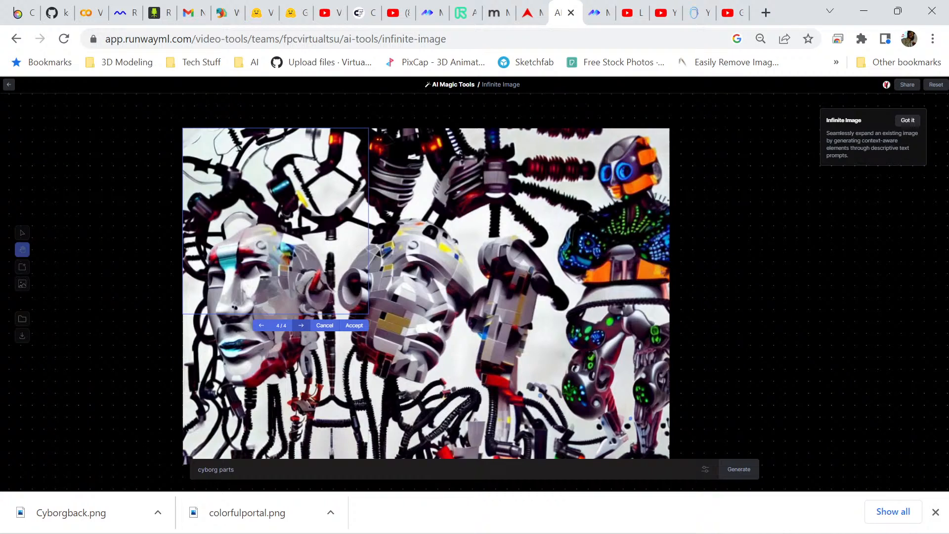
pyautogui.click(301, 326)
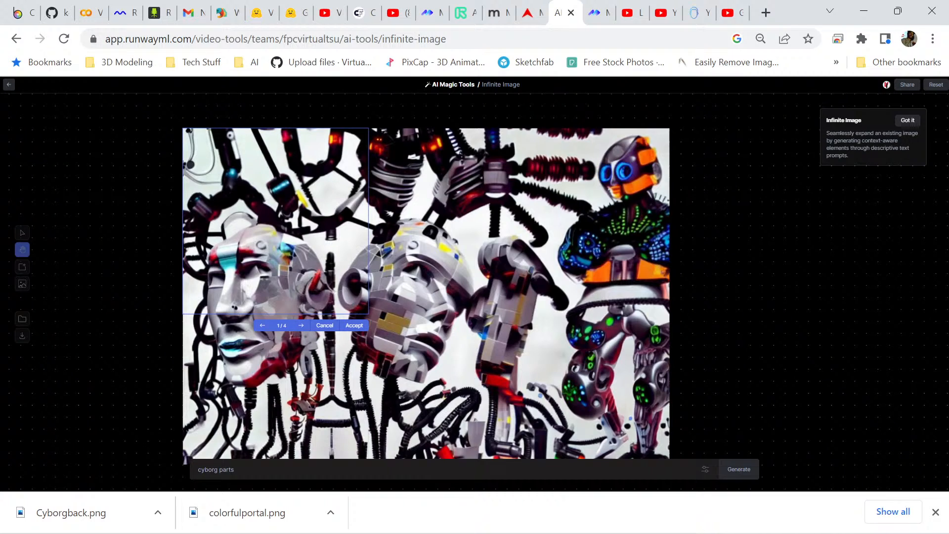
pyautogui.click(354, 326)
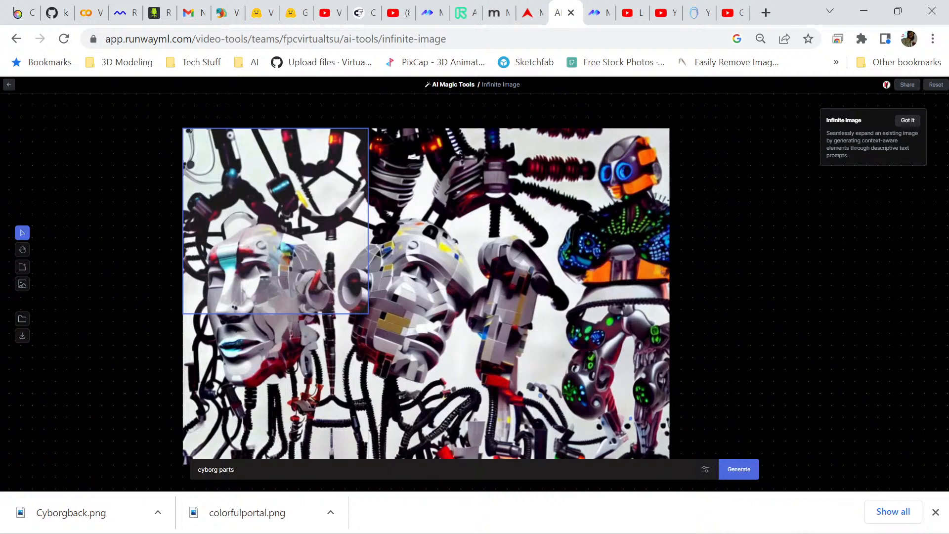
# Try to extend the image past its right edge beside the robot figure using the "cyborg parts" prompt.
pyautogui.moveTo(276, 221); pyautogui.dragTo(612, 221)
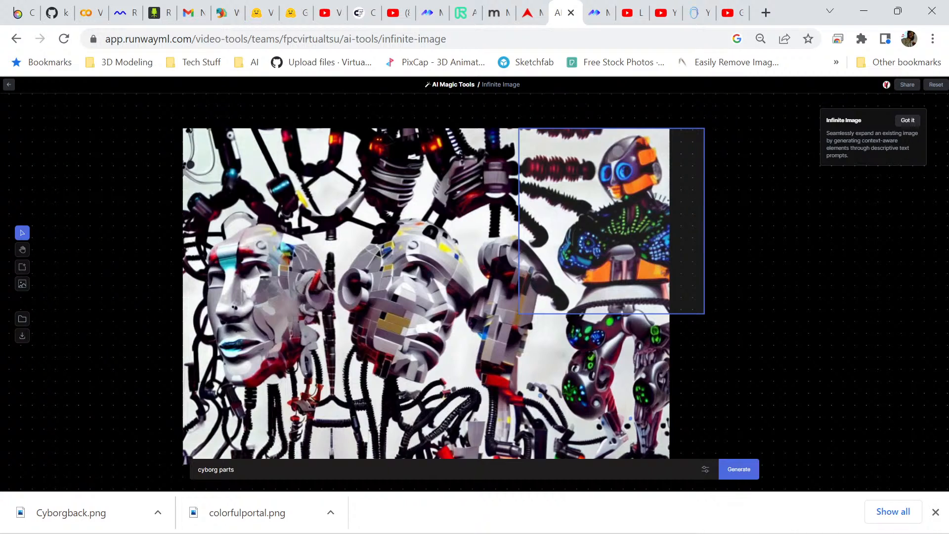
pyautogui.press('h')
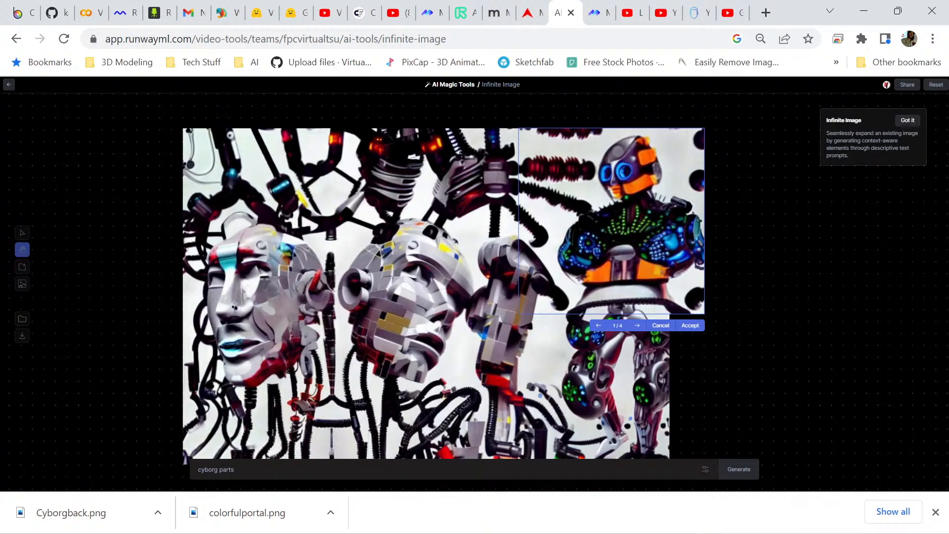
pyautogui.click(637, 326)
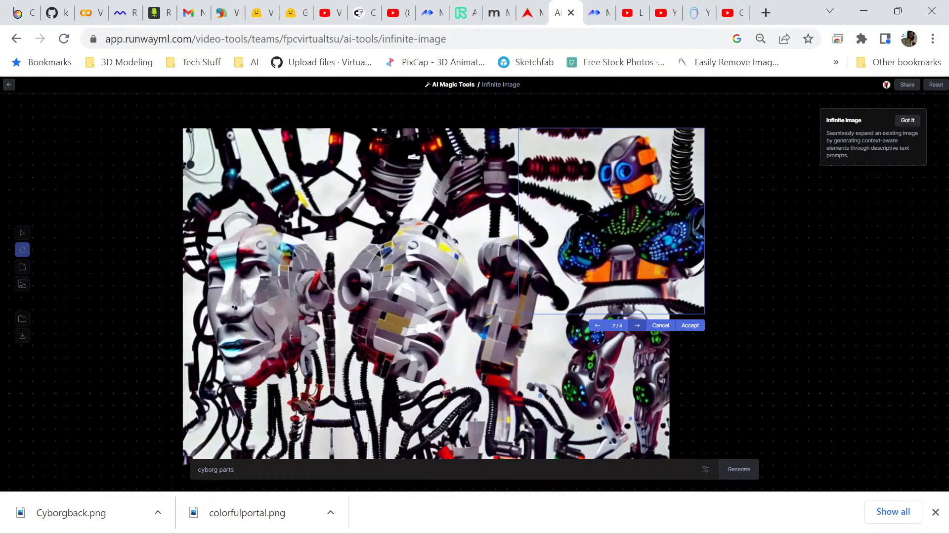
pyautogui.click(637, 326)
pyautogui.click(638, 326)
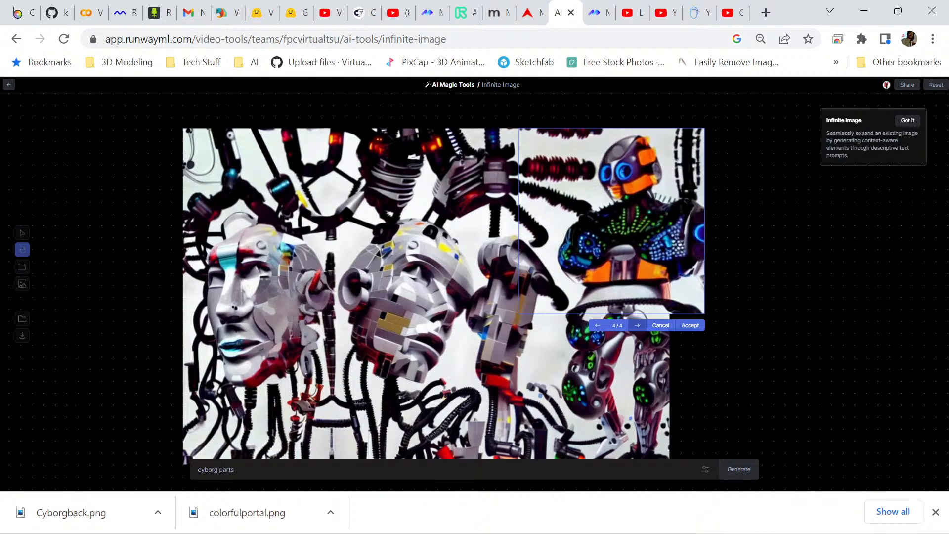
pyautogui.click(638, 325)
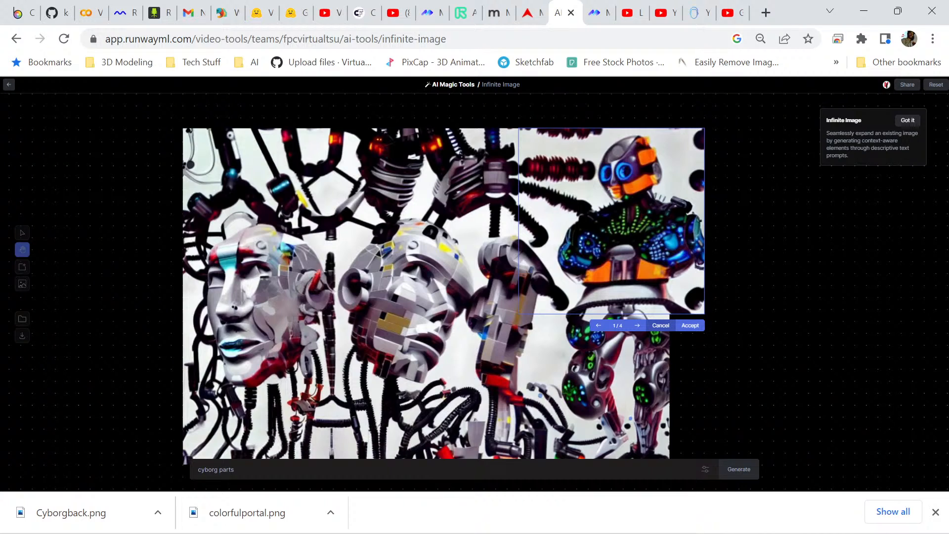
pyautogui.click(661, 325)
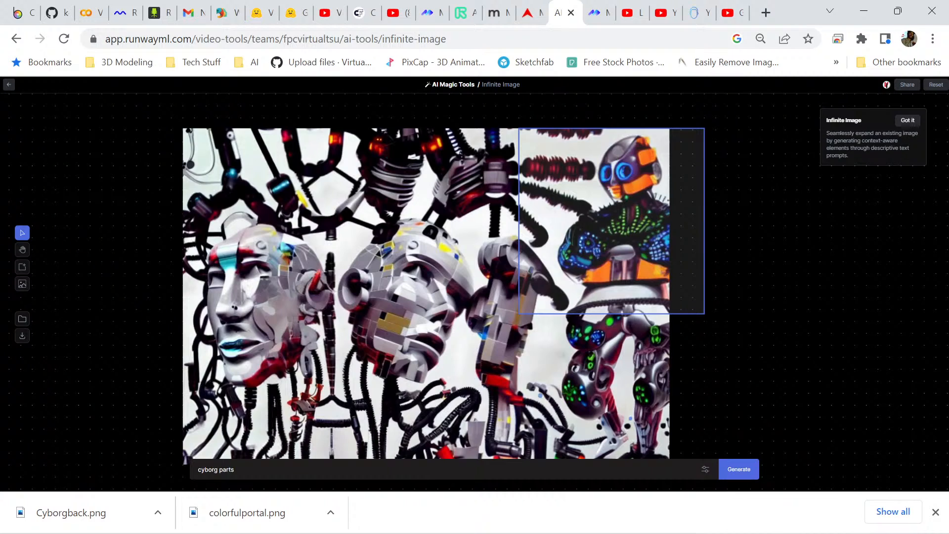
pyautogui.moveTo(612, 221); pyautogui.dragTo(635, 221)
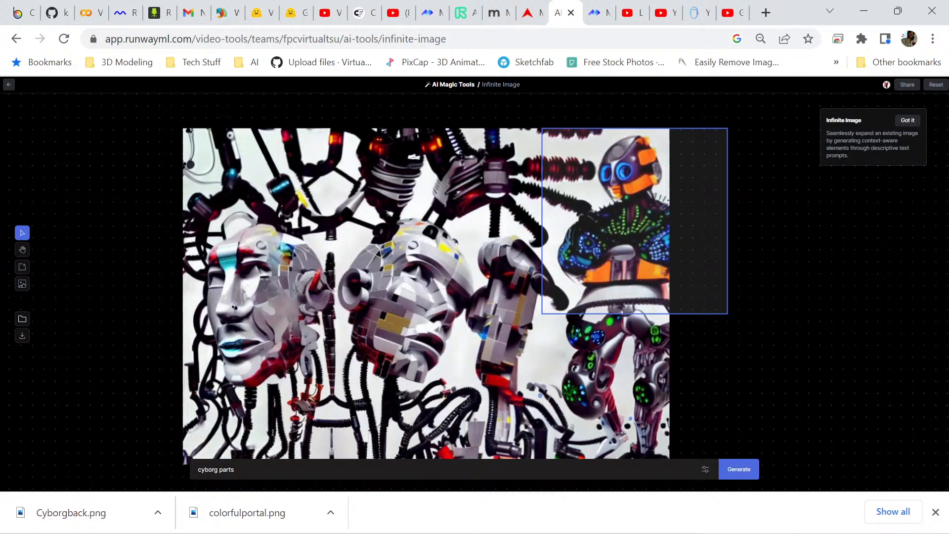
# Start downloading the expanded image and look through the existing files in the Backgrounds save folder.
pyautogui.click(22, 336)
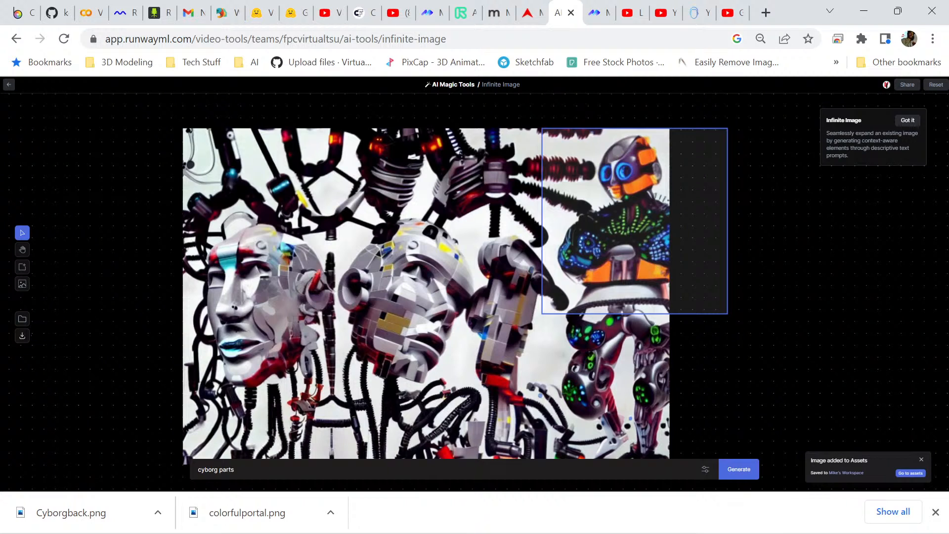
pyautogui.scroll(-5, 442, 257)
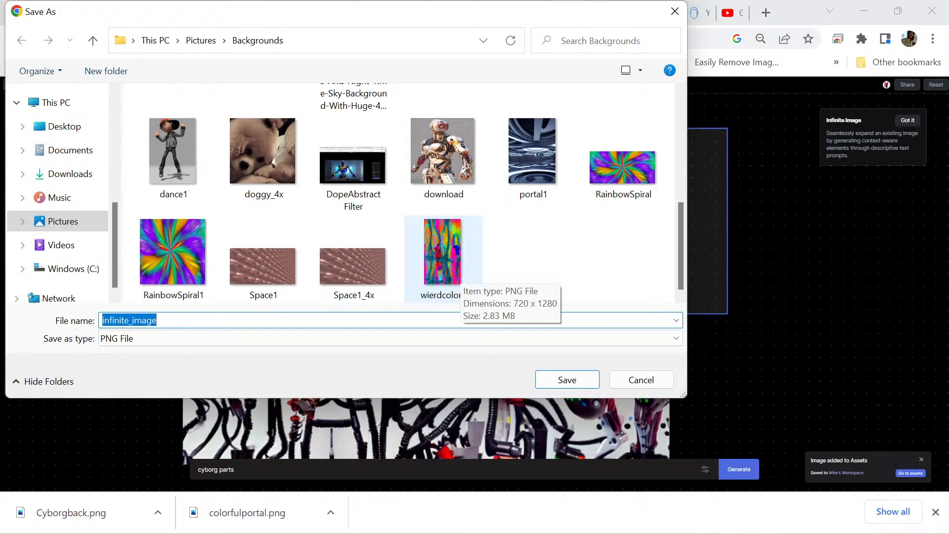
pyautogui.scroll(5, 443, 262)
pyautogui.scroll(3, 442, 227)
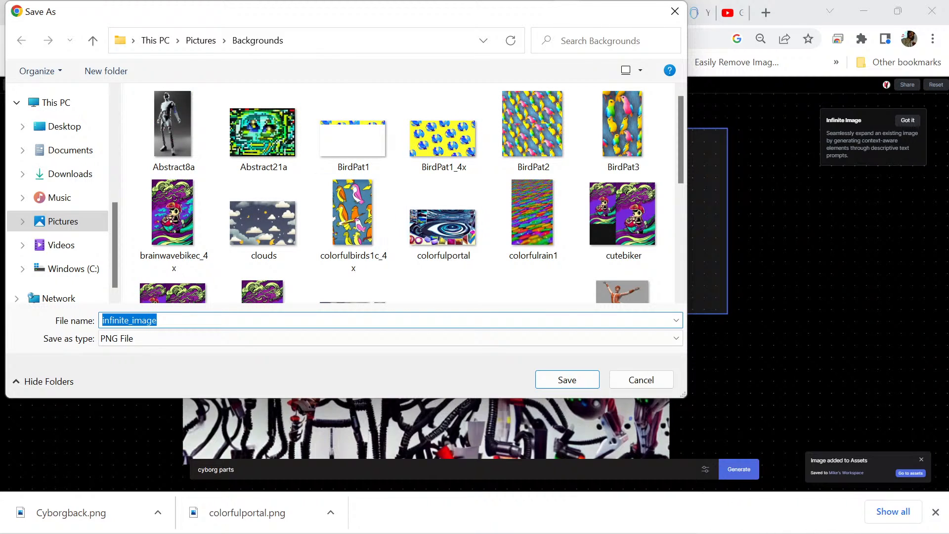
pyautogui.scroll(-3, 443, 222)
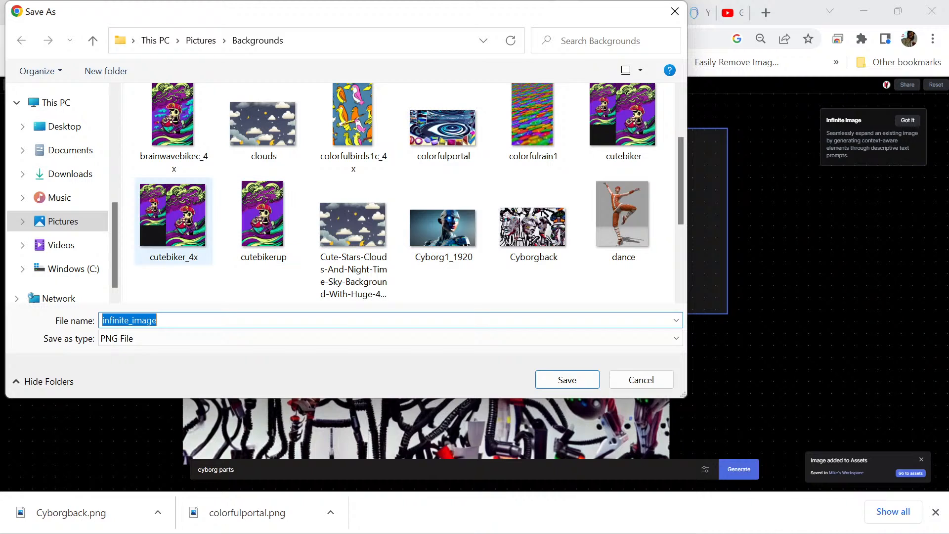
pyautogui.scroll(-5, 444, 129)
pyautogui.scroll(5, 534, 144)
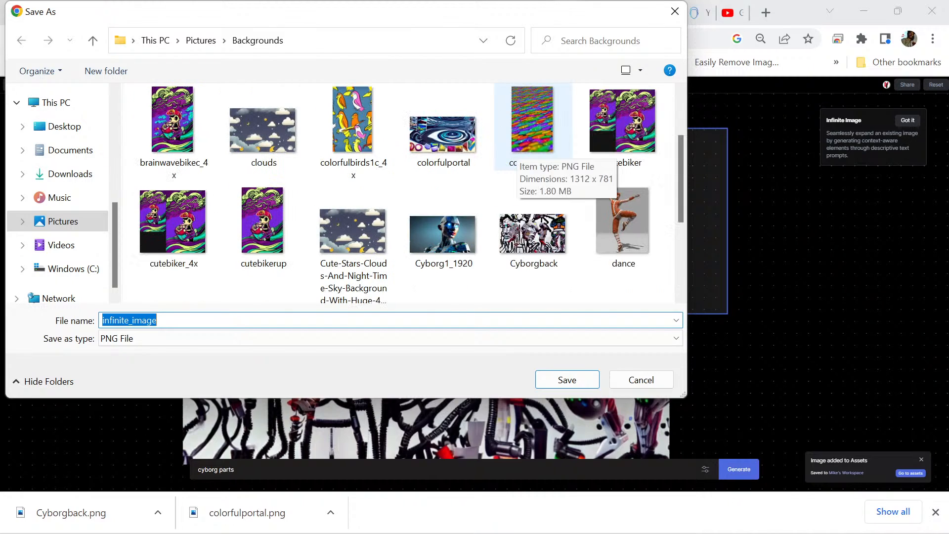
pyautogui.scroll(-4, 395, 198)
pyautogui.scroll(3, 396, 198)
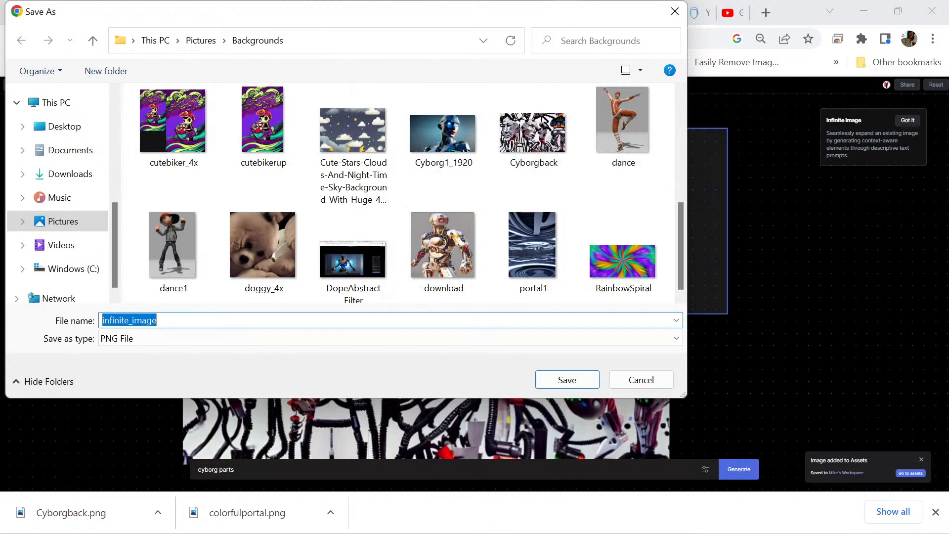
pyautogui.scroll(4, 396, 198)
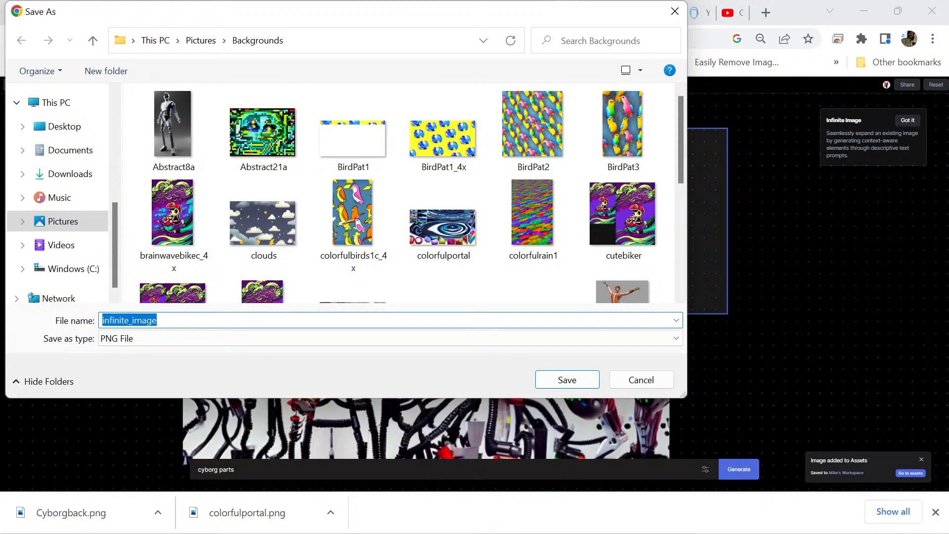
# Name the download Cyborgbacka and save it as a PNG file in the Backgrounds folder.
pyautogui.write('C')
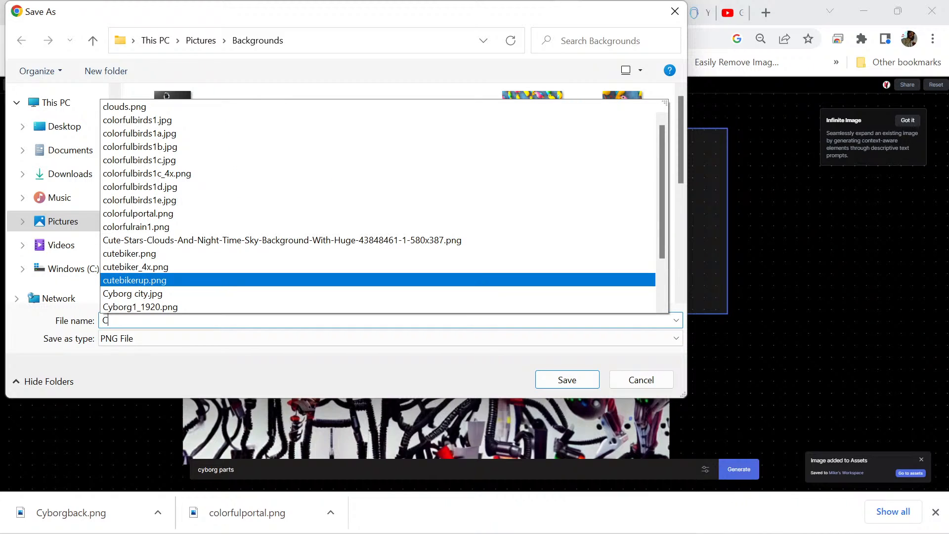
pyautogui.click(133, 294)
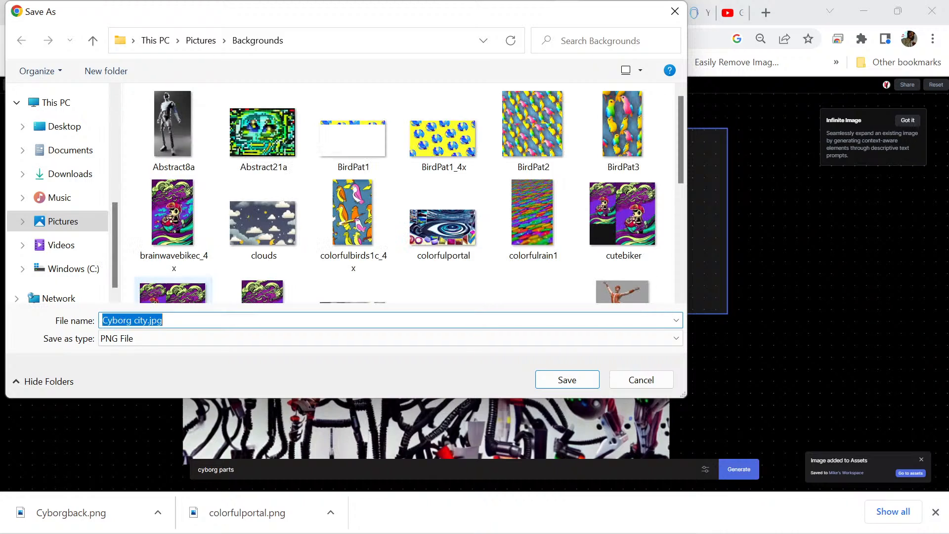
pyautogui.click(167, 321)
pyautogui.moveTo(131, 320); pyautogui.dragTo(162, 320)
pyautogui.write('back')
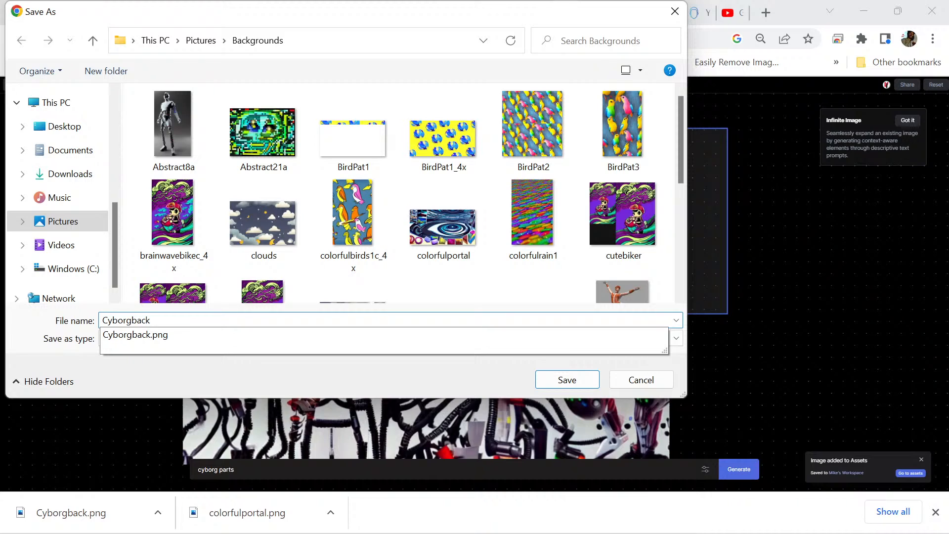
pyautogui.press('Return')
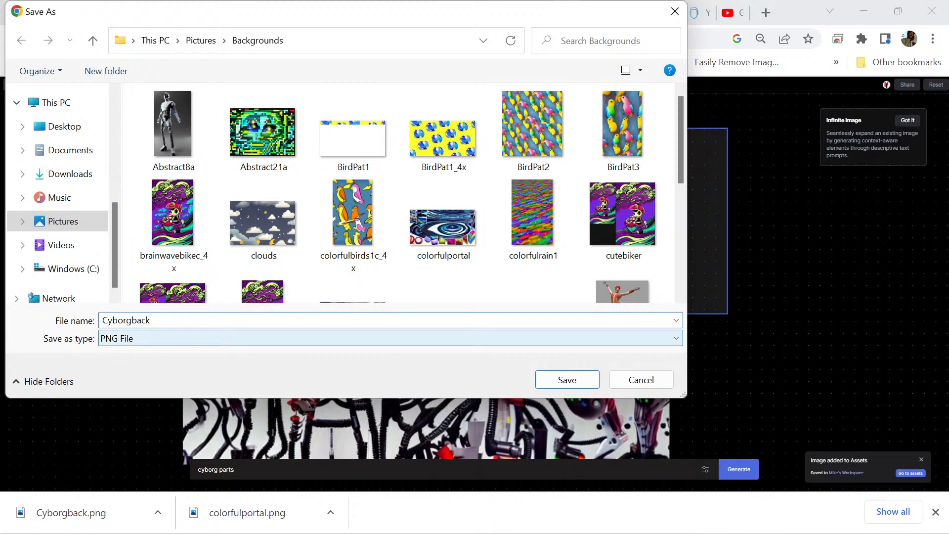
pyautogui.write('a')
pyautogui.click(567, 380)
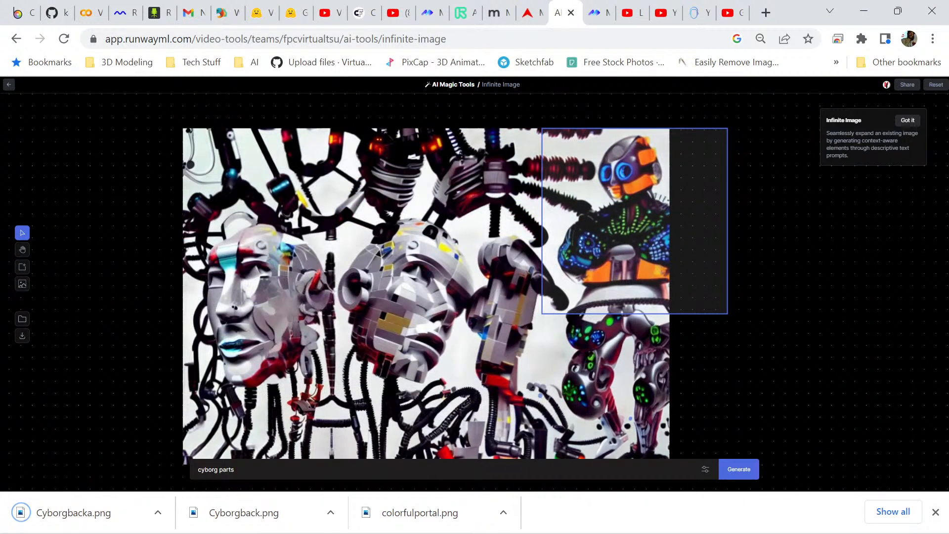
# Extend the image past its right edge beside the robot's torso from the "cyborg parts" prompt and accept variation 4 of 4.
pyautogui.moveTo(634, 221); pyautogui.dragTo(646, 221)
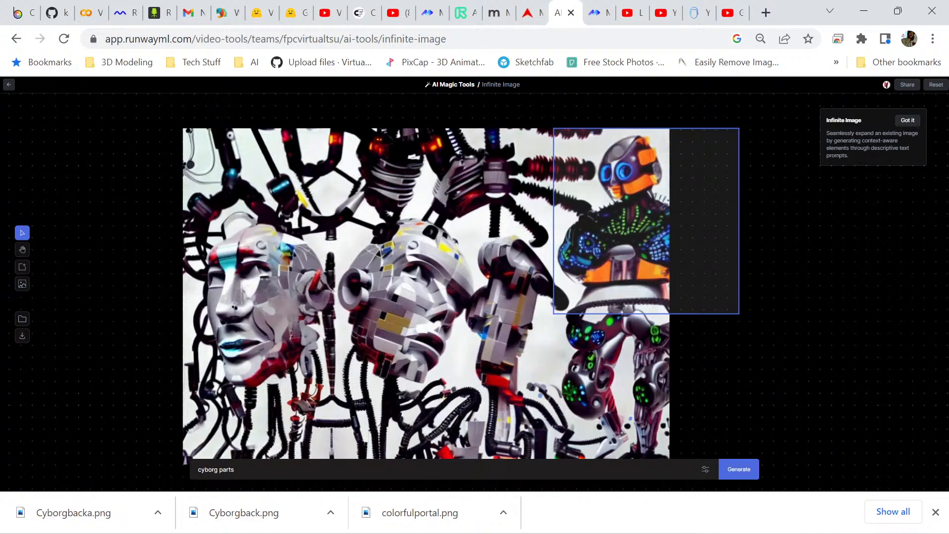
pyautogui.press('h')
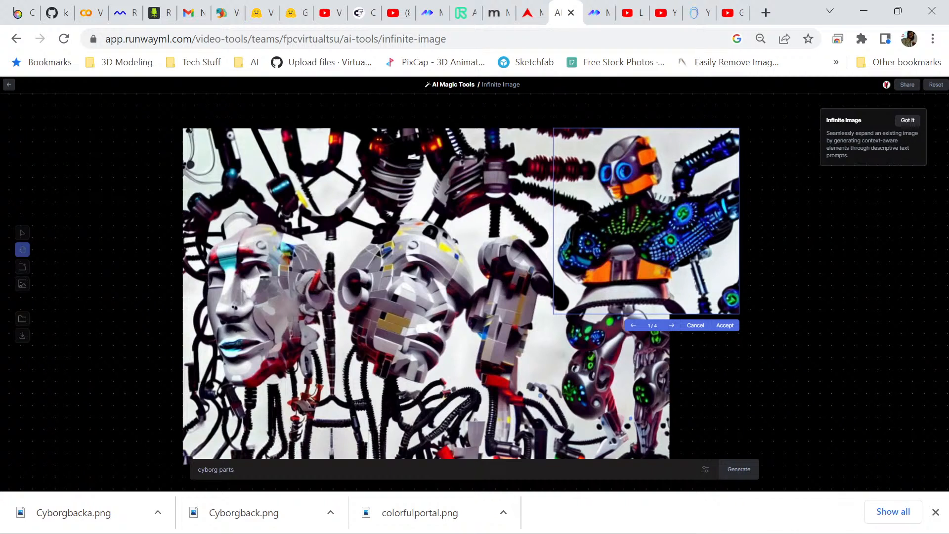
pyautogui.click(673, 326)
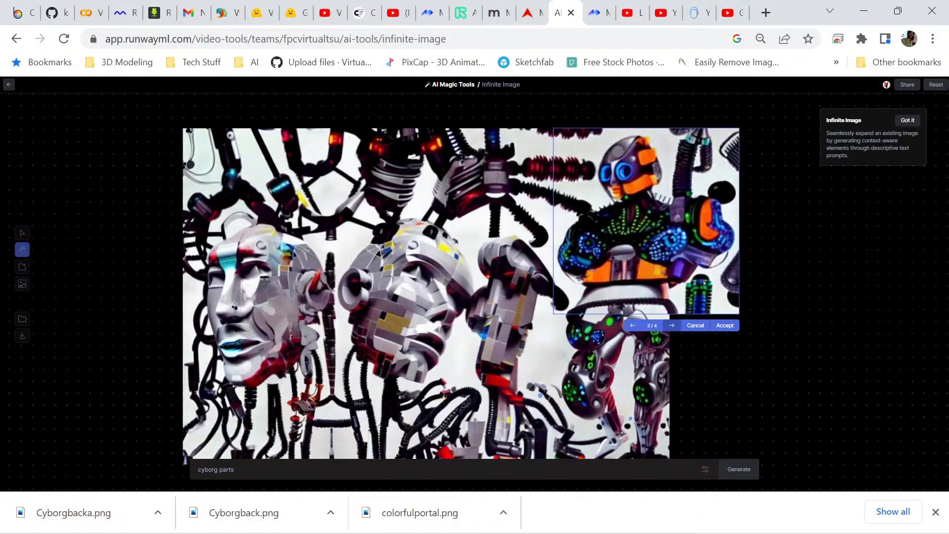
pyautogui.click(672, 325)
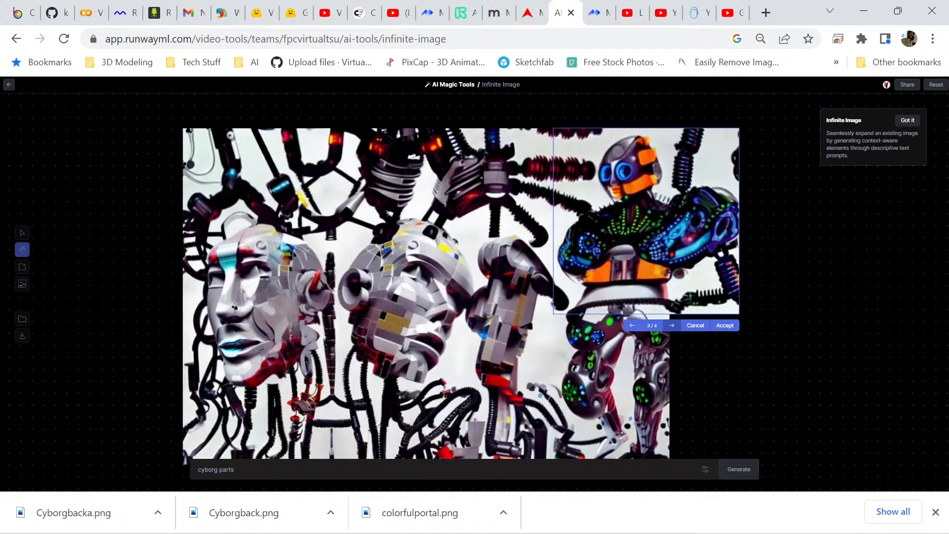
pyautogui.click(672, 325)
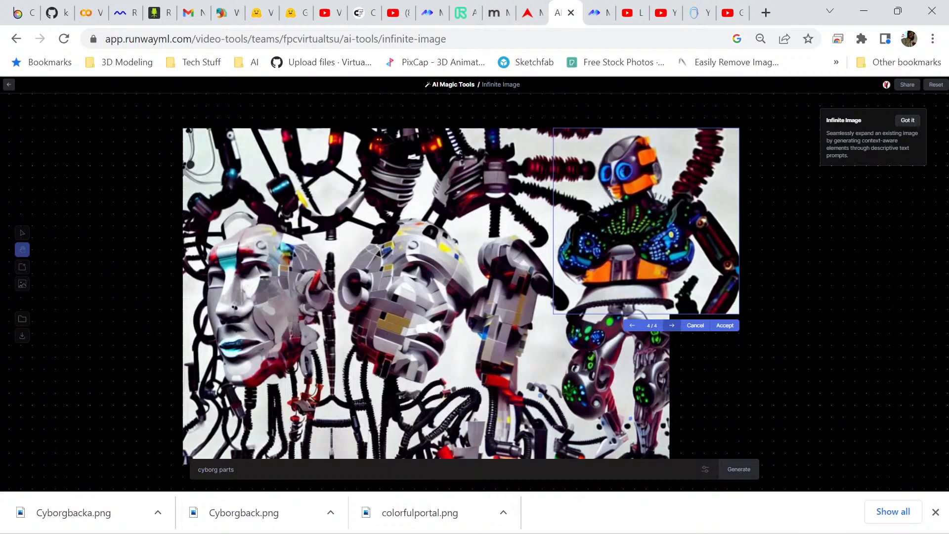
pyautogui.click(726, 325)
# Generate "cyborg parts" variations for the empty area beside the robot's legs, overlapping the newly added arm.
pyautogui.moveTo(653, 232); pyautogui.dragTo(653, 383)
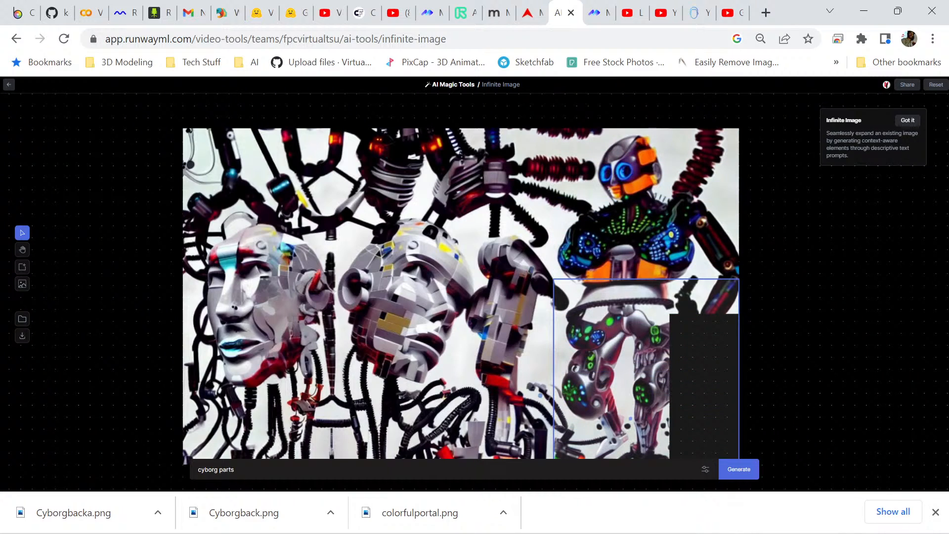
pyautogui.click(739, 469)
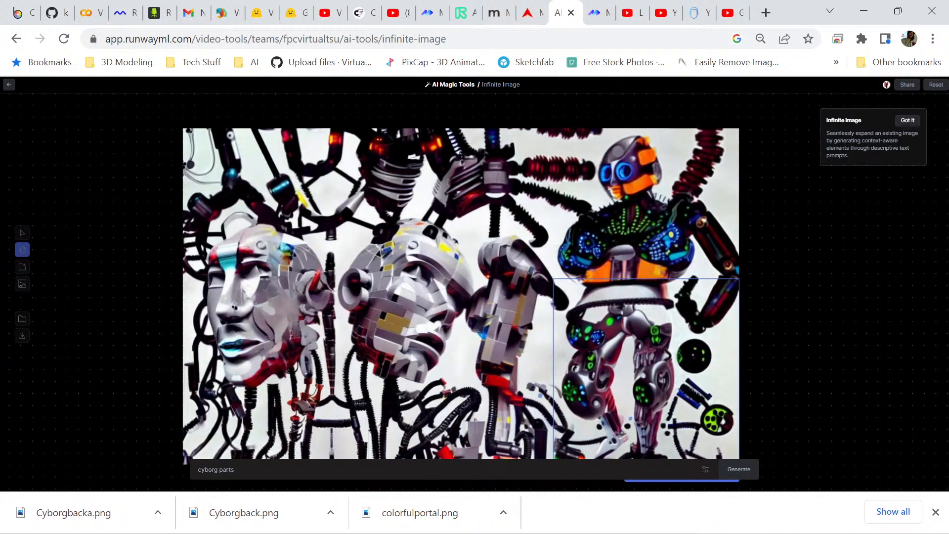
pyautogui.scroll(-1, 693, 391)
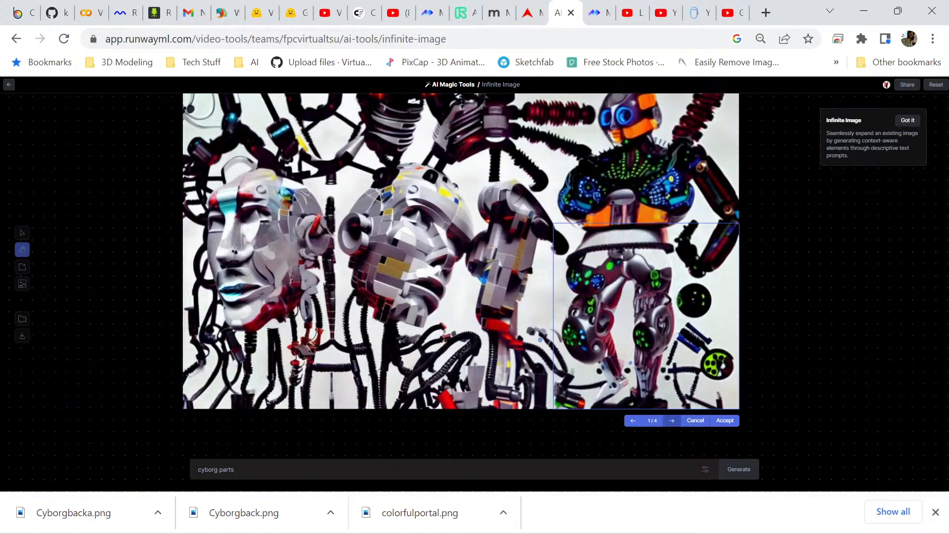
# Compare the four variations generated beside the robot's legs and accept variation 4 of 4.
pyautogui.click(672, 421)
pyautogui.click(672, 421)
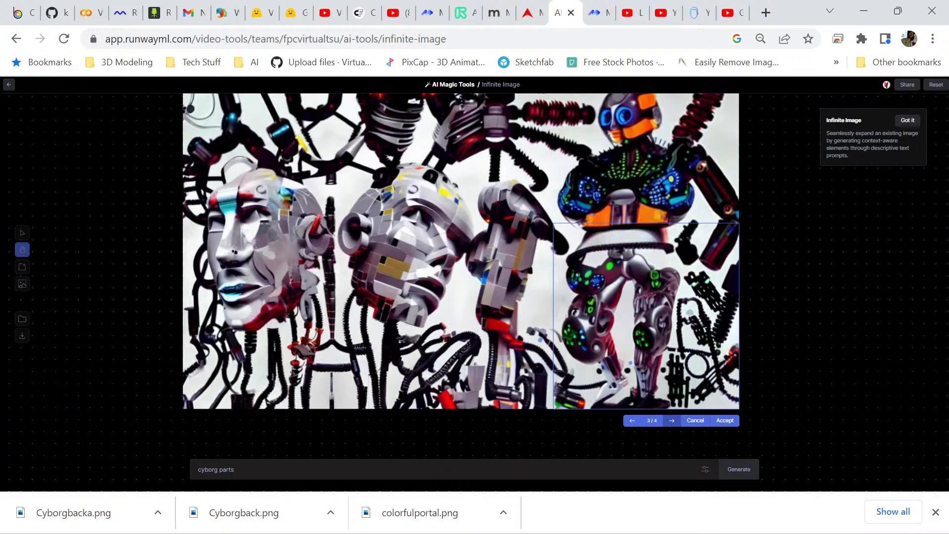
pyautogui.click(672, 421)
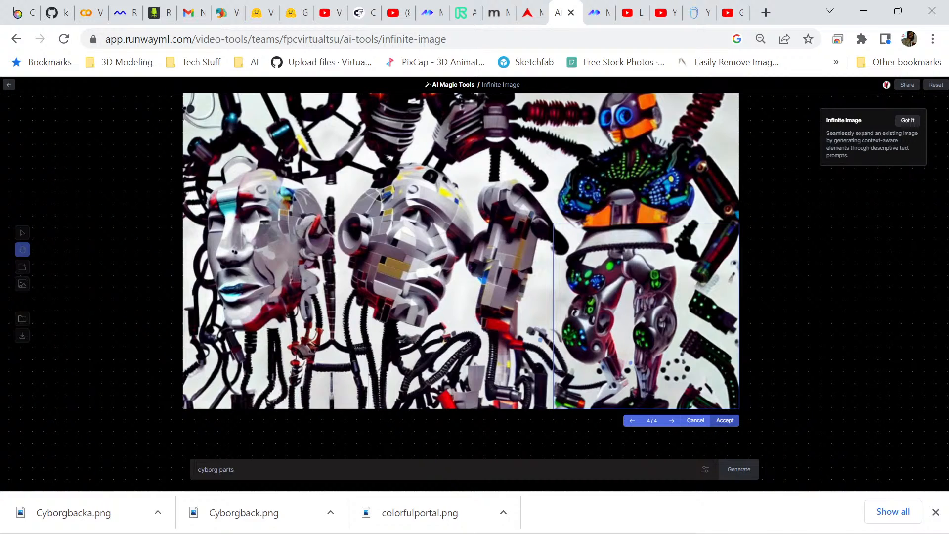
pyautogui.click(672, 421)
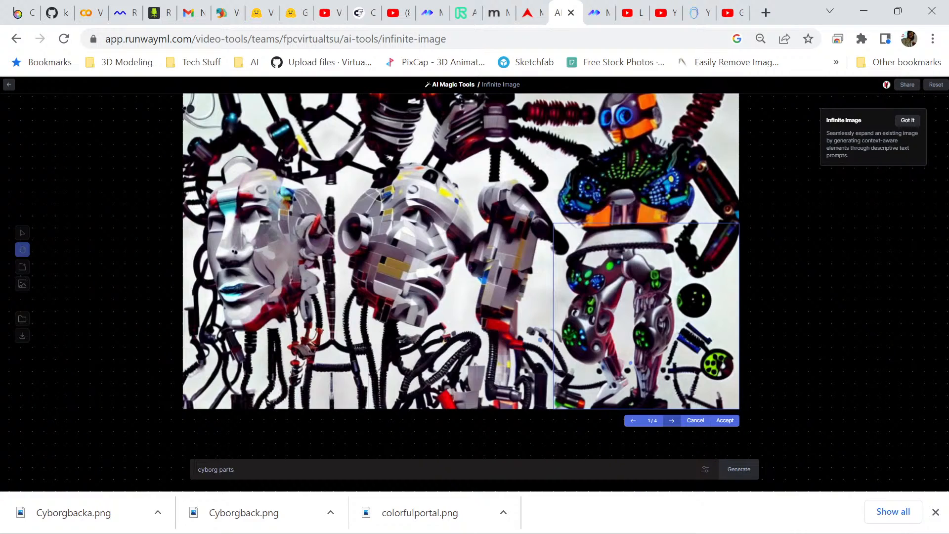
pyautogui.click(672, 420)
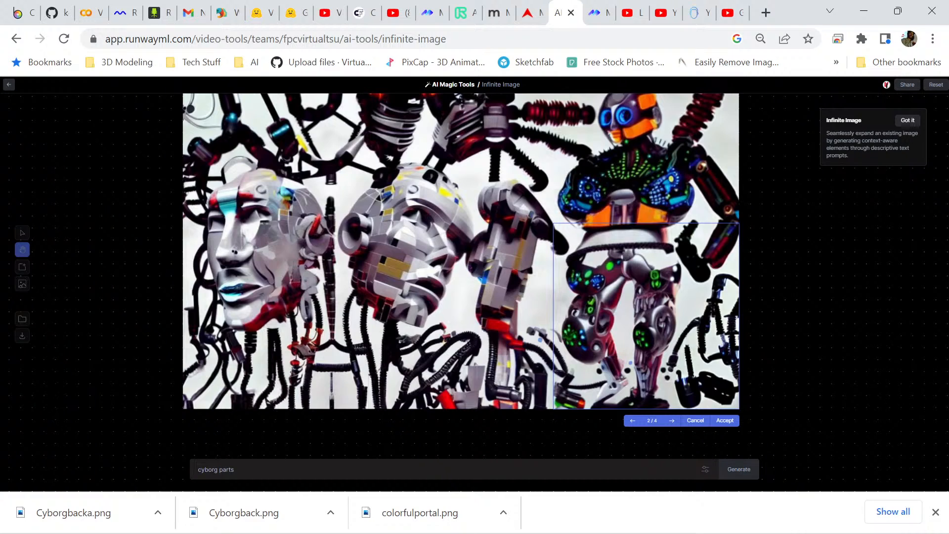
pyautogui.click(672, 420)
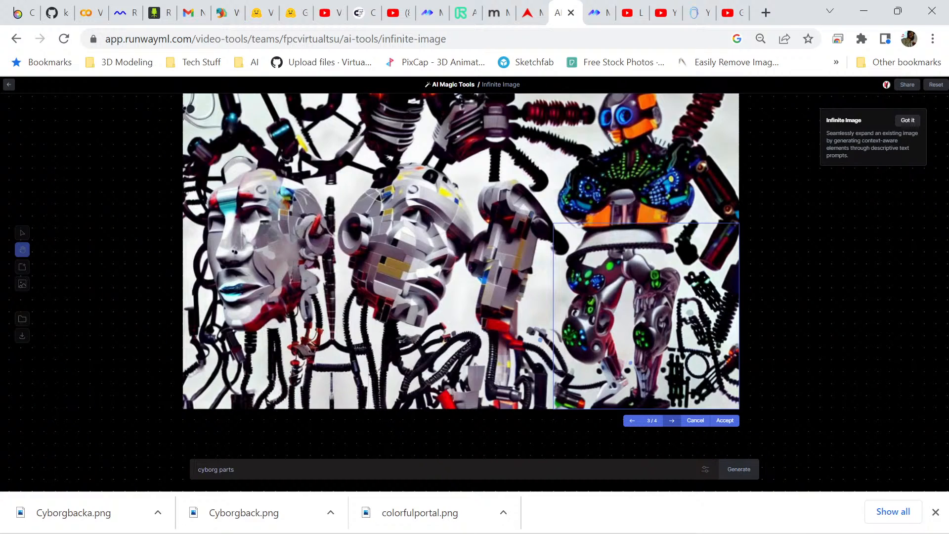
pyautogui.click(672, 421)
pyautogui.click(672, 420)
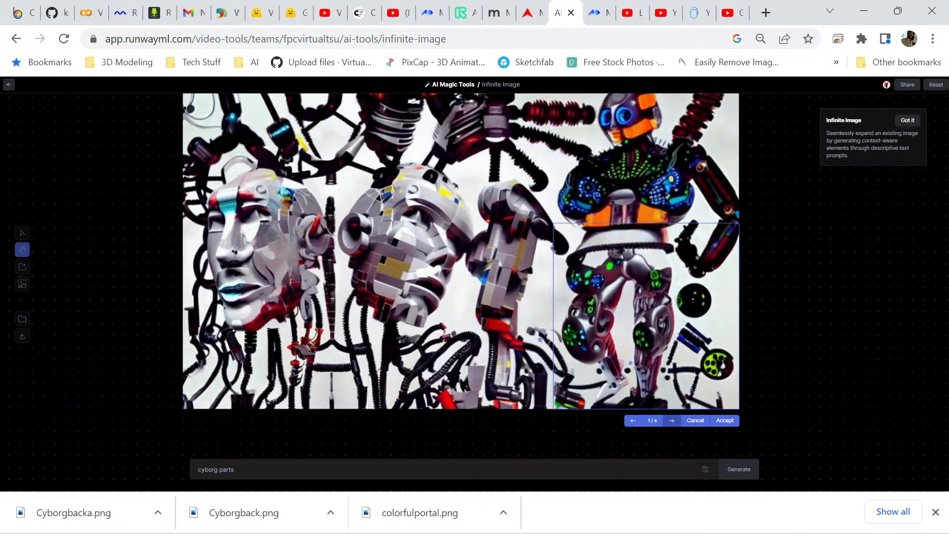
pyautogui.click(672, 420)
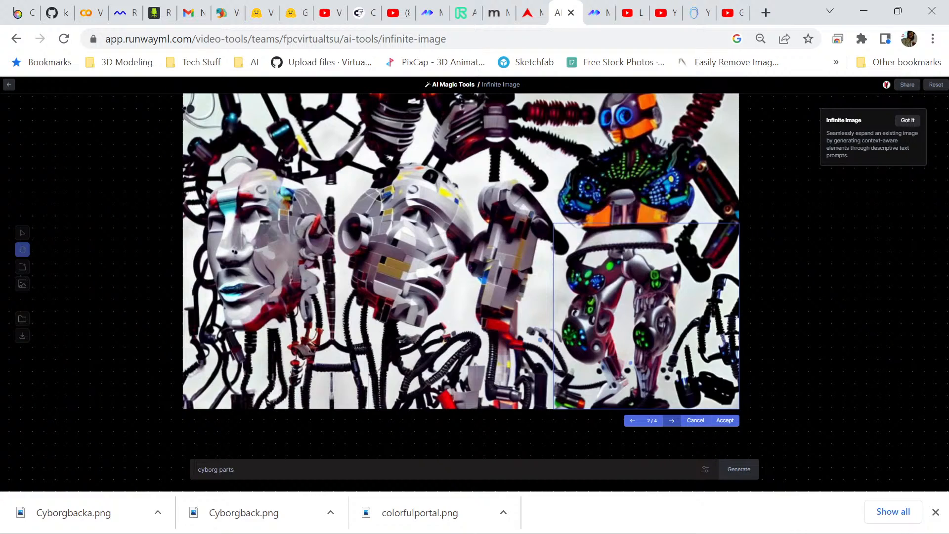
pyautogui.click(672, 420)
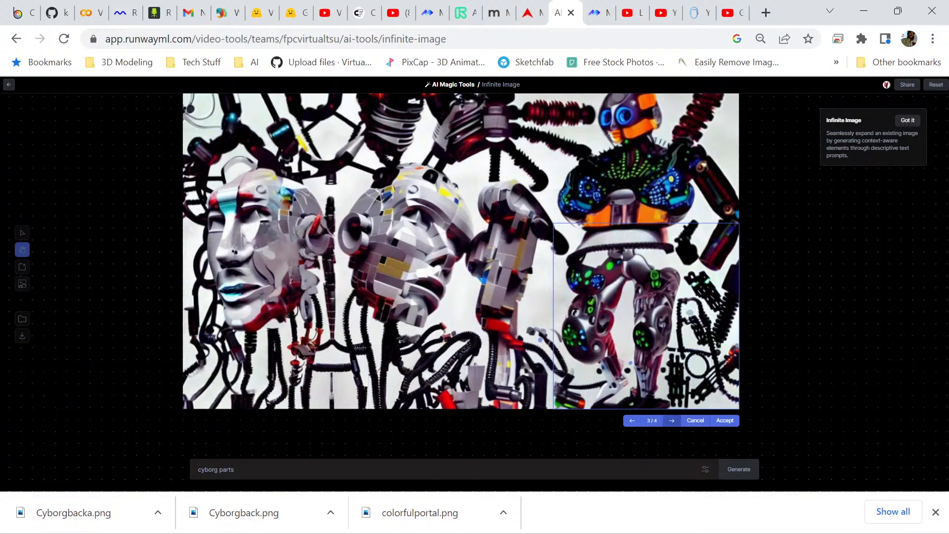
pyautogui.click(672, 421)
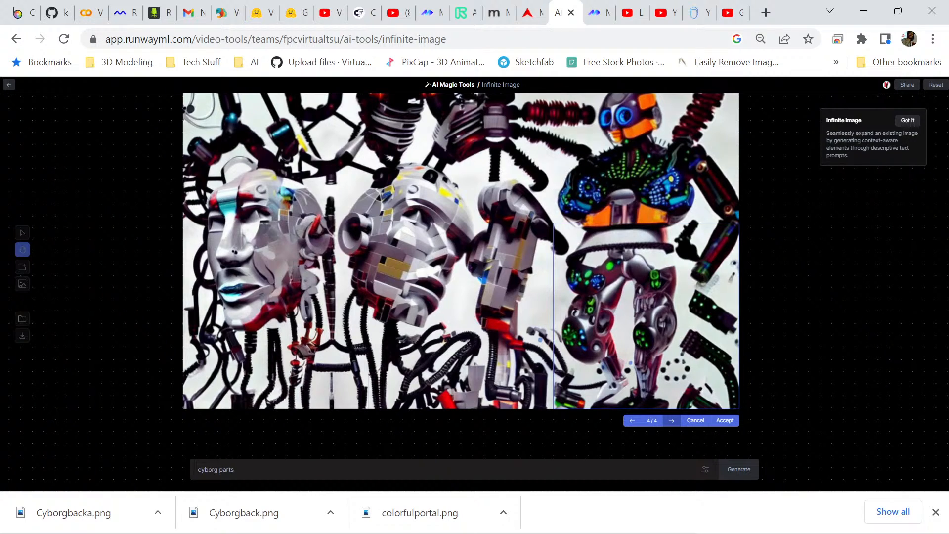
pyautogui.click(672, 420)
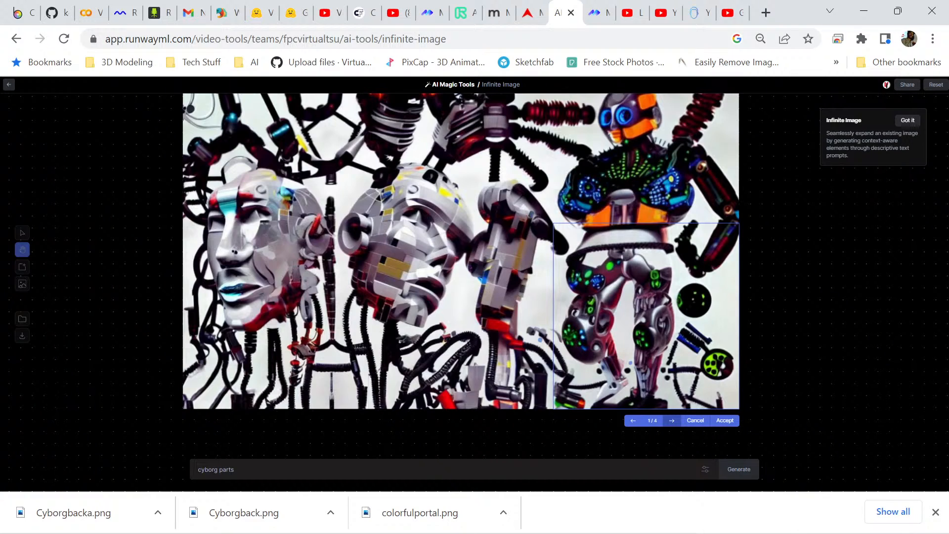
pyautogui.click(672, 420)
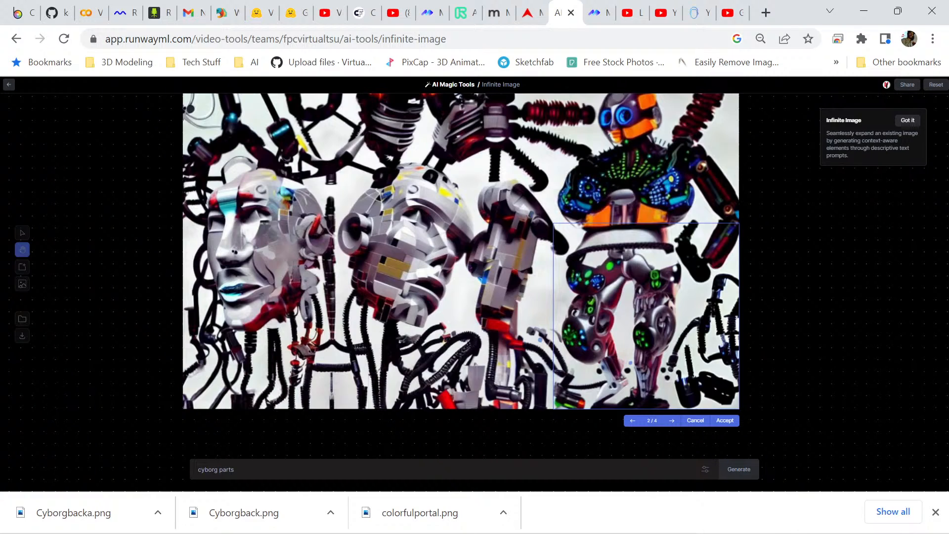
pyautogui.click(672, 420)
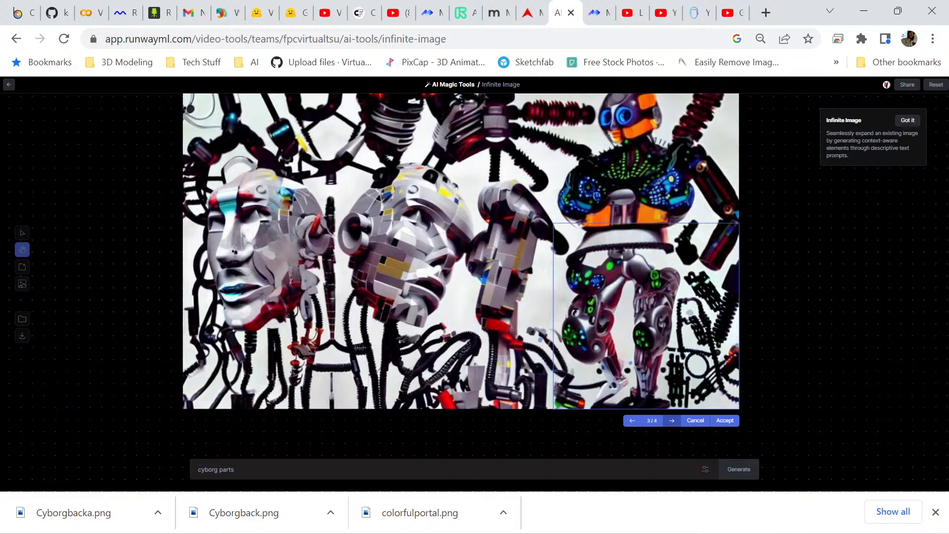
pyautogui.click(672, 420)
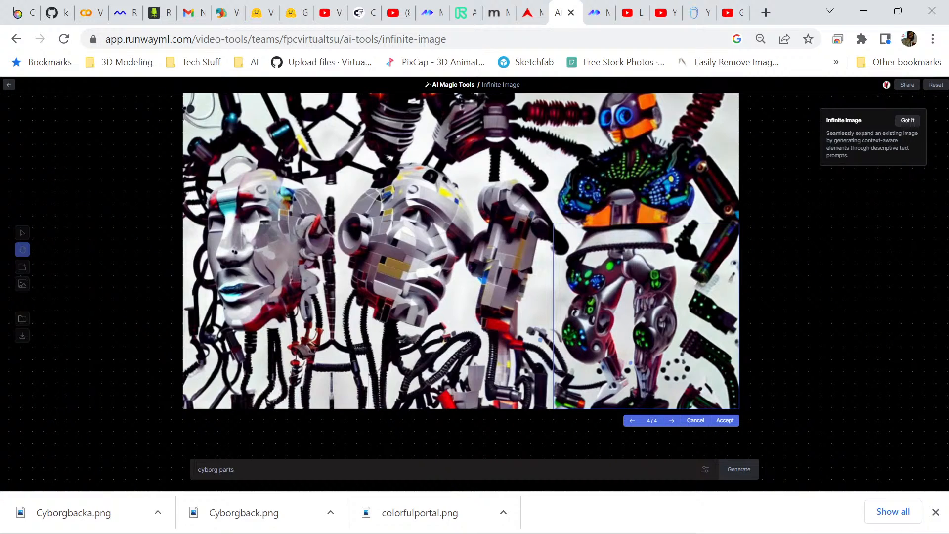
pyautogui.click(725, 420)
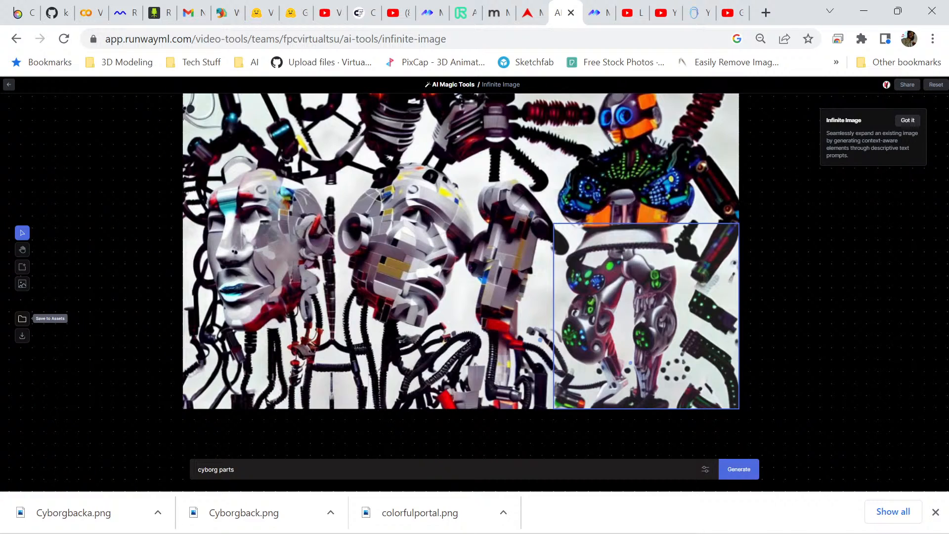
# Save the expanded cyborg image to Assets and reset the canvas.
pyautogui.click(23, 319)
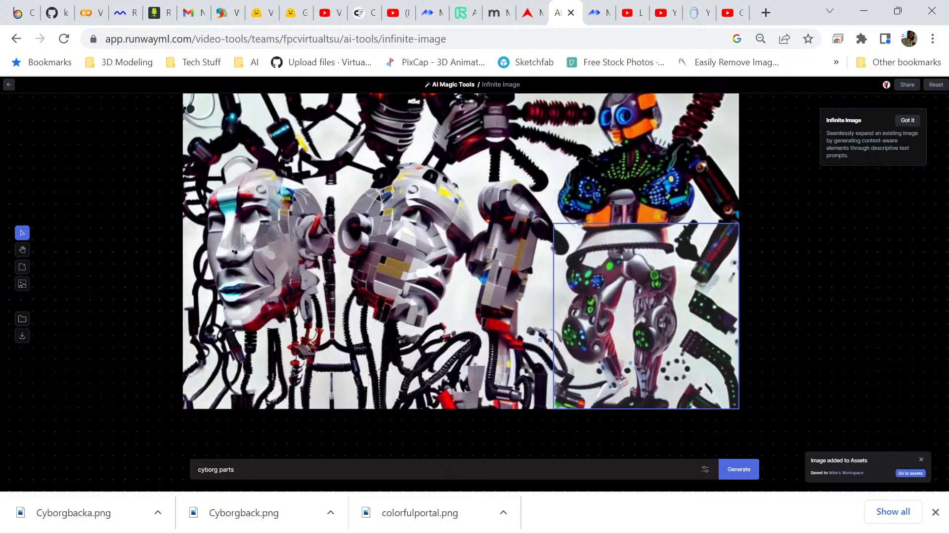
pyautogui.click(936, 85)
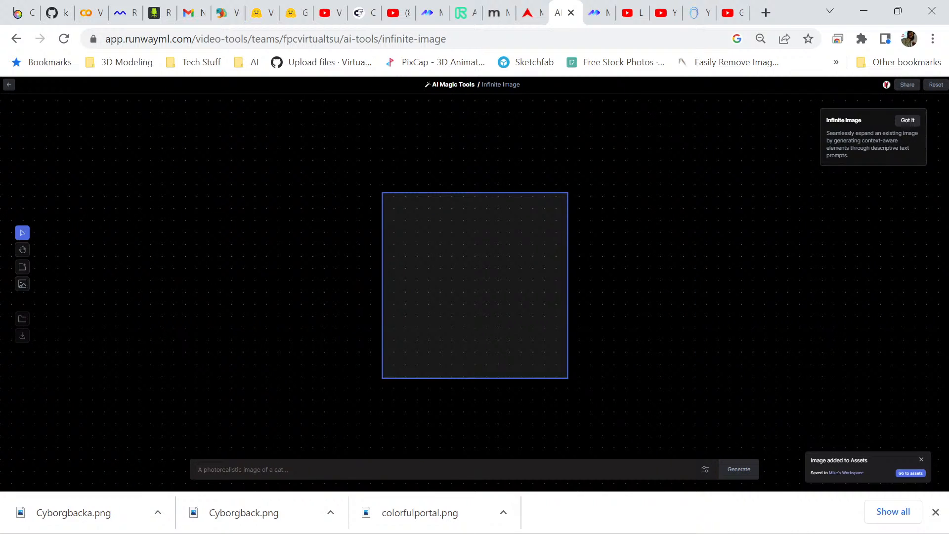
# Import the Abstract10cup JPG image from the Backgrounds folder onto the empty canvas.
pyautogui.click(23, 284)
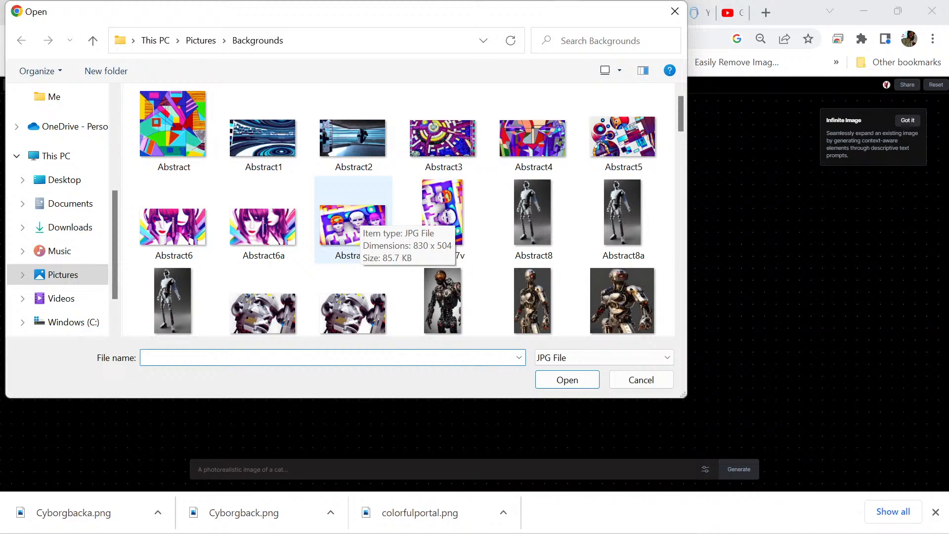
pyautogui.scroll(-3, 277, 213)
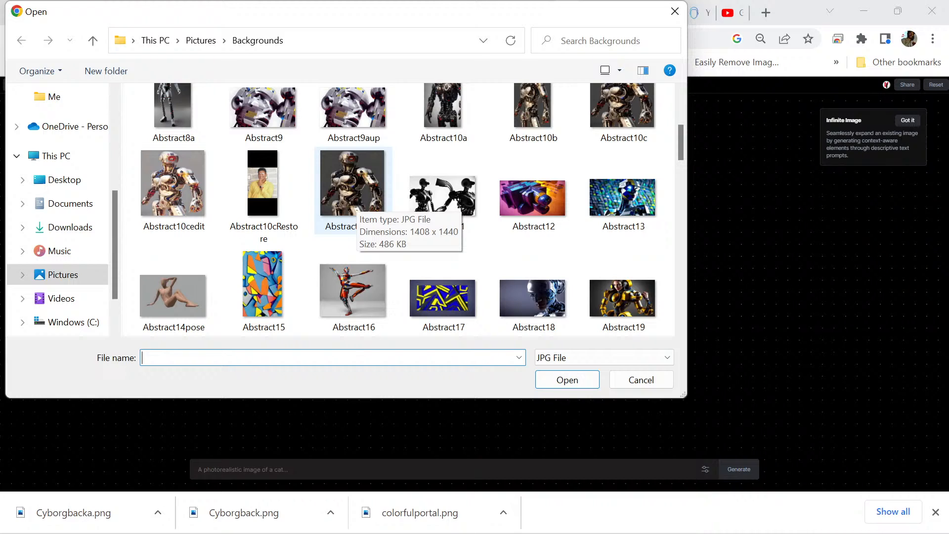
pyautogui.click(357, 198)
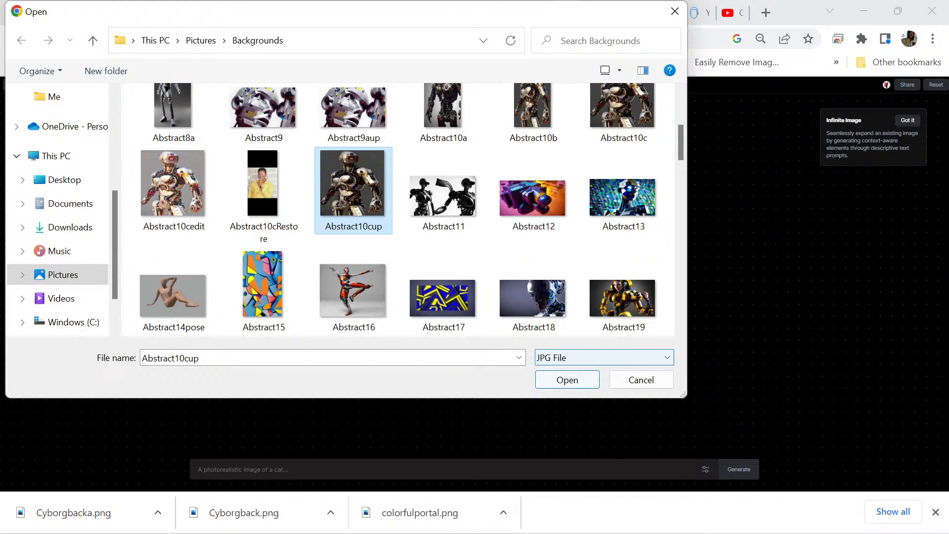
pyautogui.click(568, 380)
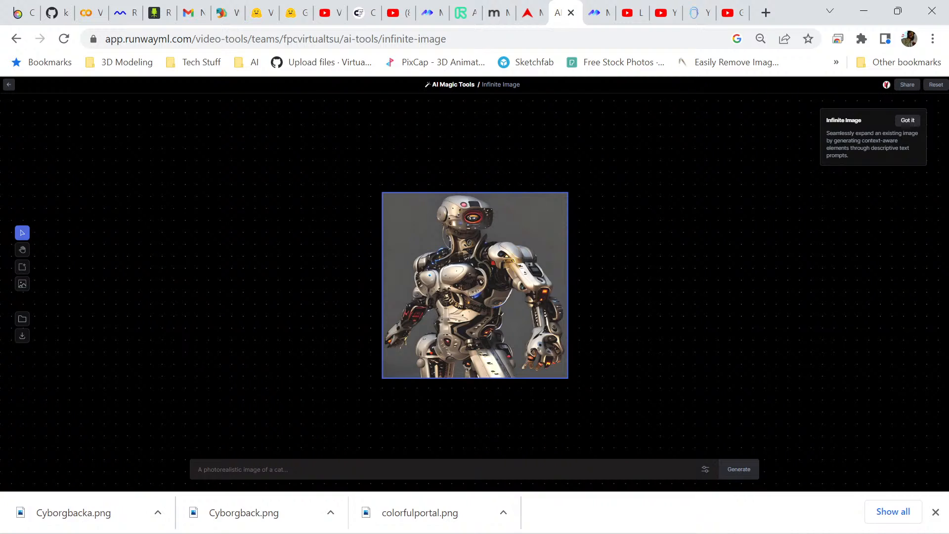
# Generate "cyborg legs" variations for the empty area below the robot, overlapping the image's lower edge from the hips down.
pyautogui.scroll(-2, 474, 286)
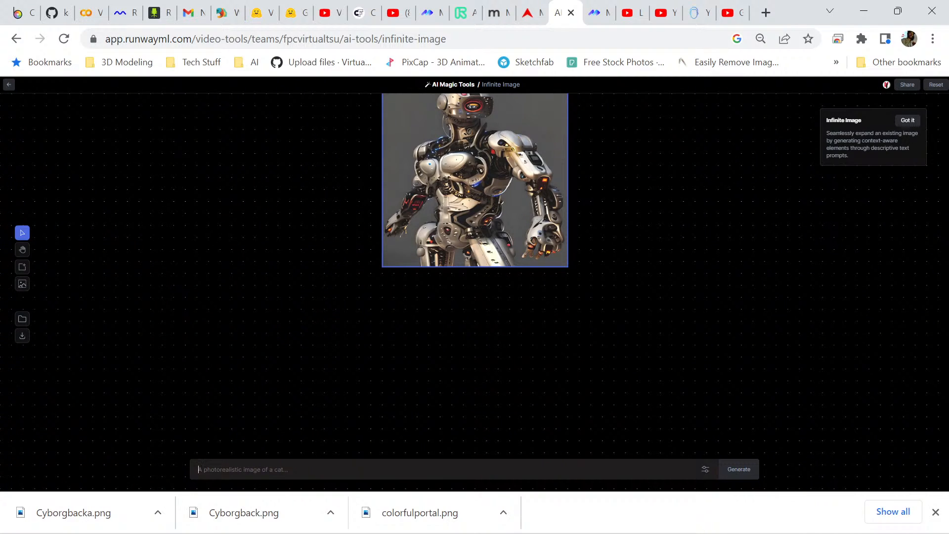
pyautogui.write('c')
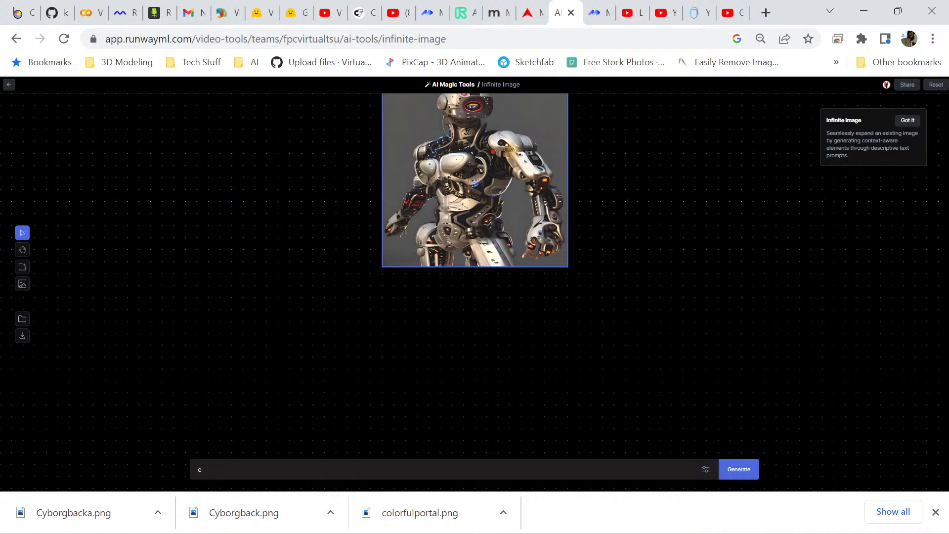
pyautogui.write('yborg legs')
pyautogui.moveTo(475, 198); pyautogui.dragTo(475, 337)
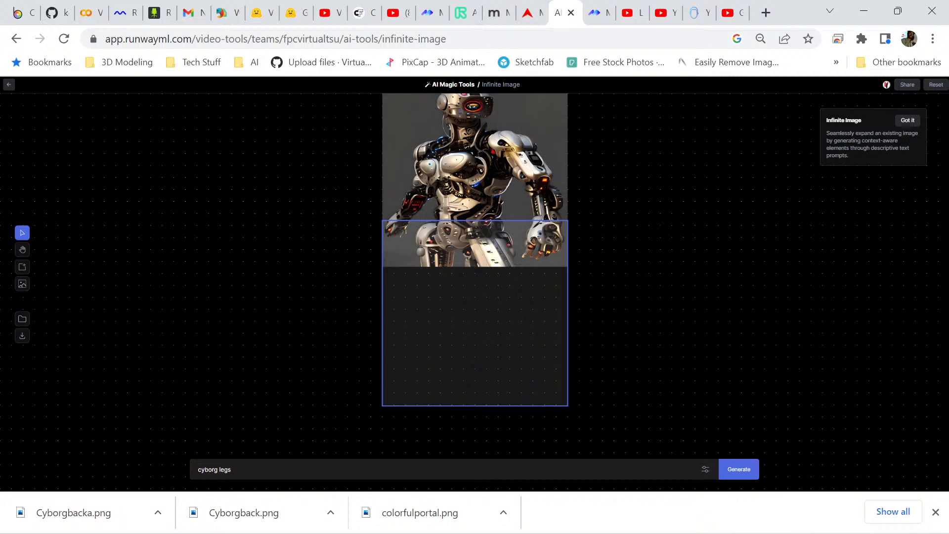
pyautogui.click(739, 469)
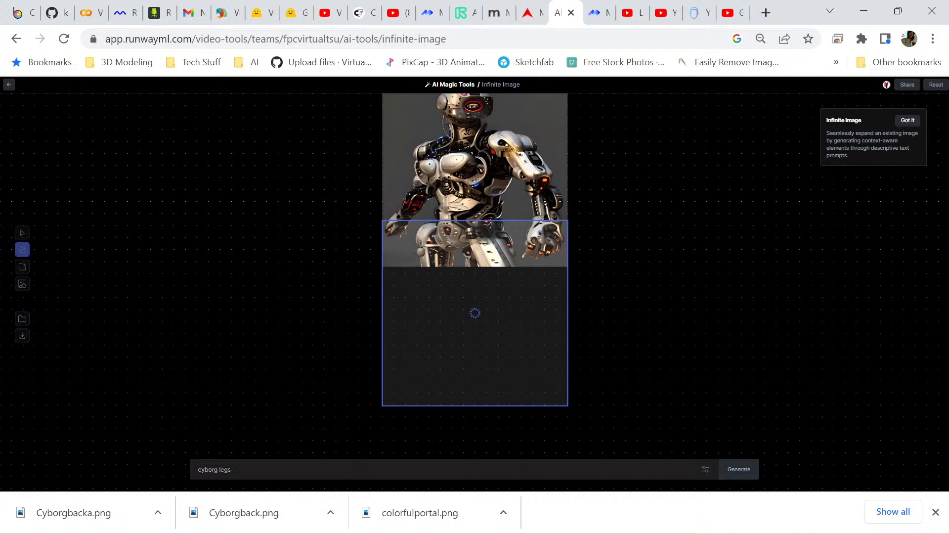
pyautogui.scroll(1, 475, 292)
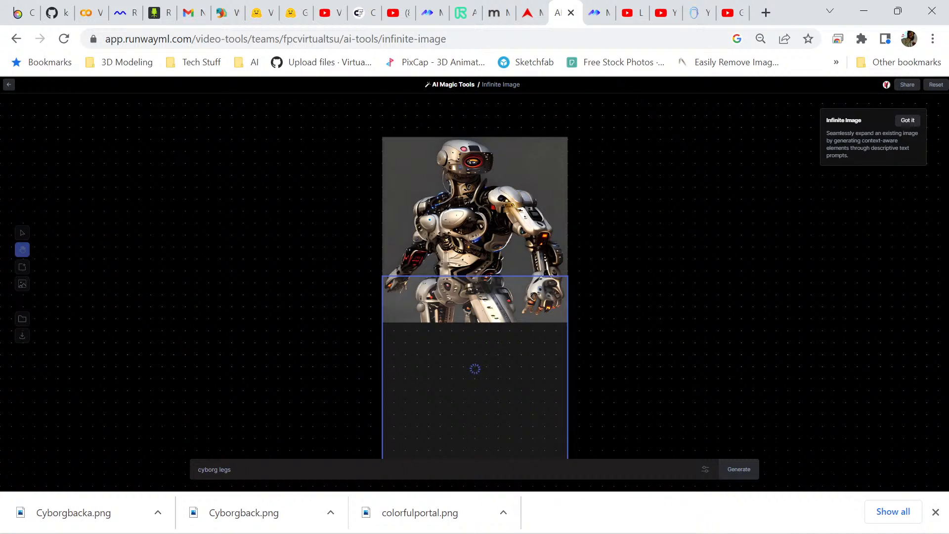
pyautogui.scroll(-1, 475, 291)
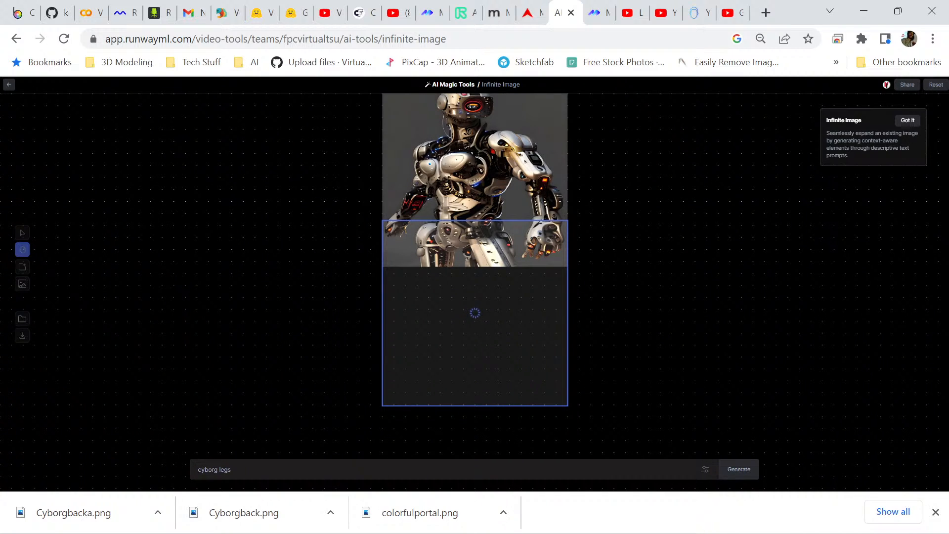
pyautogui.scroll(-1, 475, 259)
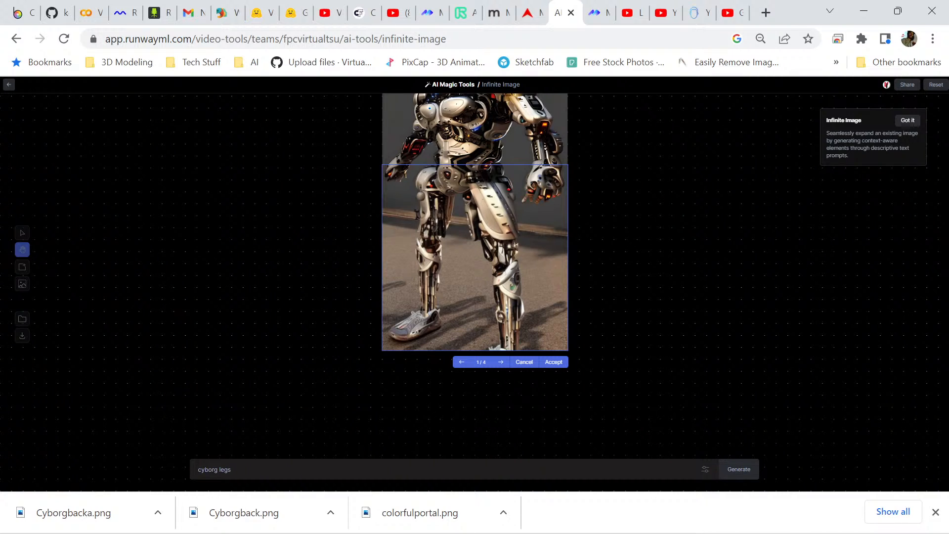
# Compare the generated leg variations against the whole robot and accept variation 1 of 4.
pyautogui.scroll(1, 475, 259)
pyautogui.scroll(1, 475, 258)
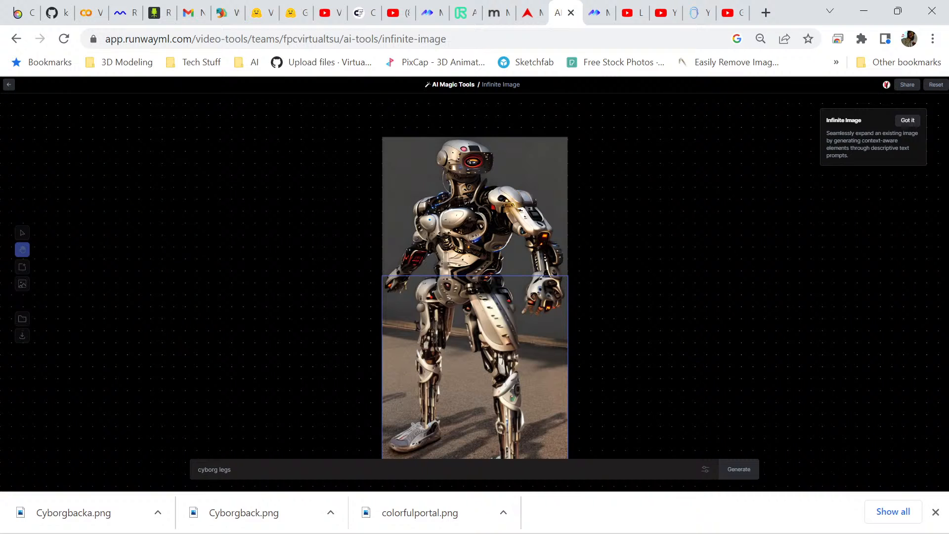
pyautogui.scroll(-1, 475, 259)
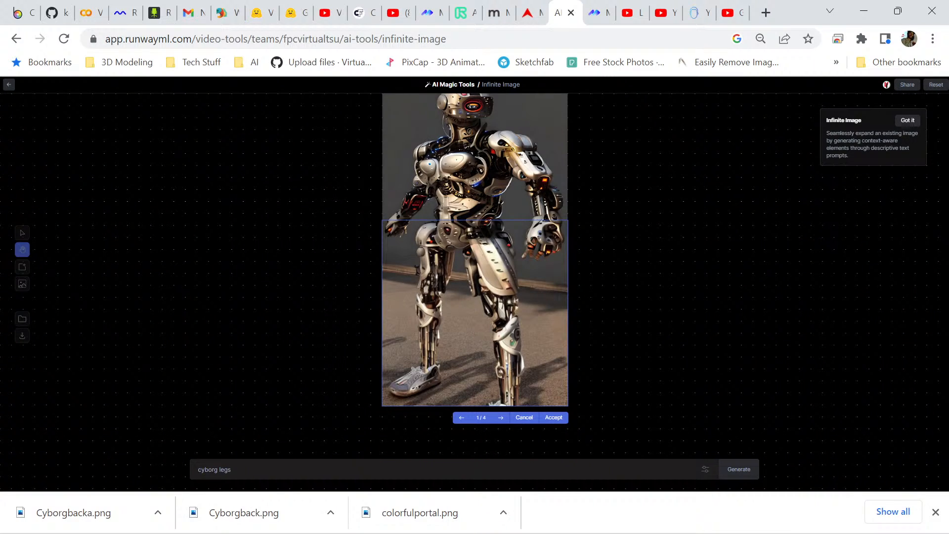
pyautogui.scroll(-2, 476, 259)
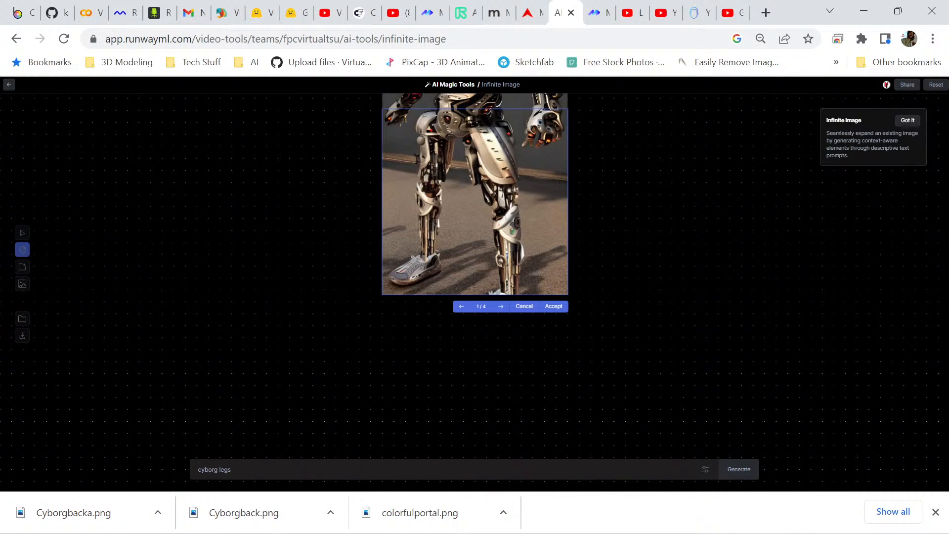
pyautogui.moveTo(514, 267); pyautogui.dragTo(516, 285)
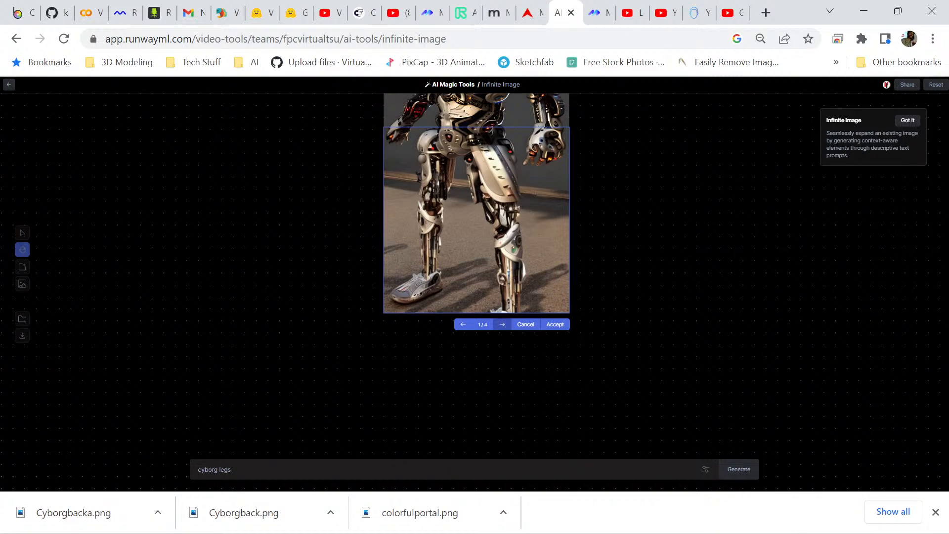
pyautogui.click(502, 325)
pyautogui.scroll(2, 476, 277)
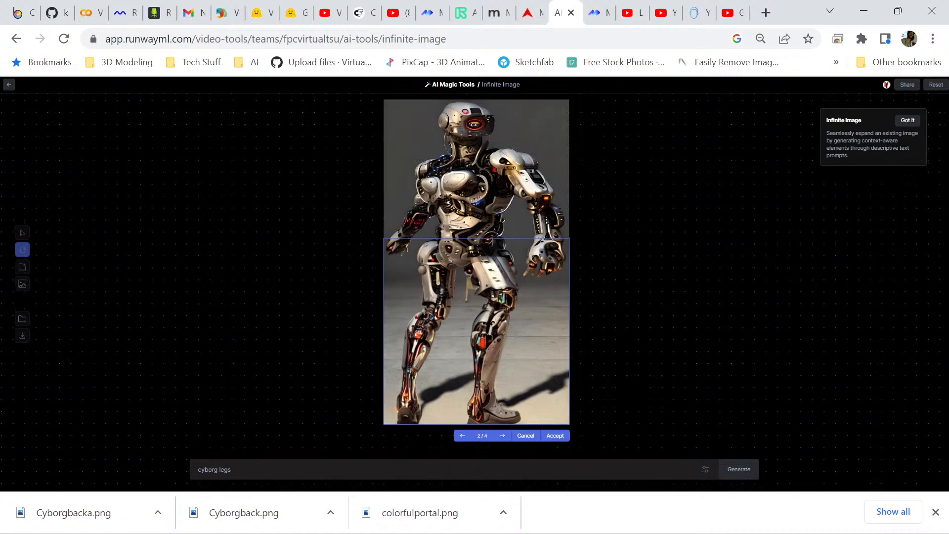
pyautogui.scroll(-1, 476, 277)
pyautogui.click(502, 379)
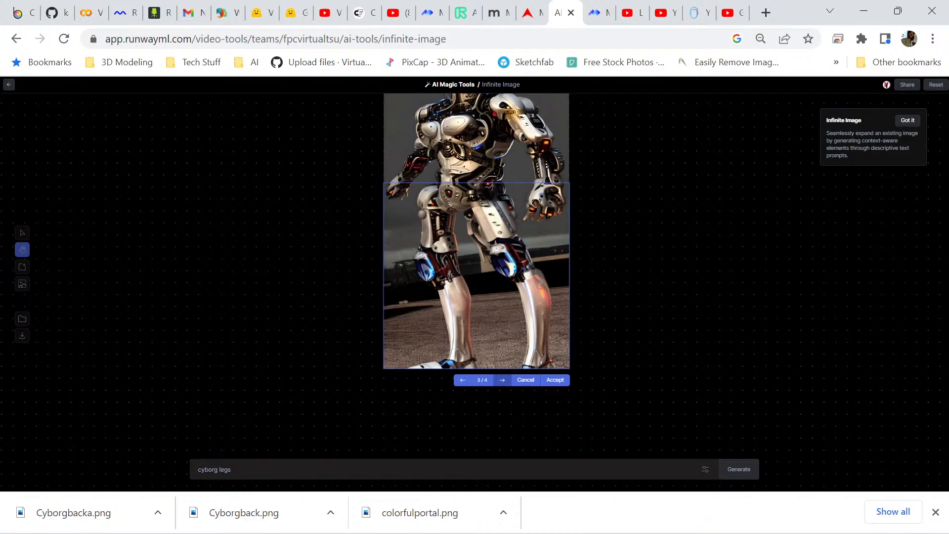
pyautogui.scroll(-2, 477, 277)
pyautogui.scroll(4, 477, 277)
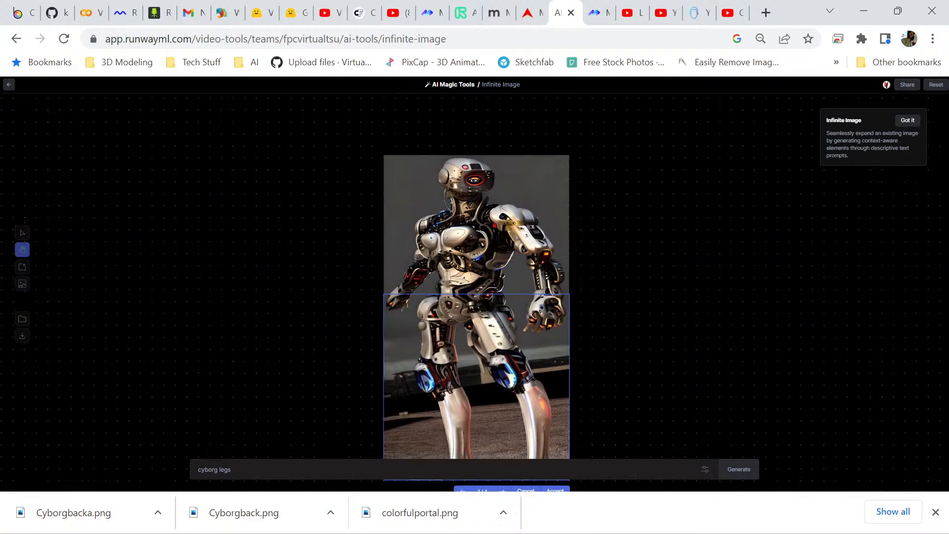
pyautogui.scroll(-1, 476, 277)
pyautogui.scroll(-1, 476, 277)
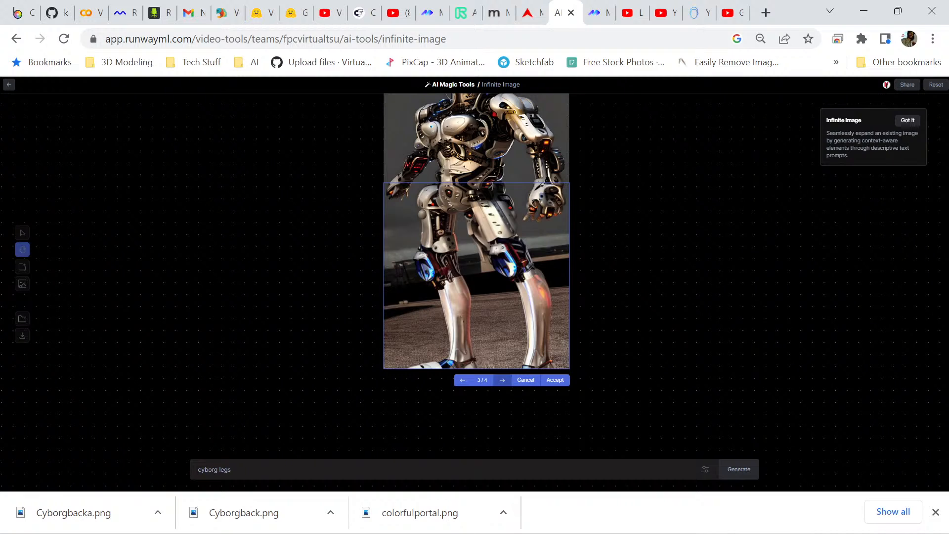
pyautogui.click(502, 380)
pyautogui.click(502, 380)
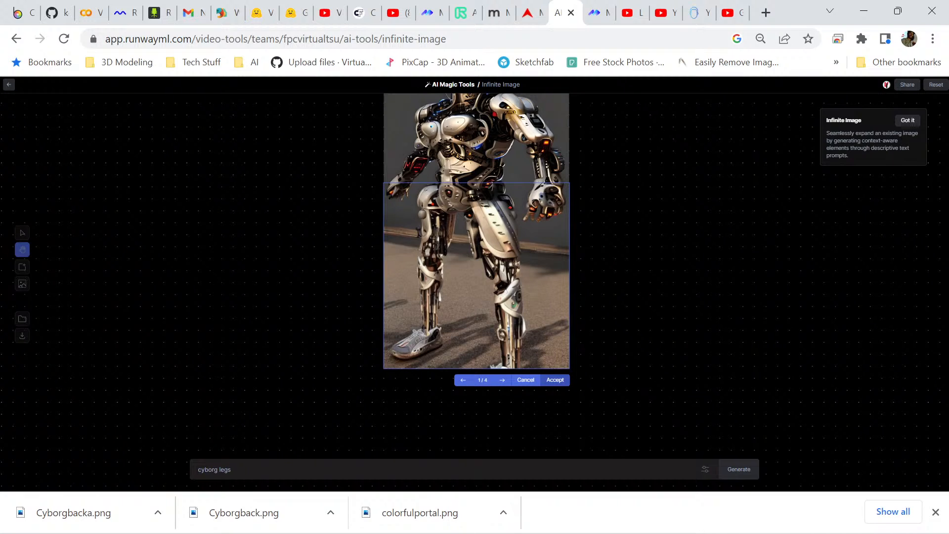
pyautogui.click(555, 380)
# Generate further "cyborg legs" variations for the cut-off front foot, overlapping the lower legs and the empty strip below them.
pyautogui.scroll(-1, 555, 380)
pyautogui.moveTo(477, 220); pyautogui.dragTo(477, 278)
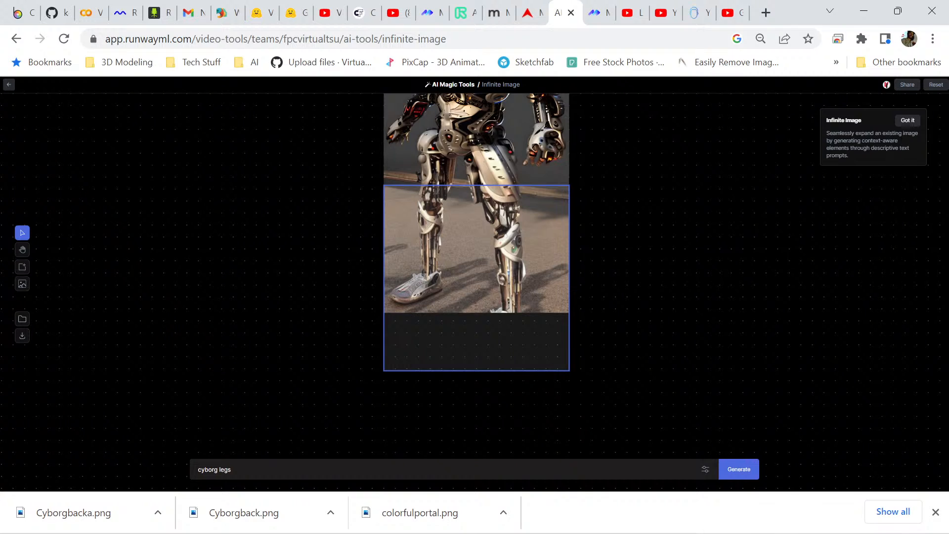
pyautogui.press('Return')
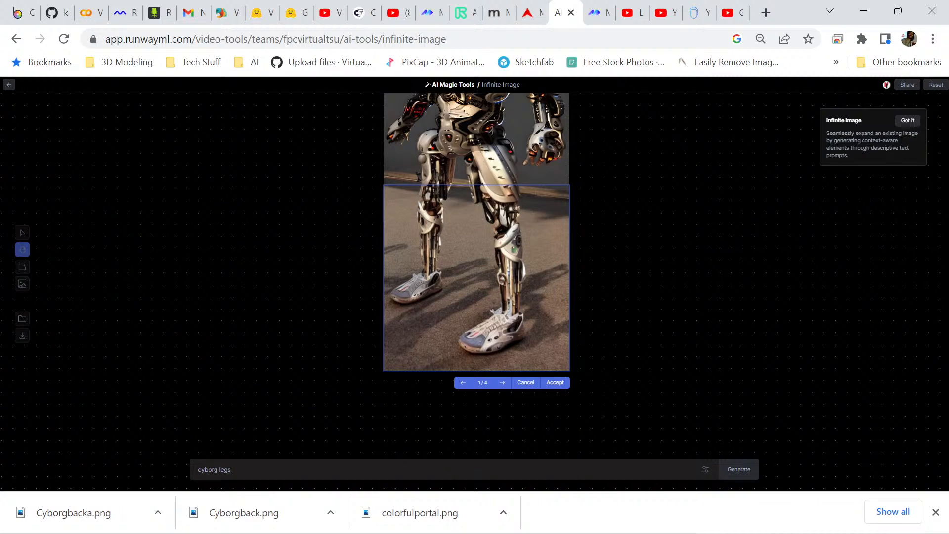
# Inspect the first foot variation together with the full figure and accept variation 1 of 4.
pyautogui.scroll(3, 477, 277)
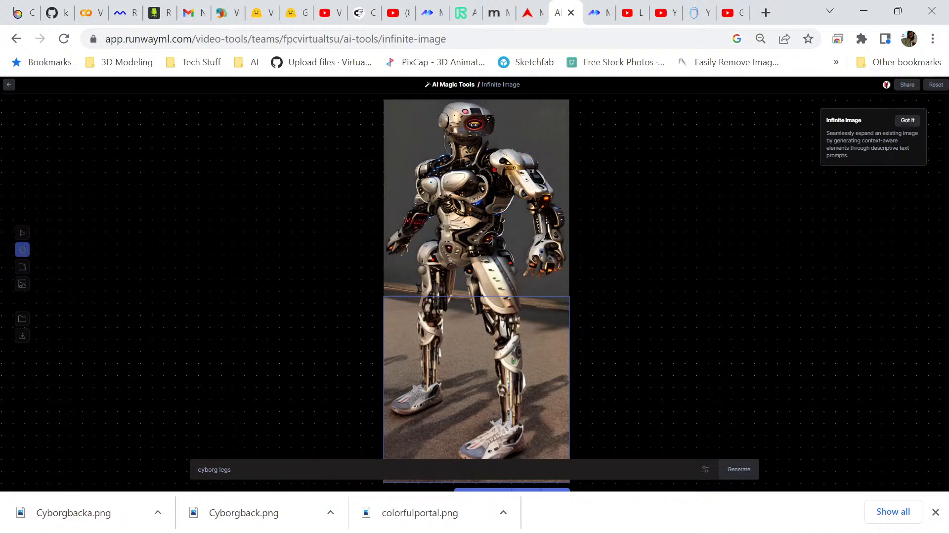
pyautogui.scroll(-1, 476, 277)
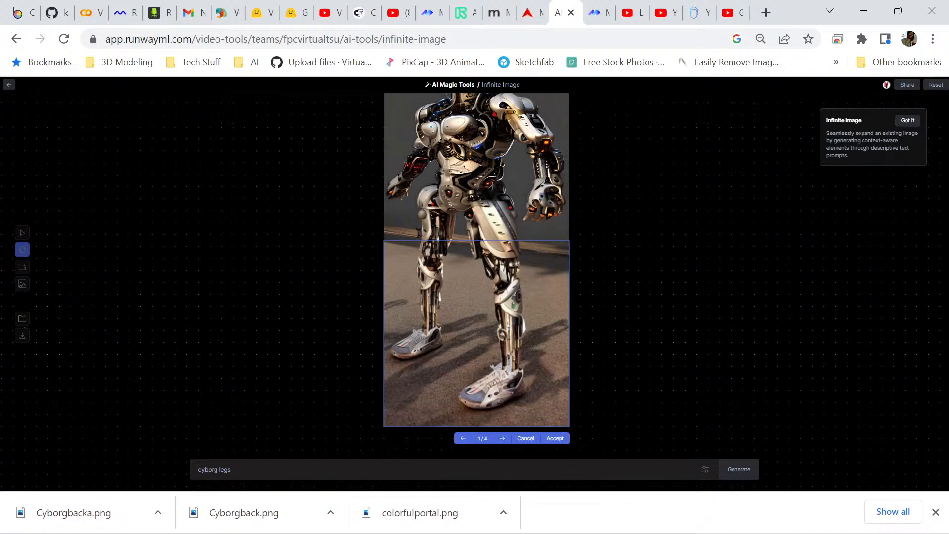
pyautogui.scroll(1, 476, 276)
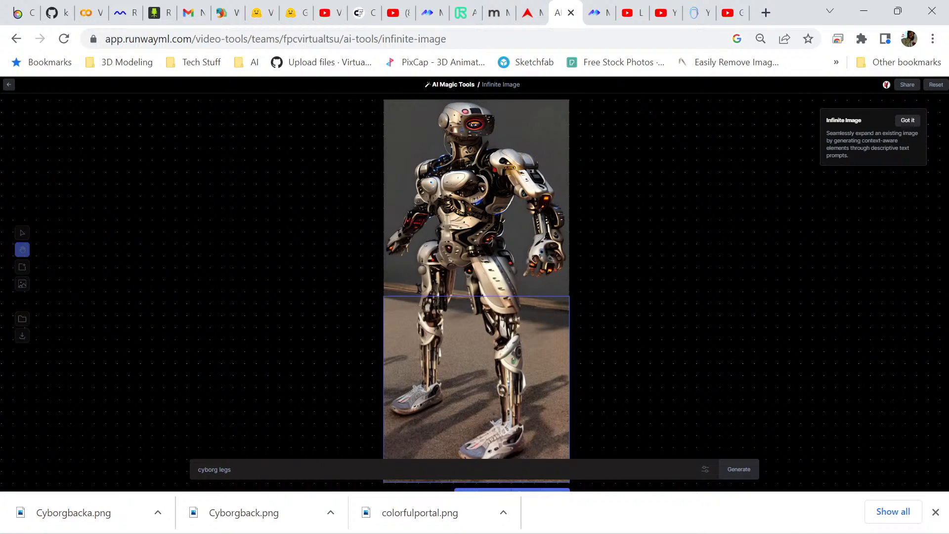
pyautogui.scroll(-1, 476, 277)
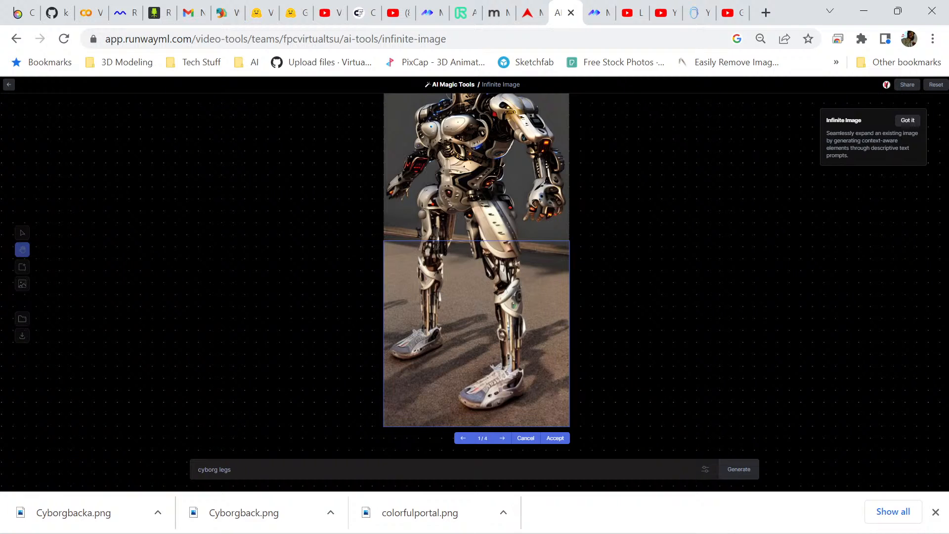
pyautogui.scroll(-1, 477, 277)
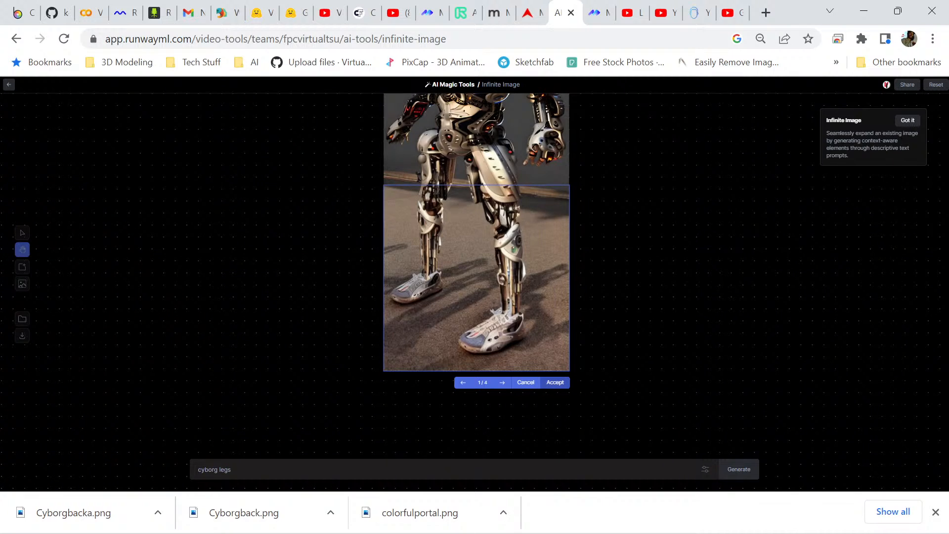
pyautogui.click(555, 383)
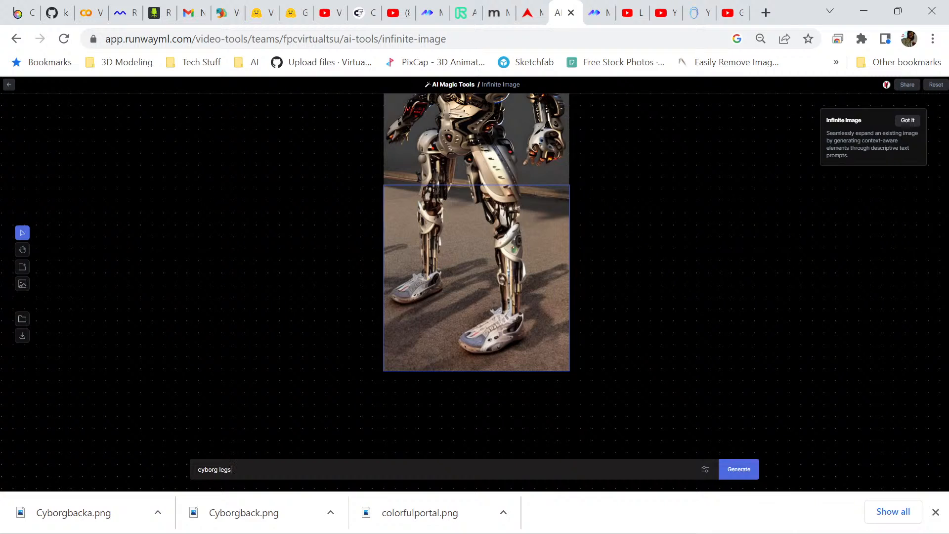
# Generate "complete scene" variations for the empty strip along the image's right edge, overlapping the robot's lower legs.
pyautogui.hotkey('ctrl', 'a')
pyautogui.write('compl')
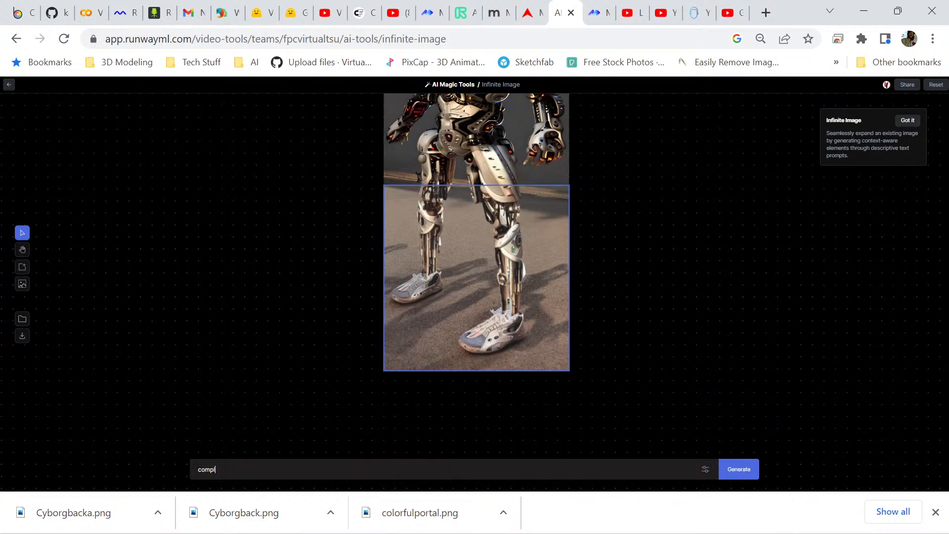
pyautogui.write('ete scene')
pyautogui.scroll(3, 476, 278)
pyautogui.scroll(-1, 476, 278)
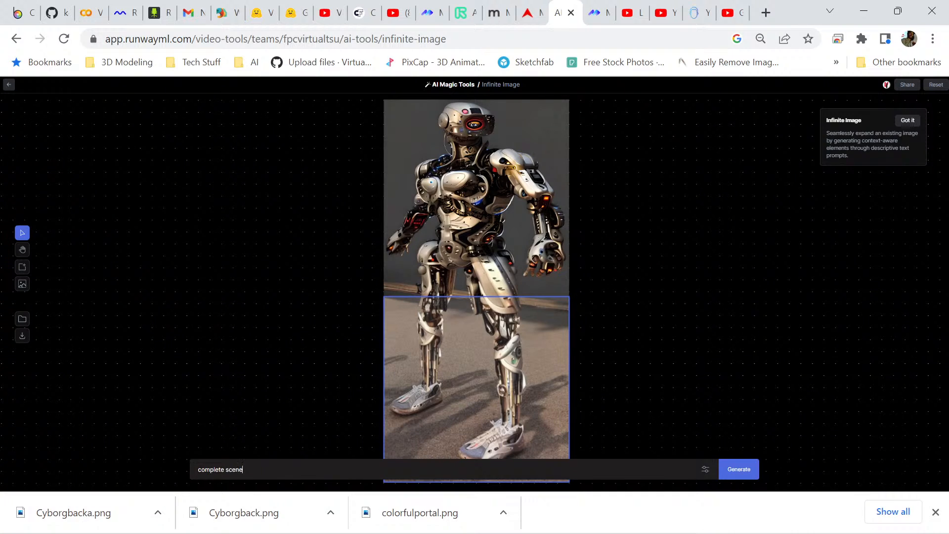
pyautogui.moveTo(476, 378); pyautogui.dragTo(523, 378)
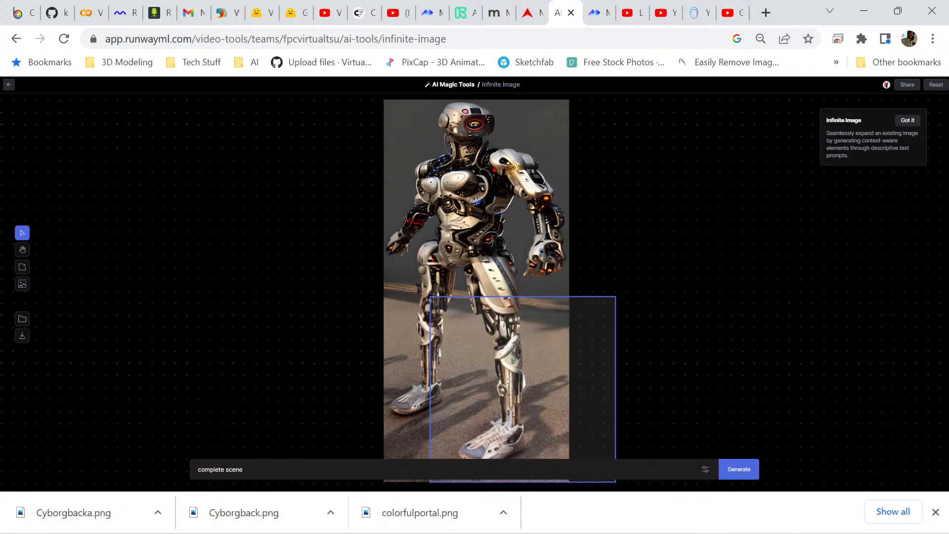
pyautogui.scroll(-1, 476, 277)
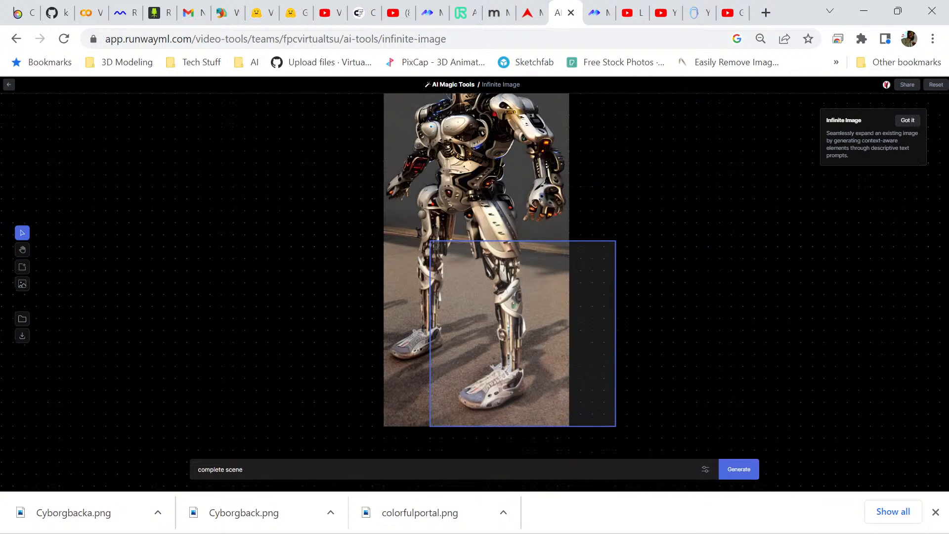
pyautogui.click(739, 470)
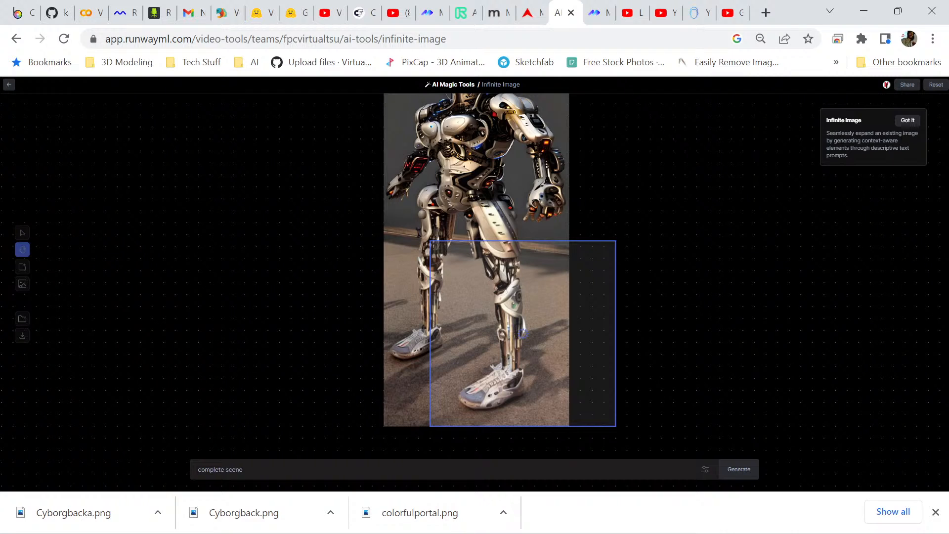
# Review the extended ground beside the robot's legs and accept variation 1 of 4.
pyautogui.scroll(1, 499, 287)
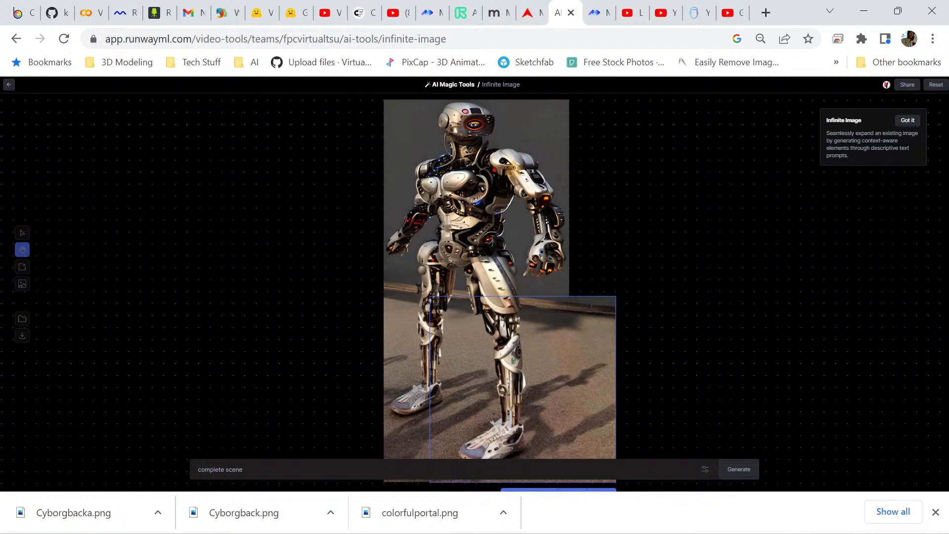
pyautogui.scroll(1, 499, 288)
pyautogui.scroll(-1, 500, 288)
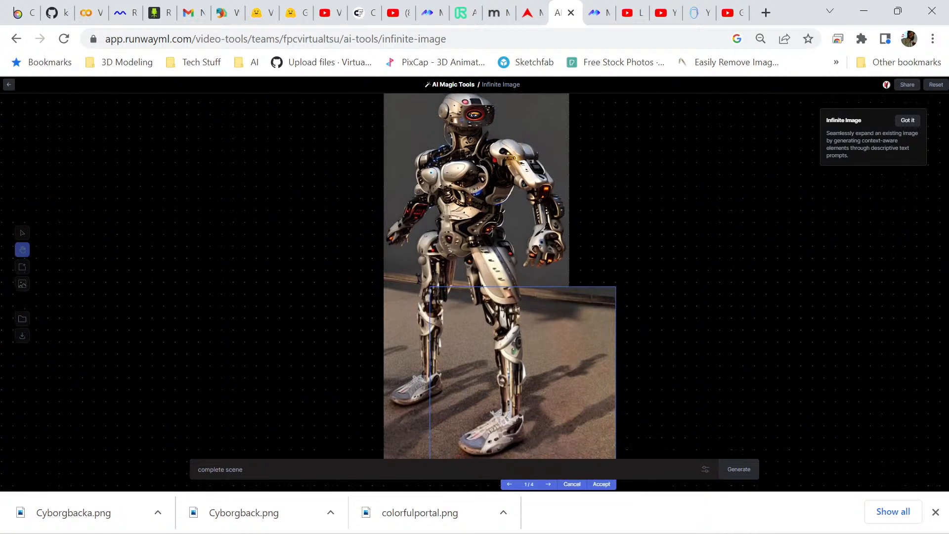
pyautogui.scroll(-1, 500, 277)
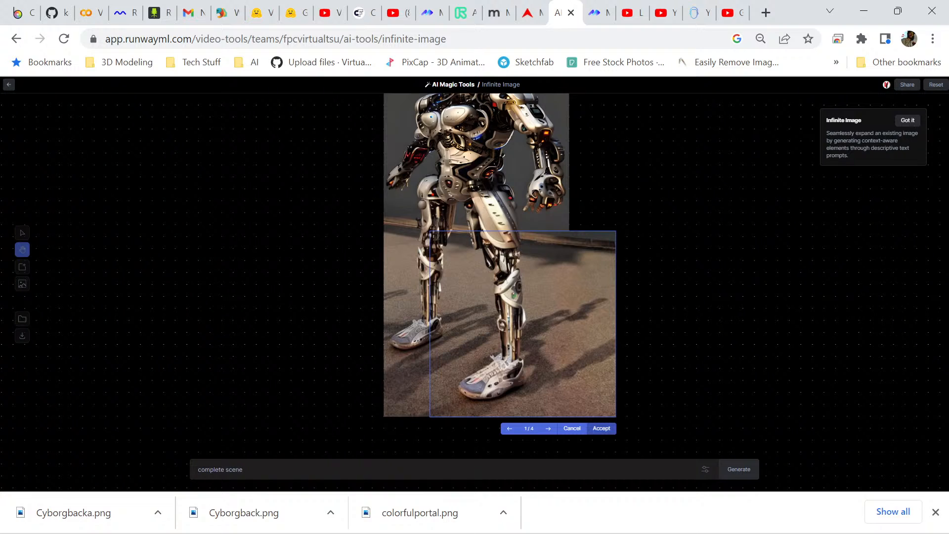
pyautogui.click(602, 429)
# Generate "complete scene" variations for the empty strip to the right of the robot's upper body, meeting the extended ground below.
pyautogui.scroll(1, 500, 277)
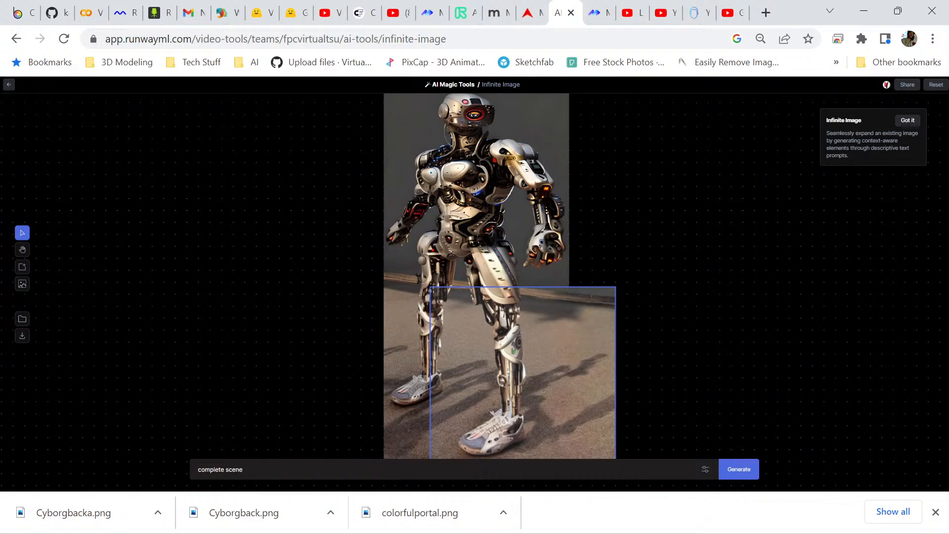
pyautogui.moveTo(544, 373); pyautogui.dragTo(544, 177)
pyautogui.scroll(1, 500, 277)
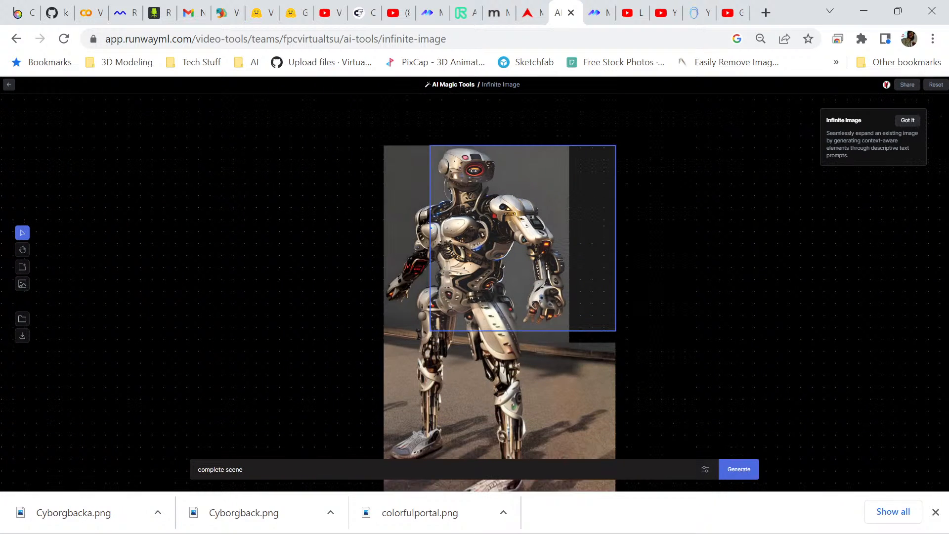
pyautogui.moveTo(523, 238); pyautogui.dragTo(523, 251)
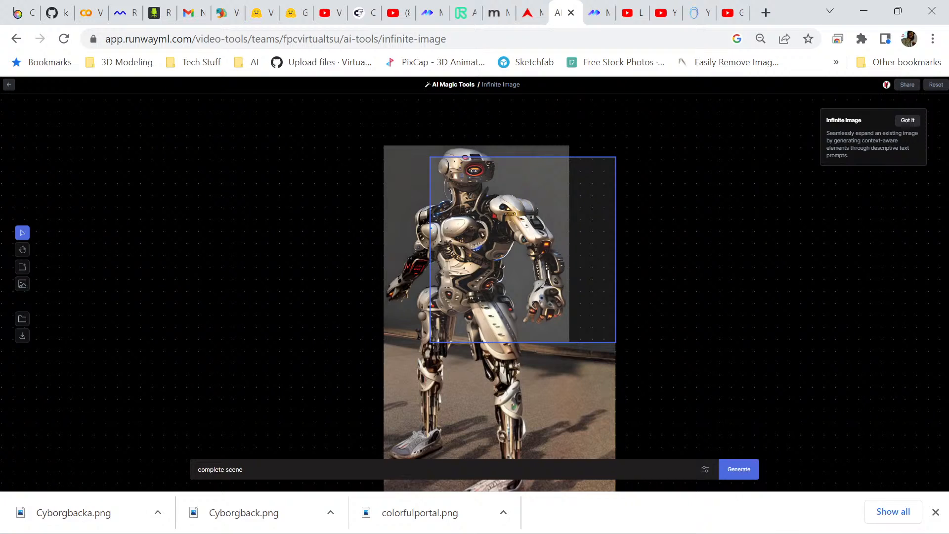
pyautogui.click(739, 469)
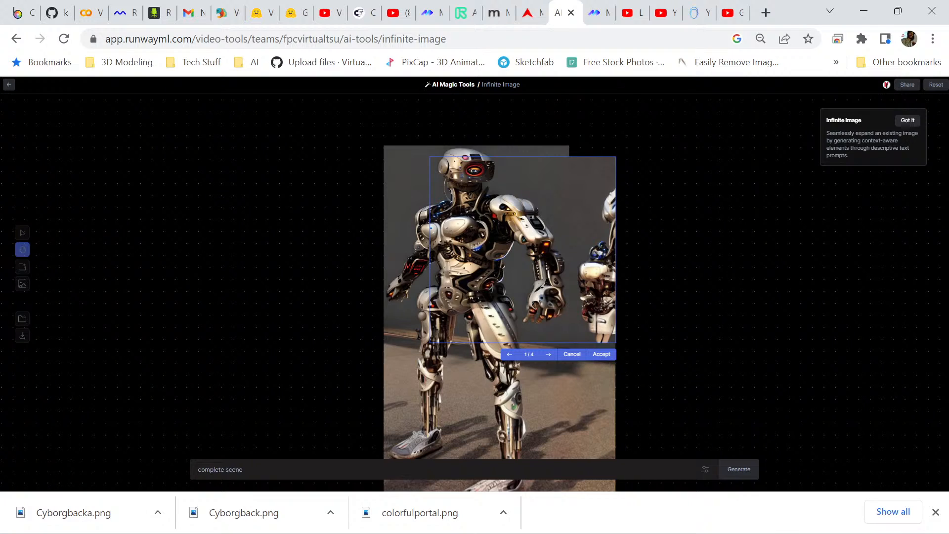
# Compare all four "complete scene" variations beside the robot's upper body against the full figure and discard them.
pyautogui.click(548, 354)
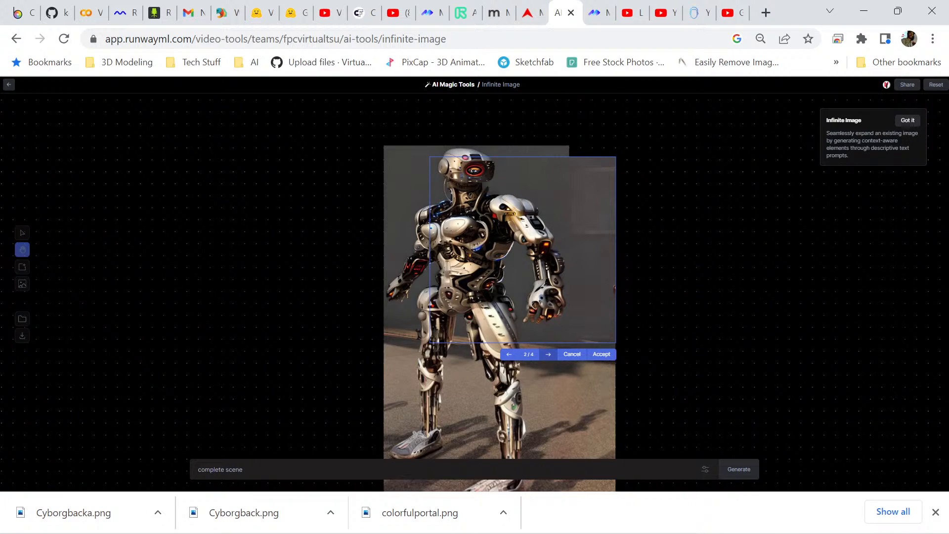
pyautogui.click(548, 354)
pyautogui.click(548, 354)
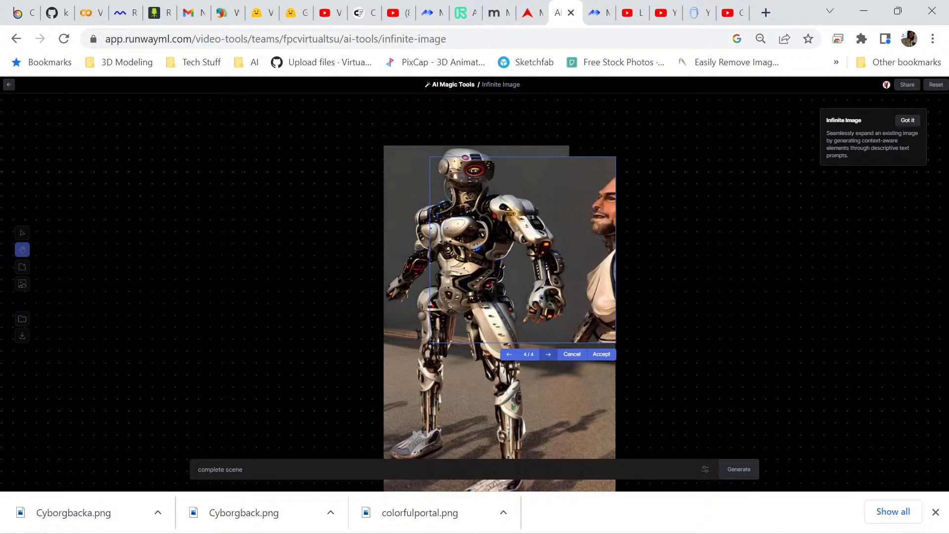
pyautogui.click(547, 355)
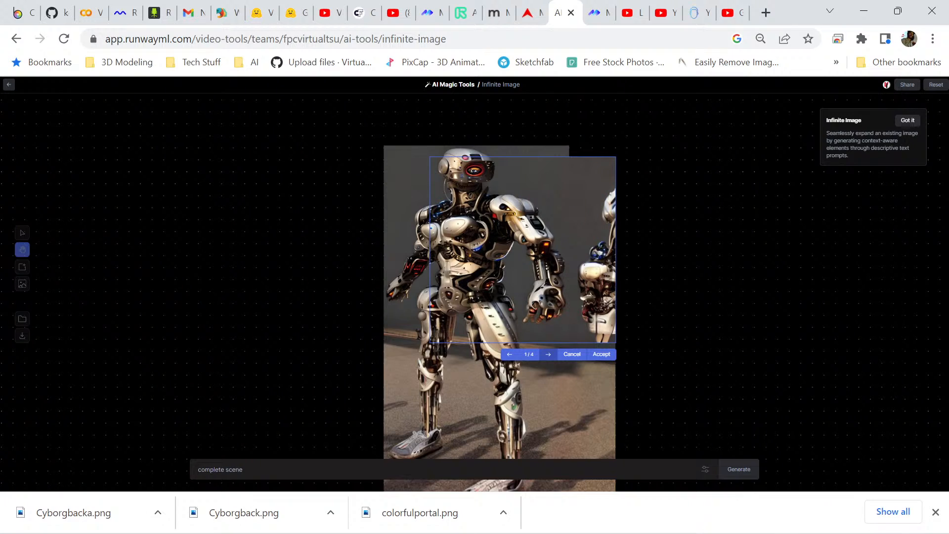
pyautogui.click(548, 354)
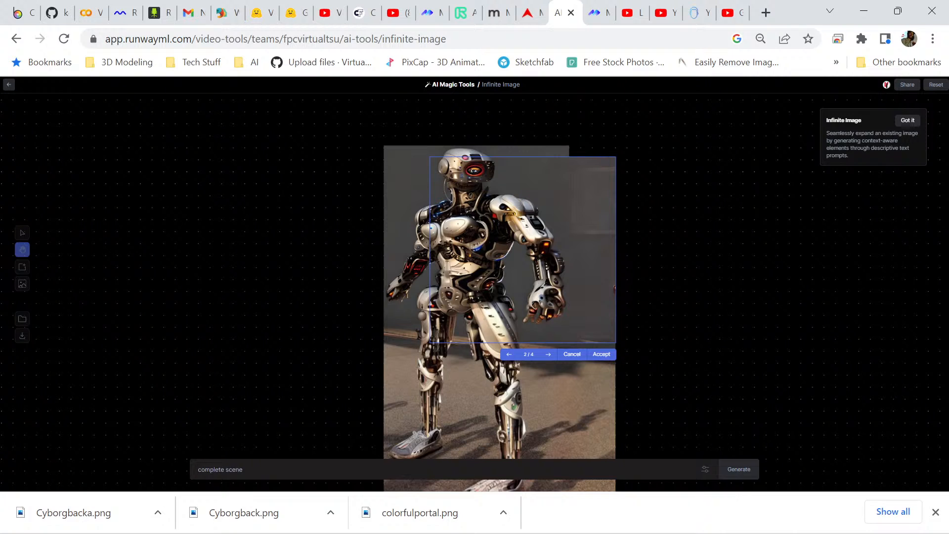
pyautogui.scroll(-4, 500, 277)
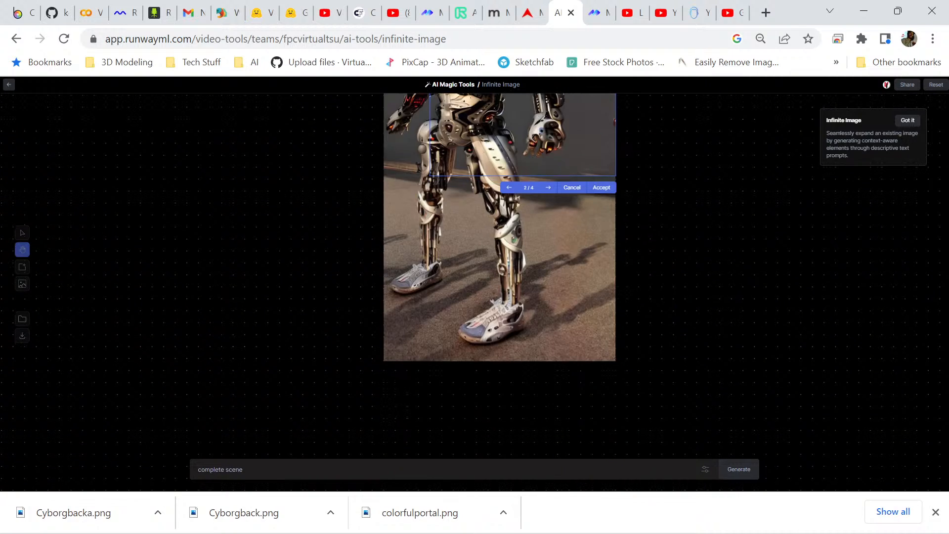
pyautogui.scroll(3, 500, 277)
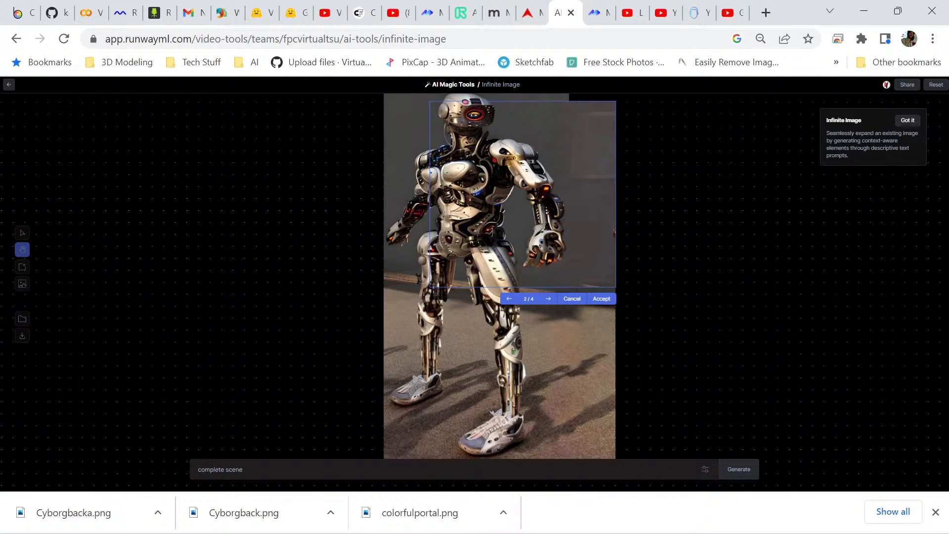
pyautogui.scroll(2, 500, 277)
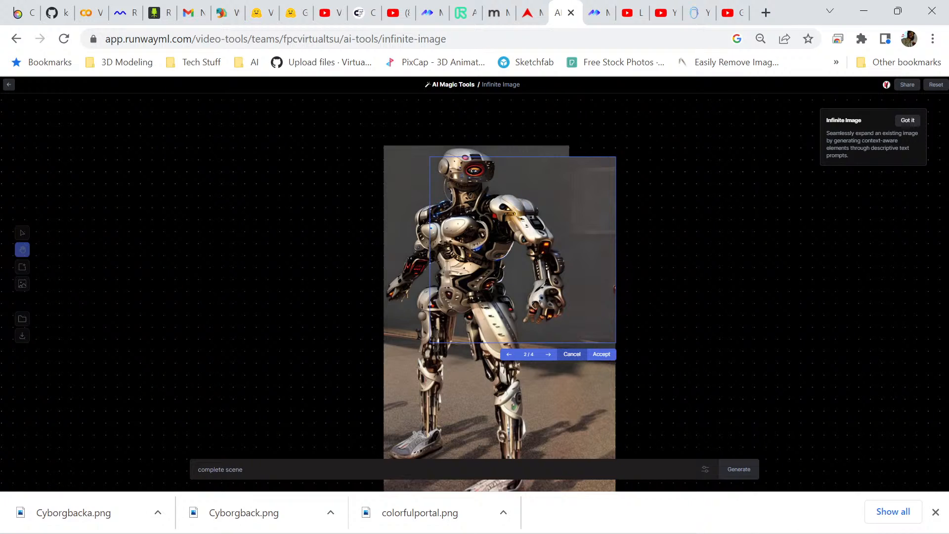
pyautogui.click(572, 354)
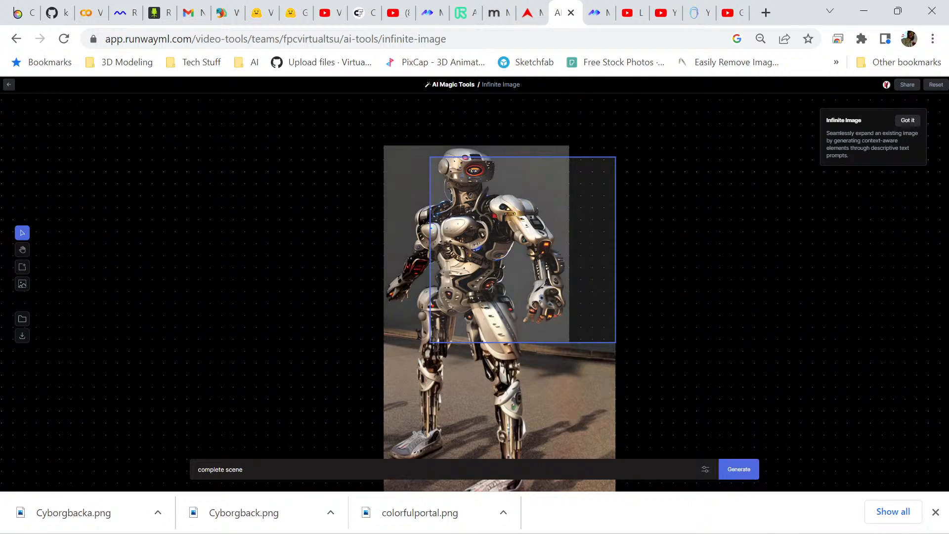
# Align the generation frame with the image's top edge, change the prompt to "complete background" and generate variations beside the robot's upper body.
pyautogui.press('Up')
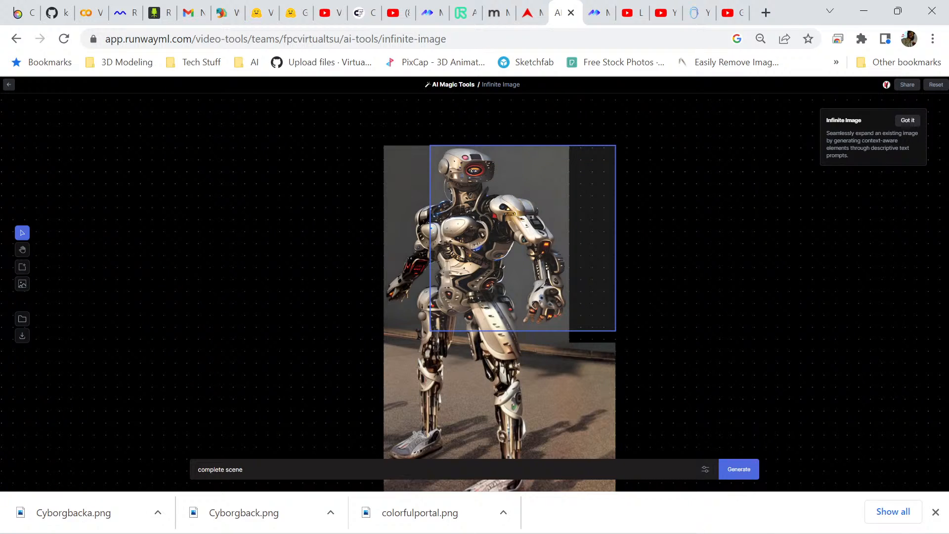
pyautogui.scroll(-4, 499, 277)
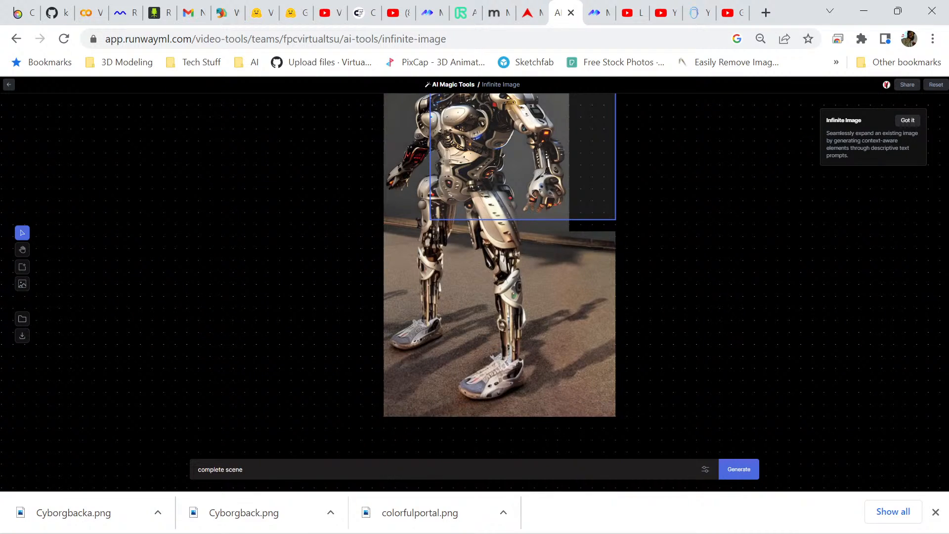
pyautogui.doubleClick(235, 470)
pyautogui.write('ba')
pyautogui.write('ckgrou')
pyautogui.write('n d')
pyautogui.write('d')
pyautogui.press('Return')
# Review the extended wall beside the robot's head and arm and accept variation 1 of 4.
pyautogui.scroll(2, 500, 284)
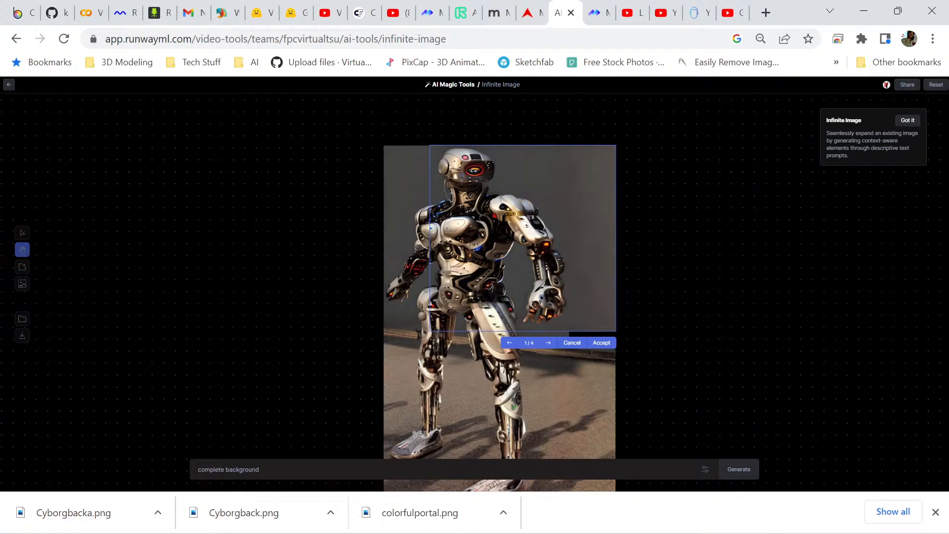
pyautogui.moveTo(534, 249); pyautogui.dragTo(538, 265)
pyautogui.click(606, 358)
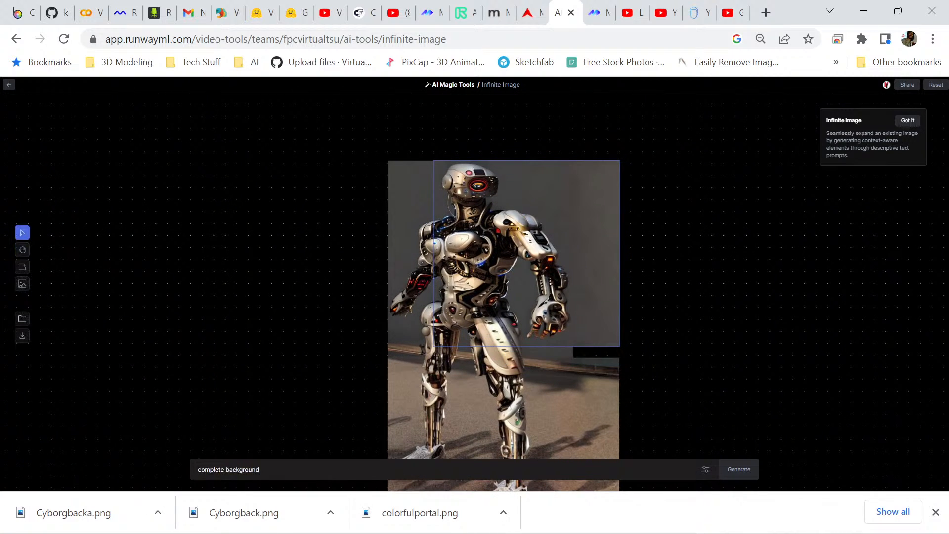
# Generate "complete background" for the small gap between the extended wall and ground, overlapping the legs, and accept variation 1 of 4.
pyautogui.scroll(-3, 503, 282)
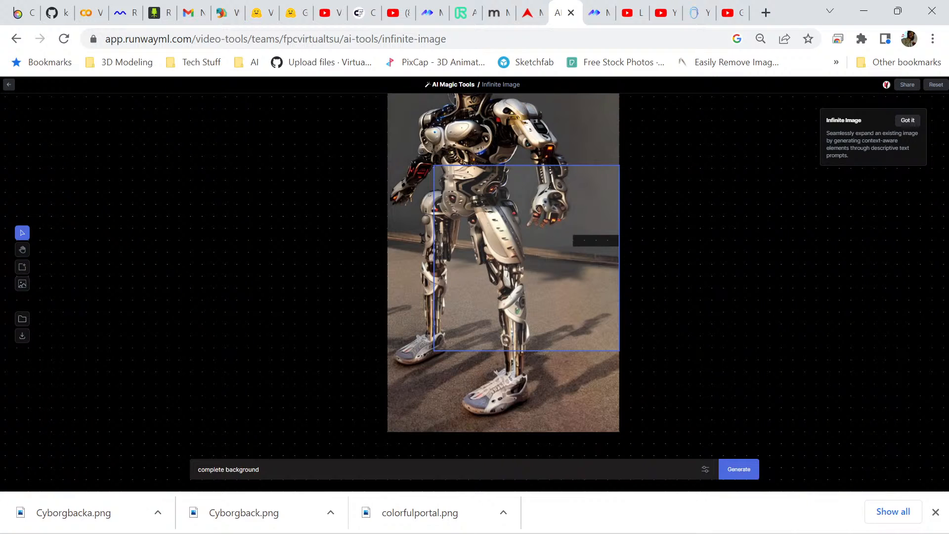
pyautogui.click(739, 469)
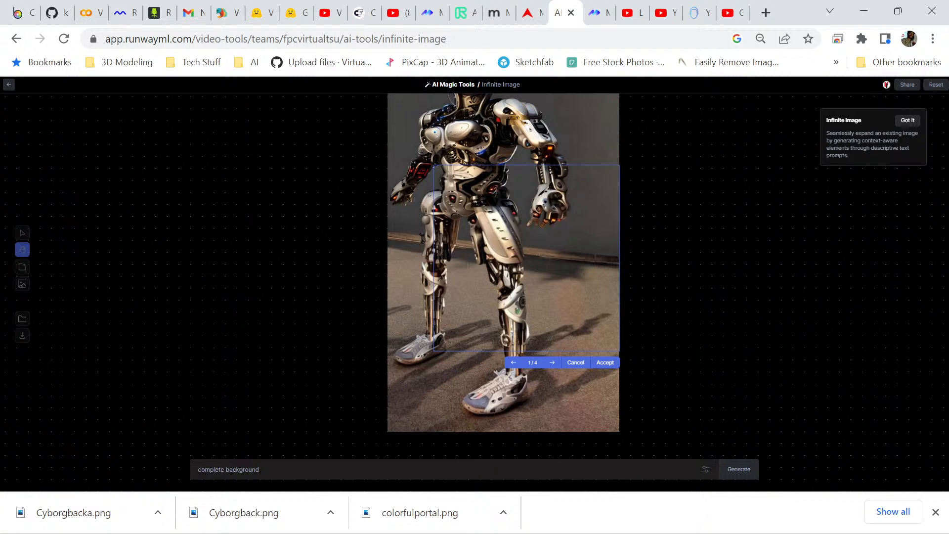
pyautogui.moveTo(503, 248); pyautogui.dragTo(417, 190)
pyautogui.click(600, 410)
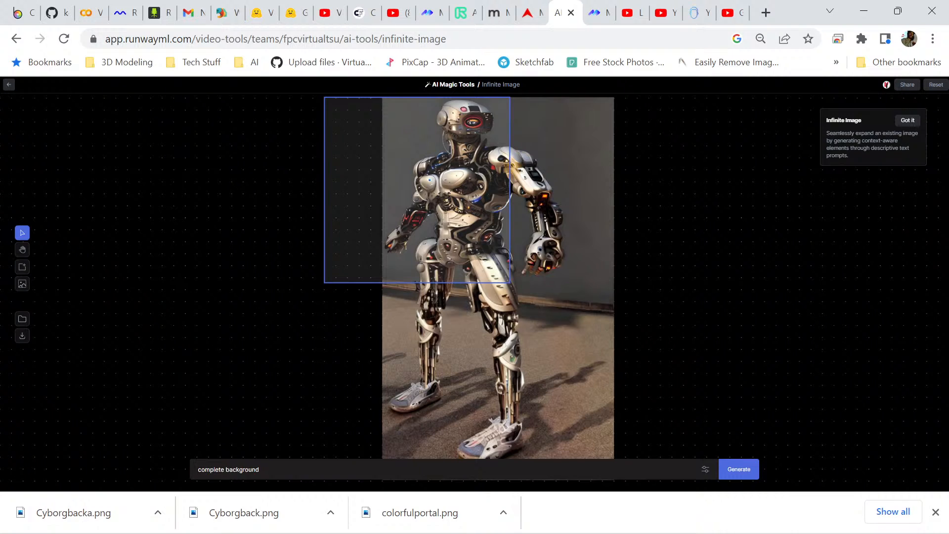
# Generate "complete background" variations for the empty area along the image's left edge, overlapping the robot's head and torso.
pyautogui.scroll(-2, 475, 277)
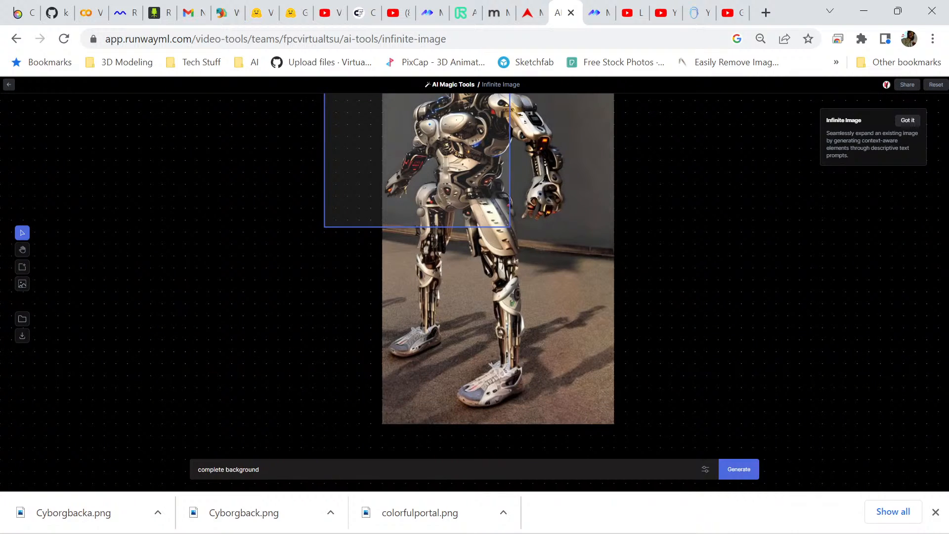
pyautogui.scroll(2, 475, 277)
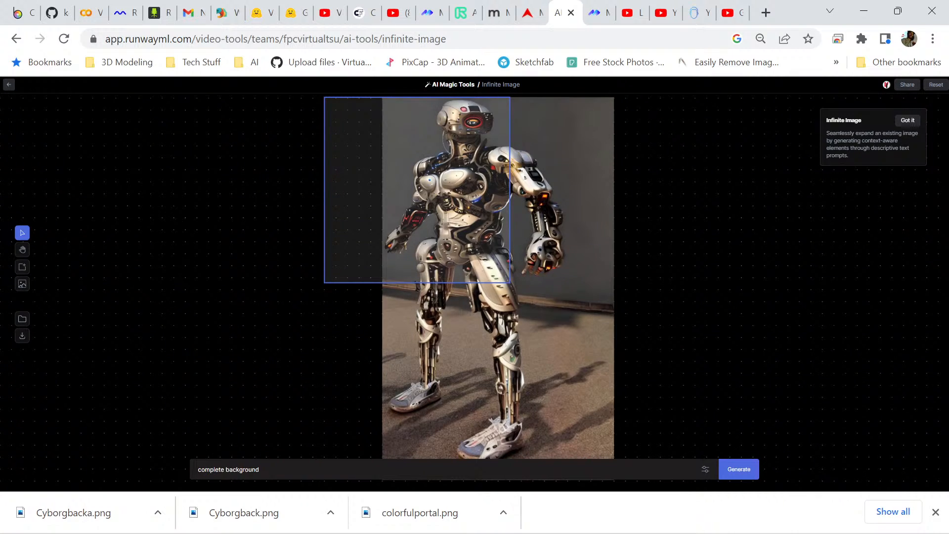
pyautogui.press('h')
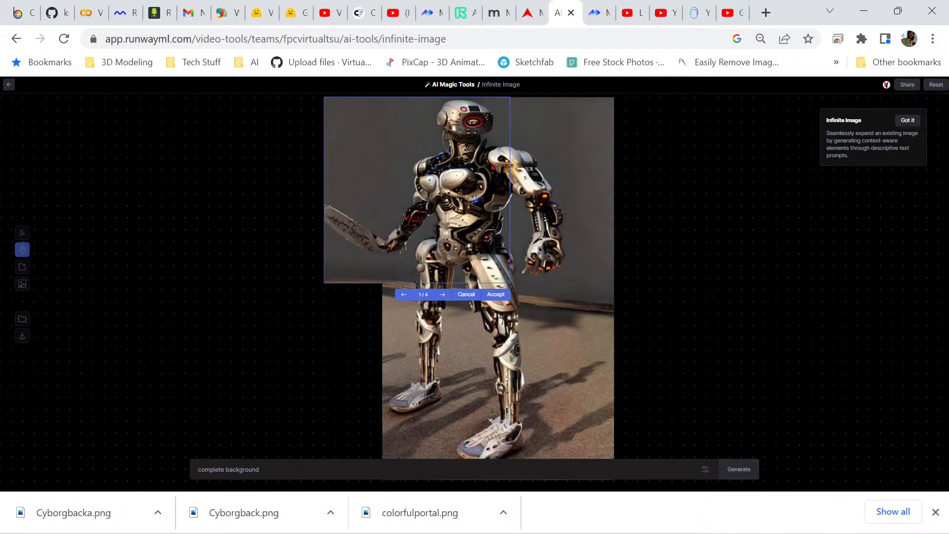
# Compare the four background variations to the left of the robot's torso and discard them.
pyautogui.click(443, 294)
pyautogui.click(443, 294)
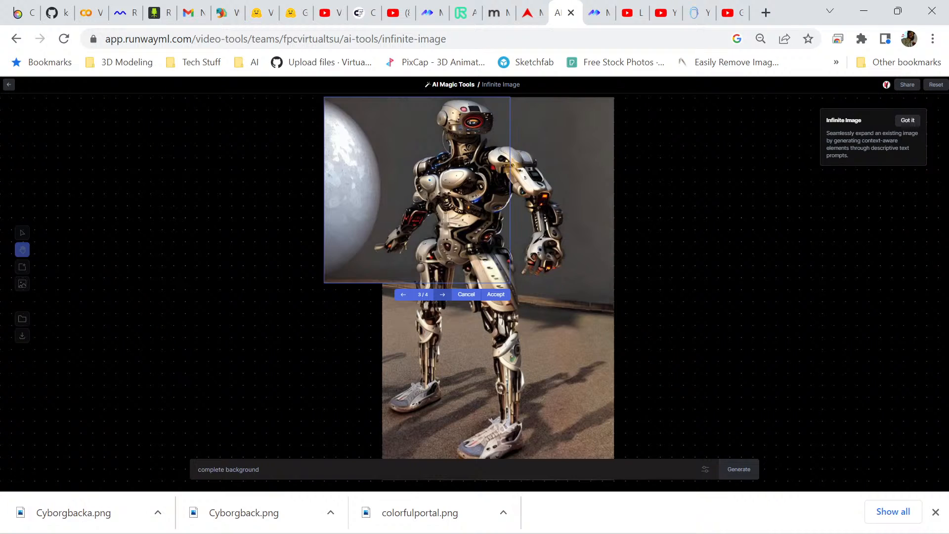
pyautogui.click(442, 294)
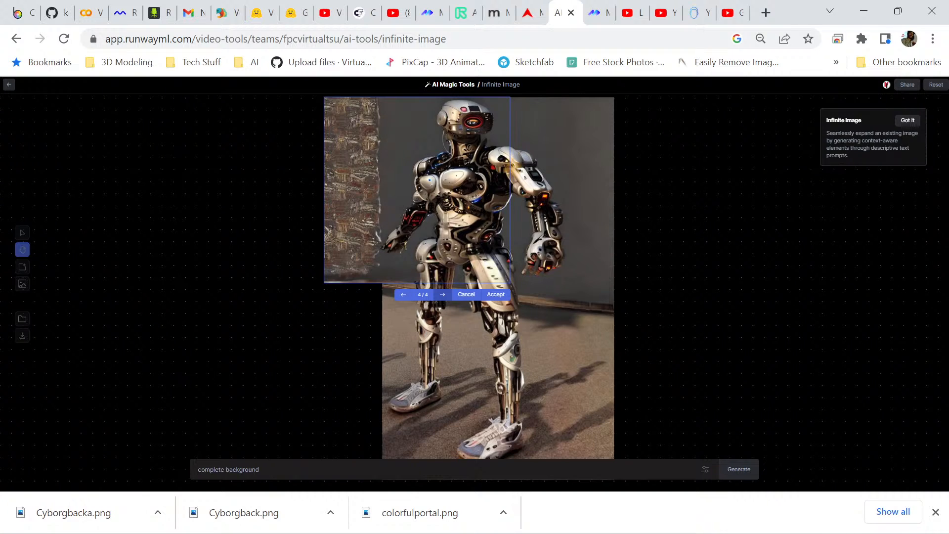
pyautogui.click(442, 294)
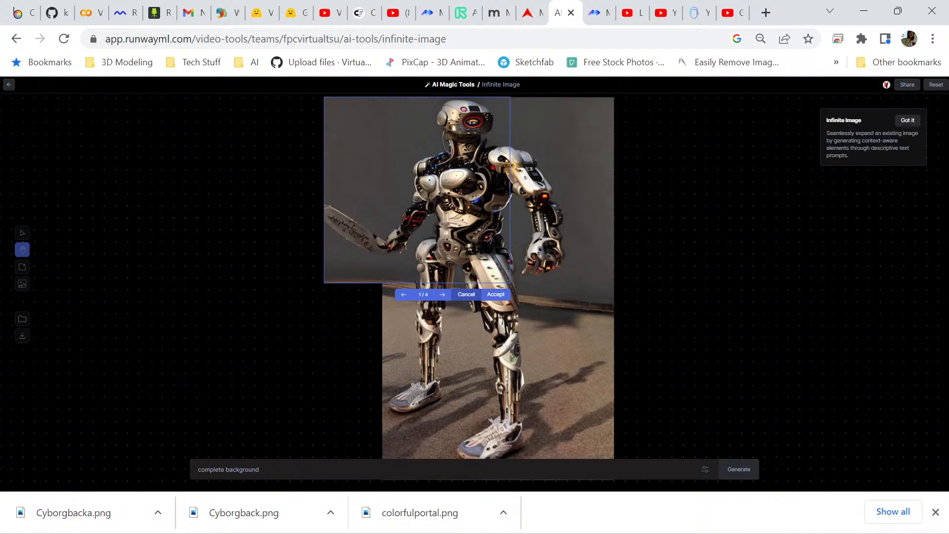
pyautogui.click(466, 294)
# Generate "complete background" for the empty strip to the left of the robot's lower legs, flush with the image's bottom edge, and accept variation 1 of 4.
pyautogui.scroll(-2, 470, 277)
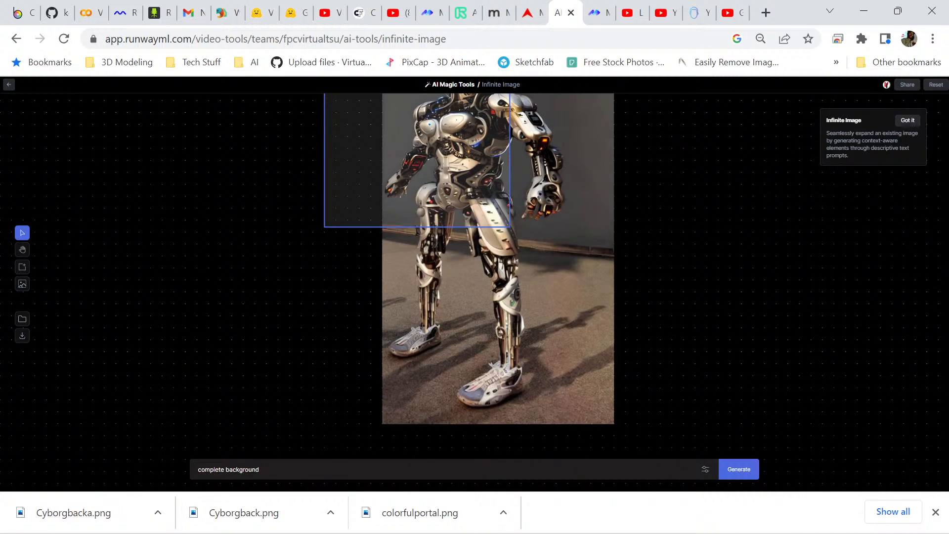
pyautogui.moveTo(416, 163); pyautogui.dragTo(429, 331)
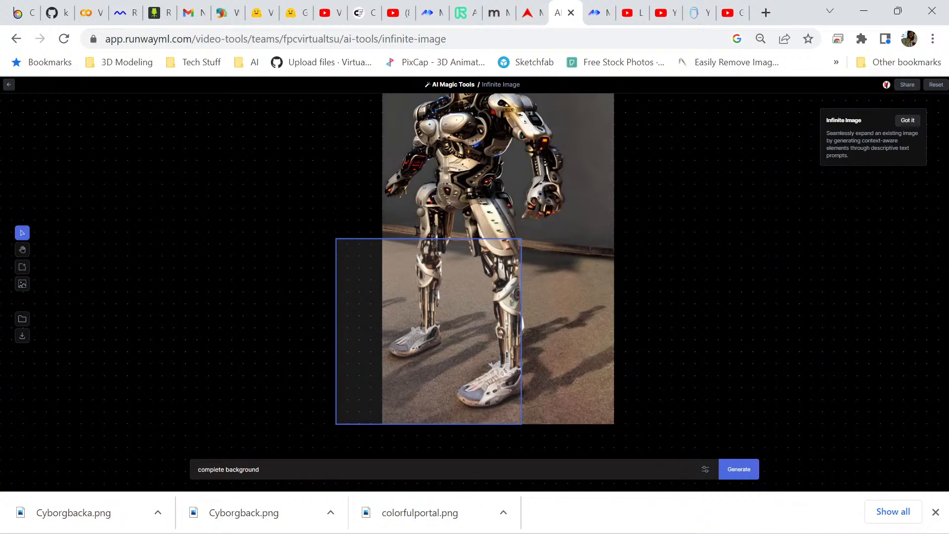
pyautogui.press('h')
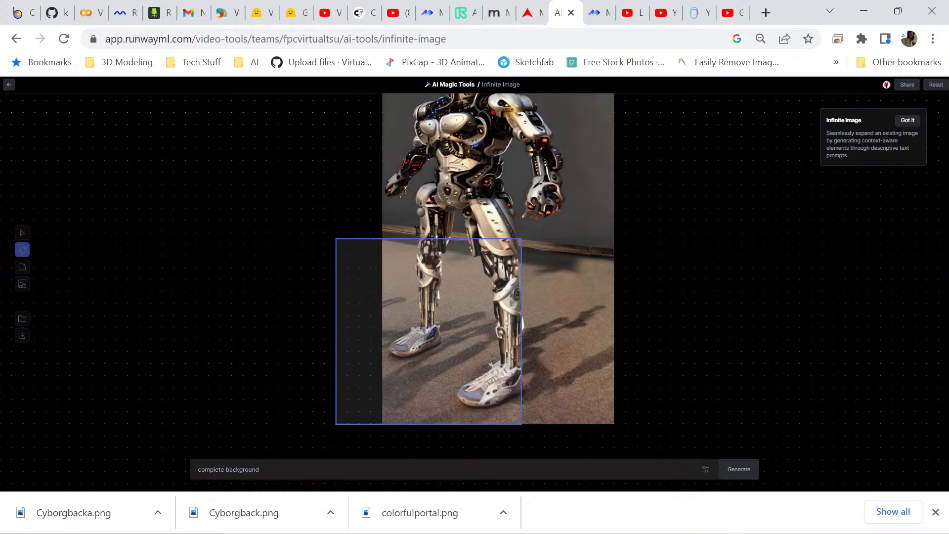
pyautogui.scroll(1, 475, 277)
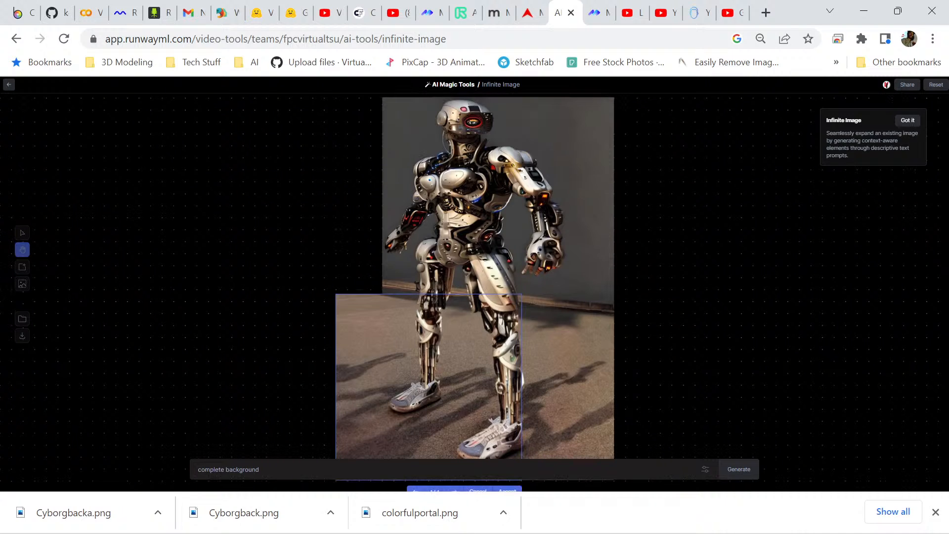
pyautogui.scroll(-1, 475, 277)
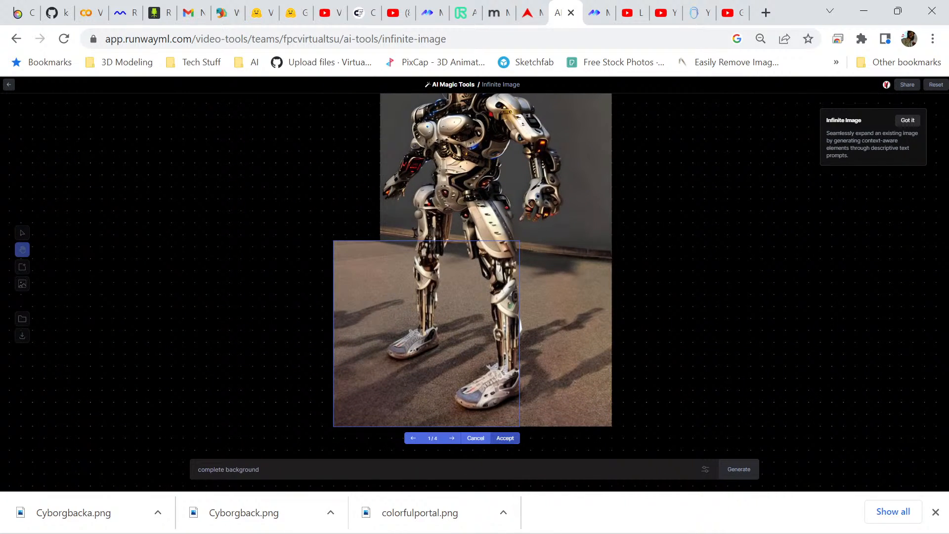
pyautogui.click(505, 438)
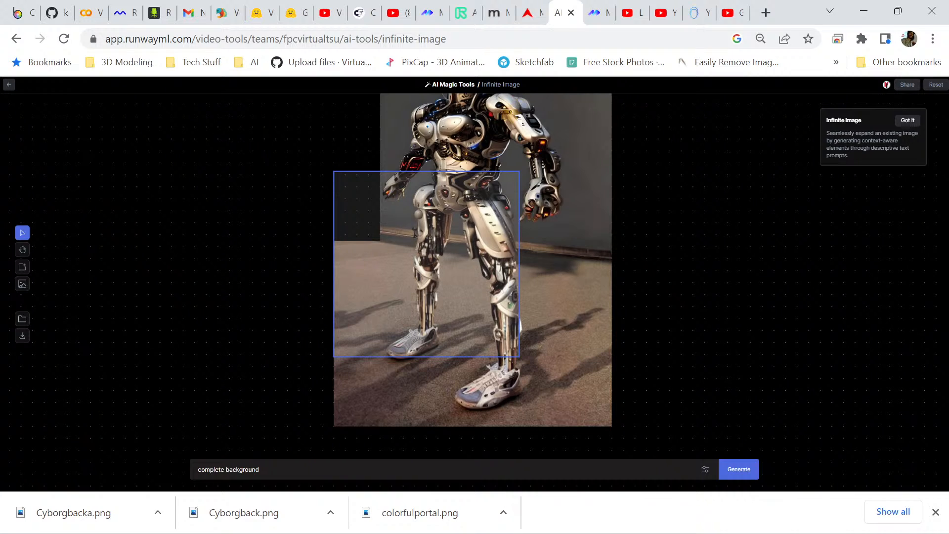
# Generate "complete background" for the empty area to the left of the robot's hips, compare the four variations, and accept variation 3.
pyautogui.press('h')
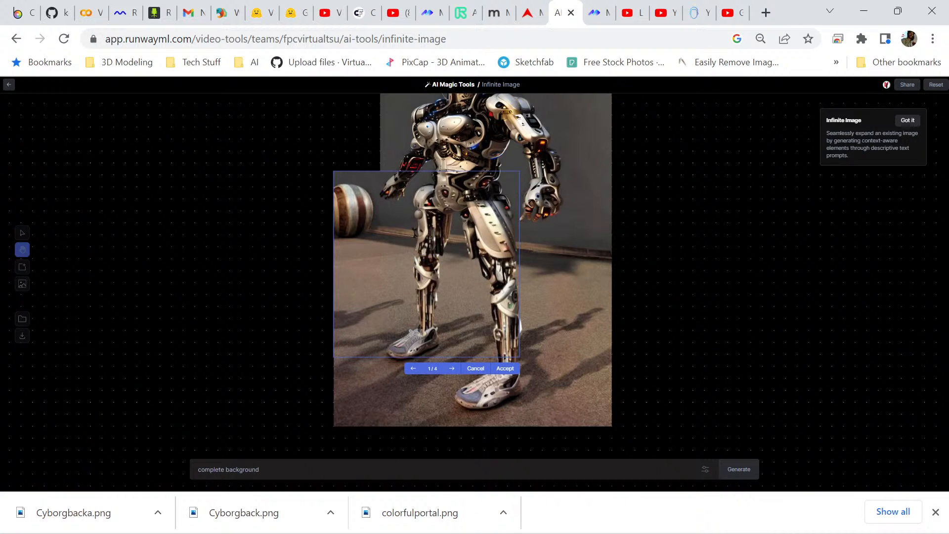
pyautogui.click(451, 369)
pyautogui.scroll(2, 473, 291)
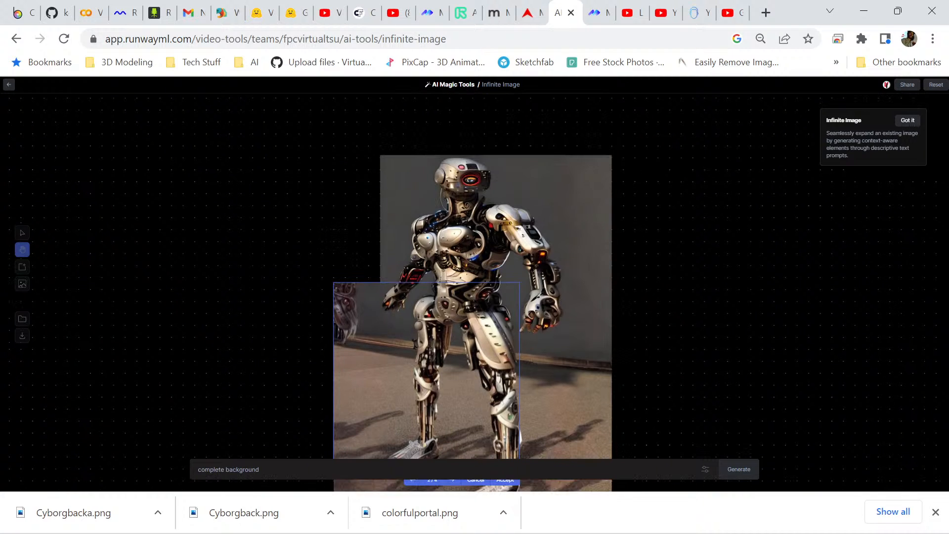
pyautogui.scroll(-2, 473, 292)
pyautogui.click(452, 369)
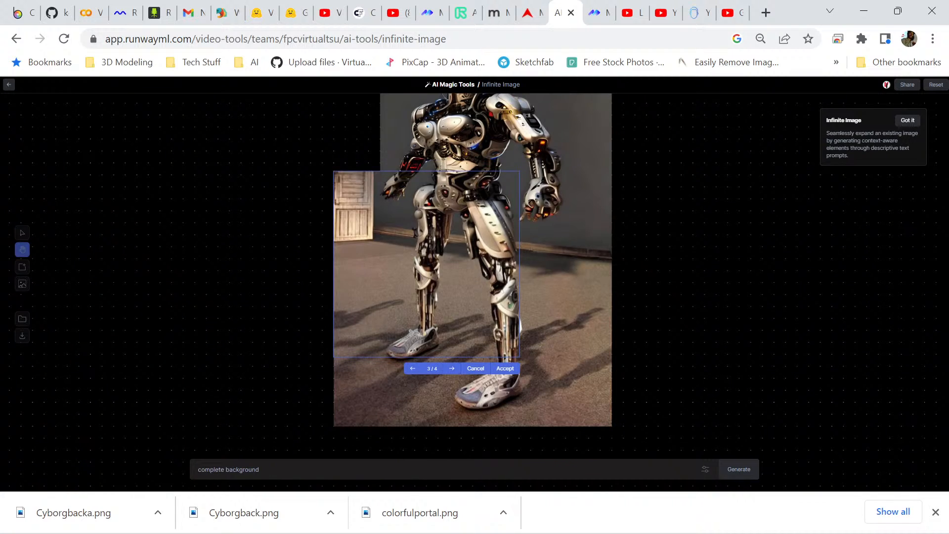
pyautogui.scroll(1, 473, 291)
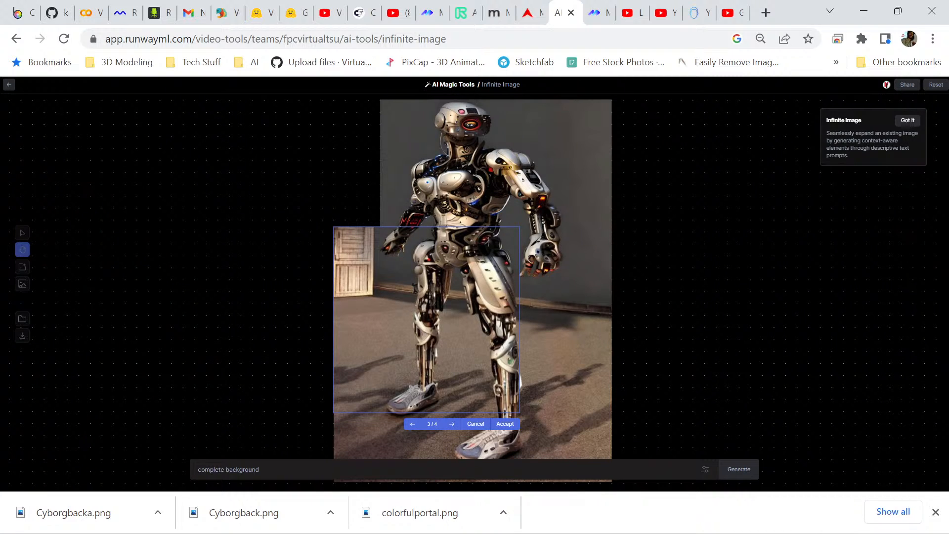
pyautogui.scroll(-1, 472, 287)
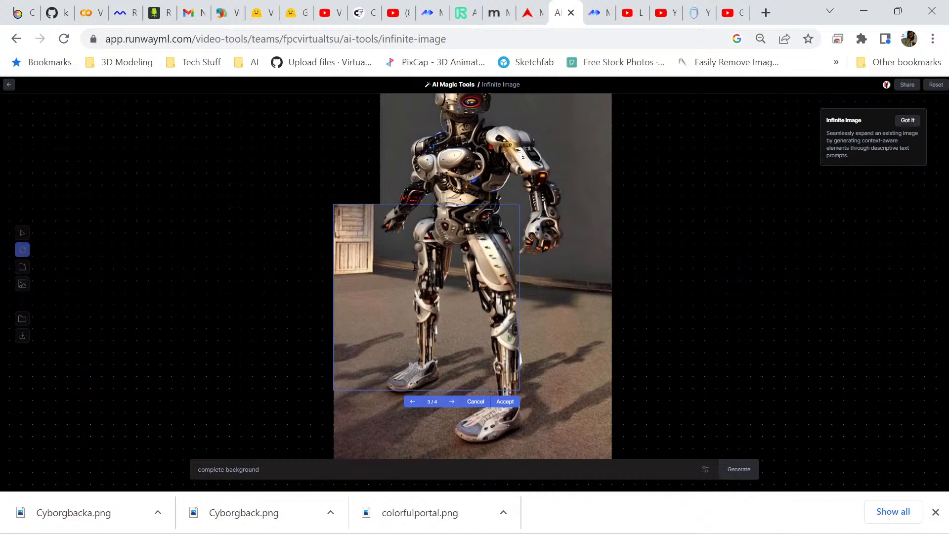
pyautogui.click(452, 401)
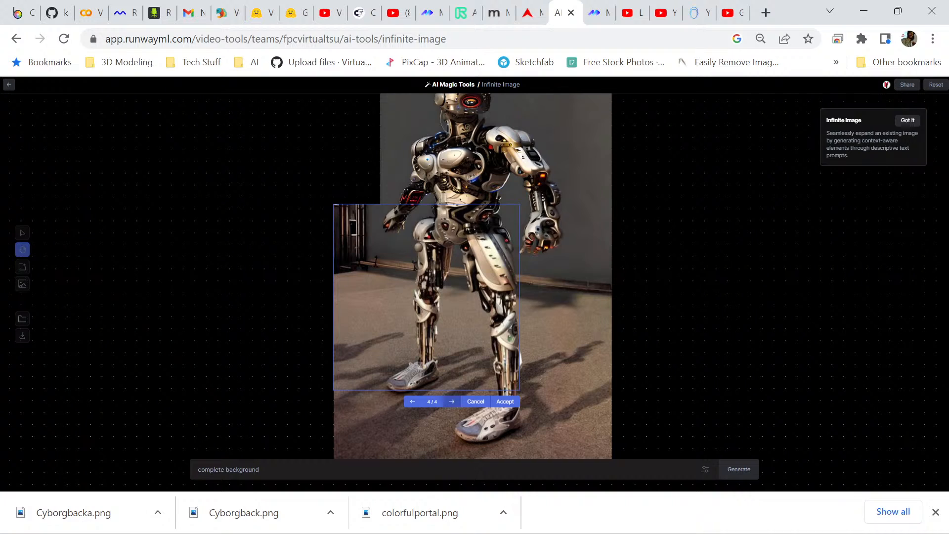
pyautogui.click(452, 401)
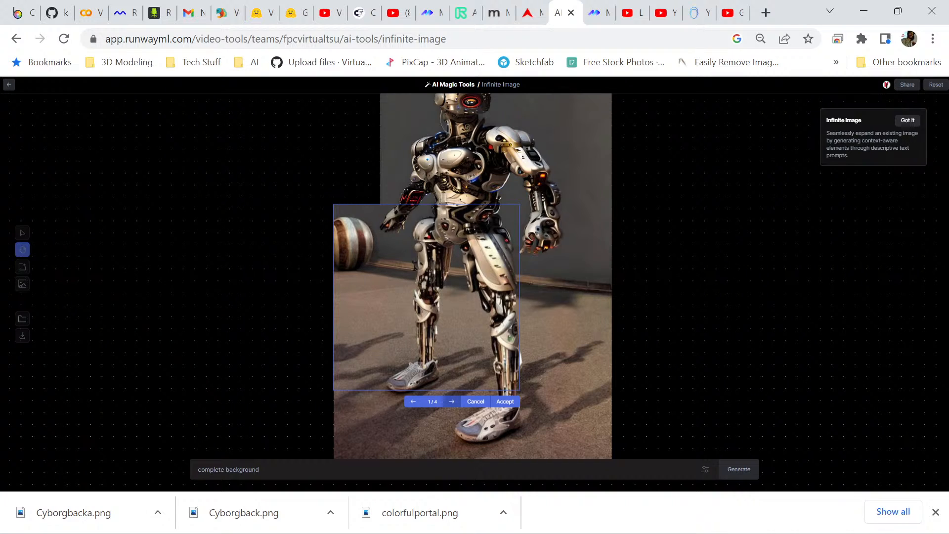
pyautogui.click(452, 401)
pyautogui.click(452, 401)
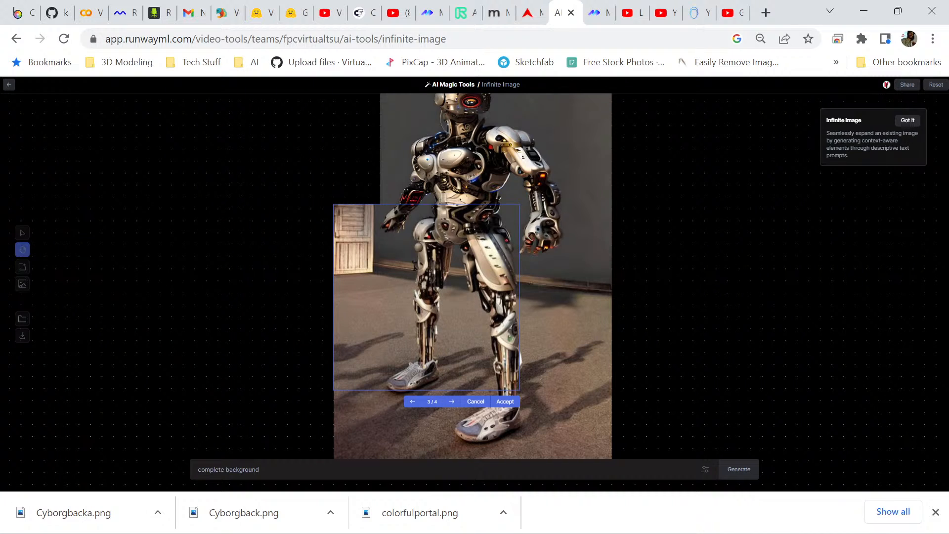
pyautogui.click(505, 402)
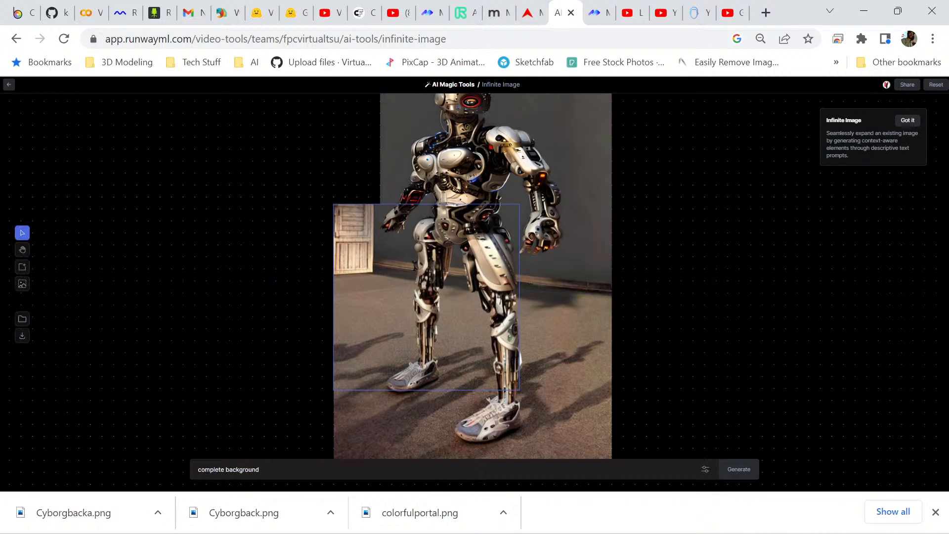
# Try generating "complete background" for the empty area beside the robot's torso, slightly below the image's top edge, and discard the variations.
pyautogui.moveTo(458, 321); pyautogui.dragTo(458, 206)
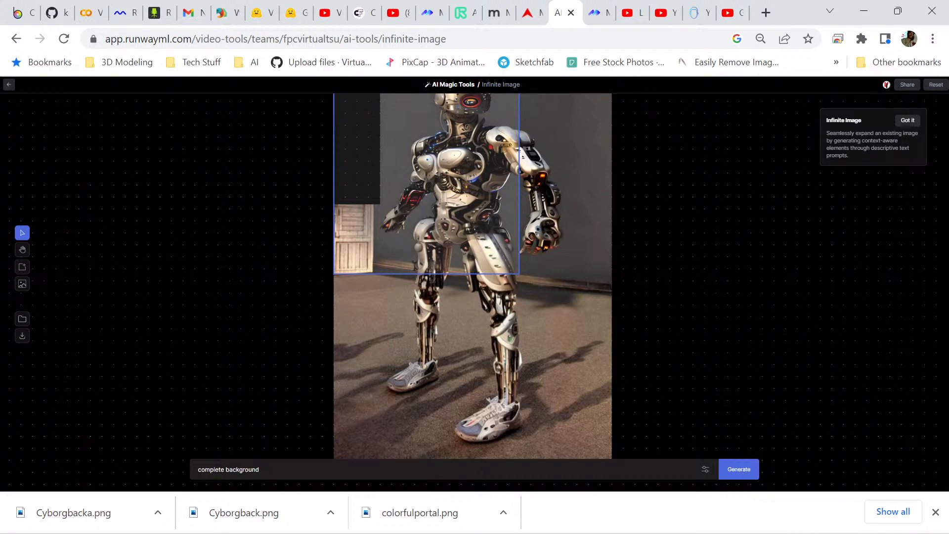
pyautogui.press('h')
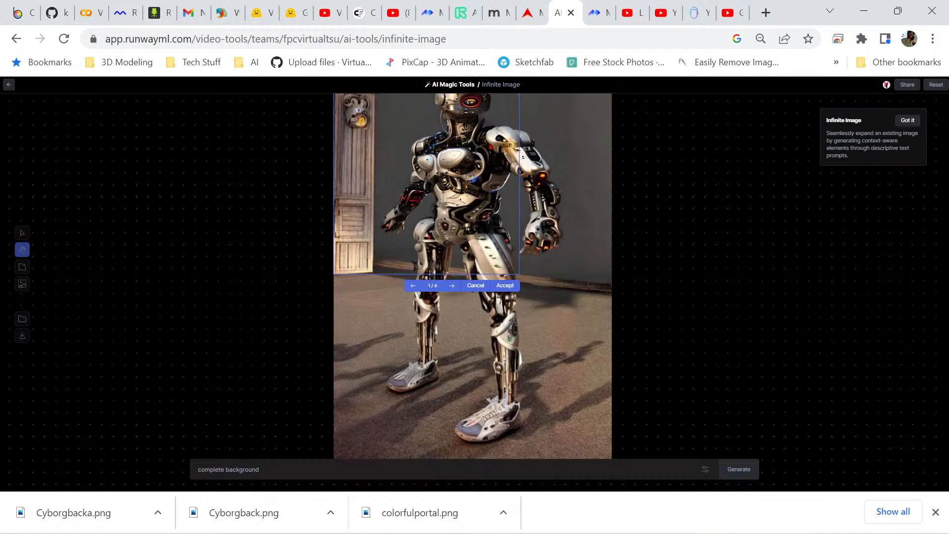
pyautogui.scroll(1, 473, 276)
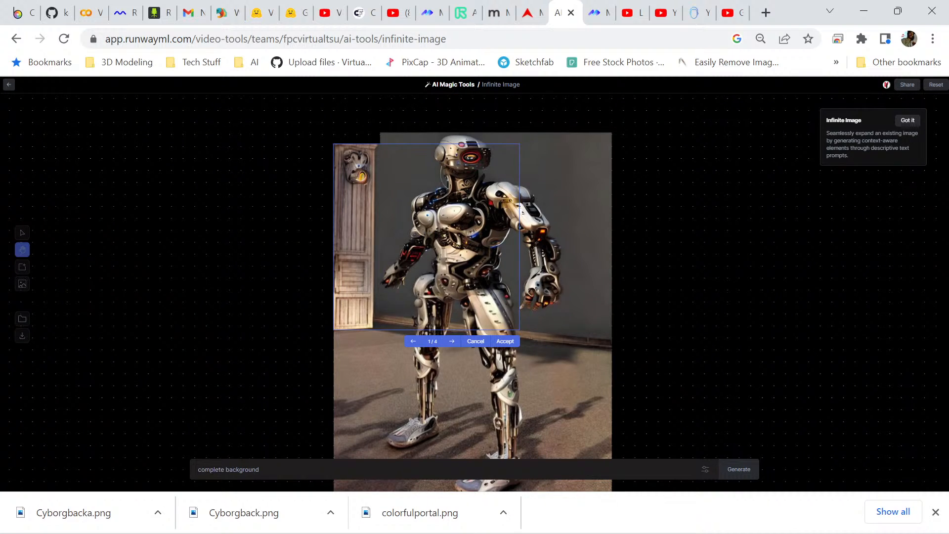
pyautogui.click(476, 342)
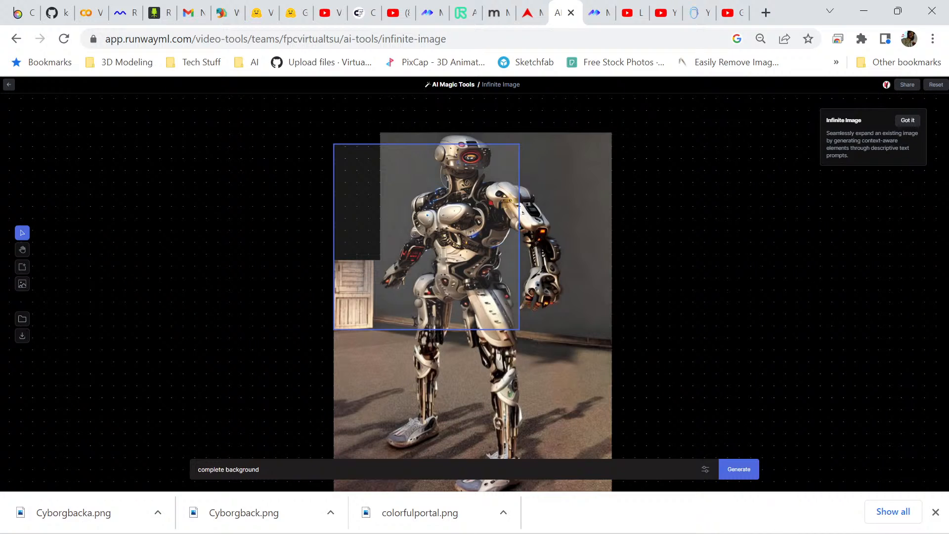
# Generate "complete background" beside the robot's head and torso with the frame flush with the image's top edge, and browse to variation 4 of 4.
pyautogui.moveTo(427, 247); pyautogui.dragTo(427, 236)
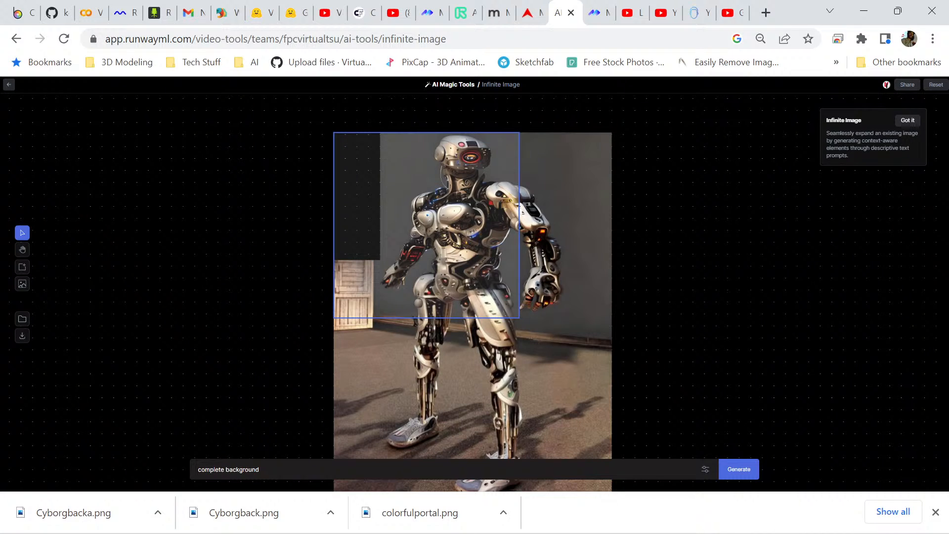
pyautogui.press('h')
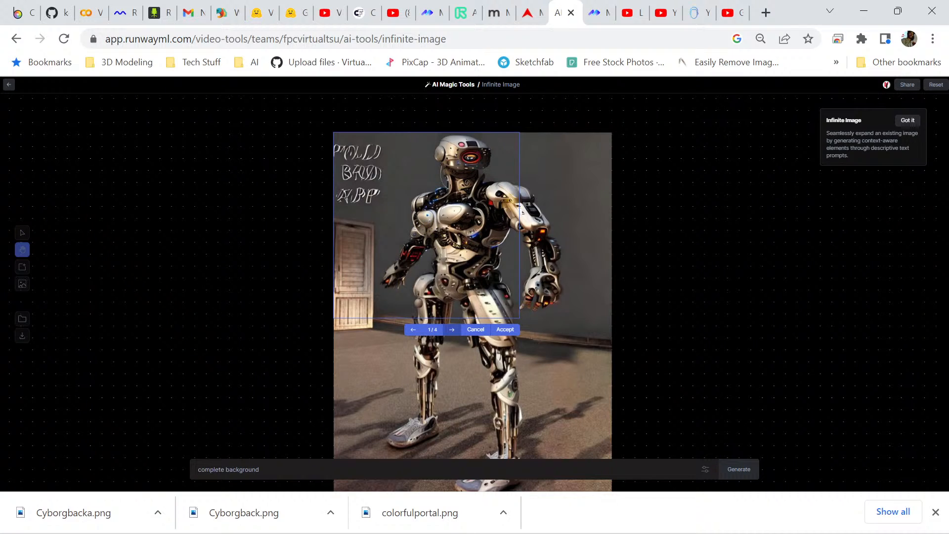
pyautogui.click(452, 330)
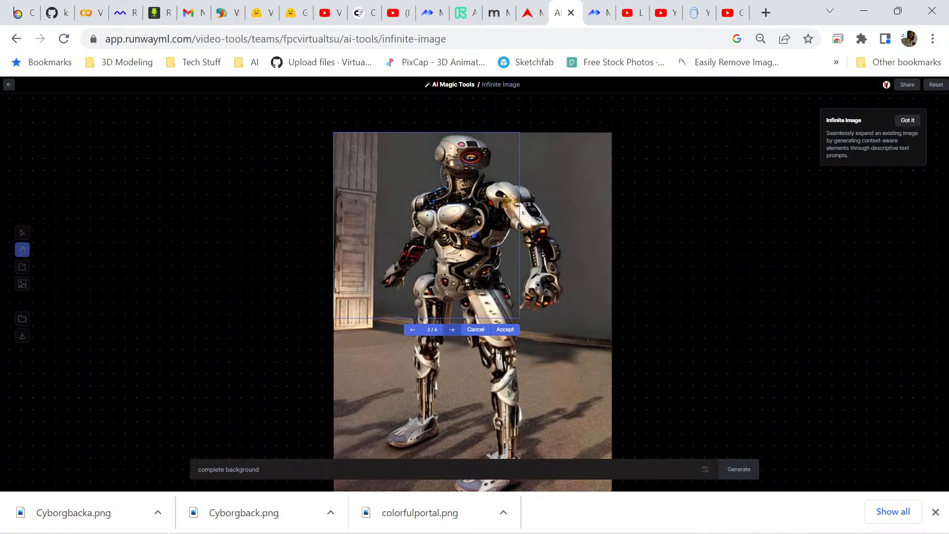
pyautogui.click(452, 329)
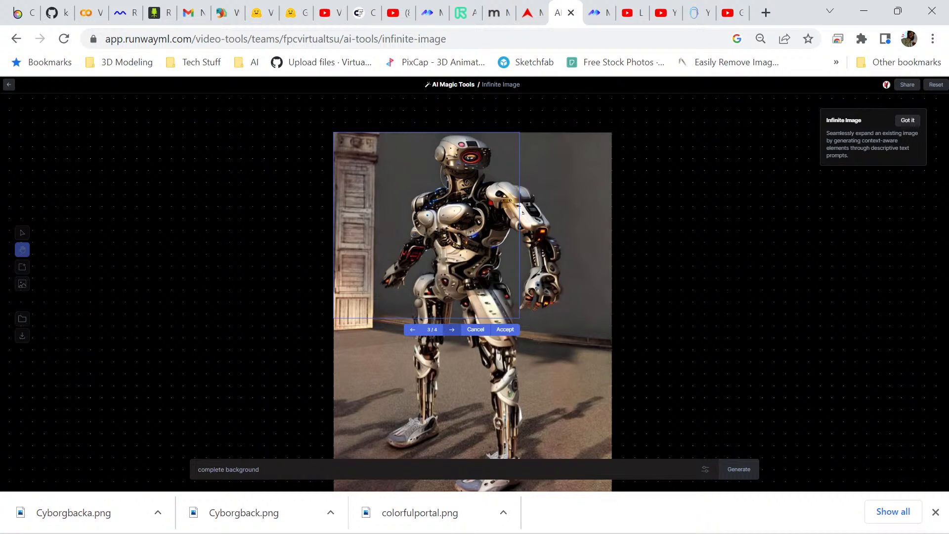
pyautogui.click(452, 329)
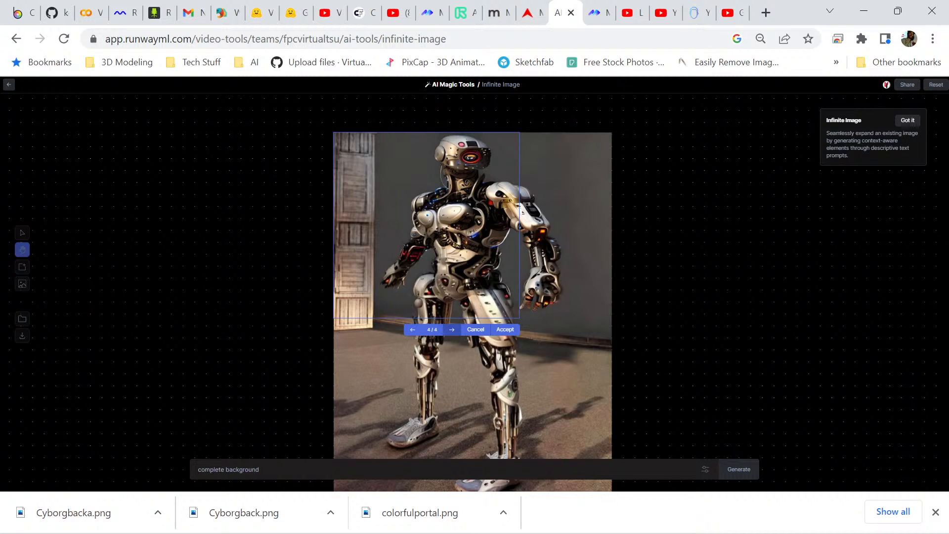
# Inspect how variation 4 blends with the door and wall across the whole figure, and accept it.
pyautogui.scroll(-1, 472, 277)
pyautogui.scroll(1, 472, 277)
pyautogui.scroll(-1, 472, 277)
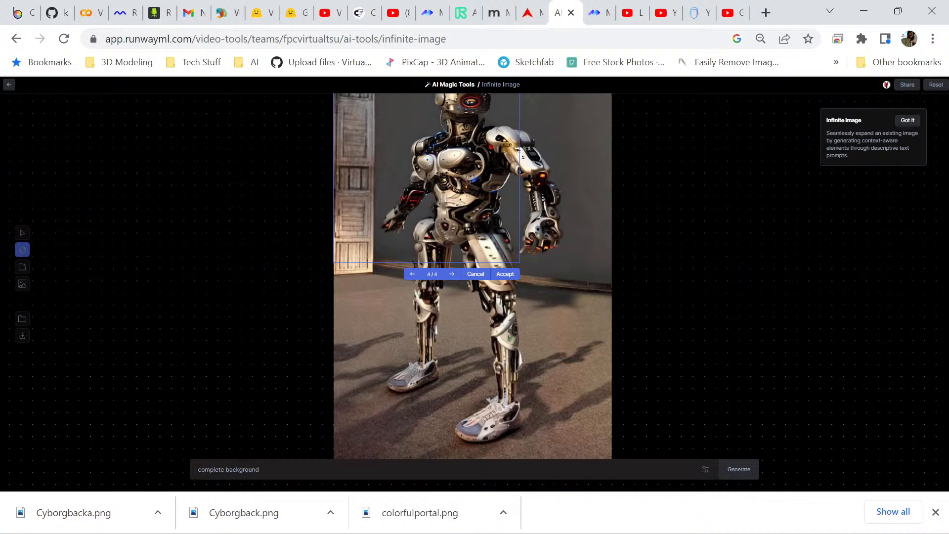
pyautogui.scroll(1, 472, 277)
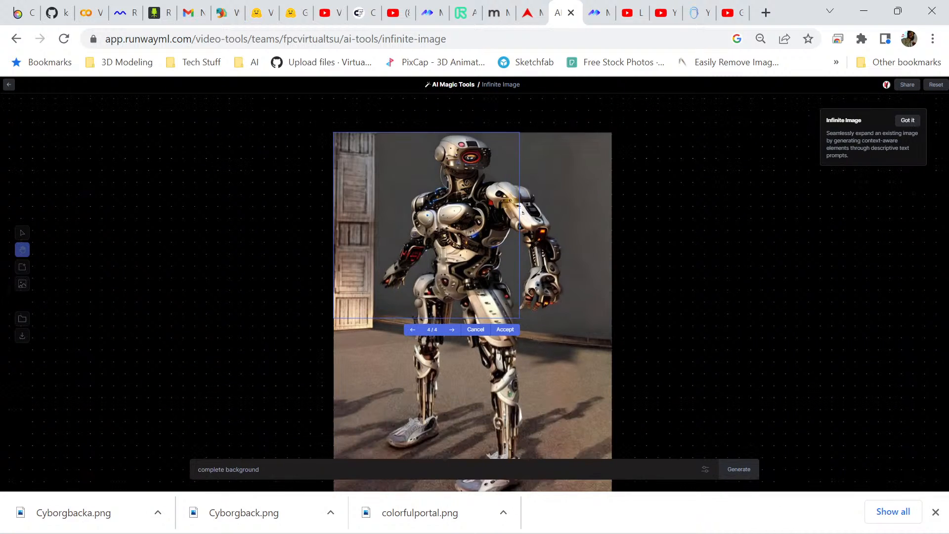
pyautogui.scroll(-1, 472, 276)
pyautogui.scroll(1, 472, 277)
pyautogui.scroll(-1, 472, 277)
pyautogui.scroll(2, 472, 277)
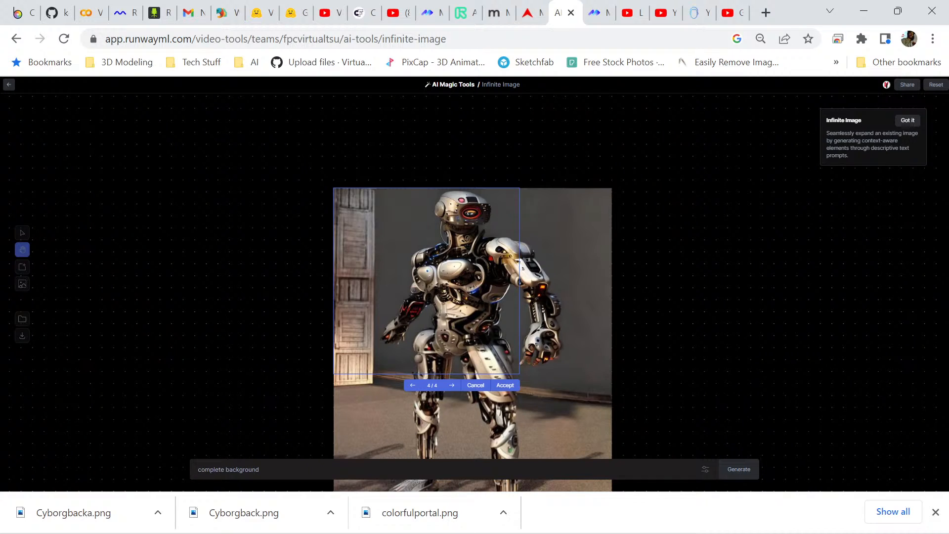
pyautogui.click(505, 385)
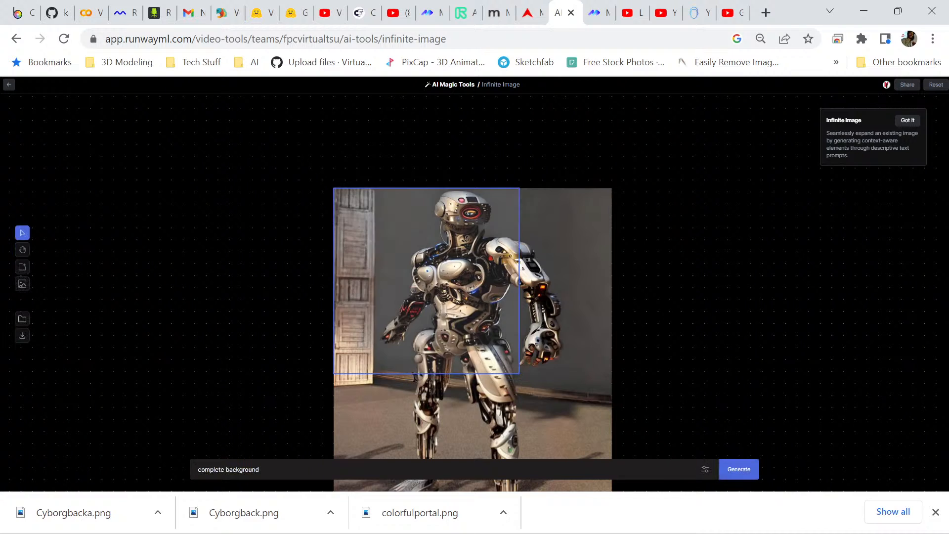
# Generate "complete background" for a narrow strip above the door and the robot's head, and accept variation 3 of 4.
pyautogui.moveTo(435, 292); pyautogui.dragTo(435, 268)
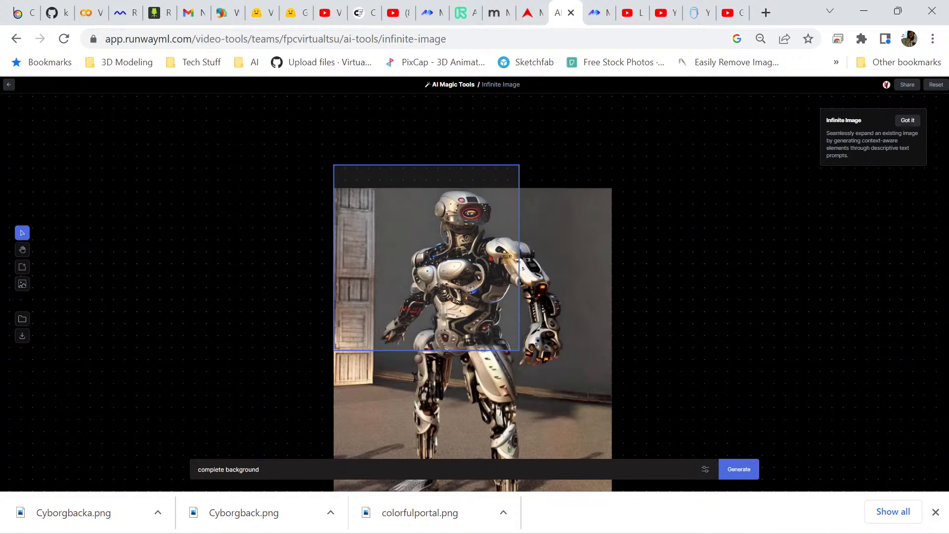
pyautogui.scroll(-4, 473, 277)
pyautogui.scroll(-2, 472, 277)
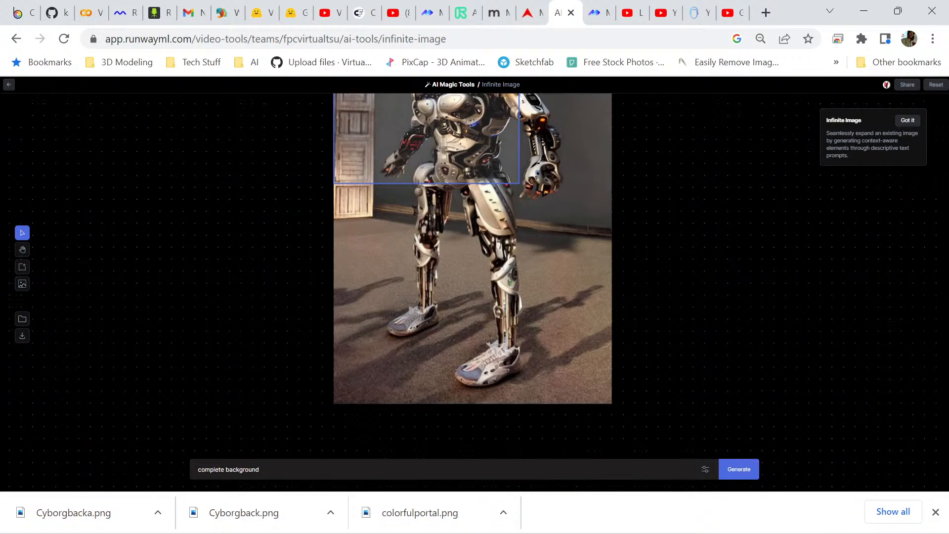
pyautogui.scroll(3, 472, 277)
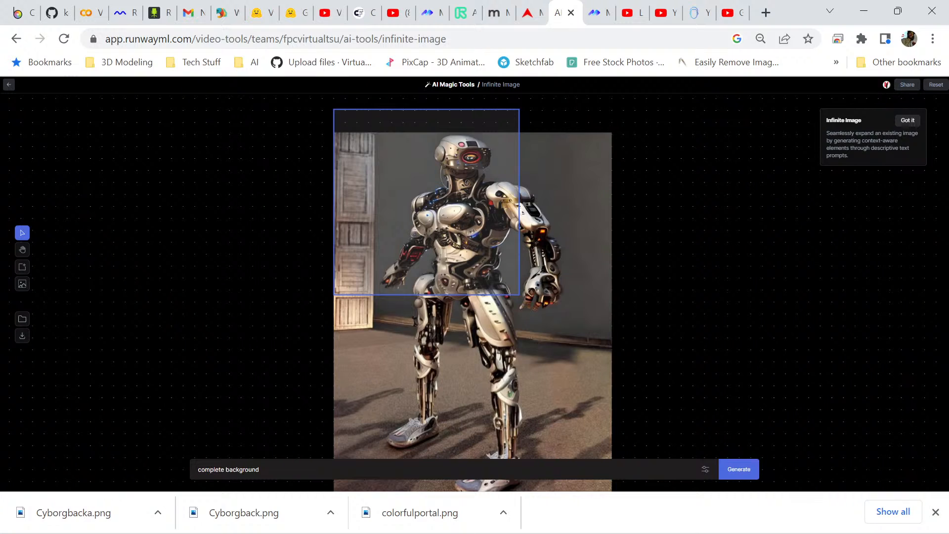
pyautogui.click(738, 469)
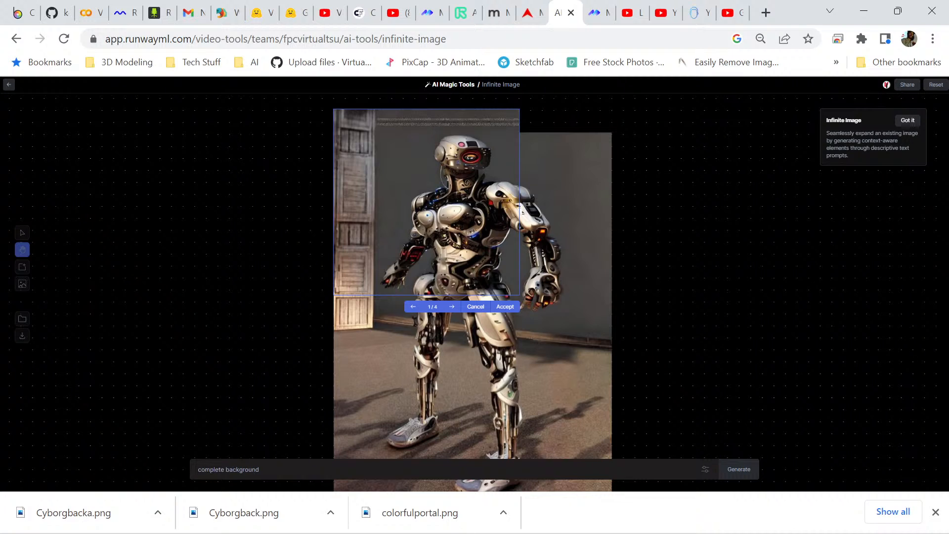
pyautogui.click(452, 307)
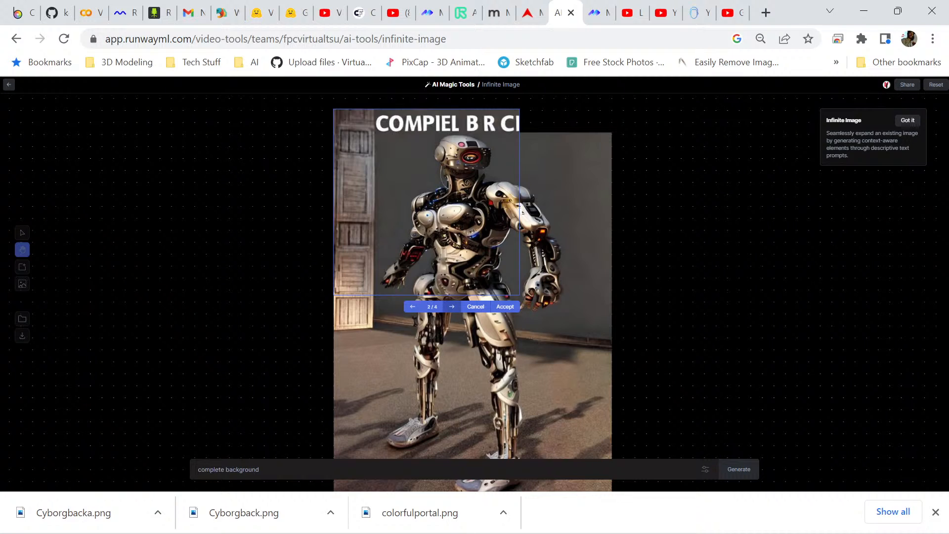
pyautogui.click(452, 307)
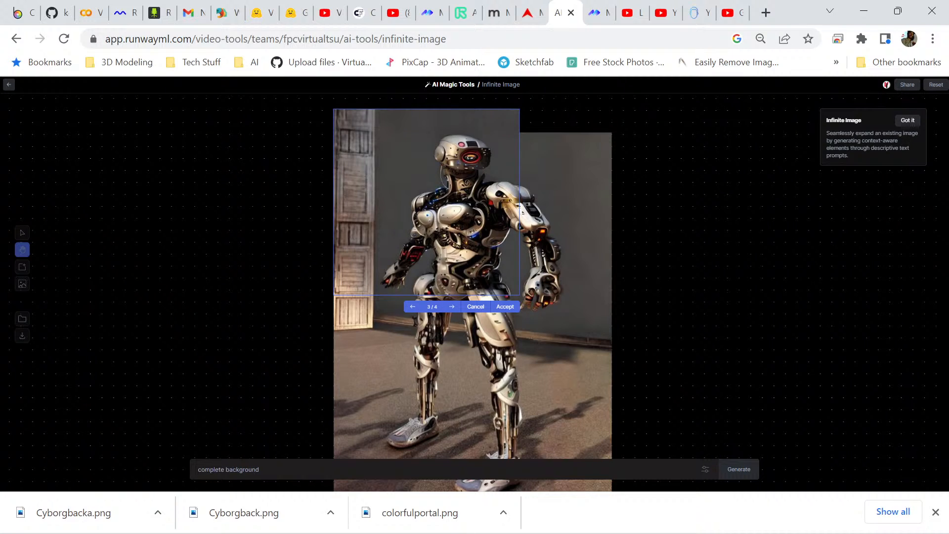
pyautogui.moveTo(505, 307); pyautogui.dragTo(519, 307)
pyautogui.click(520, 306)
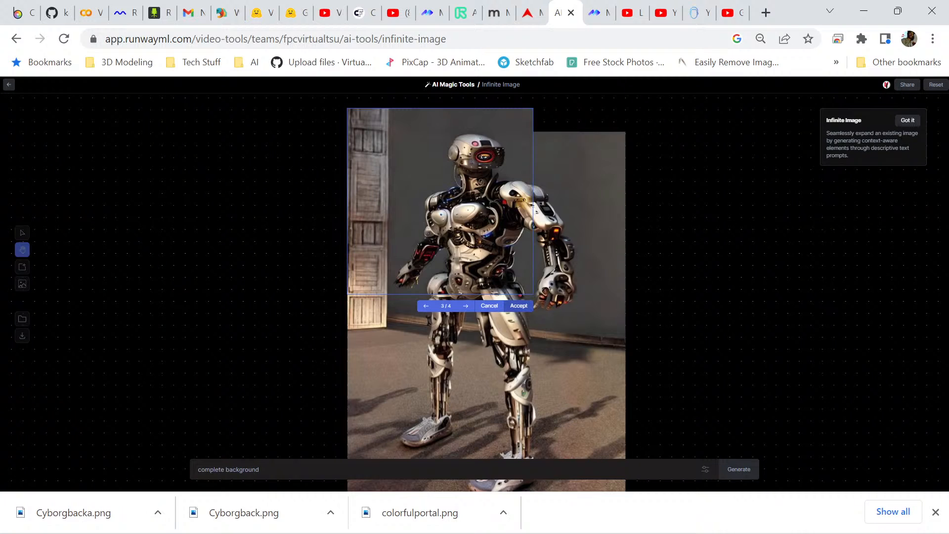
# Generate "complete background" for the remaining strip above the robot's right-hand wall, accept variation 1 of 4, and review the full image.
pyautogui.moveTo(460, 217); pyautogui.dragTo(552, 218)
pyautogui.press('h')
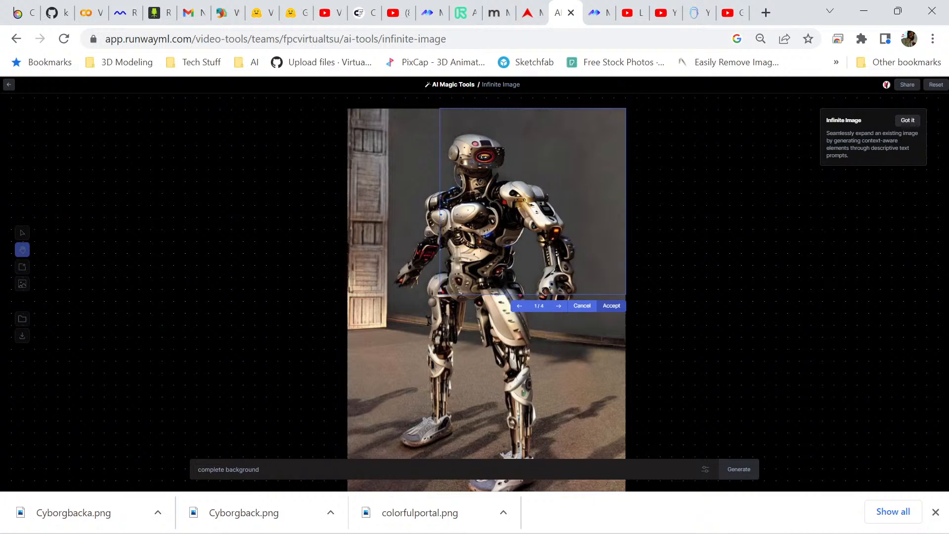
pyautogui.click(612, 306)
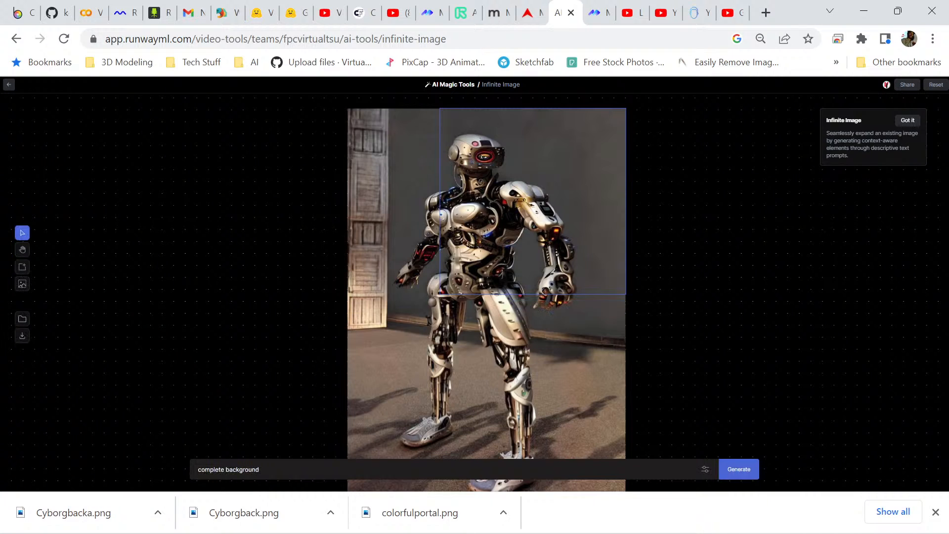
pyautogui.scroll(-1, 487, 277)
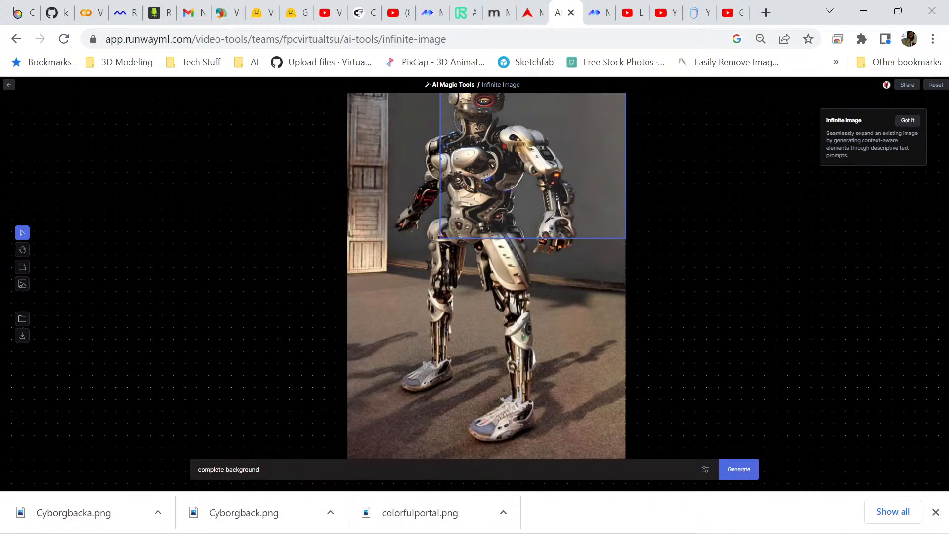
pyautogui.scroll(1, 487, 277)
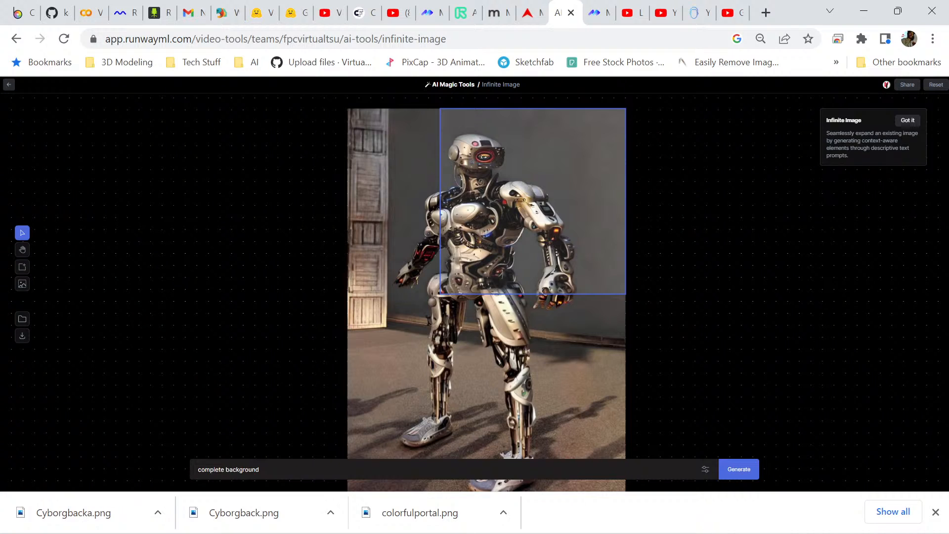
pyautogui.scroll(-1, 488, 277)
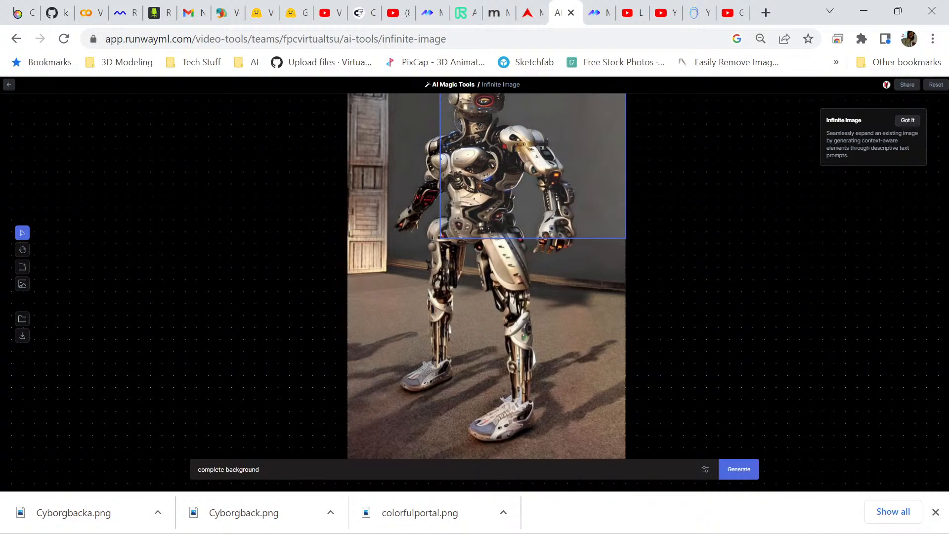
pyautogui.scroll(1, 487, 277)
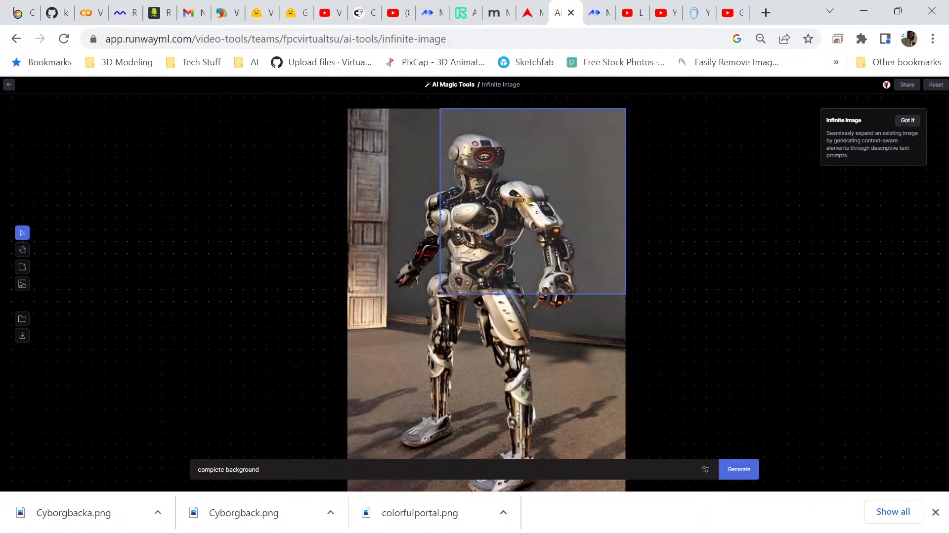
# Export the expanded cyborg image to the workspace assets and start downloading it to the computer.
pyautogui.scroll(-1, 488, 276)
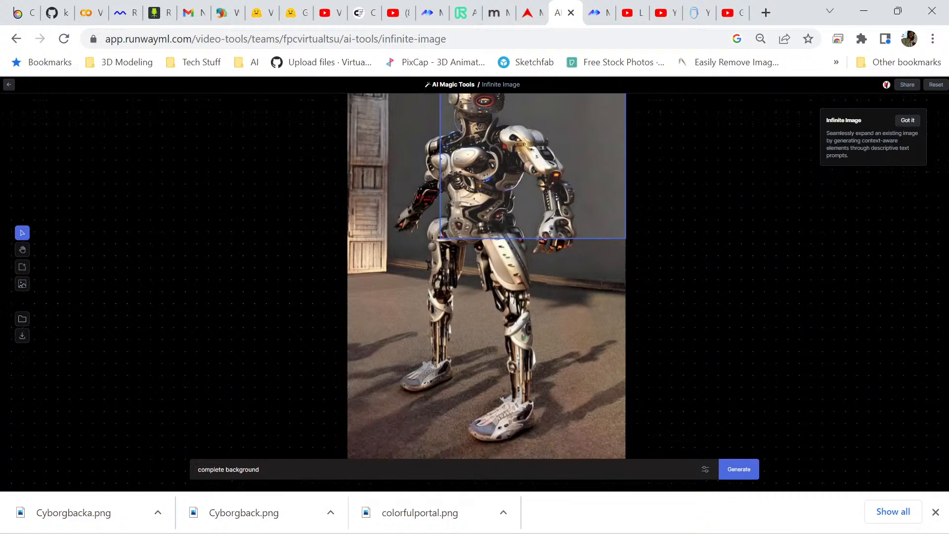
pyautogui.click(22, 319)
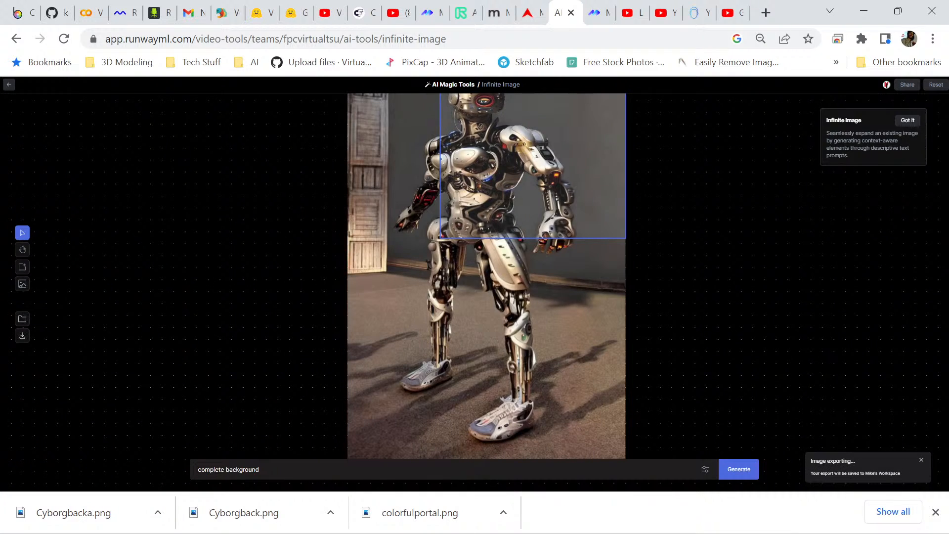
pyautogui.click(22, 336)
# Change the download's save location from the Backgrounds folder to the Pictures folder.
pyautogui.scroll(-5, 354, 233)
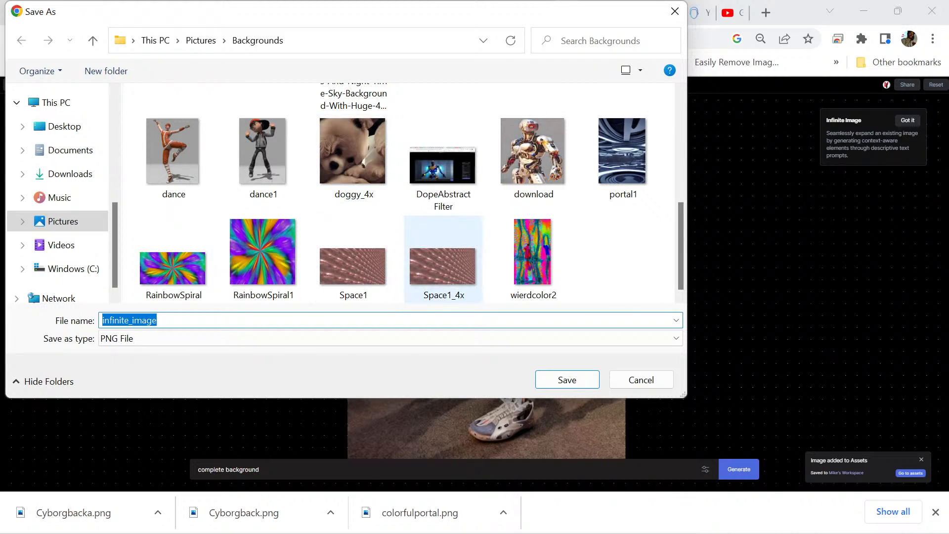
pyautogui.scroll(5, 444, 257)
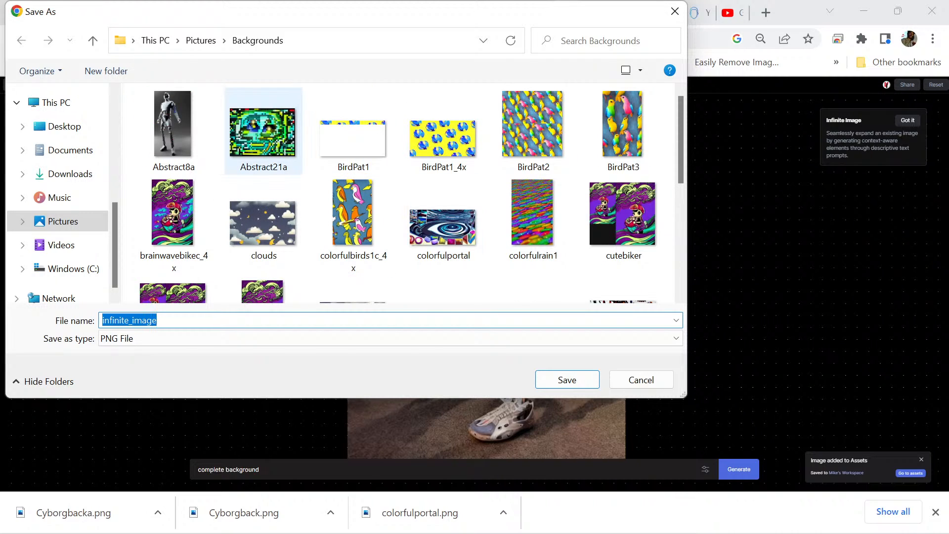
pyautogui.click(200, 40)
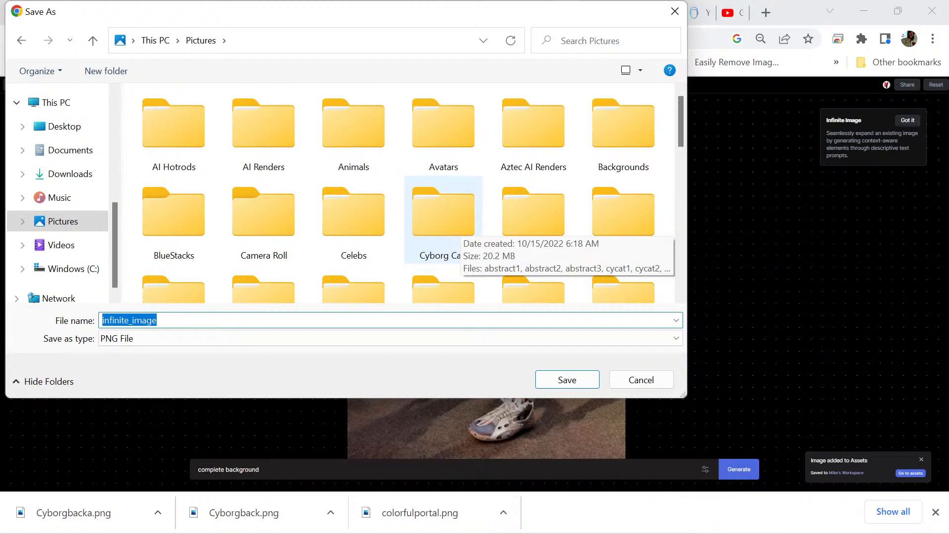
pyautogui.scroll(-1, 354, 227)
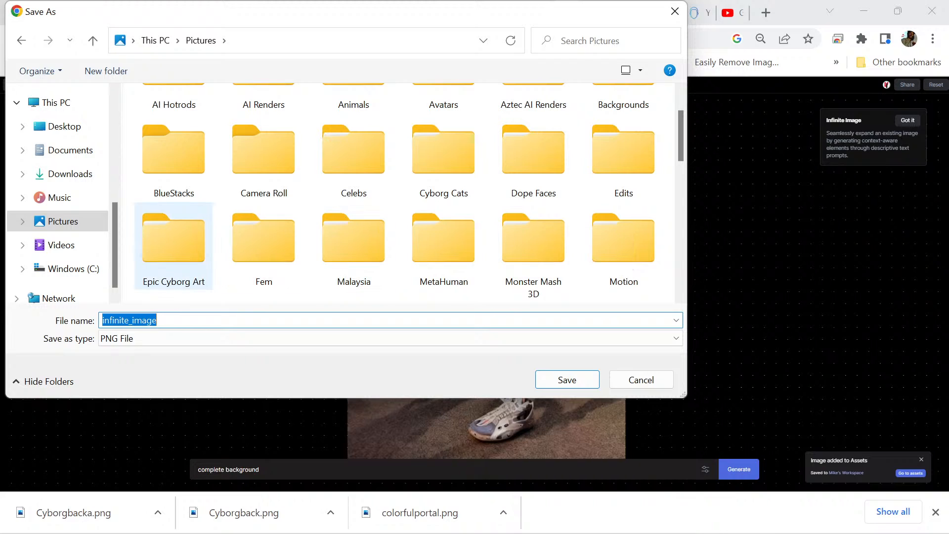
pyautogui.click(61, 245)
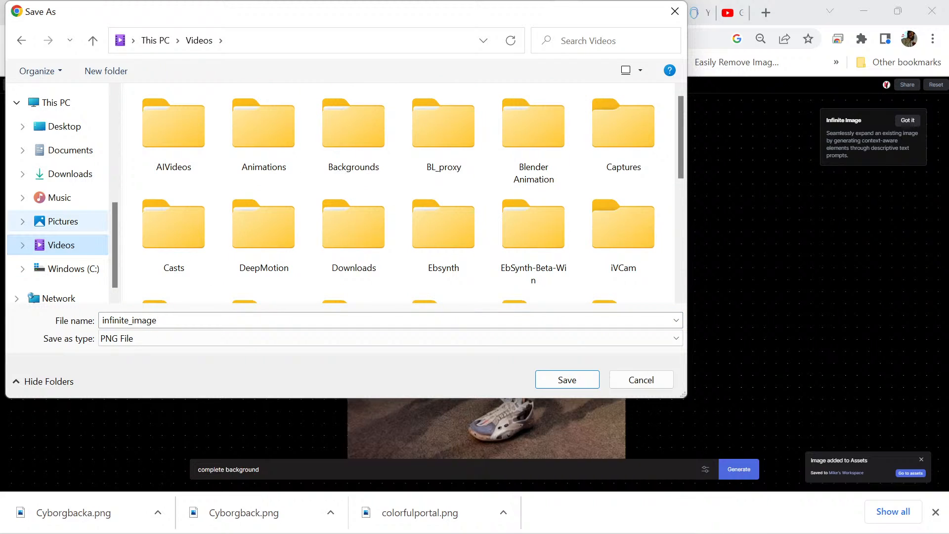
pyautogui.click(63, 221)
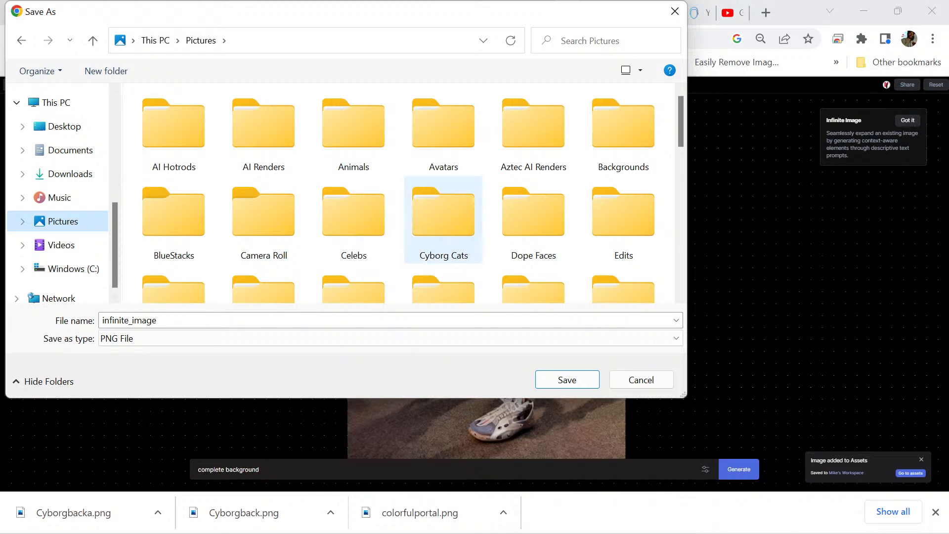
# Create a folder named Cyborg in Pictures and save the image there as the PNG file infinite_image.
pyautogui.rightClick(394, 183)
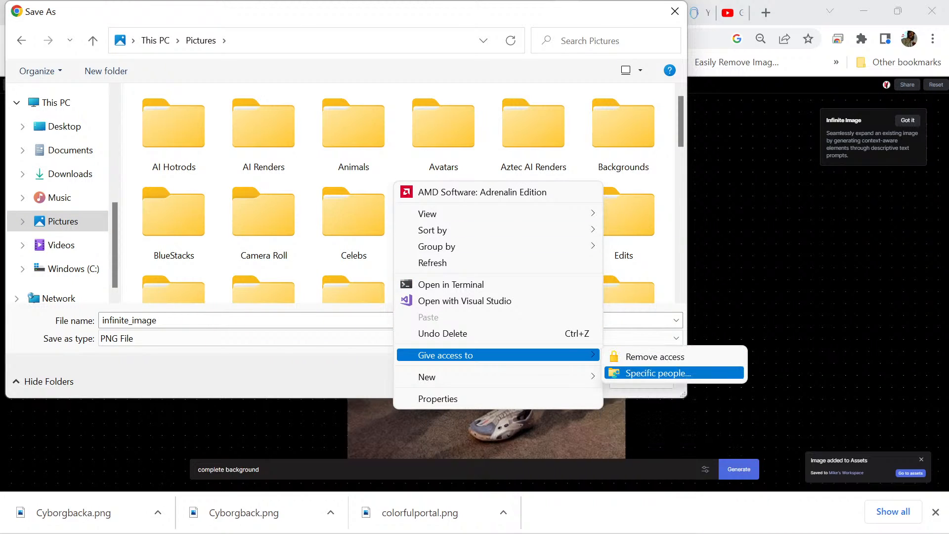
pyautogui.moveTo(544, 377)
pyautogui.click(638, 378)
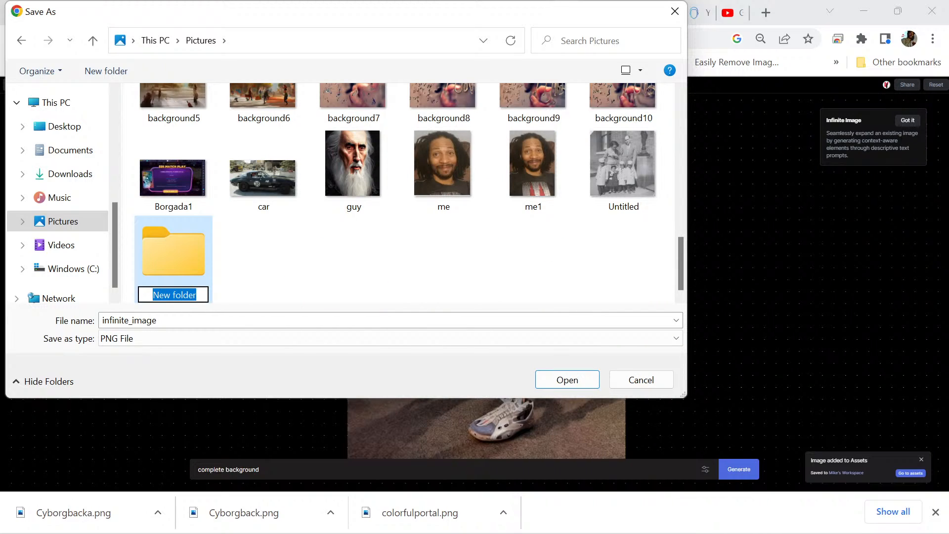
pyautogui.write('Cybo')
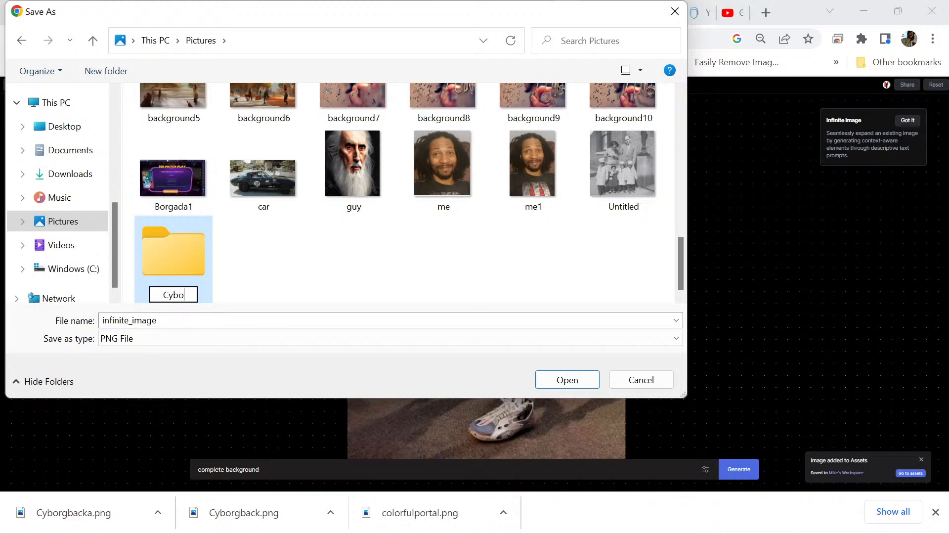
pyautogui.write('rg')
pyautogui.click(277, 262)
pyautogui.doubleClick(173, 252)
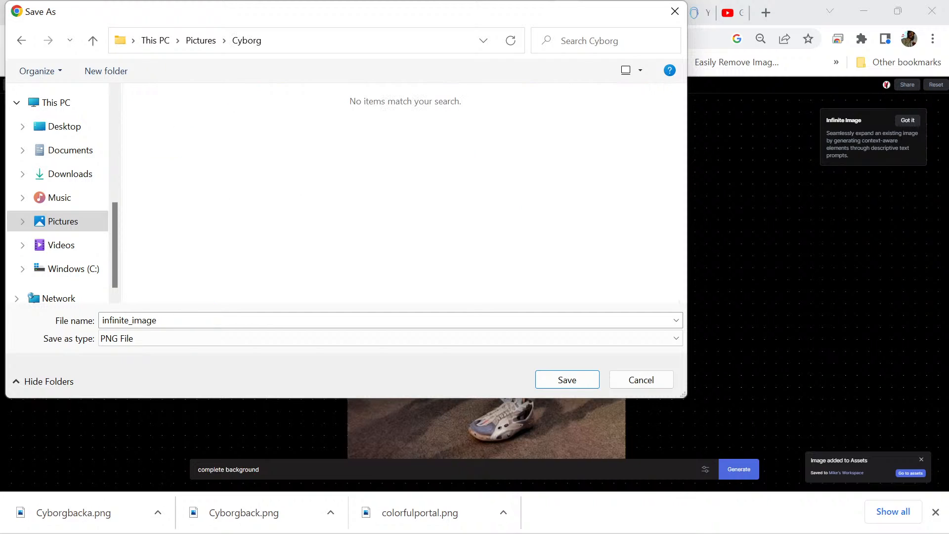
pyautogui.press('Return')
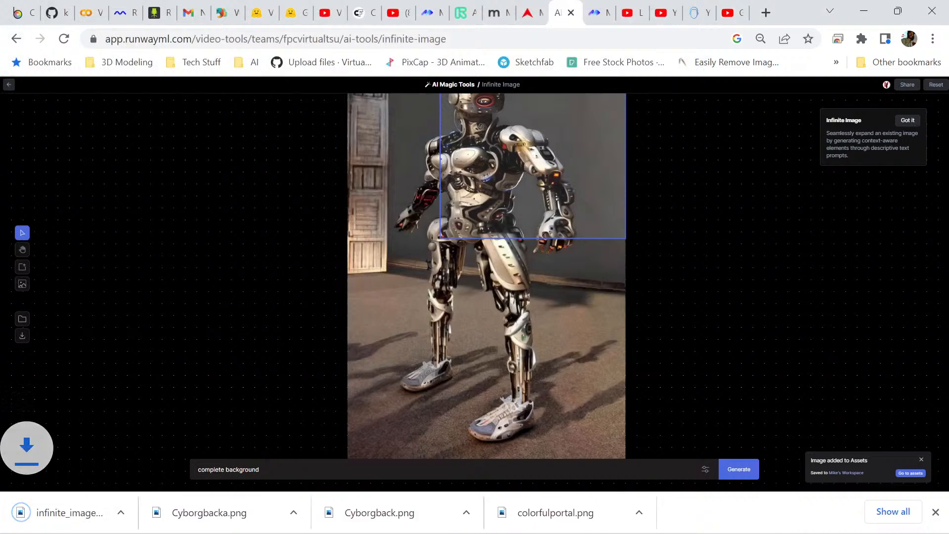
pyautogui.scroll(3, 486, 277)
pyautogui.scroll(-2, 487, 277)
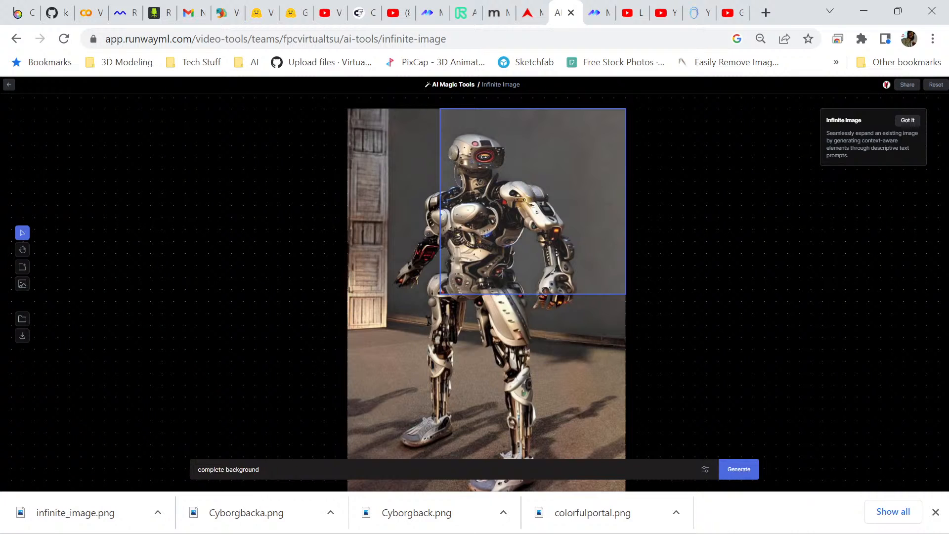
pyautogui.scroll(-2, 487, 277)
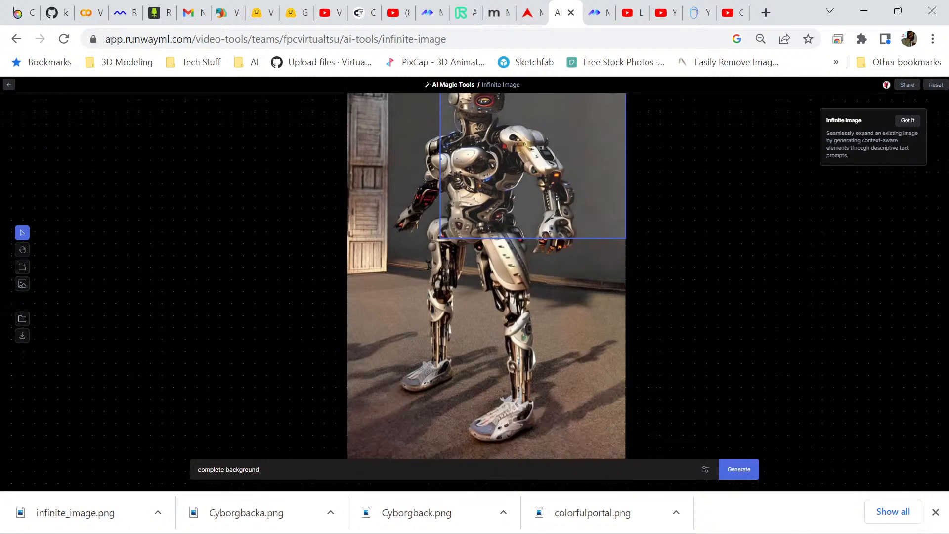
pyautogui.scroll(3, 486, 277)
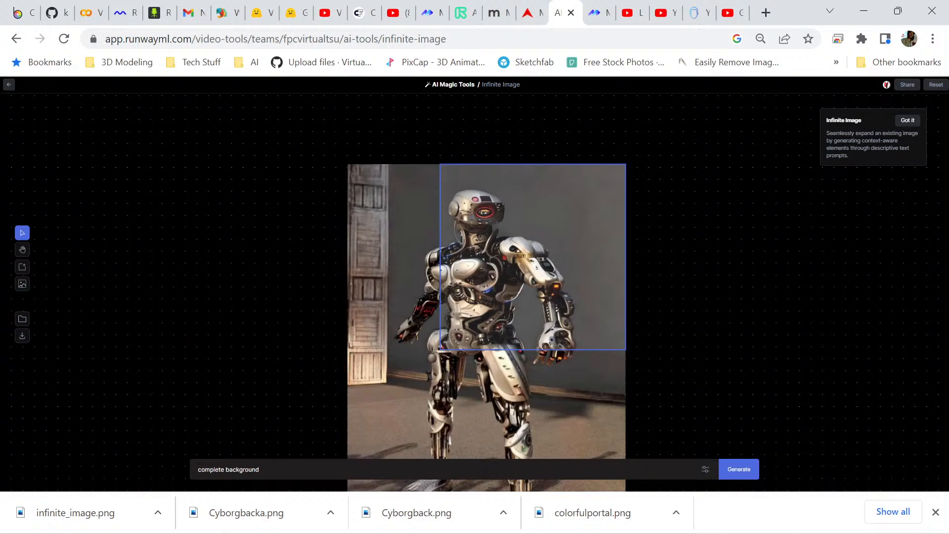
pyautogui.scroll(-1, 487, 276)
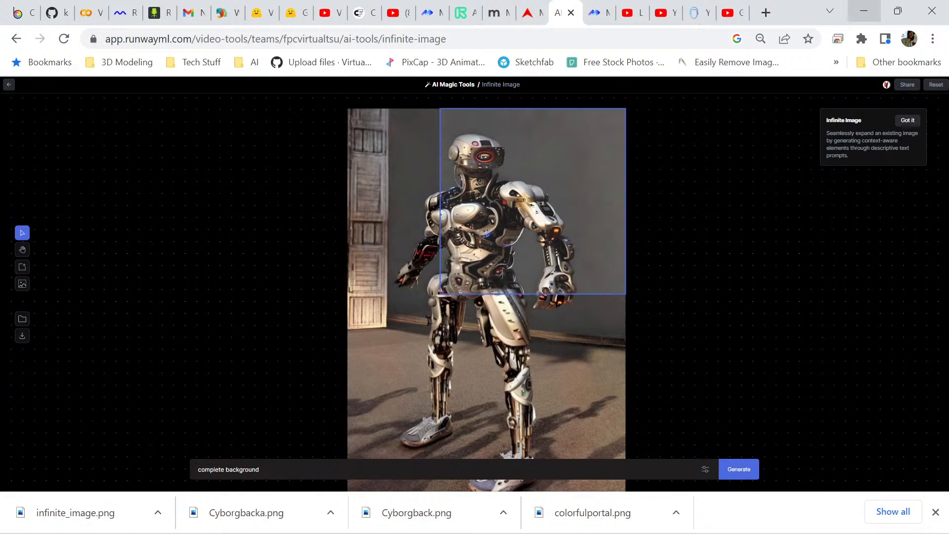
# Switch to the Backgrounds folder in File Explorer, open the original picture Abstract10c in Paint and look it over.
pyautogui.click(864, 11)
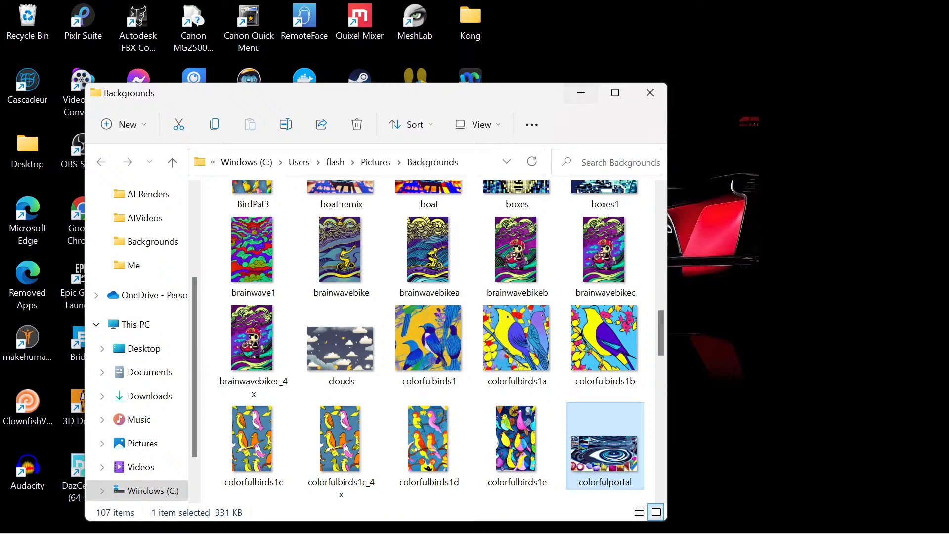
pyautogui.scroll(10, 428, 341)
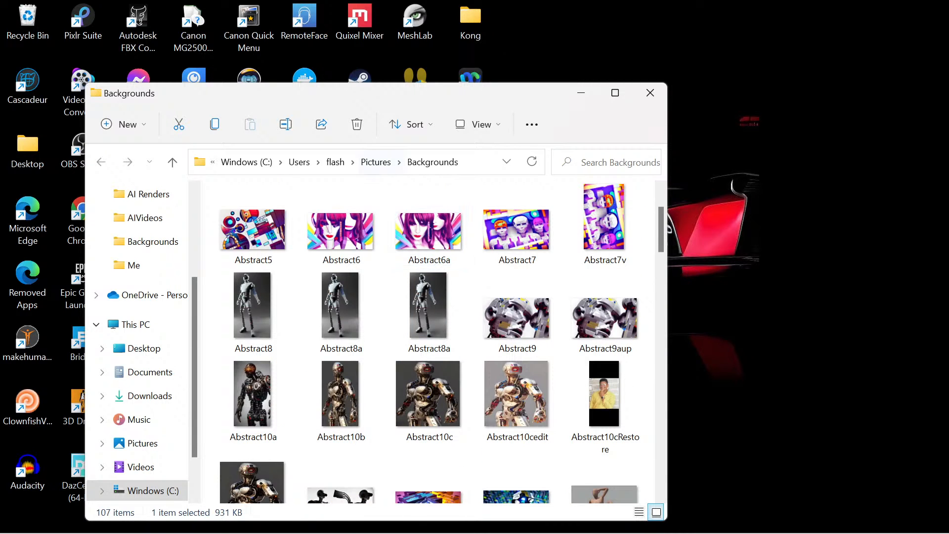
pyautogui.scroll(-2, 429, 297)
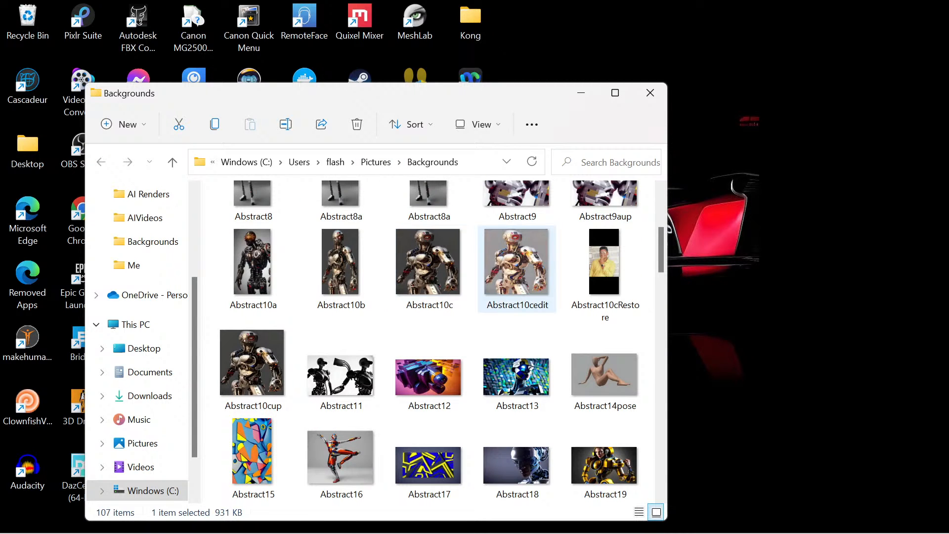
pyautogui.click(429, 269)
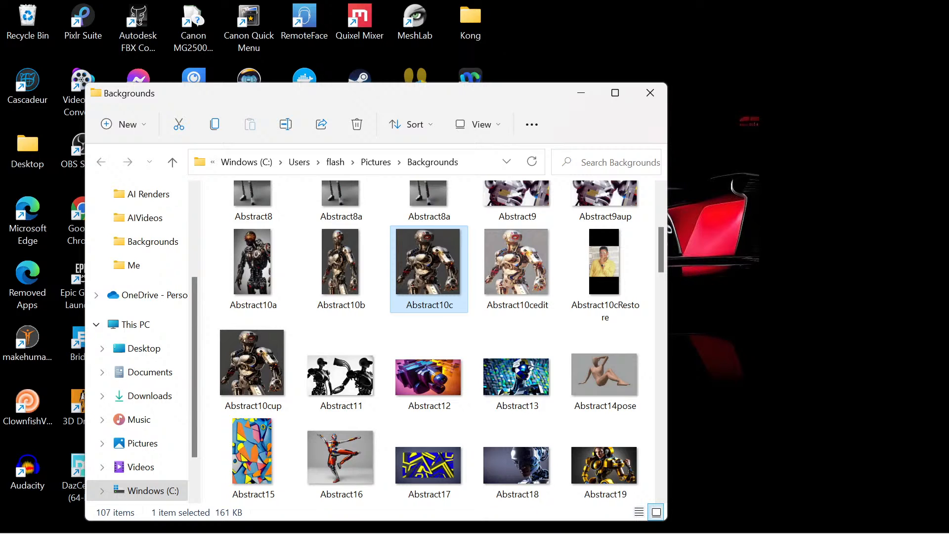
pyautogui.rightClick(429, 269)
pyautogui.moveTo(544, 266)
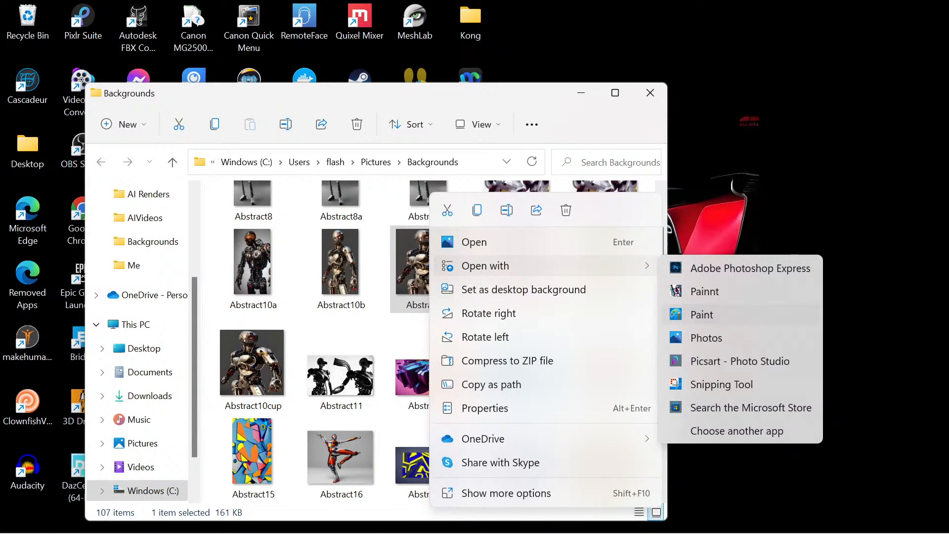
pyautogui.click(703, 315)
pyautogui.scroll(-5, 436, 260)
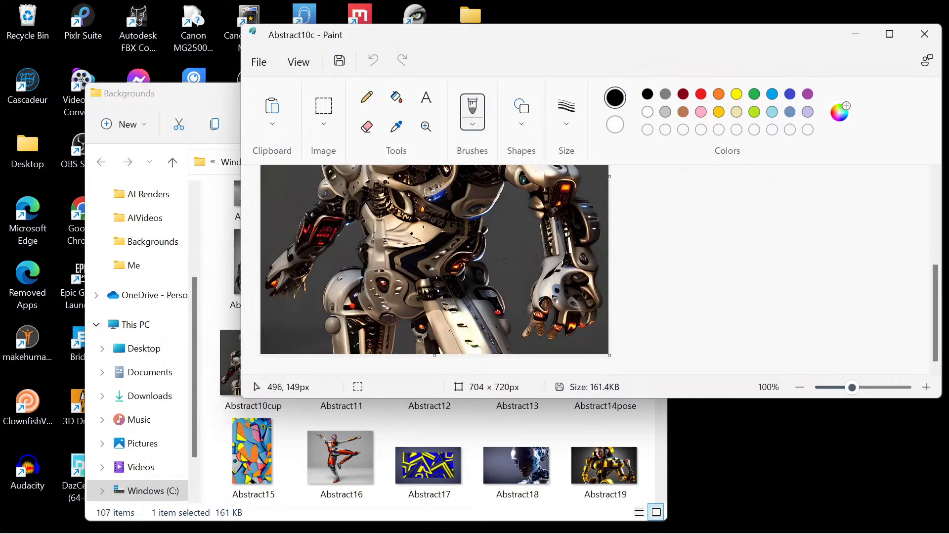
pyautogui.scroll(5, 435, 270)
# Open infinite_image from the Cyborg folder in Pictures in Paint.
pyautogui.click(258, 62)
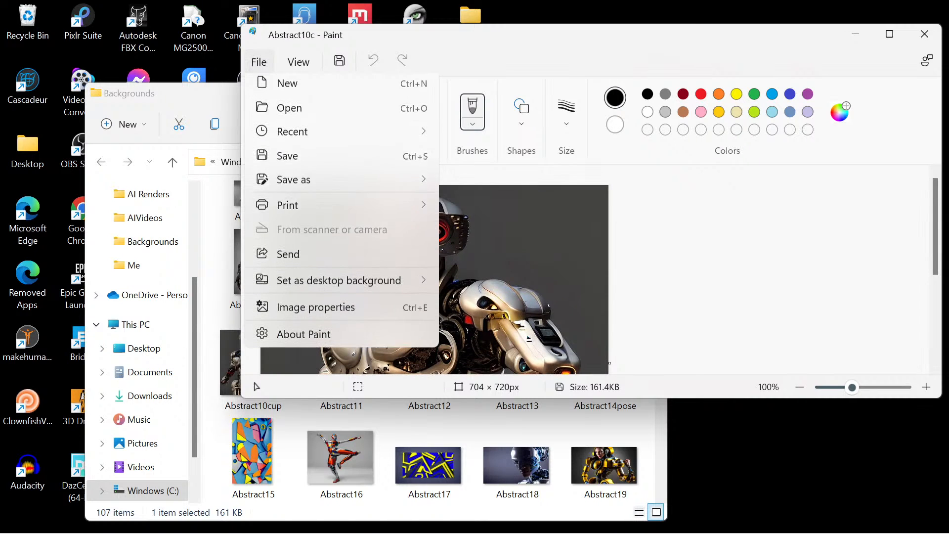
pyautogui.click(291, 114)
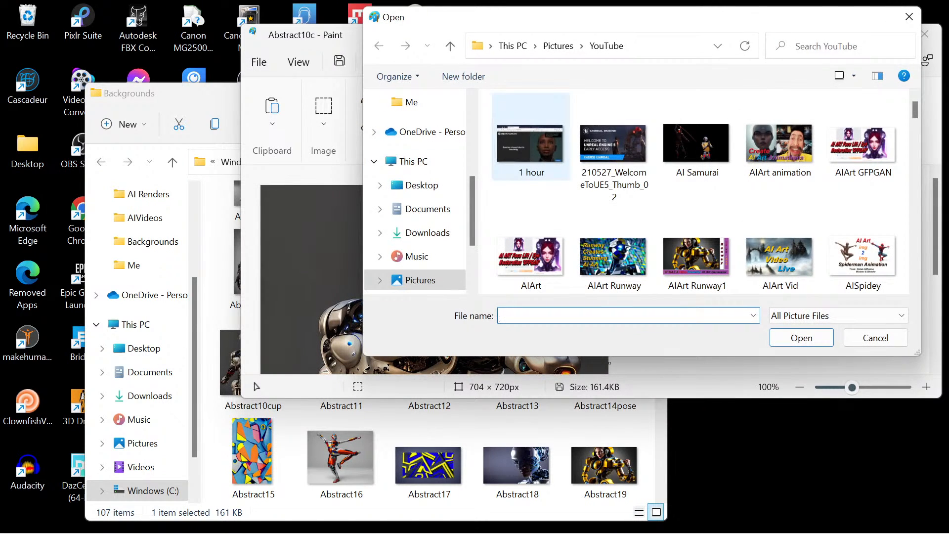
pyautogui.scroll(-4, 531, 143)
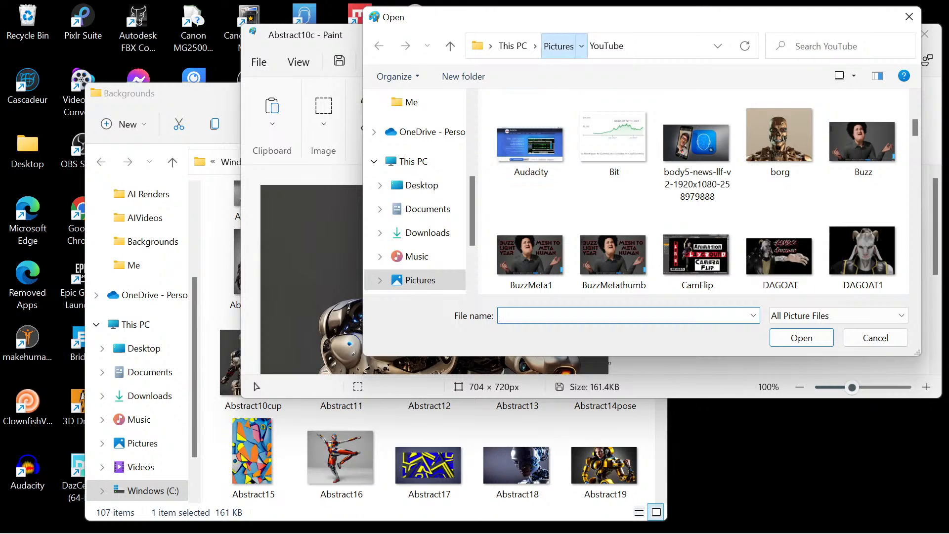
pyautogui.click(559, 45)
pyautogui.scroll(10, 615, 228)
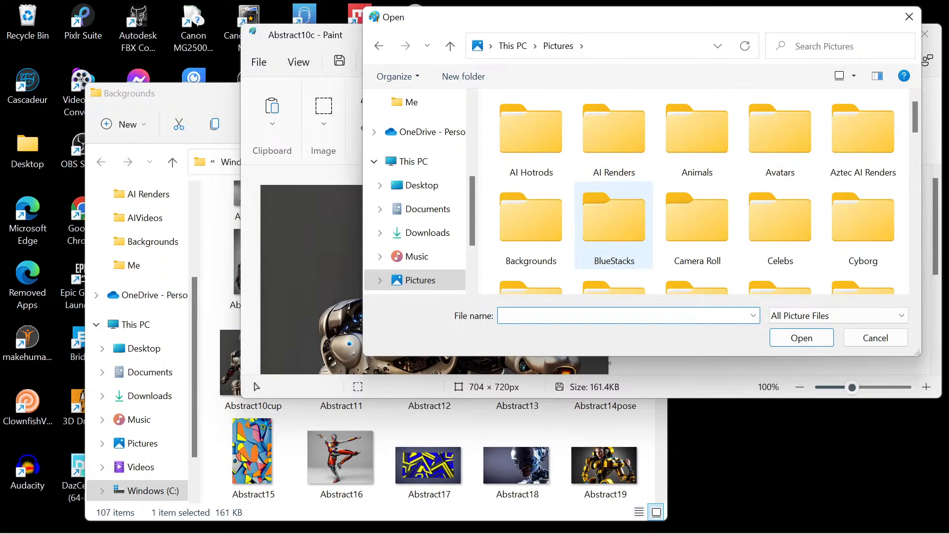
pyautogui.doubleClick(863, 225)
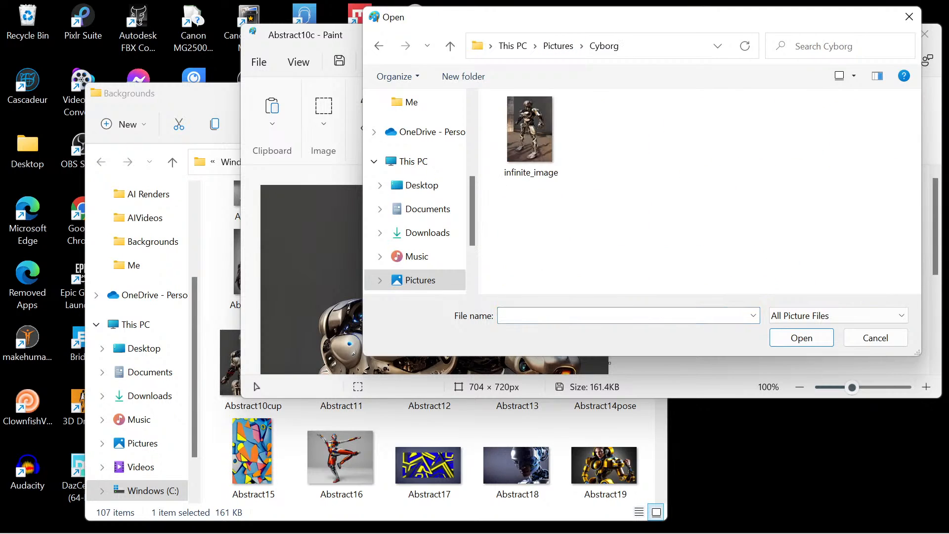
pyautogui.click(531, 136)
pyautogui.click(802, 338)
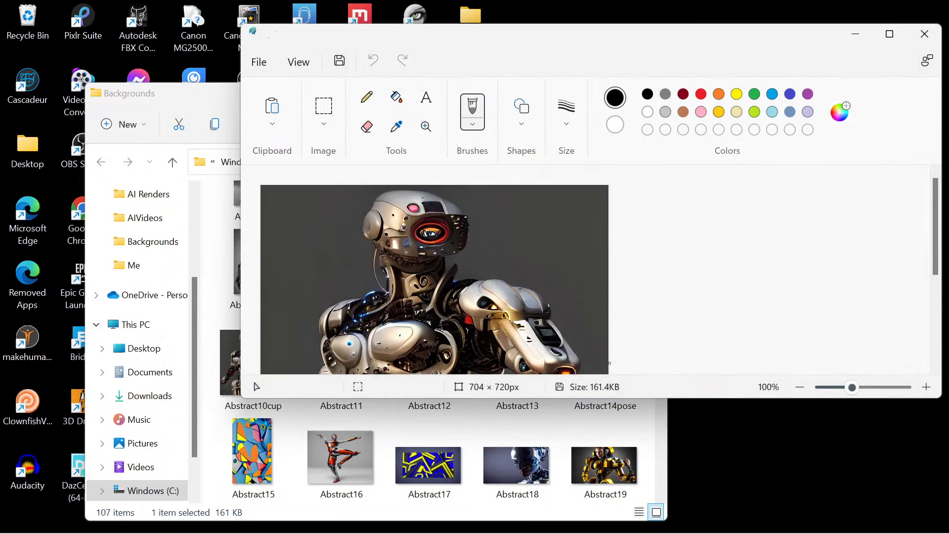
# Examine the expanded cyborg image from head to shoes, minimize Paint and return to Infinite Image in Chrome.
pyautogui.scroll(-7, 553, 226)
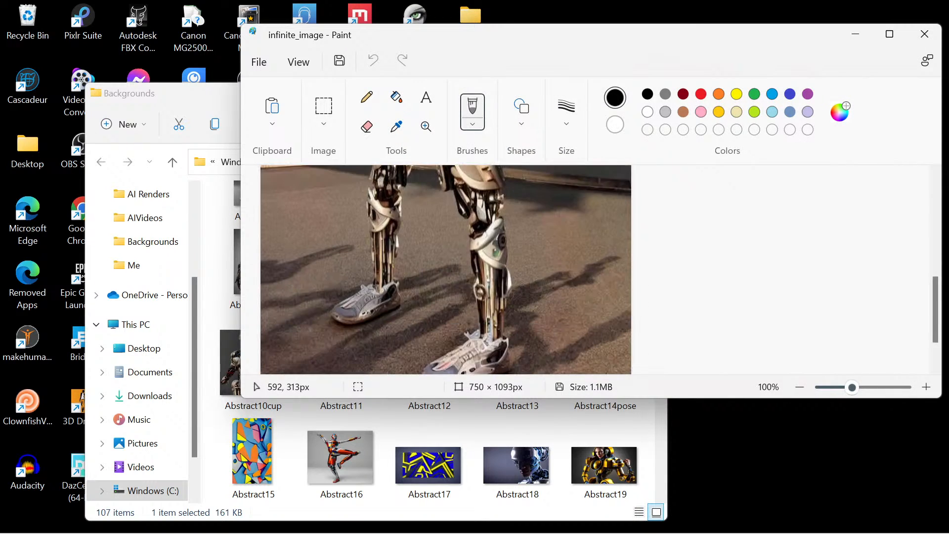
pyautogui.scroll(7, 553, 286)
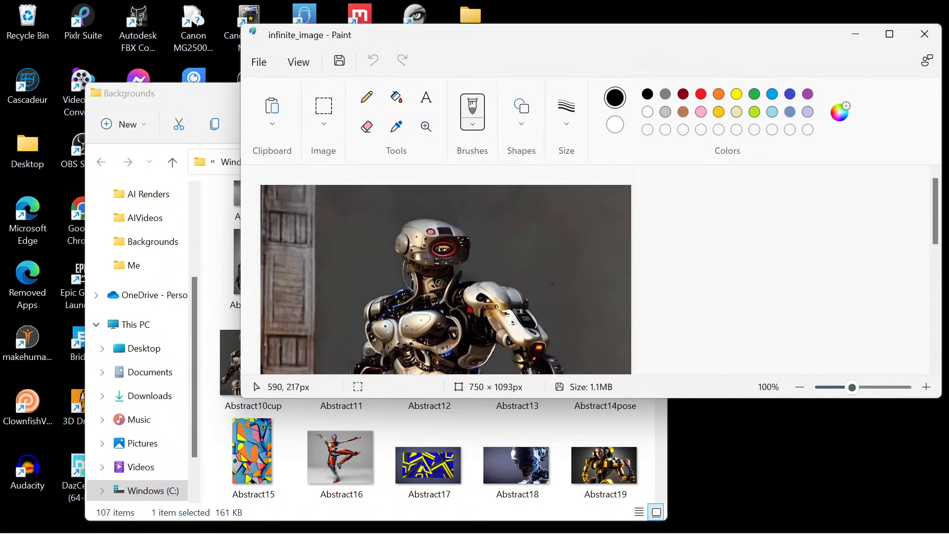
pyautogui.scroll(-1, 553, 293)
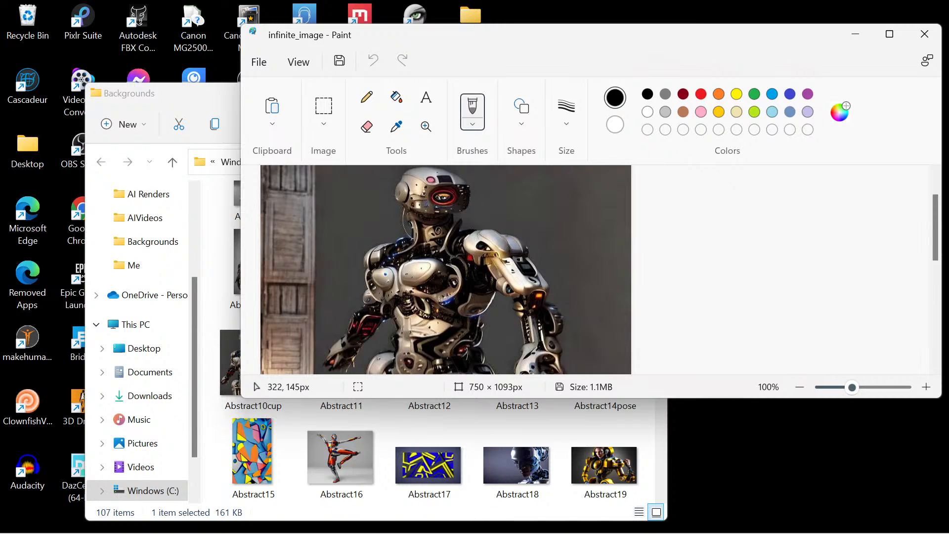
pyautogui.scroll(-5, 417, 309)
pyautogui.scroll(-3, 419, 214)
pyautogui.scroll(7, 419, 214)
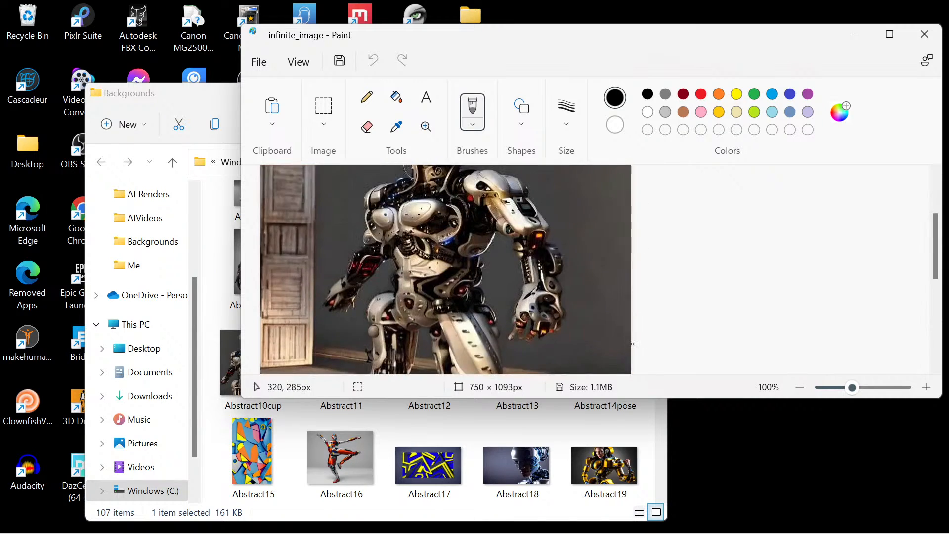
pyautogui.click(856, 34)
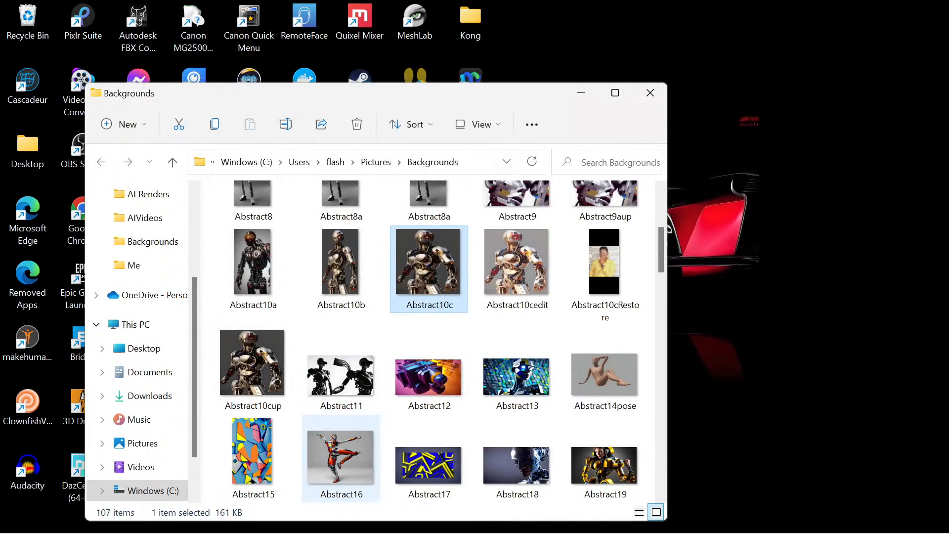
pyautogui.click(403, 517)
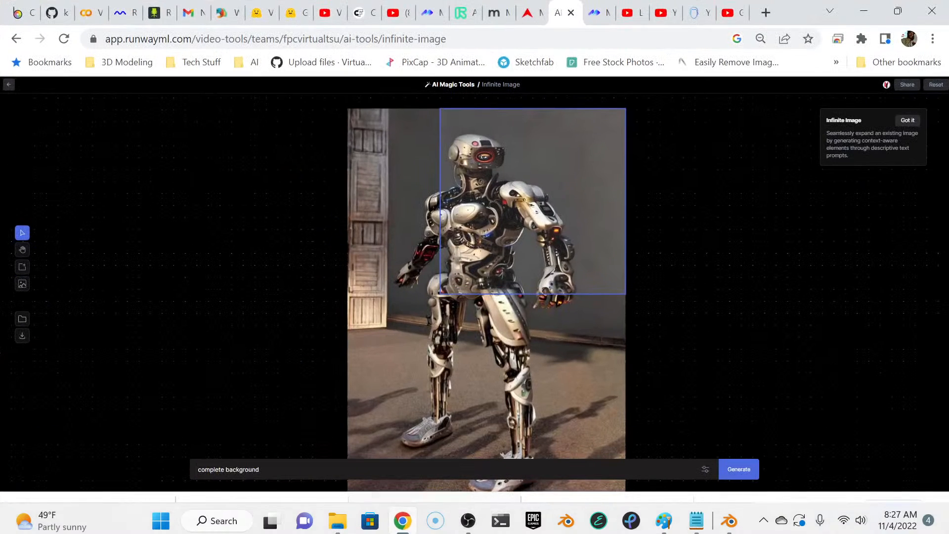
# Switch to the GFPGAN page, start downloading its output image and choose the Backgrounds folder in Pictures as the save location.
pyautogui.click(293, 13)
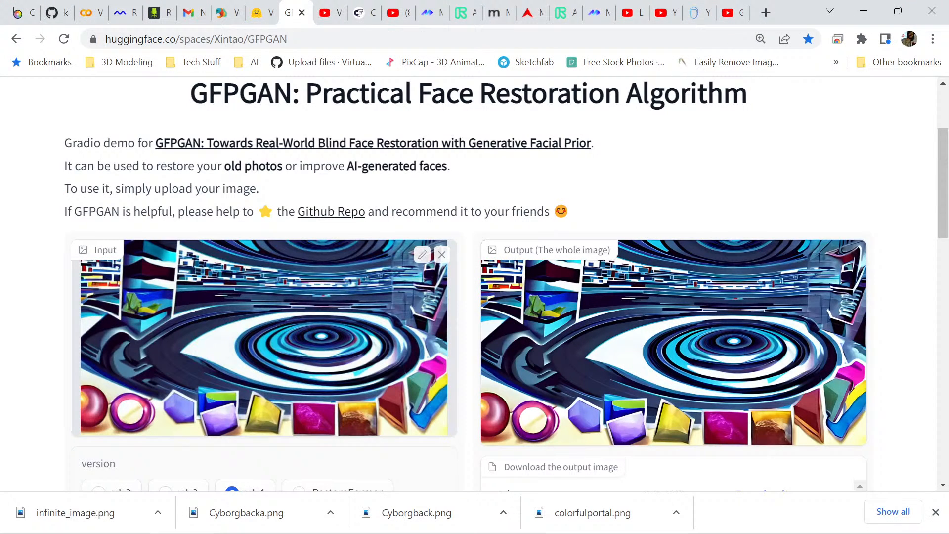
pyautogui.scroll(-1, 469, 282)
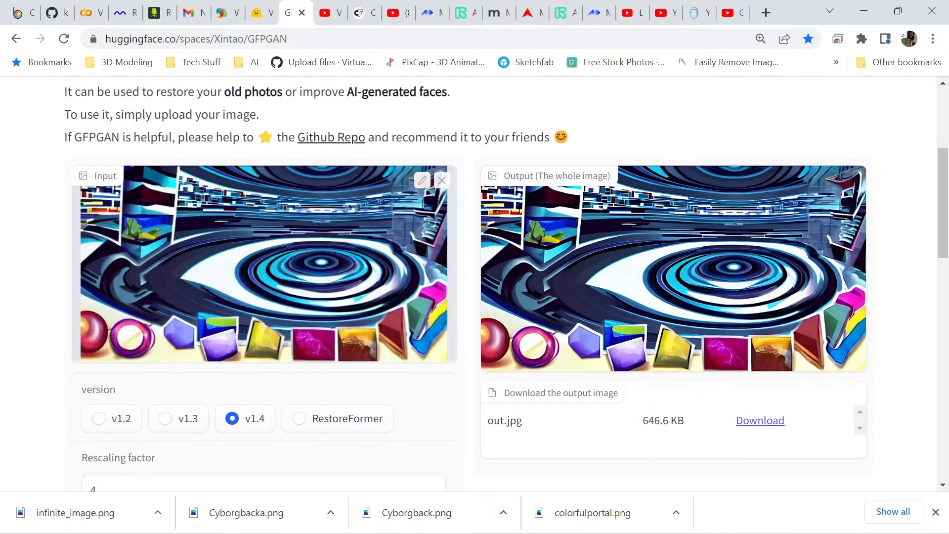
pyautogui.click(761, 421)
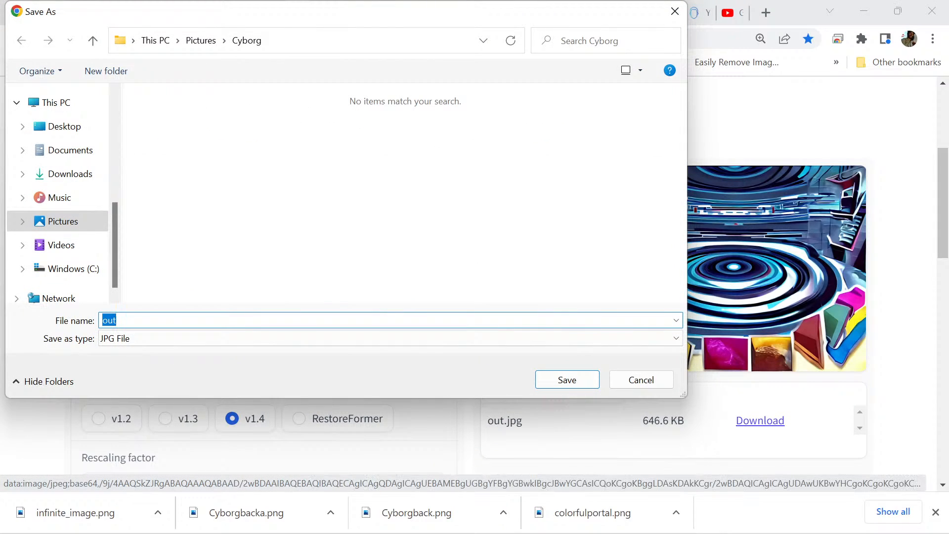
pyautogui.click(201, 40)
pyautogui.doubleClick(623, 129)
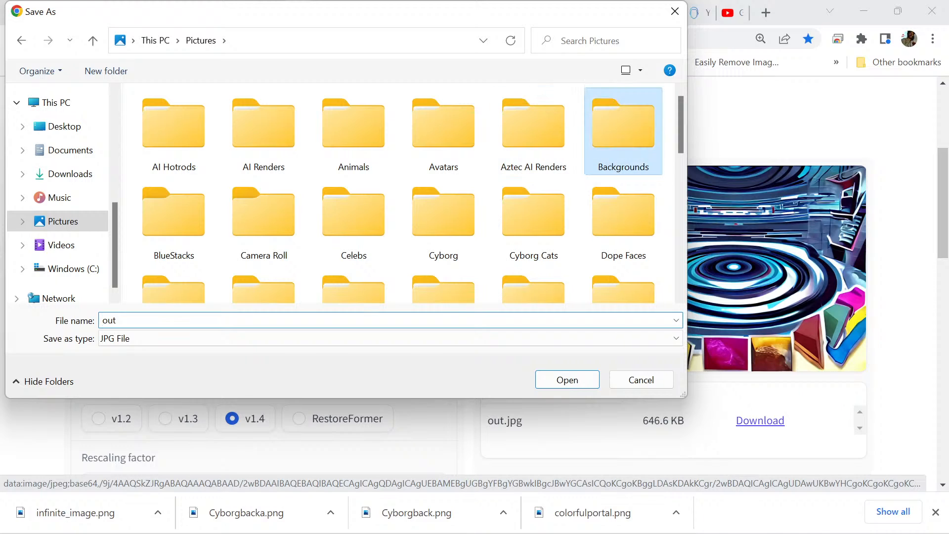
# Look through the existing pictures in the Backgrounds folder for the original of the abstract eye image and its file name.
pyautogui.scroll(-15, 398, 192)
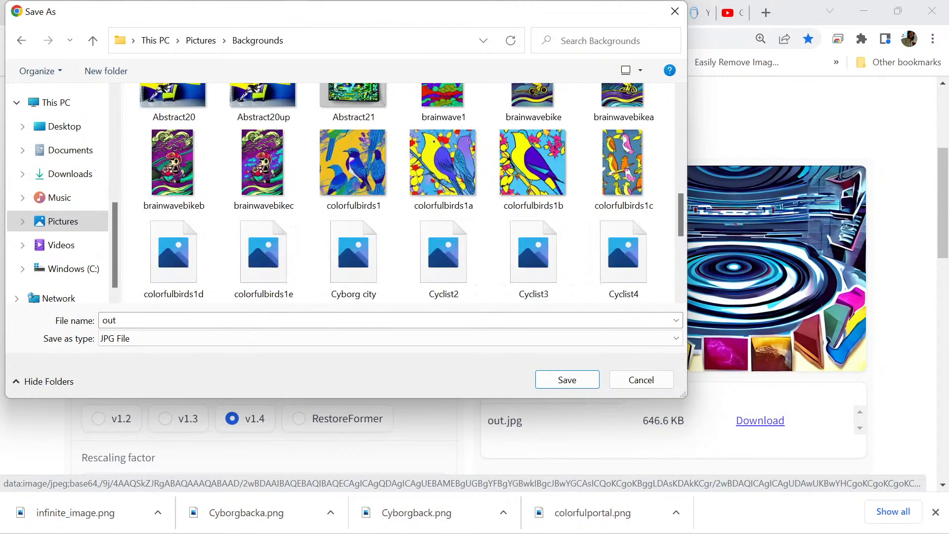
pyautogui.scroll(5, 399, 192)
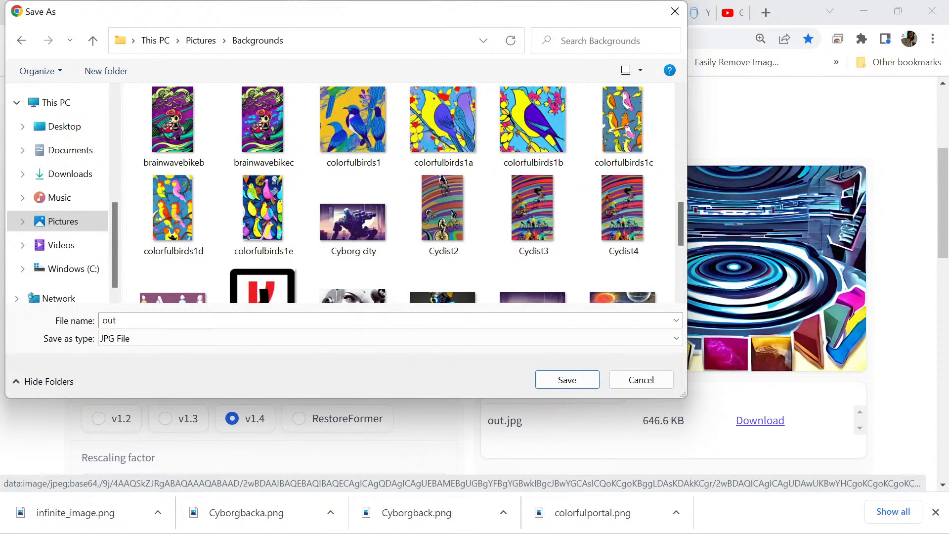
pyautogui.scroll(3, 399, 192)
pyautogui.scroll(-4, 398, 193)
pyautogui.scroll(-2, 398, 193)
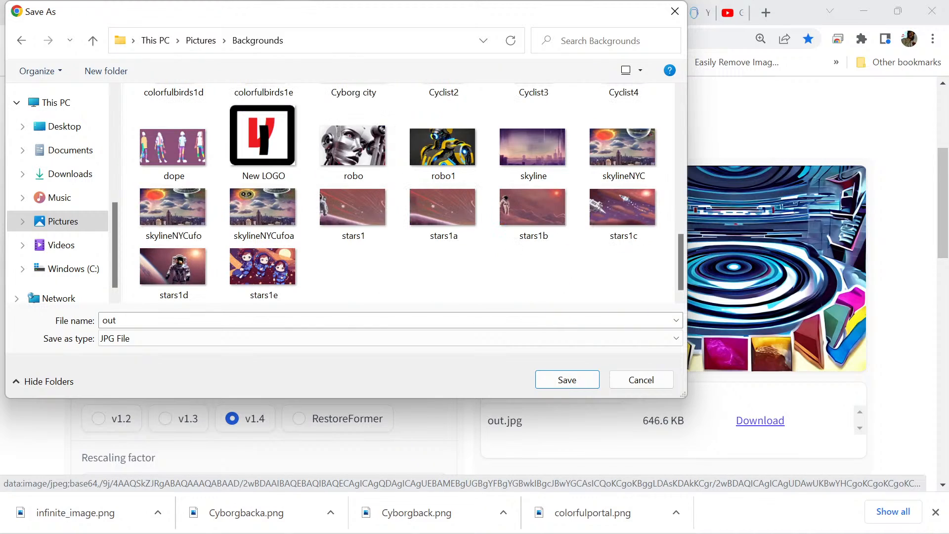
pyautogui.scroll(3, 398, 193)
pyautogui.scroll(3, 398, 193)
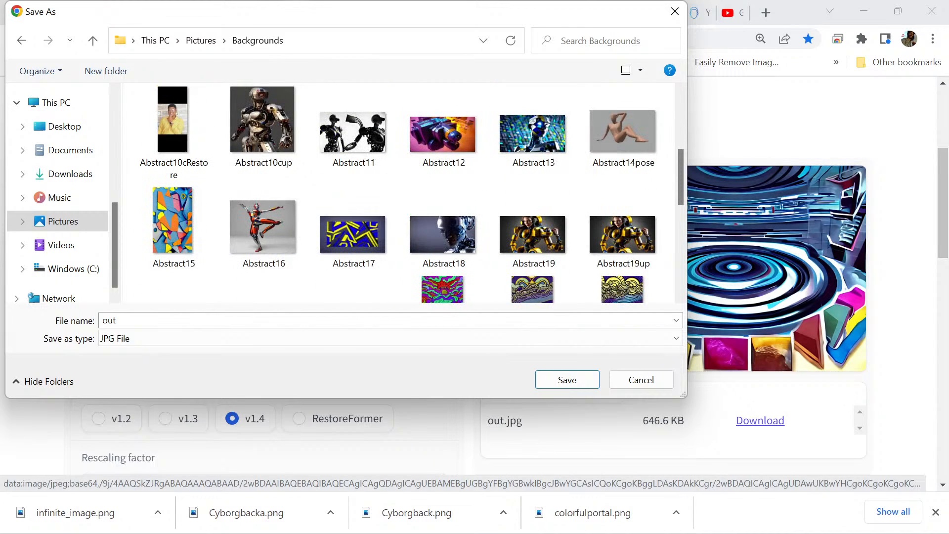
pyautogui.scroll(3, 398, 193)
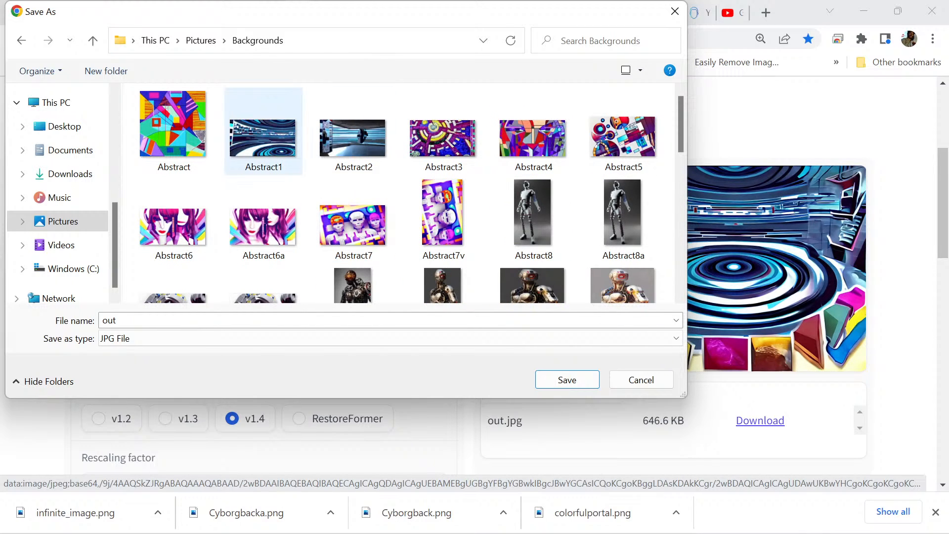
pyautogui.scroll(-3, 354, 148)
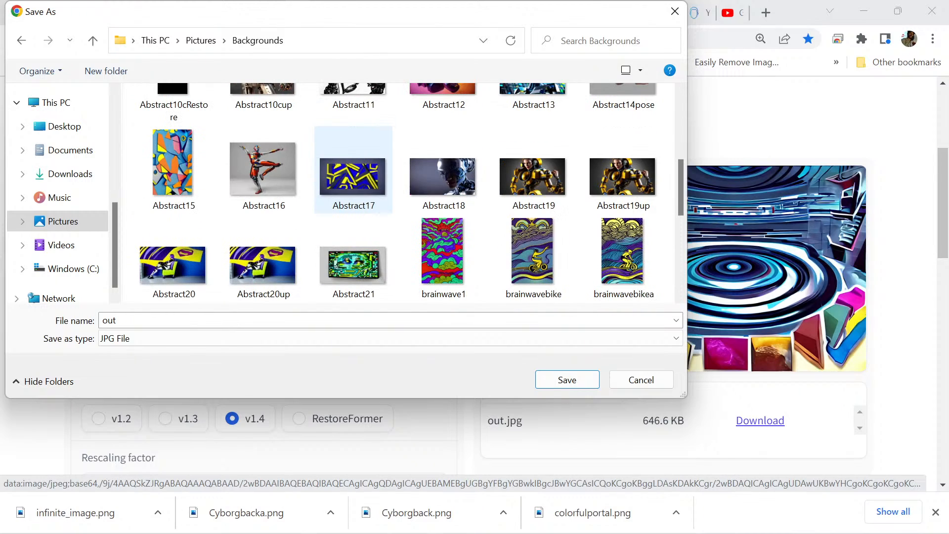
pyautogui.scroll(1, 353, 149)
pyautogui.scroll(-3, 353, 164)
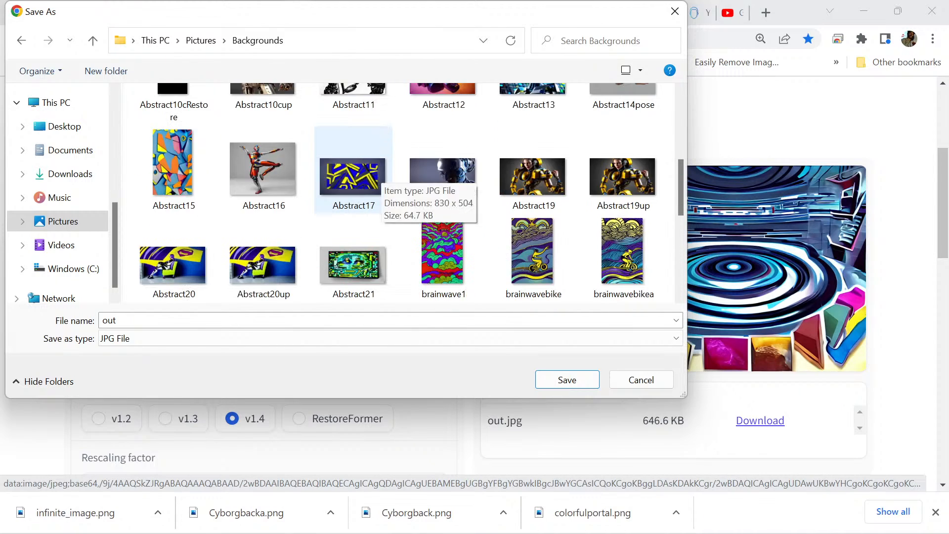
pyautogui.scroll(-3, 354, 173)
pyautogui.scroll(2, 354, 173)
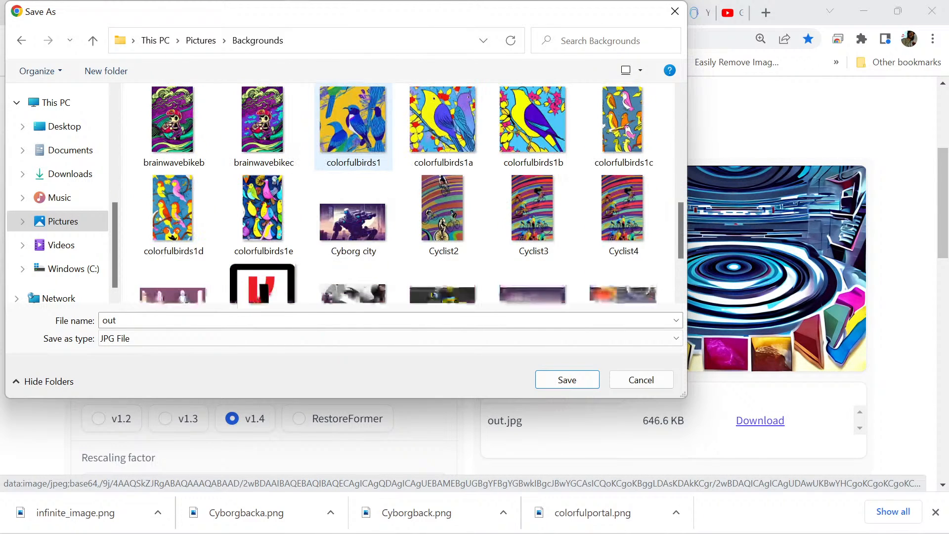
pyautogui.scroll(-1, 353, 174)
pyautogui.scroll(-2, 354, 173)
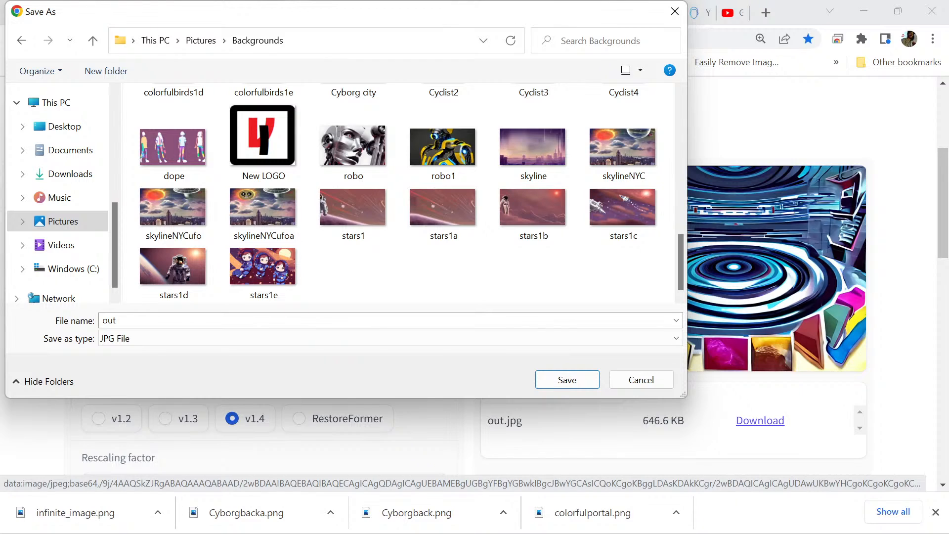
pyautogui.scroll(12, 354, 192)
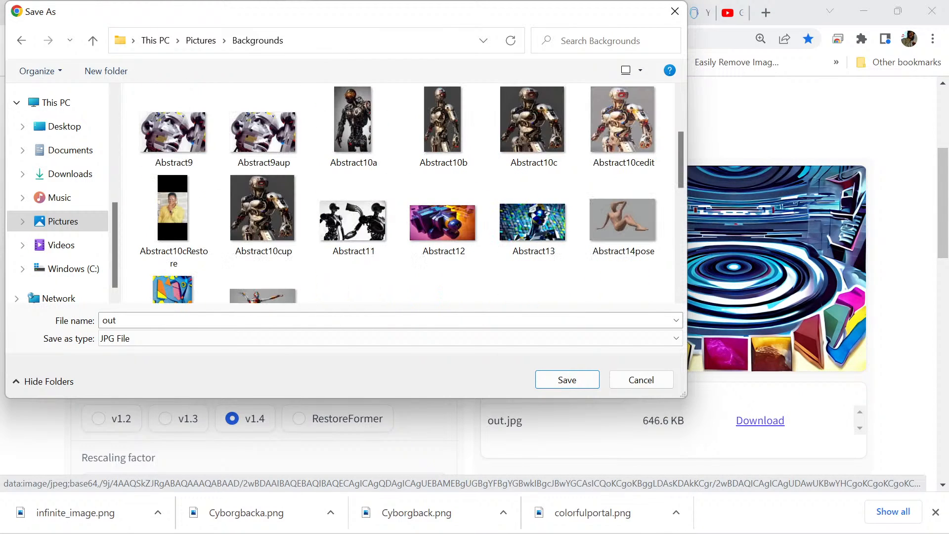
pyautogui.scroll(3, 353, 193)
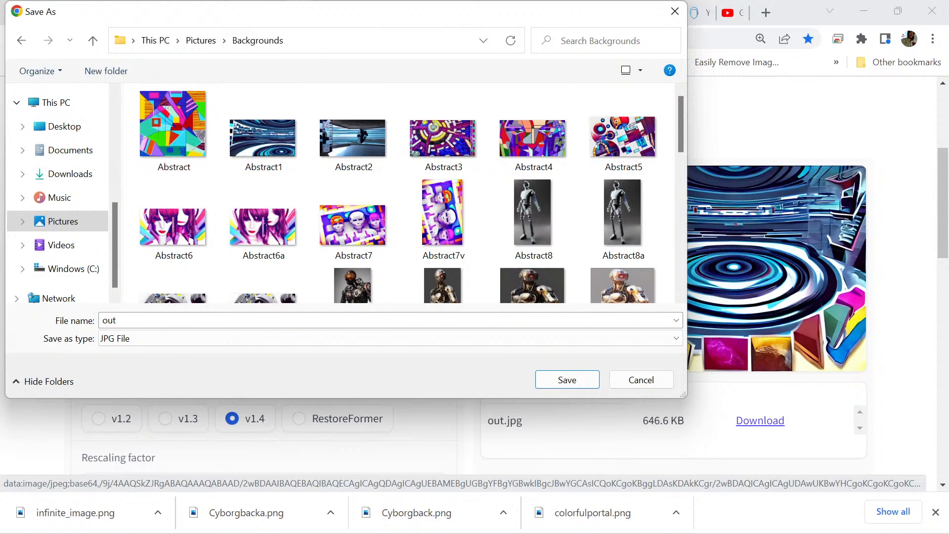
# Base the file name on the existing Abstract1 picture and save the restored image as the JPG file Abstract1a in Backgrounds.
pyautogui.click(263, 134)
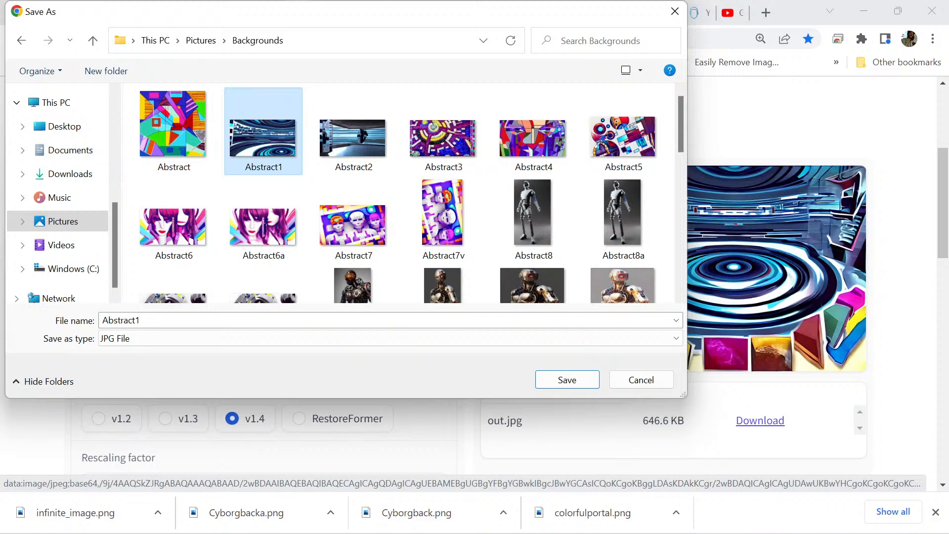
pyautogui.press('Tab')
pyautogui.click(142, 320)
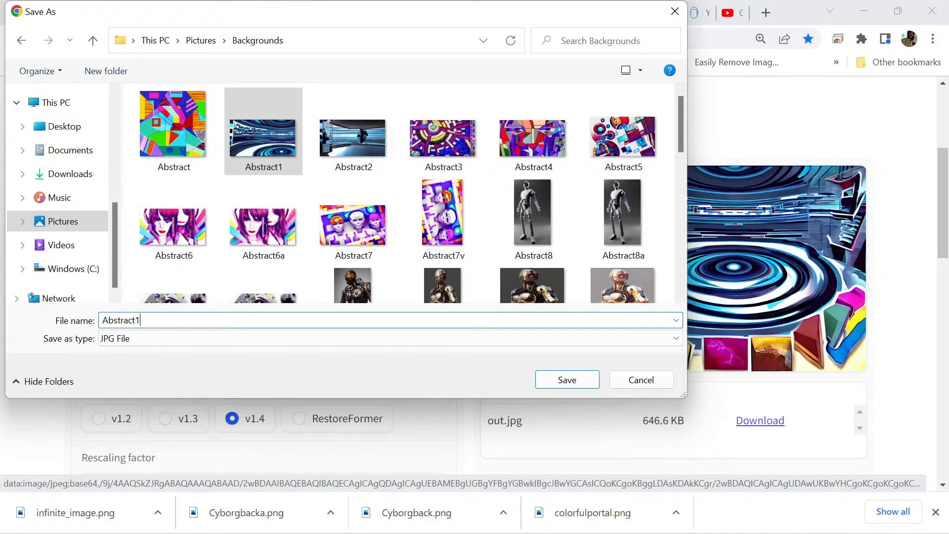
pyautogui.scroll(-3, 406, 193)
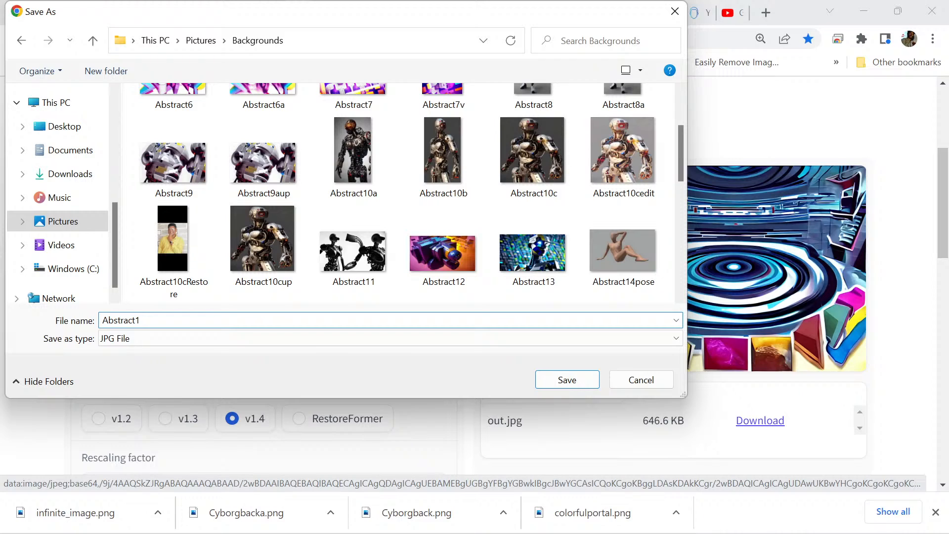
pyautogui.scroll(-1, 406, 193)
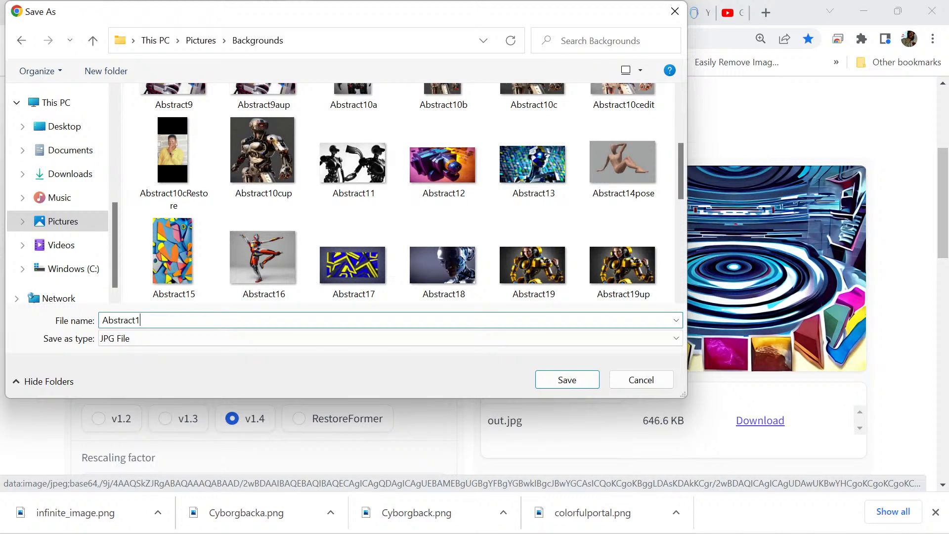
pyautogui.scroll(-2, 406, 193)
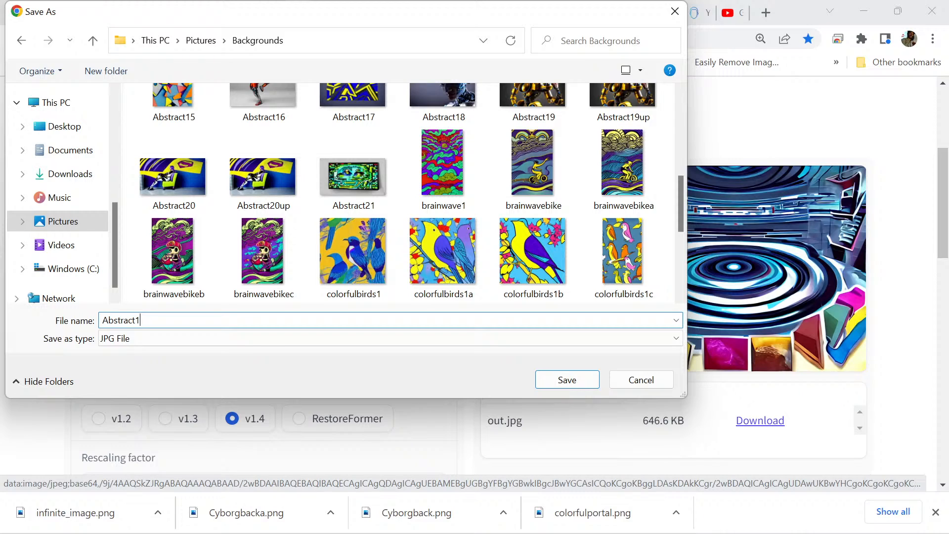
pyautogui.scroll(3, 263, 232)
pyautogui.click(263, 143)
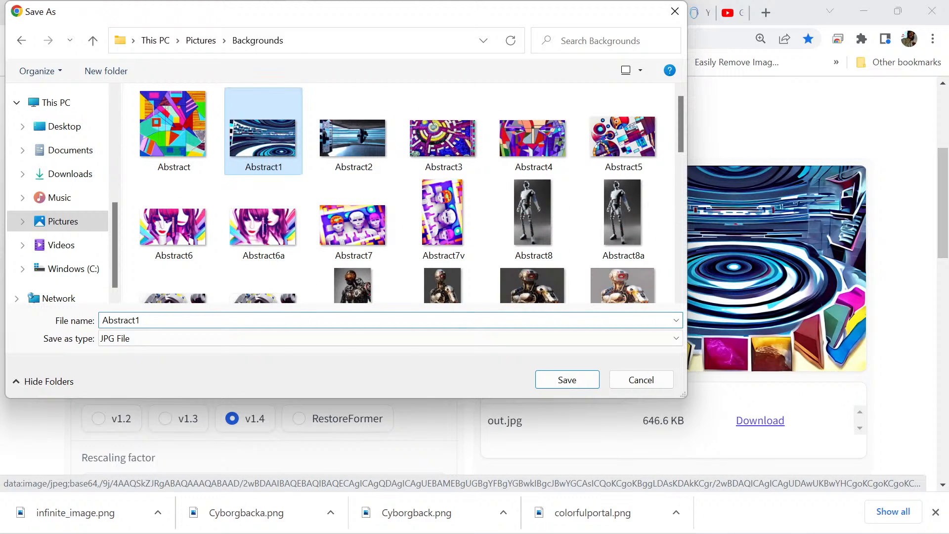
pyautogui.click(156, 320)
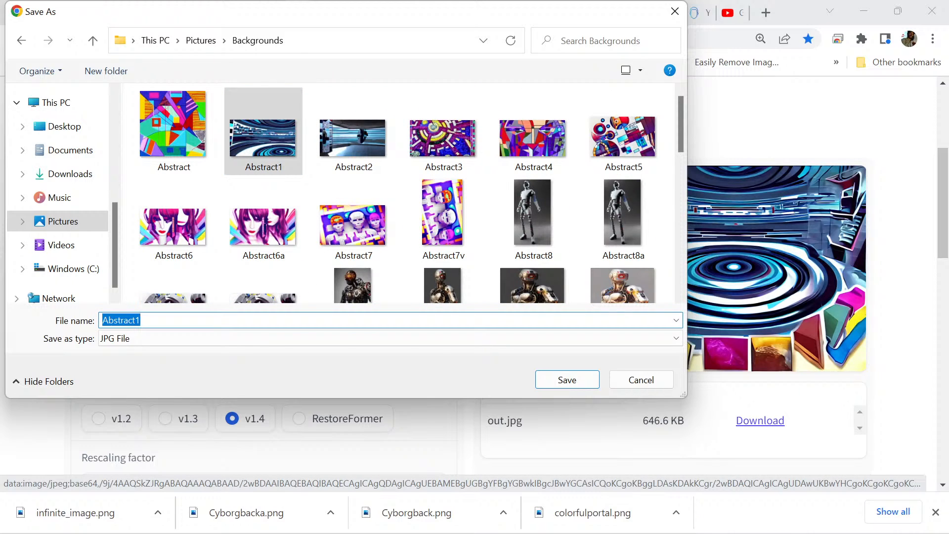
pyautogui.click(156, 320)
pyautogui.write('a')
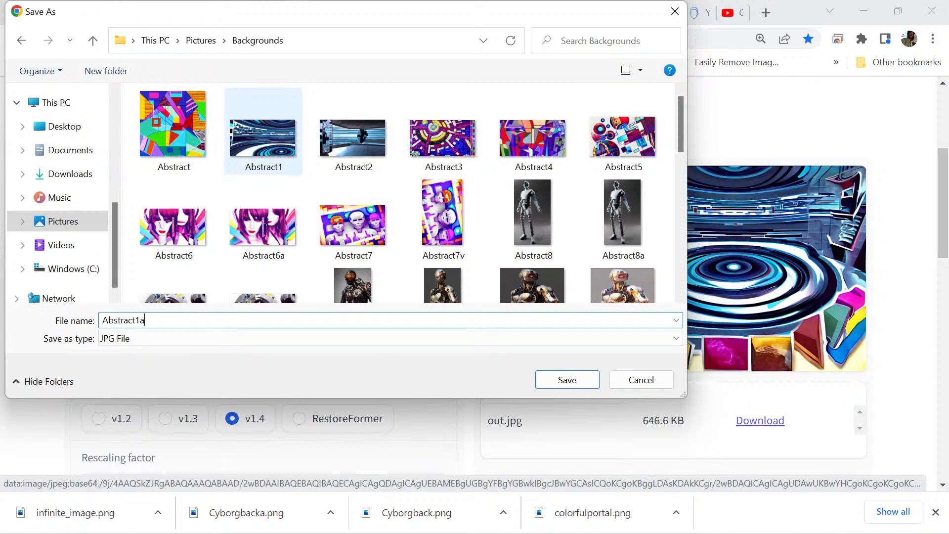
pyautogui.click(567, 379)
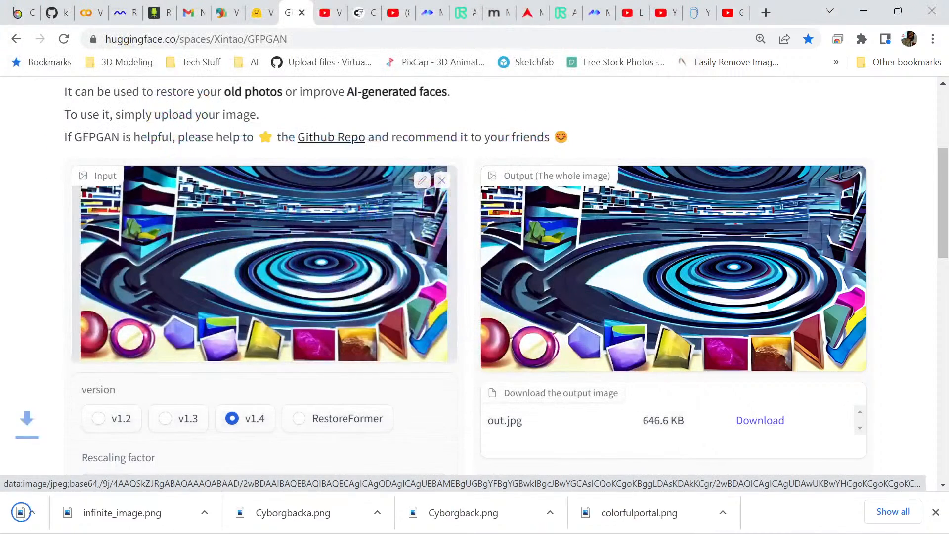
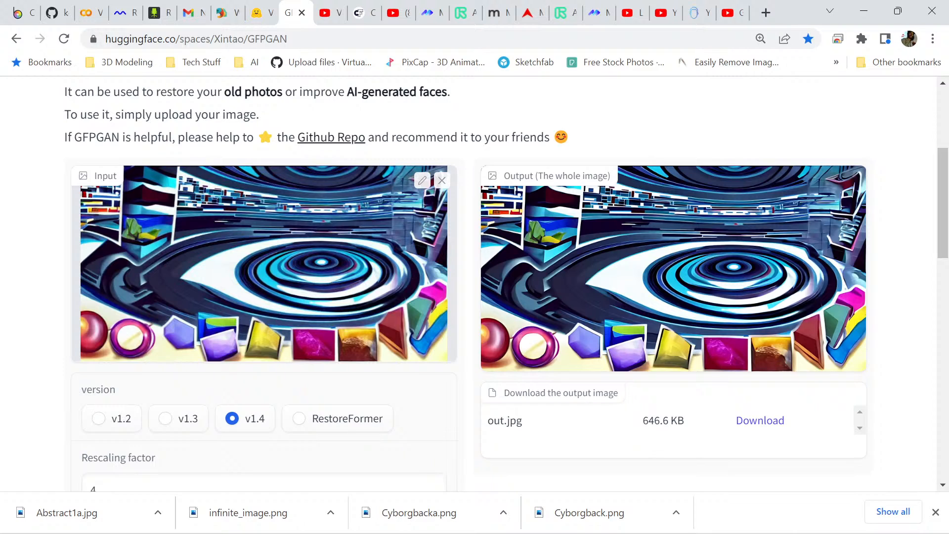
# Clear the GFPGAN input image and upload infinite_image from the Cyborg folder in Pictures instead.
pyautogui.click(442, 181)
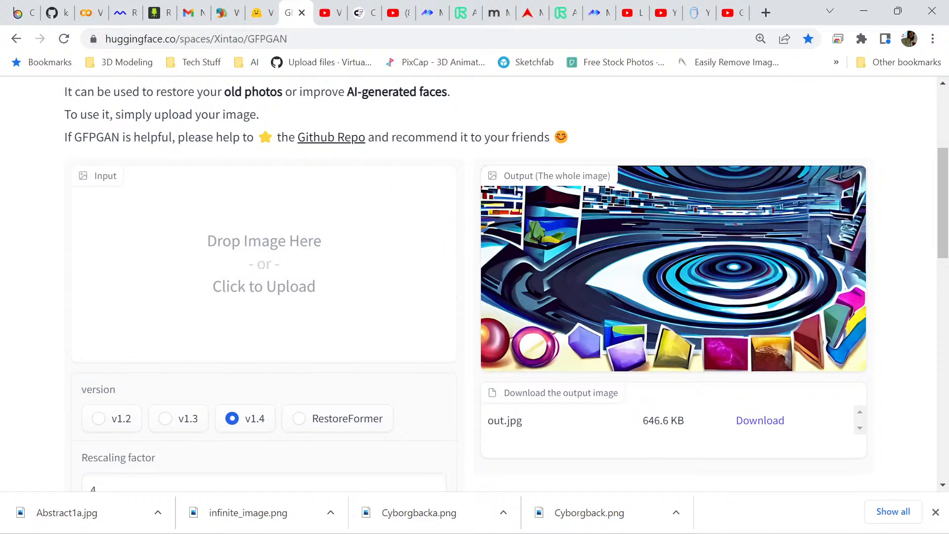
pyautogui.click(354, 224)
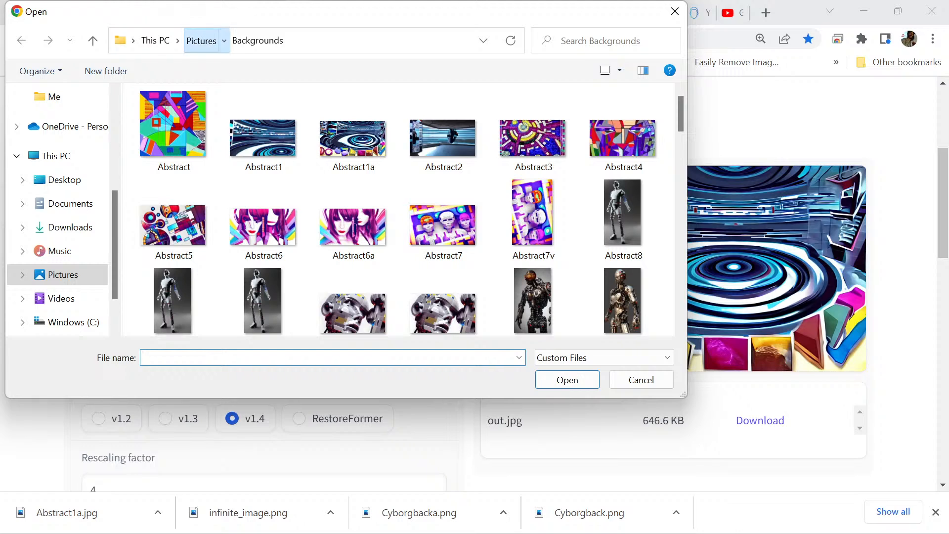
pyautogui.click(201, 40)
pyautogui.doubleClick(443, 218)
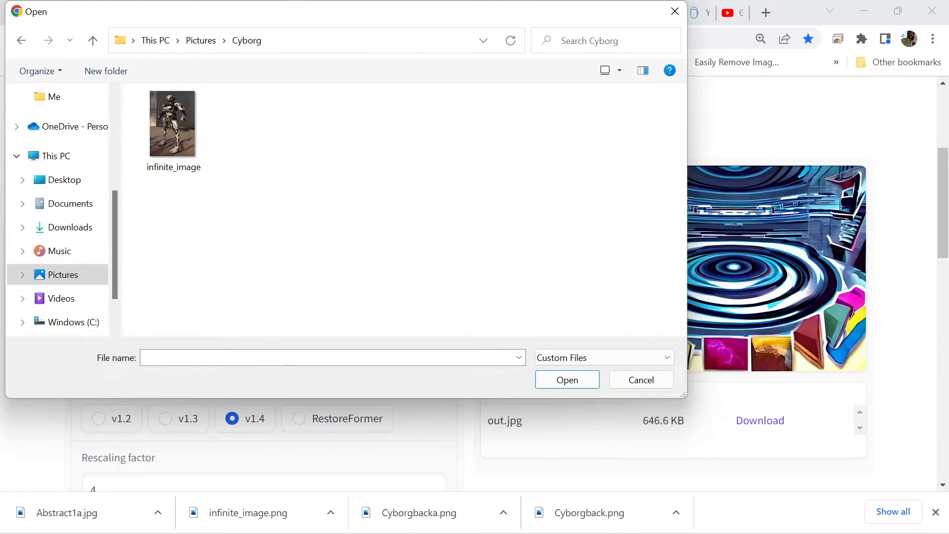
pyautogui.click(173, 128)
pyautogui.press('Return')
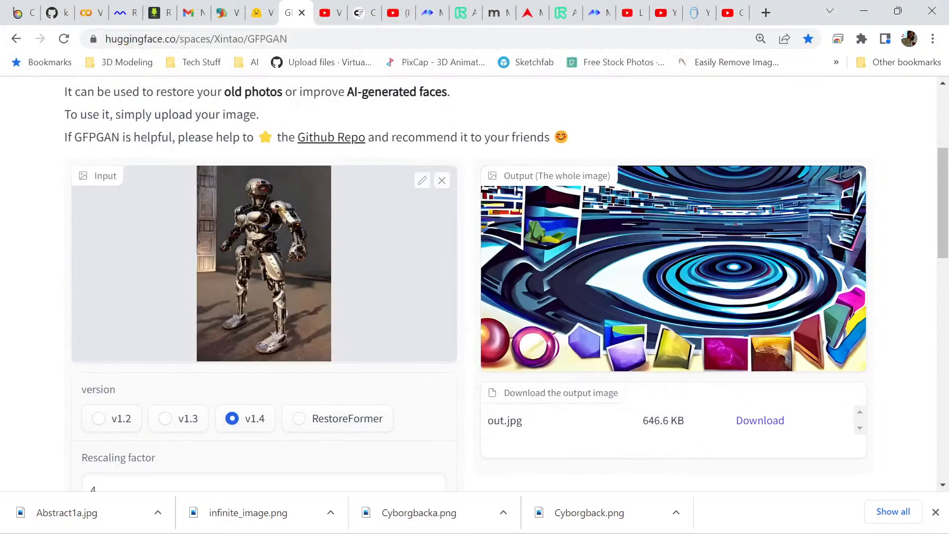
# Submit the cyborg image for restoration with version v1.4 and a rescaling factor of 4.
pyautogui.scroll(-3, 364, 321)
pyautogui.click(363, 322)
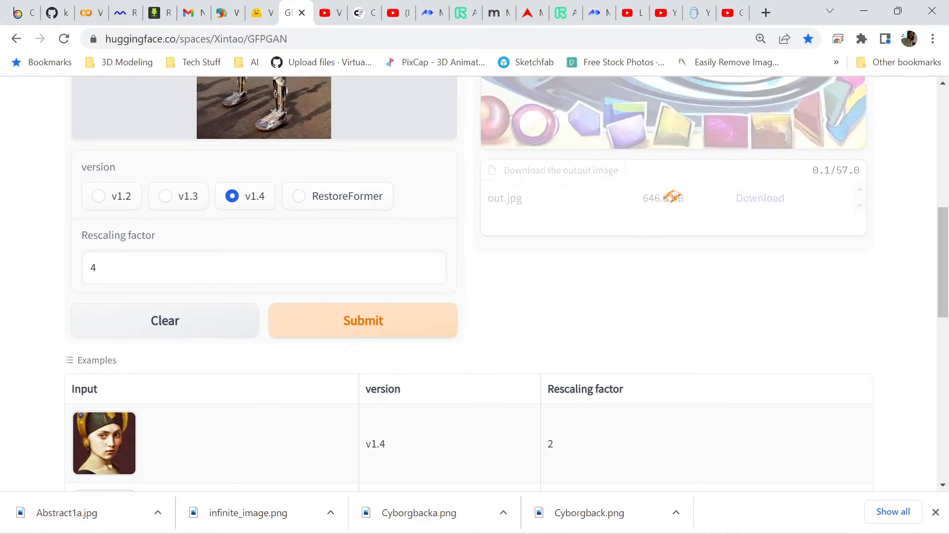
pyautogui.scroll(1, 363, 321)
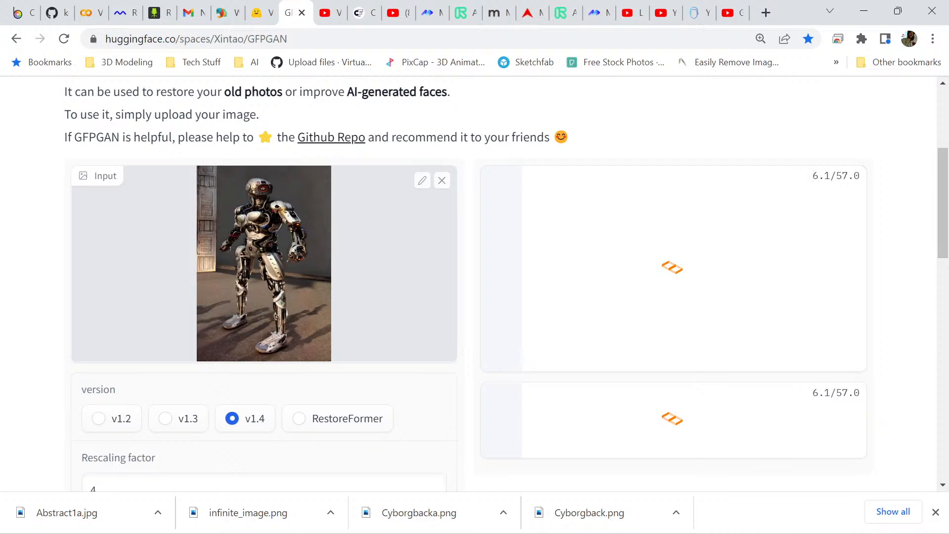
# Minimize Chrome and open Abstract1a from the Backgrounds folder in Paint.
pyautogui.click(864, 11)
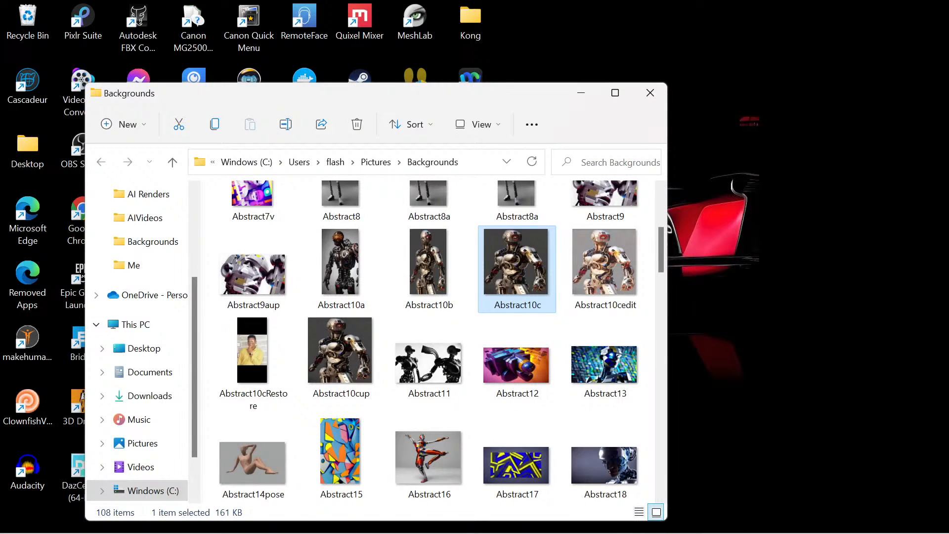
pyautogui.scroll(-10, 427, 341)
pyautogui.scroll(15, 428, 342)
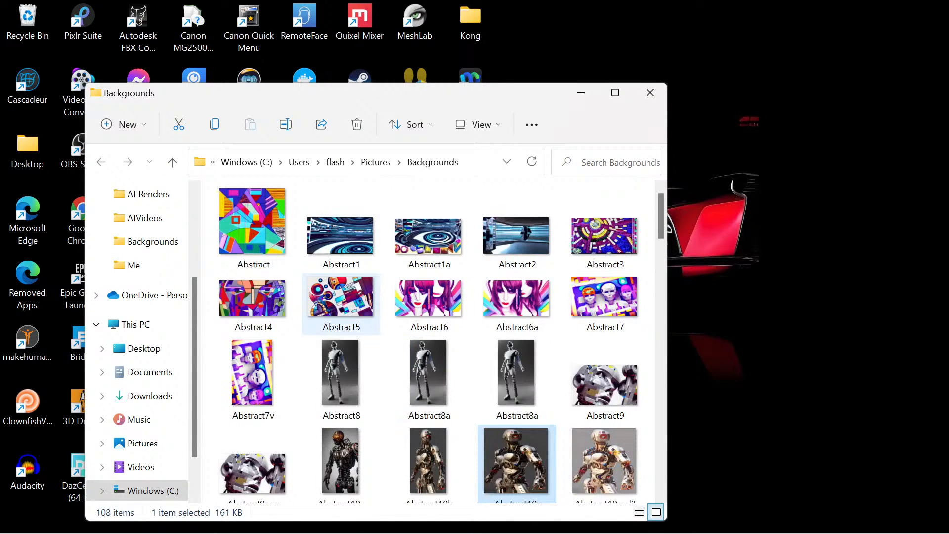
pyautogui.rightClick(421, 237)
pyautogui.moveTo(482, 266)
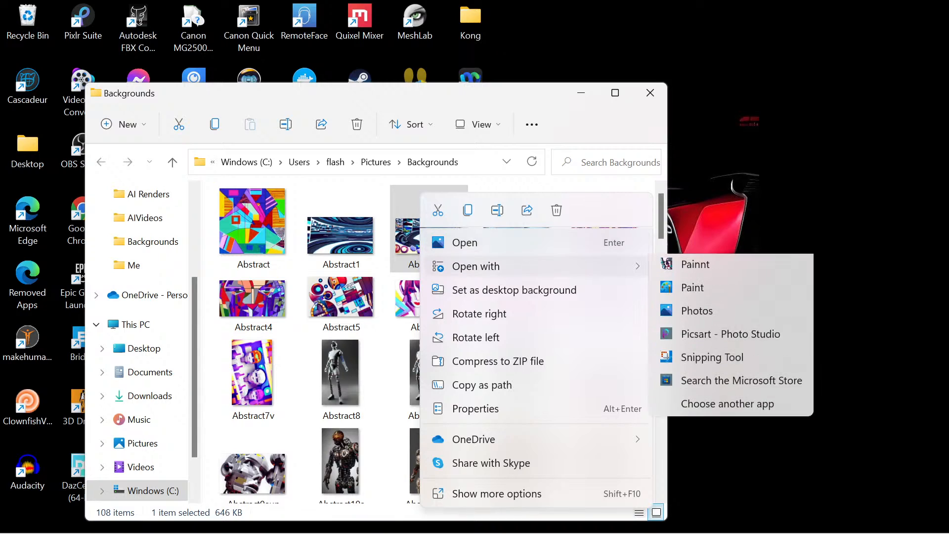
pyautogui.click(692, 312)
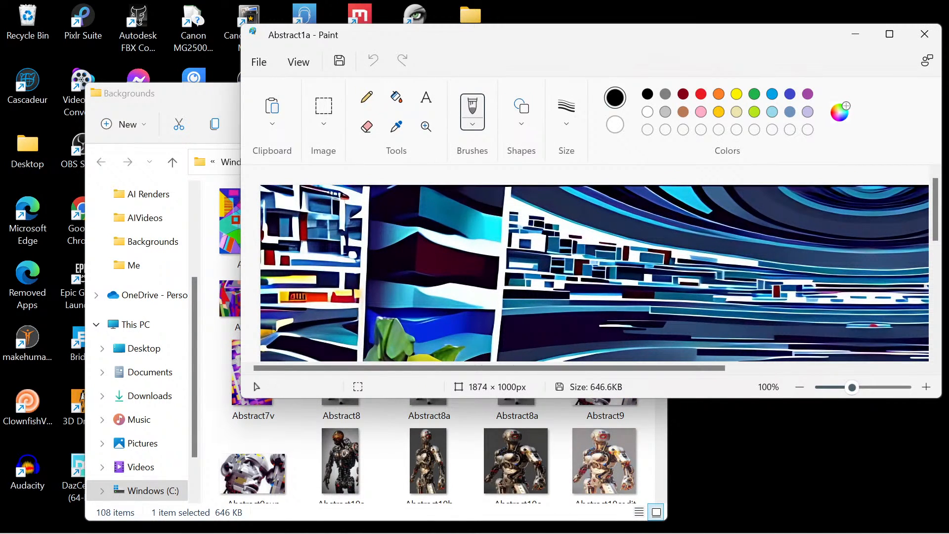
# Maximize the Paint window and look over the whole Abstract1a picture from top to bottom.
pyautogui.click(889, 34)
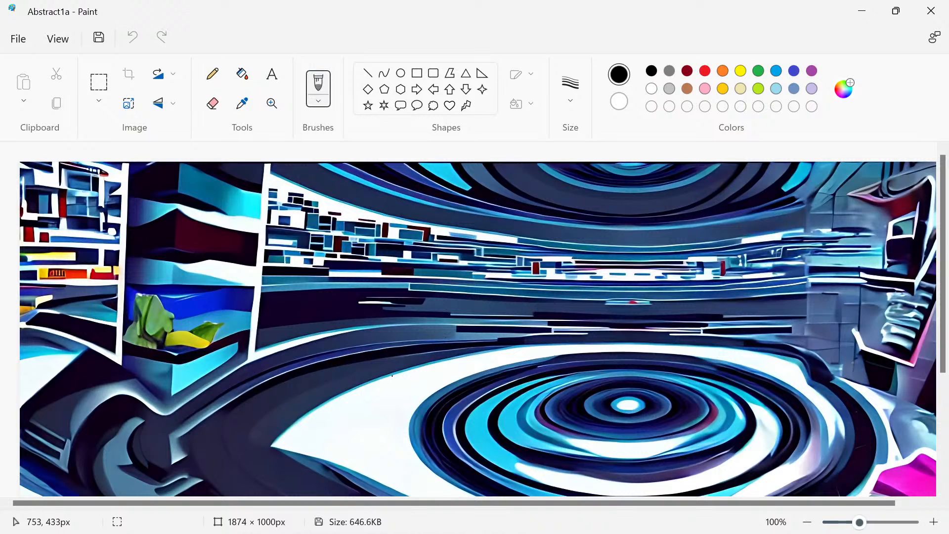
pyautogui.scroll(-4, 448, 332)
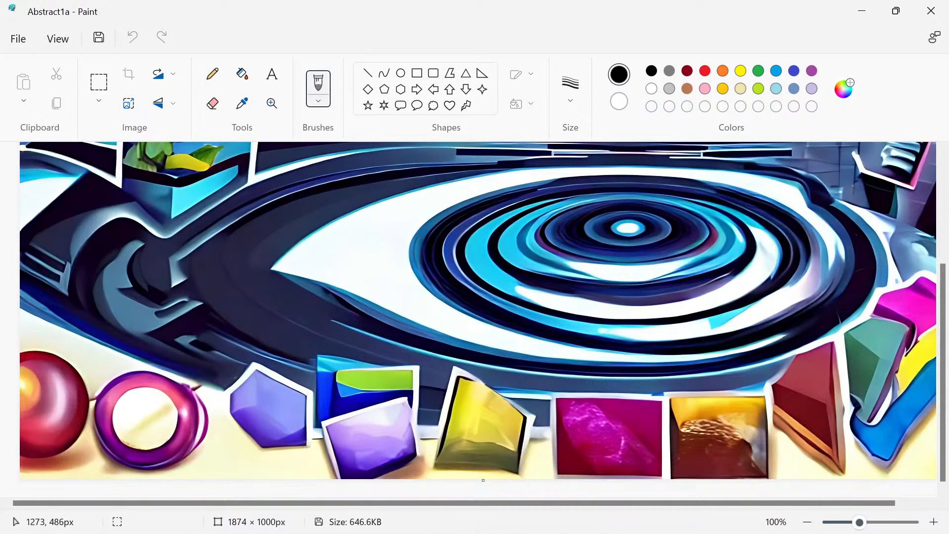
pyautogui.hscroll(1, 605, 260)
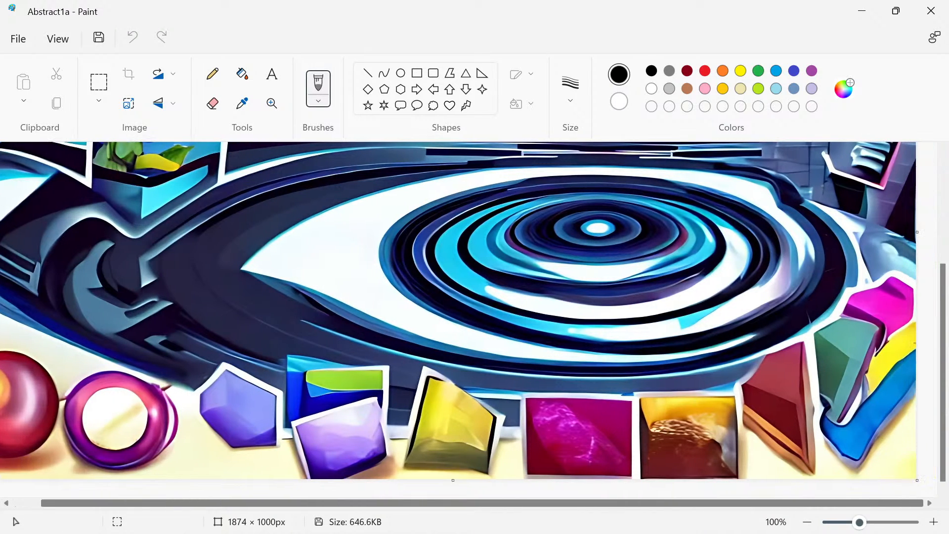
pyautogui.scroll(4, 605, 260)
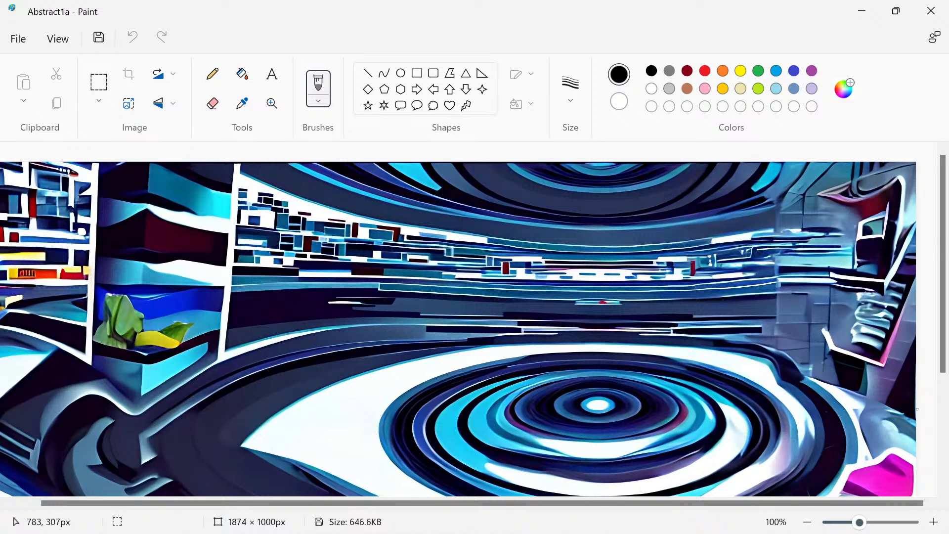
pyautogui.scroll(-4, 374, 350)
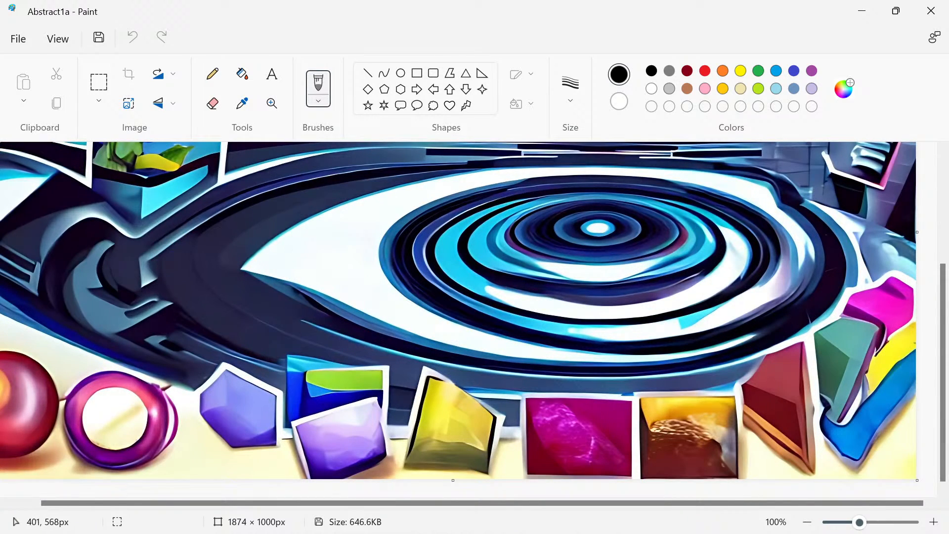
pyautogui.scroll(4, 228, 167)
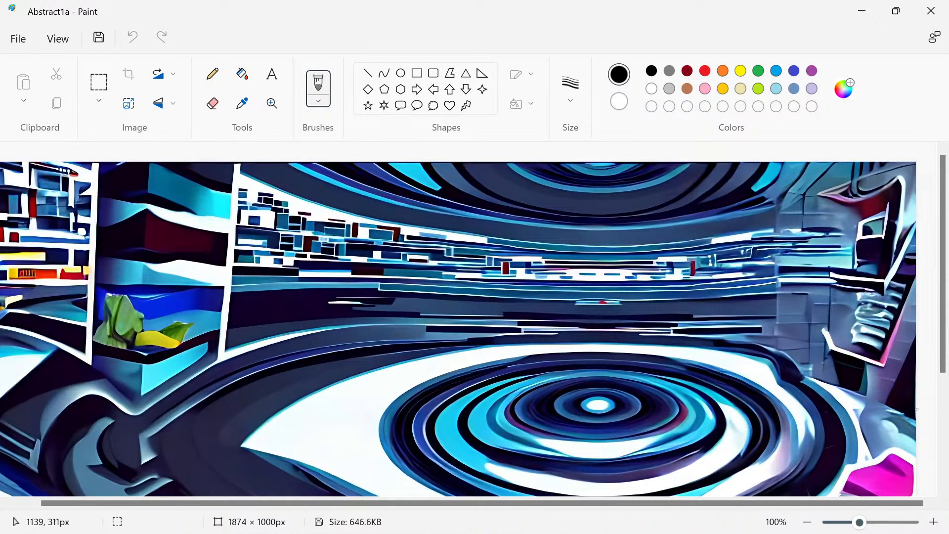
# Magnify the centre of the eye in Abstract1a to 500% with the Magnifier and examine its rings.
pyautogui.click(561, 317)
pyautogui.click(98, 83)
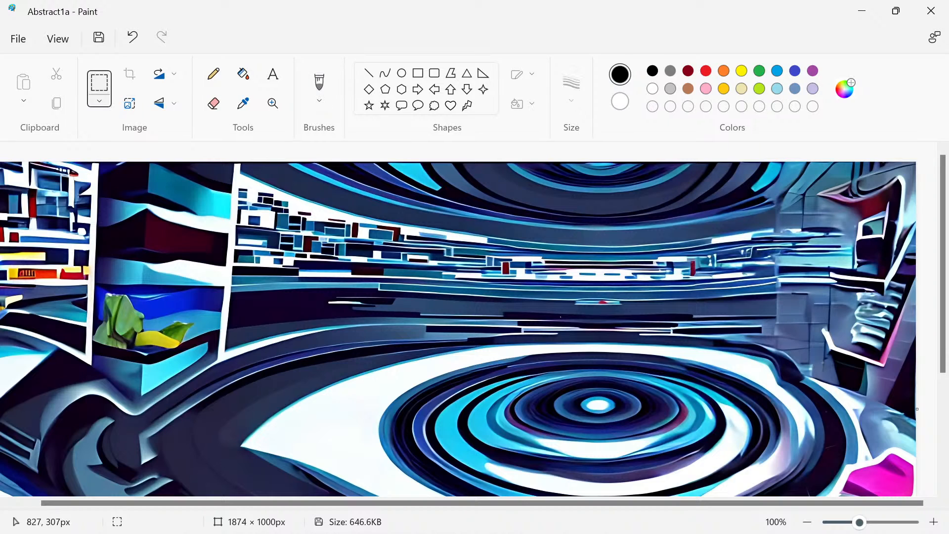
pyautogui.rightClick(410, 315)
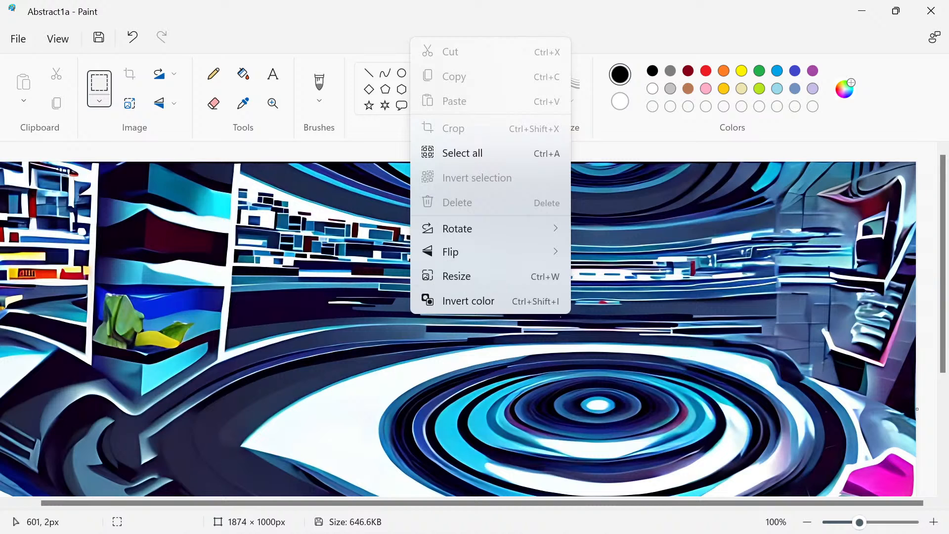
pyautogui.click(272, 104)
pyautogui.click(273, 104)
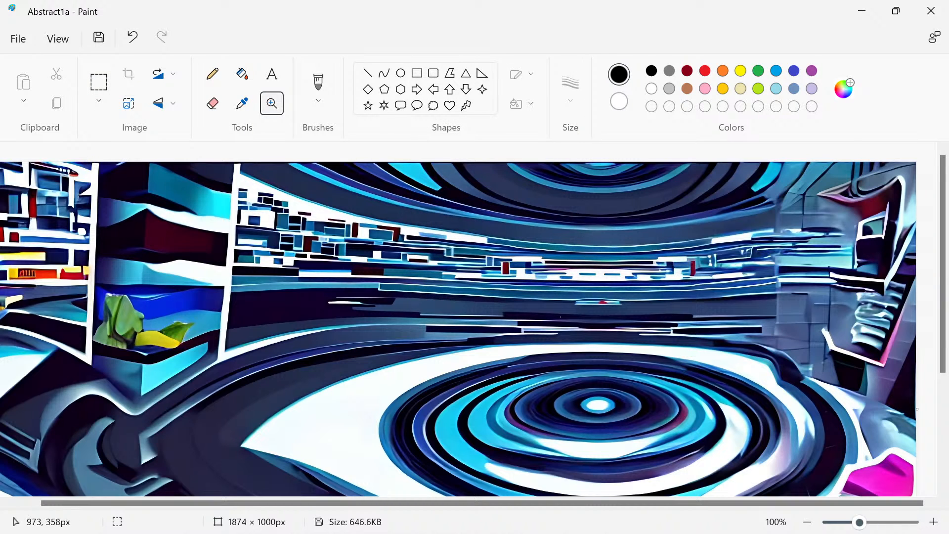
pyautogui.click(533, 382)
pyautogui.scroll(-2, 524, 380)
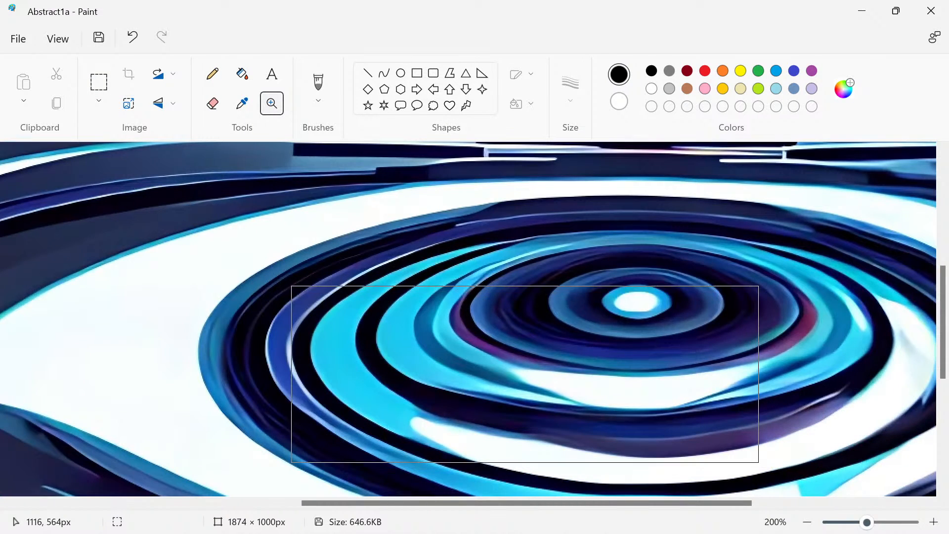
pyautogui.click(524, 375)
pyautogui.scroll(2, 497, 317)
pyautogui.click(497, 316)
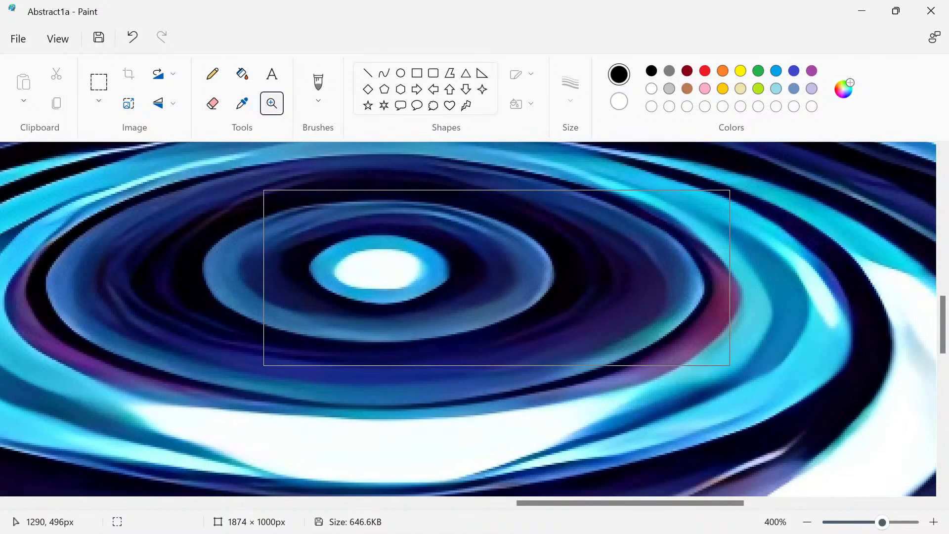
pyautogui.click(166, 261)
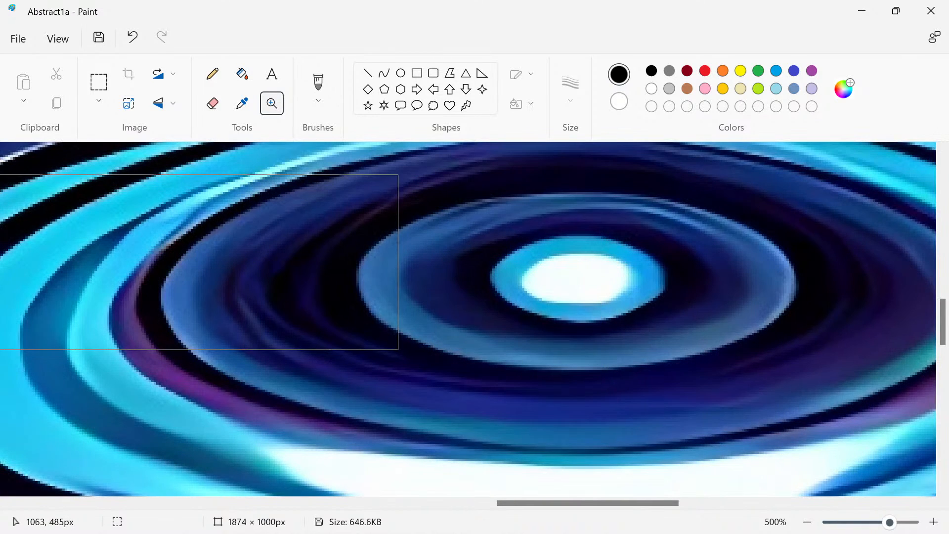
# Examine the fine details above and below the eye, down to the magenta stone tile, at 500%.
pyautogui.scroll(2, 441, 265)
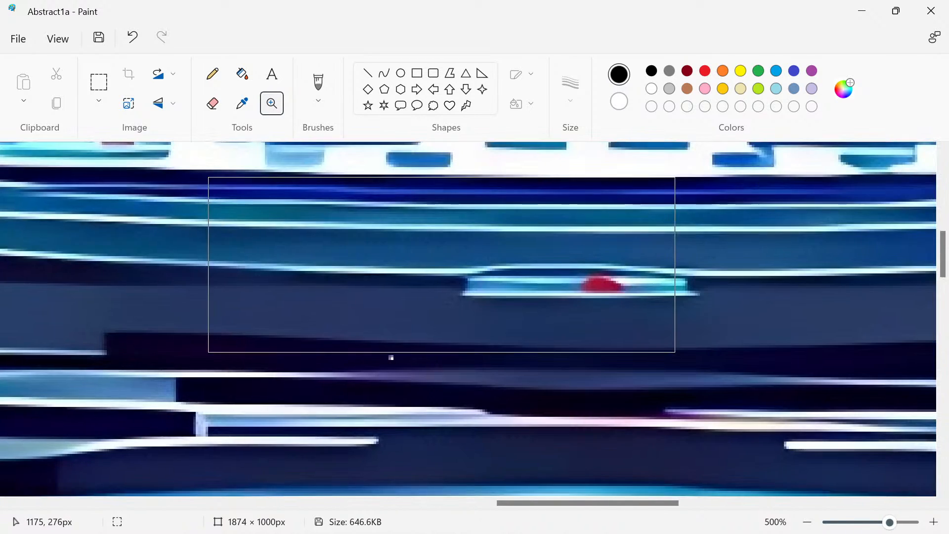
pyautogui.scroll(-2, 442, 265)
pyautogui.scroll(-5, 441, 266)
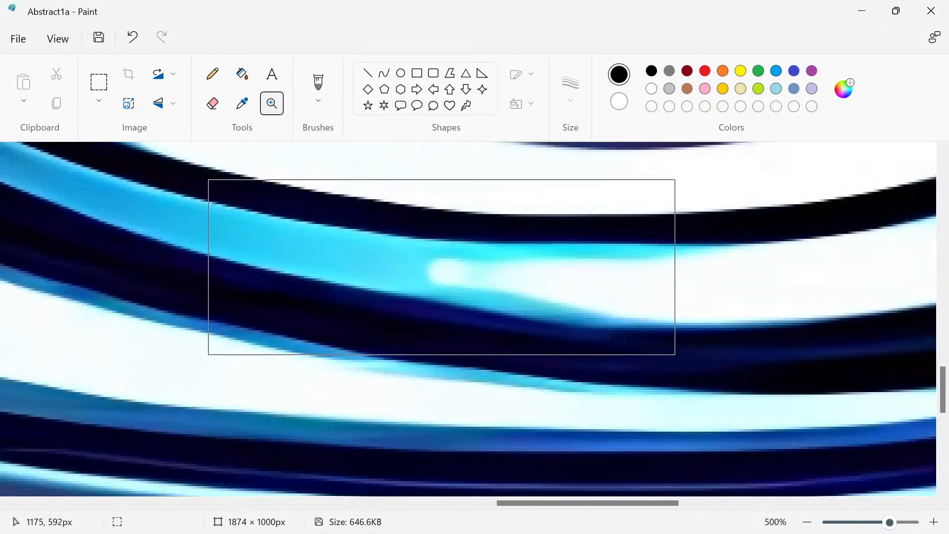
pyautogui.scroll(-5, 442, 267)
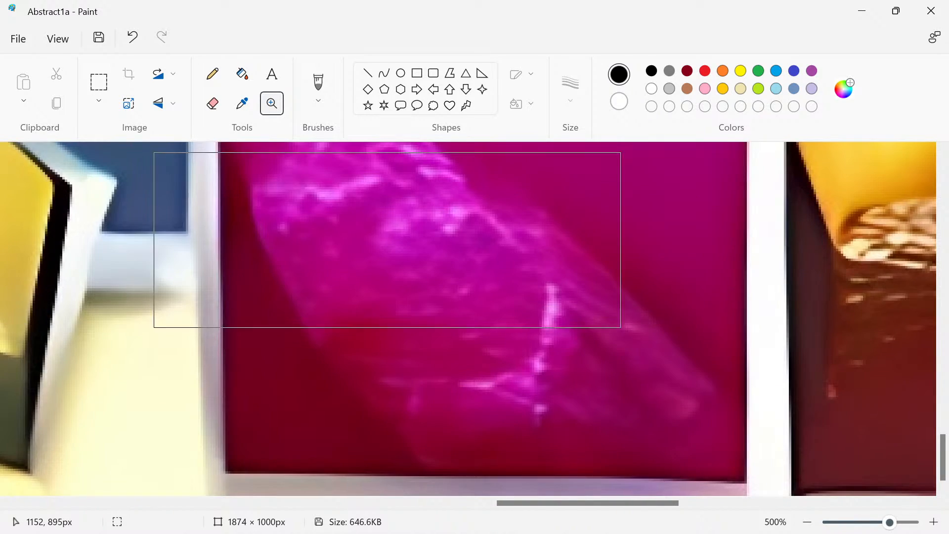
# Reduce the Abstract1a view to 50% with the Magnifier and minimize Paint.
pyautogui.click(319, 83)
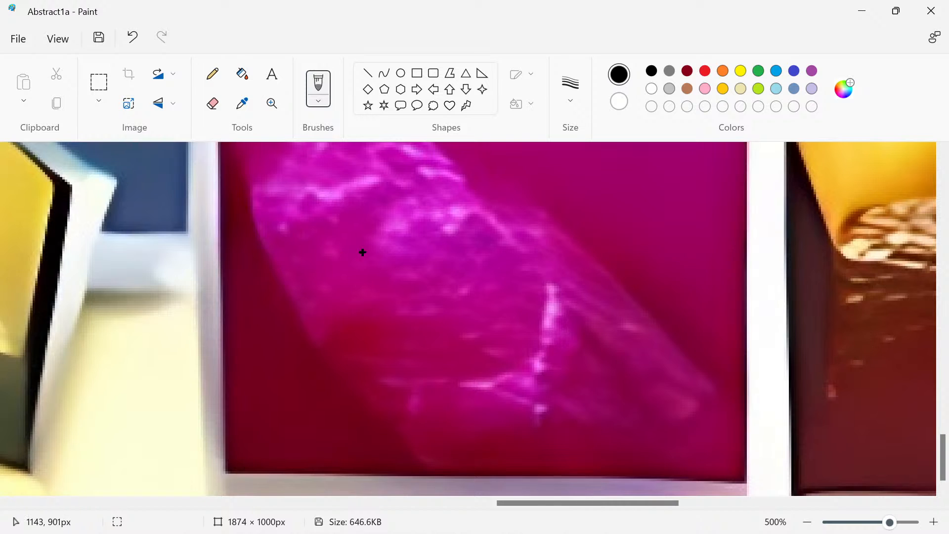
pyautogui.click(272, 104)
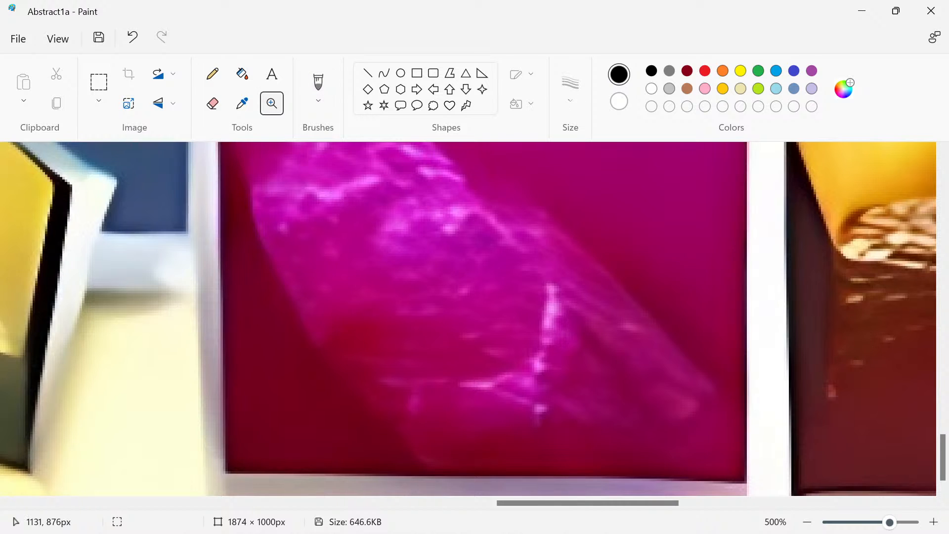
pyautogui.rightClick(339, 197)
pyautogui.rightClick(348, 213)
pyautogui.rightClick(352, 224)
pyautogui.rightClick(293, 310)
pyautogui.rightClick(386, 233)
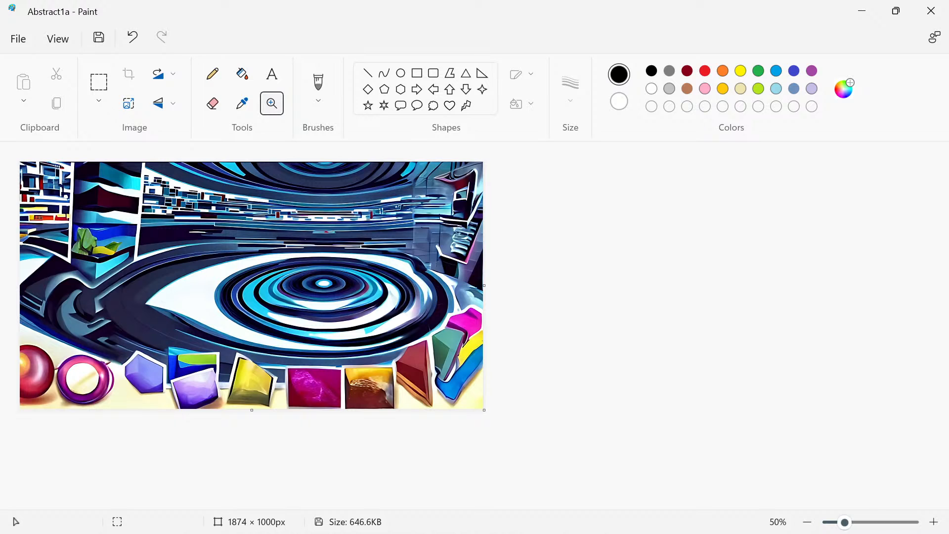
pyautogui.click(862, 10)
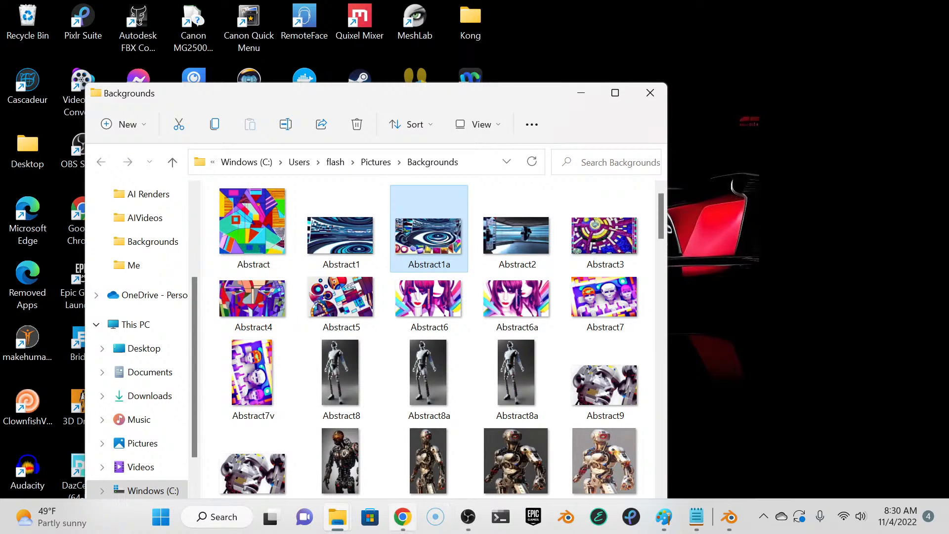
# Switch back to Chrome and reload the GFPGAN page.
pyautogui.click(403, 519)
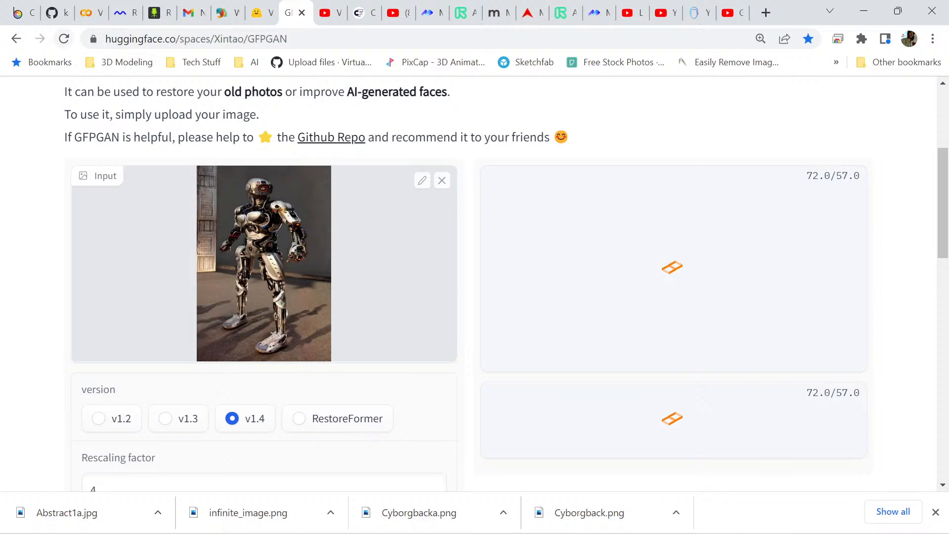
pyautogui.click(64, 39)
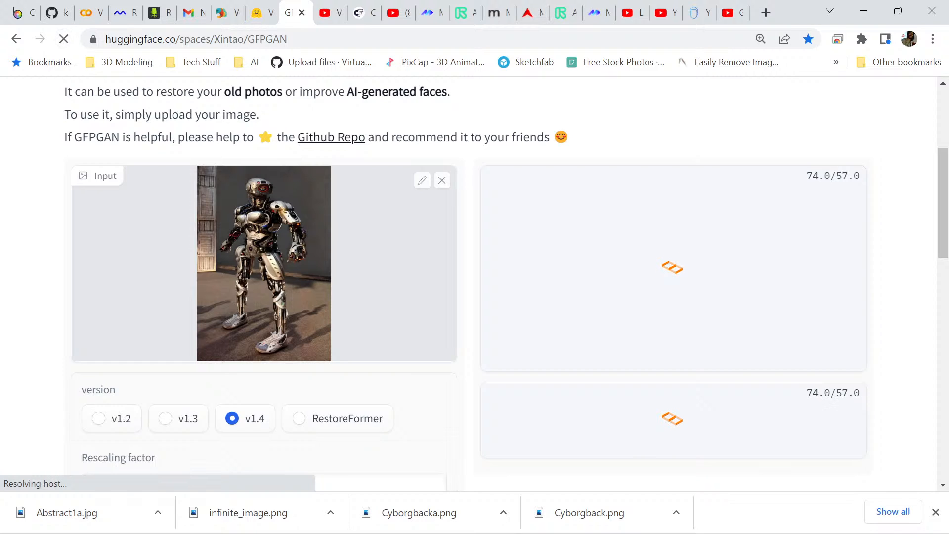
pyautogui.scroll(4, 474, 284)
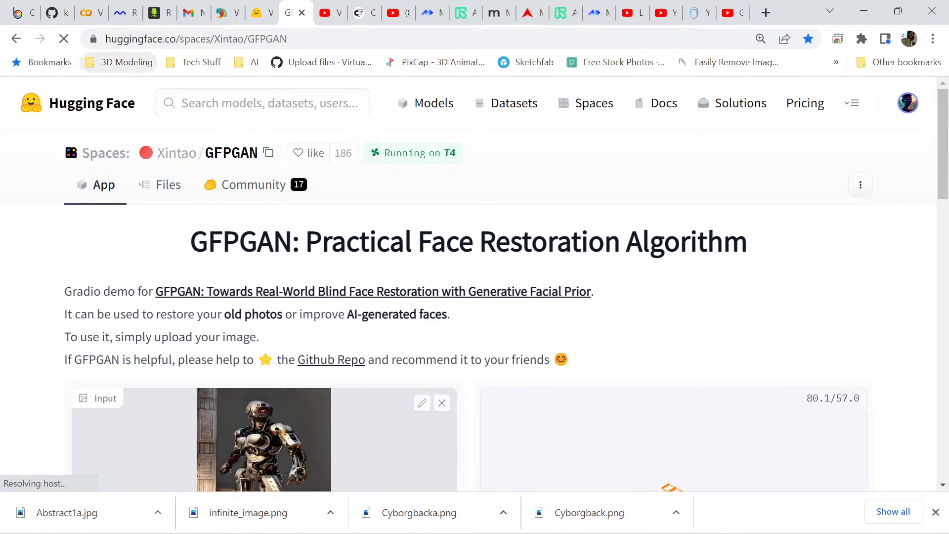
# Copy the web address of the GFPGAN space.
pyautogui.click(196, 39)
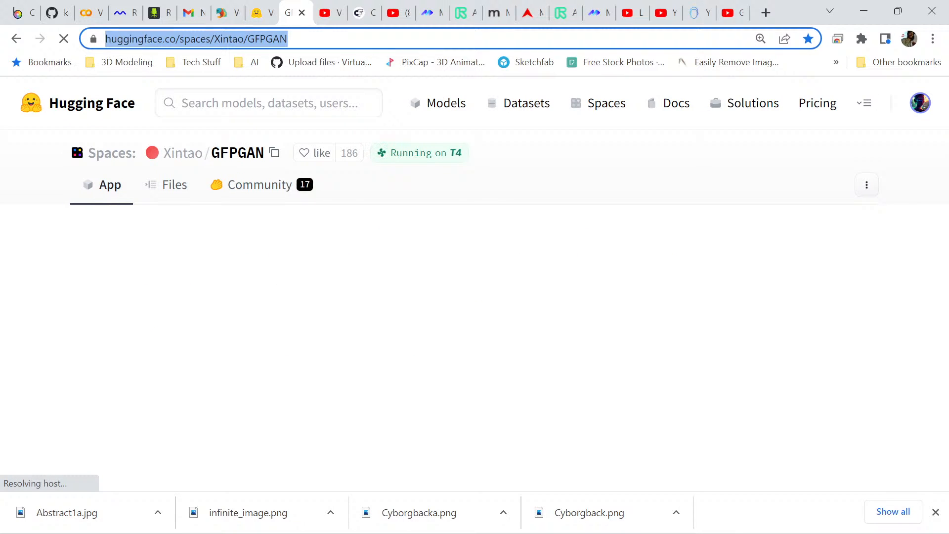
pyautogui.rightClick(149, 36)
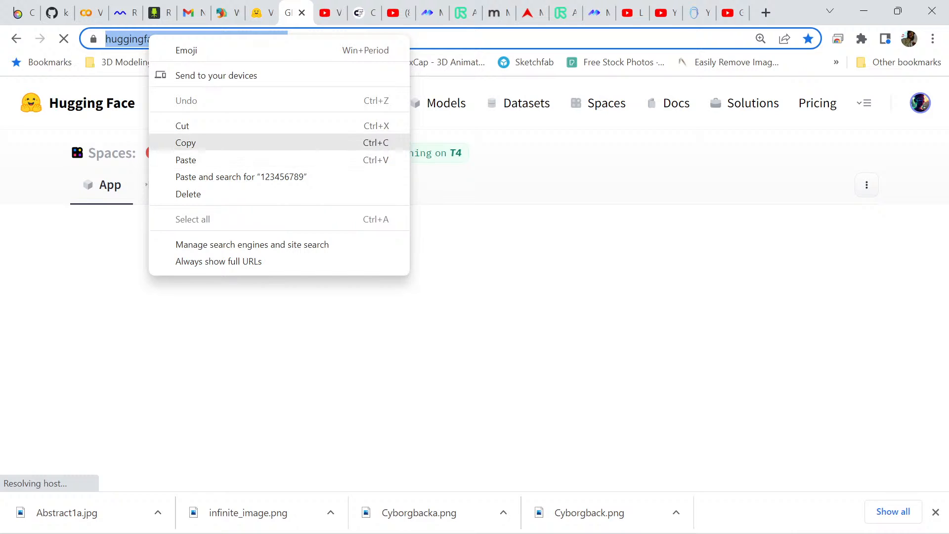
pyautogui.click(187, 142)
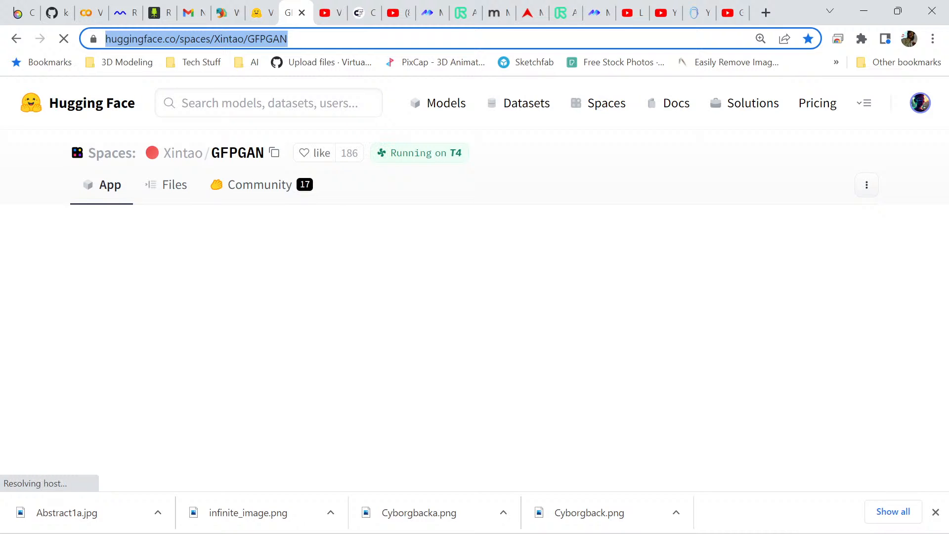
# Upload infinite_image from the Cyborg folder in Pictures as the GFPGAN input image.
pyautogui.scroll(-4, 475, 282)
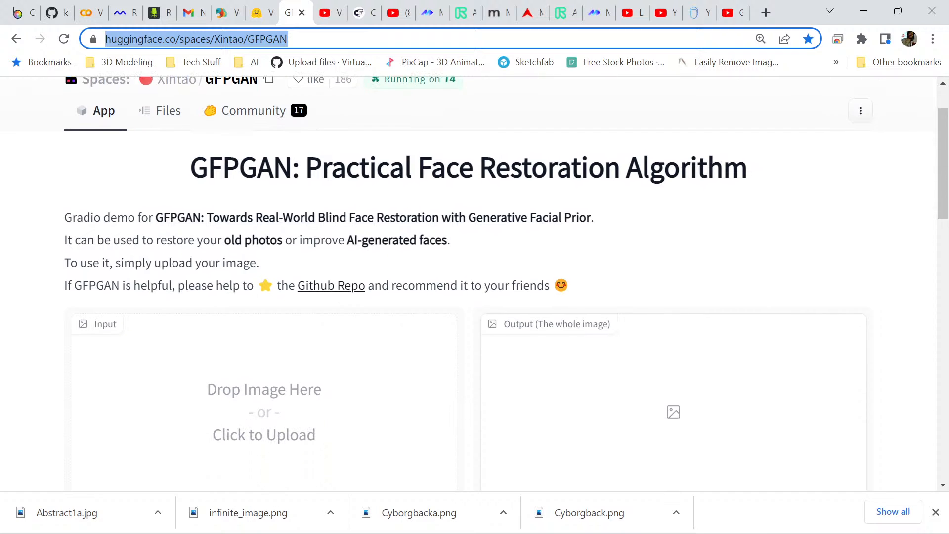
pyautogui.click(264, 264)
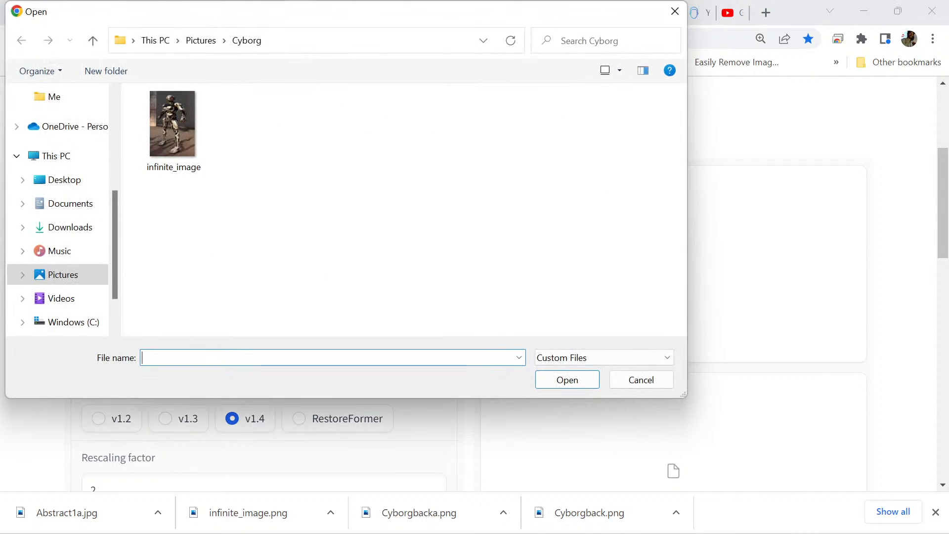
pyautogui.click(173, 131)
pyautogui.click(568, 380)
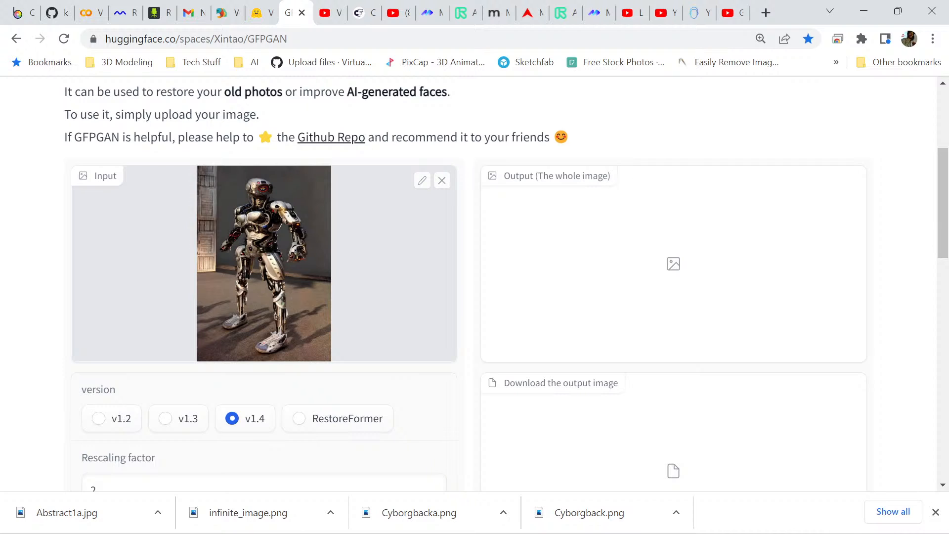
# Set the rescaling factor to 4, submit the cyborg image for restoration, and look over the output.
pyautogui.scroll(4, 474, 282)
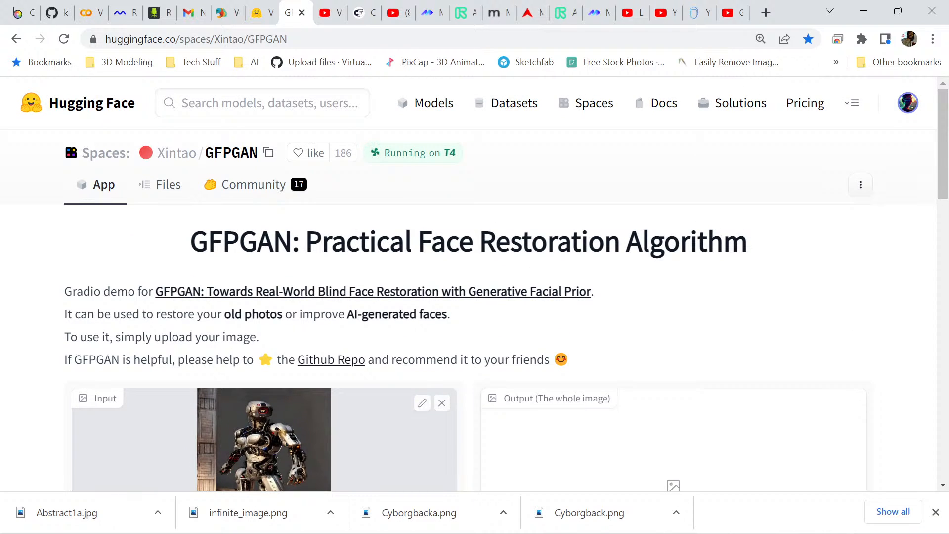
pyautogui.scroll(-10, 475, 282)
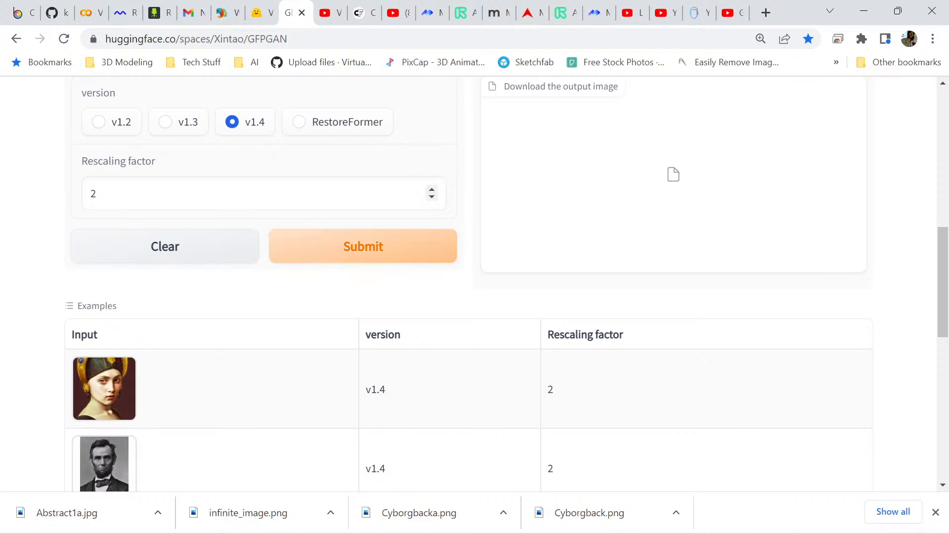
pyautogui.doubleClick(432, 190)
pyautogui.click(362, 246)
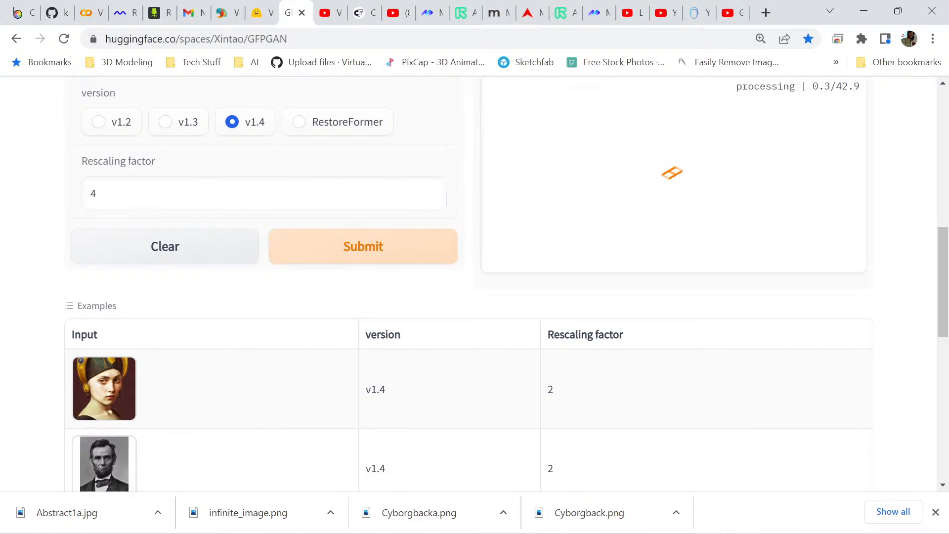
pyautogui.scroll(3, 469, 284)
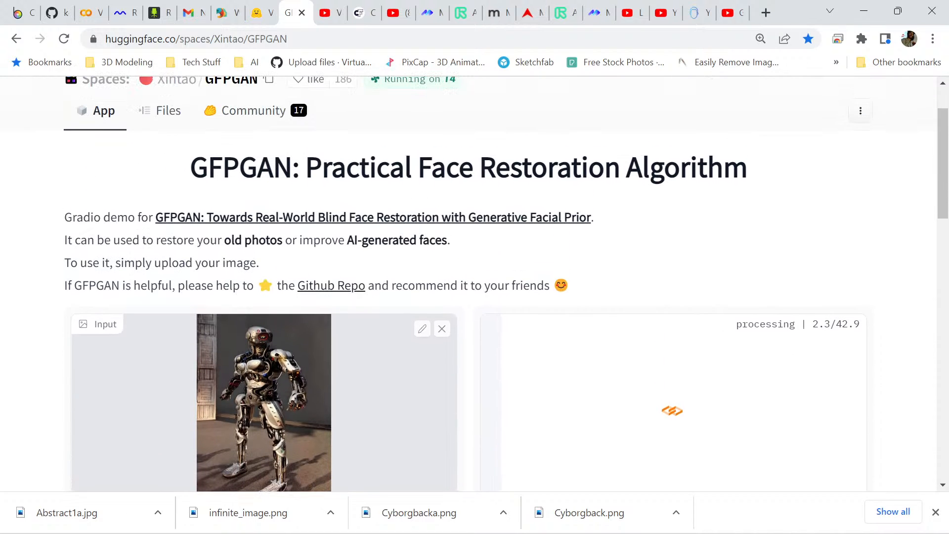
pyautogui.scroll(-2, 469, 284)
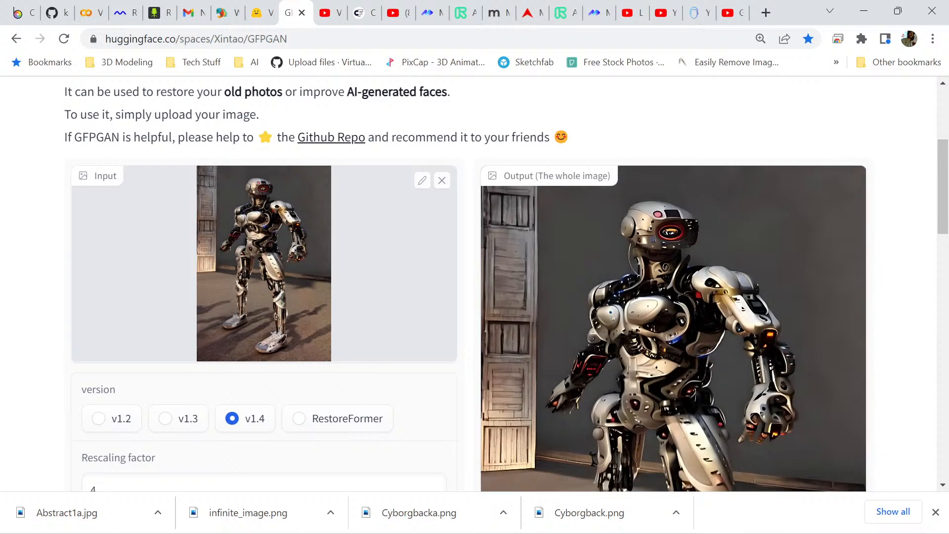
pyautogui.scroll(-3, 469, 284)
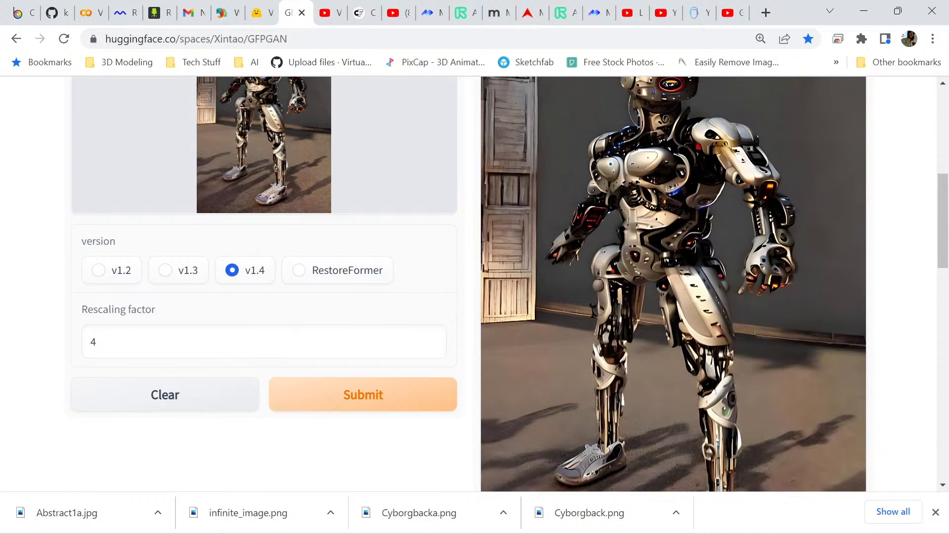
pyautogui.scroll(1, 469, 284)
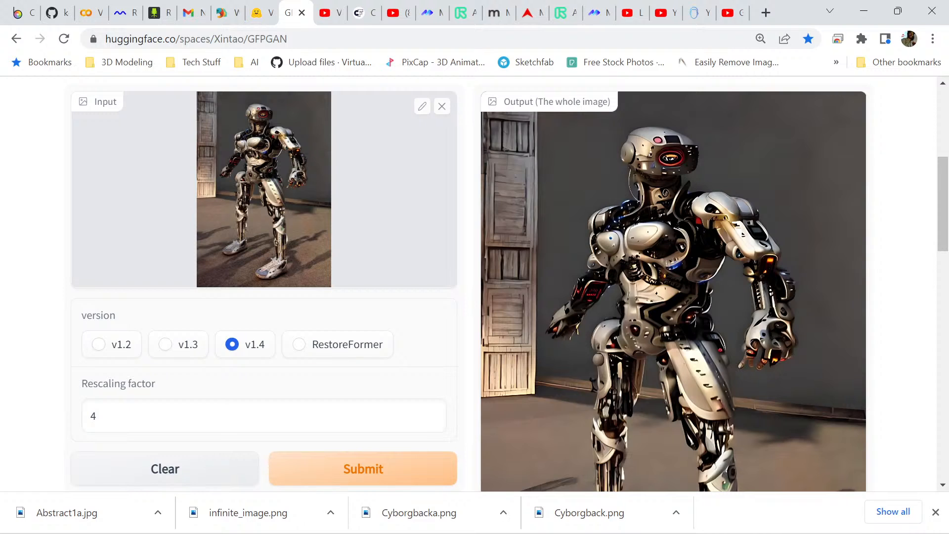
# Examine the restored whole-image output of the cyborg from helmet to shoes and compare it with the input image.
pyautogui.scroll(-4, 469, 284)
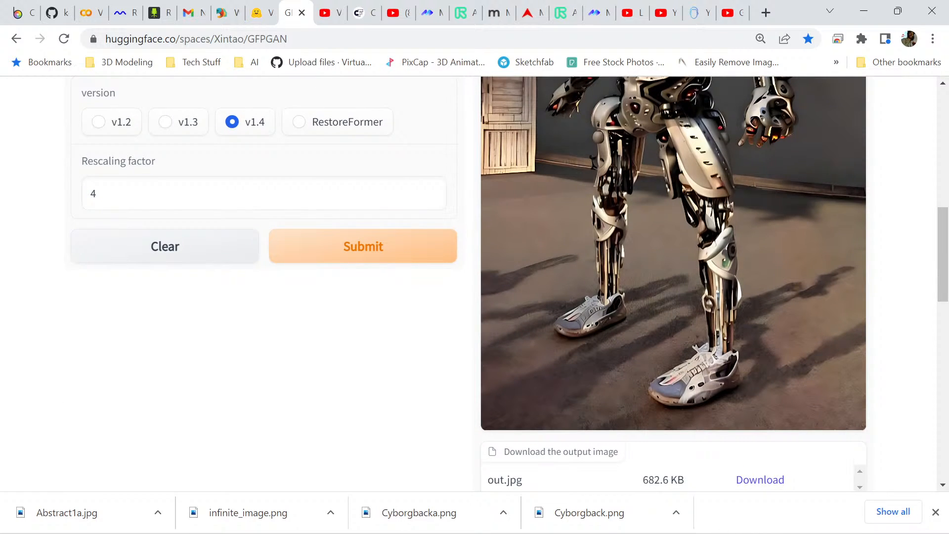
pyautogui.scroll(4, 469, 284)
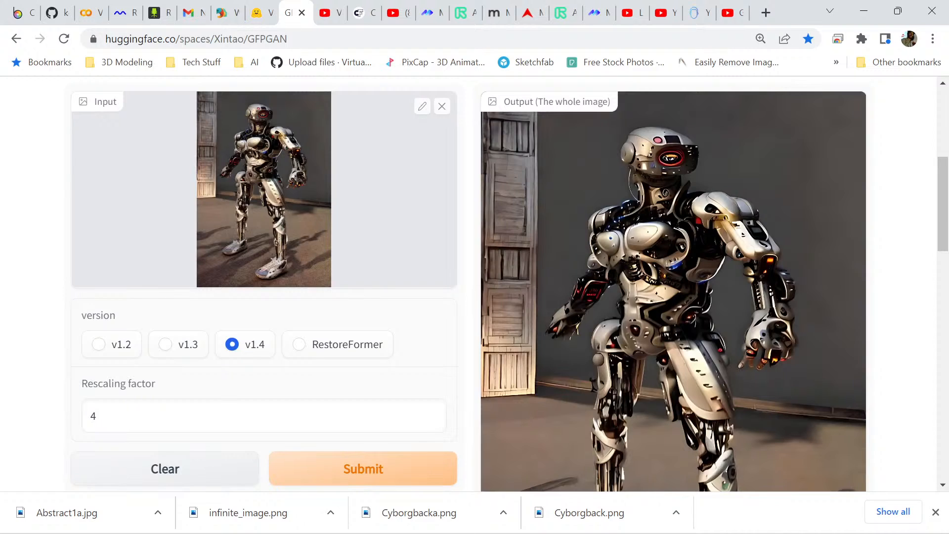
pyautogui.scroll(-3, 468, 283)
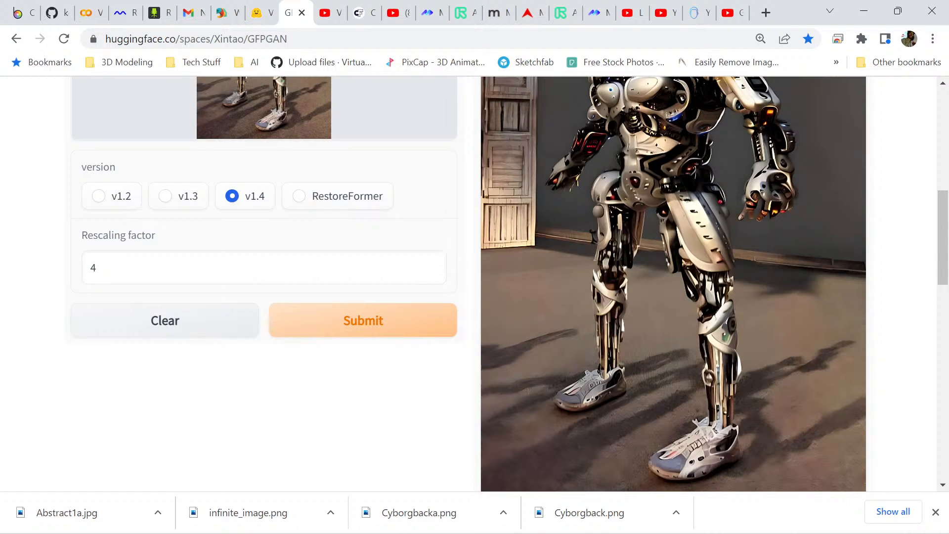
pyautogui.scroll(3, 508, 284)
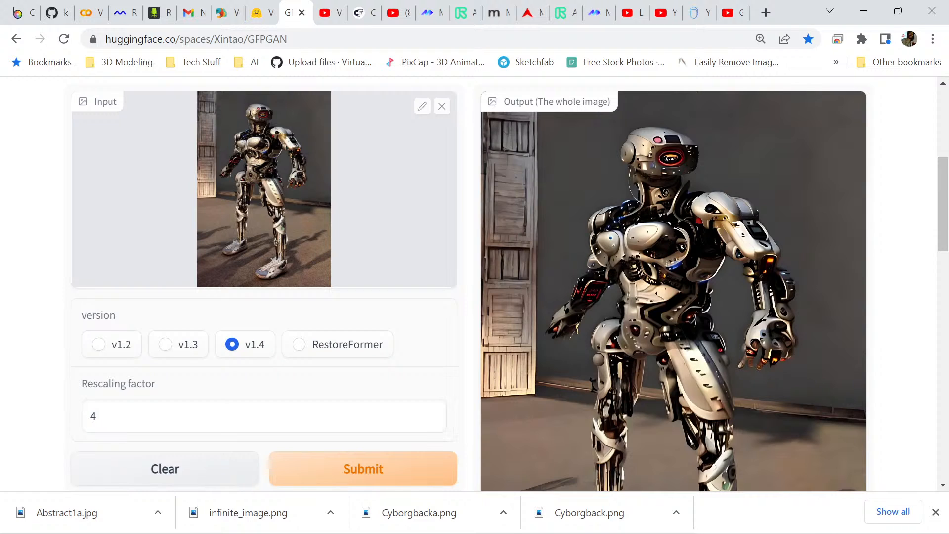
pyautogui.scroll(-3, 509, 284)
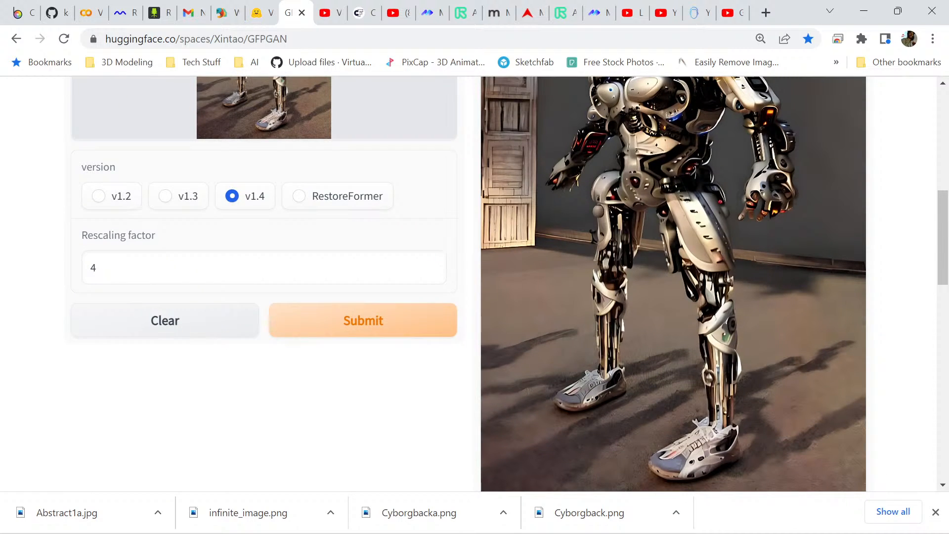
pyautogui.scroll(-2, 509, 283)
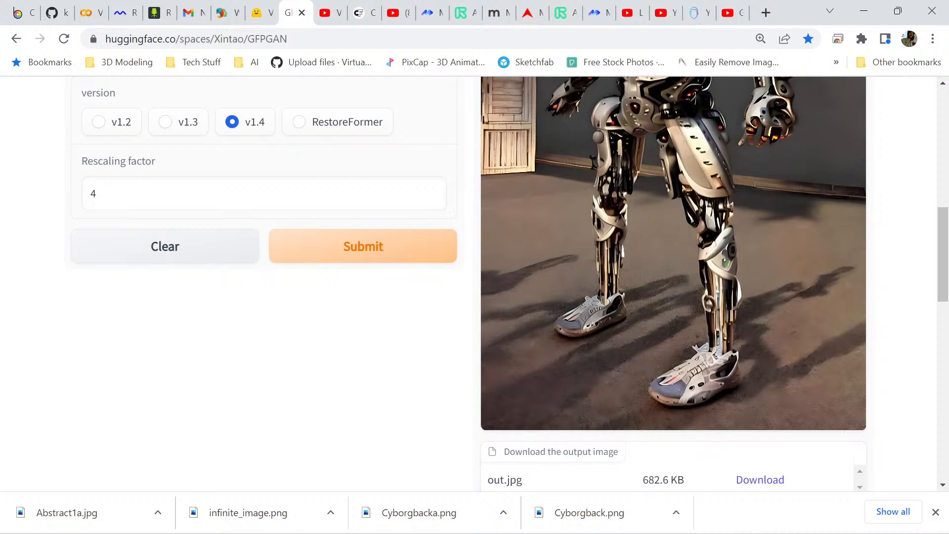
pyautogui.scroll(3, 508, 284)
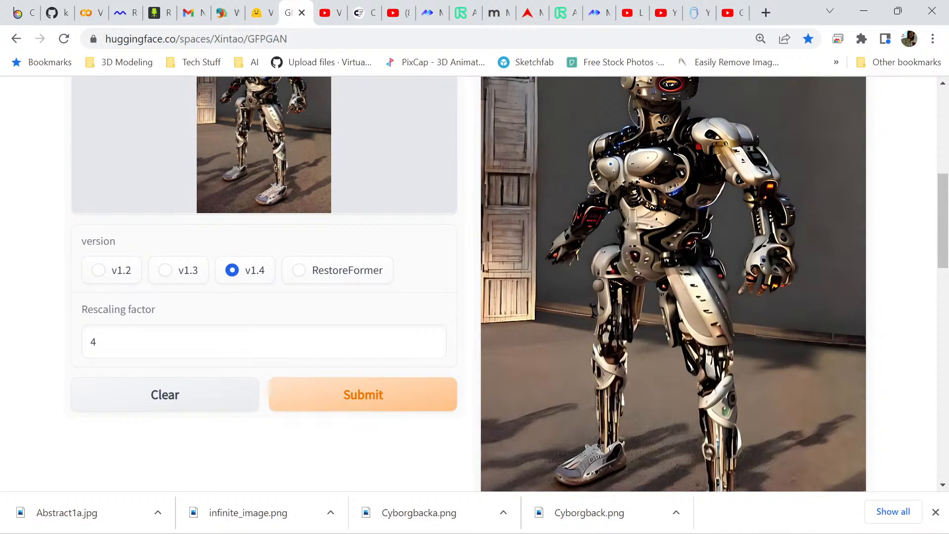
pyautogui.scroll(-3, 508, 284)
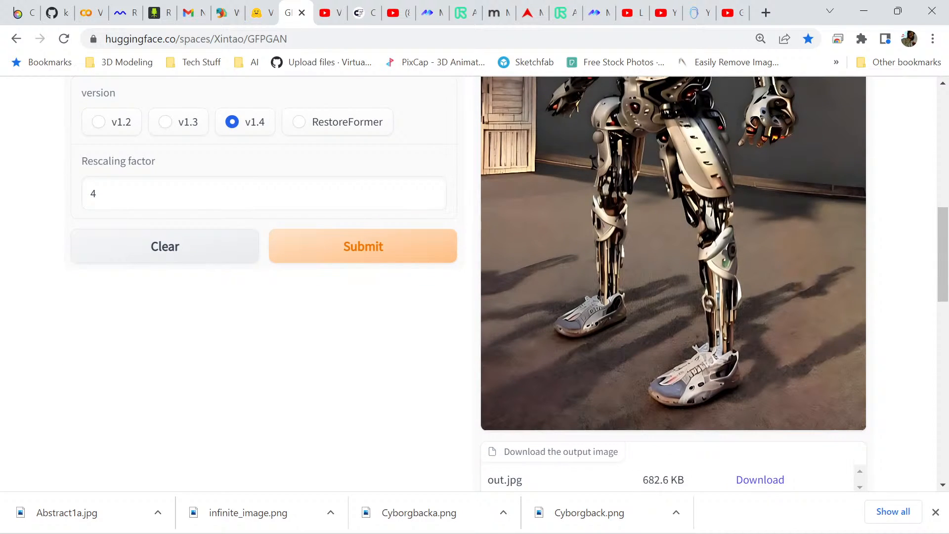
pyautogui.scroll(4, 509, 284)
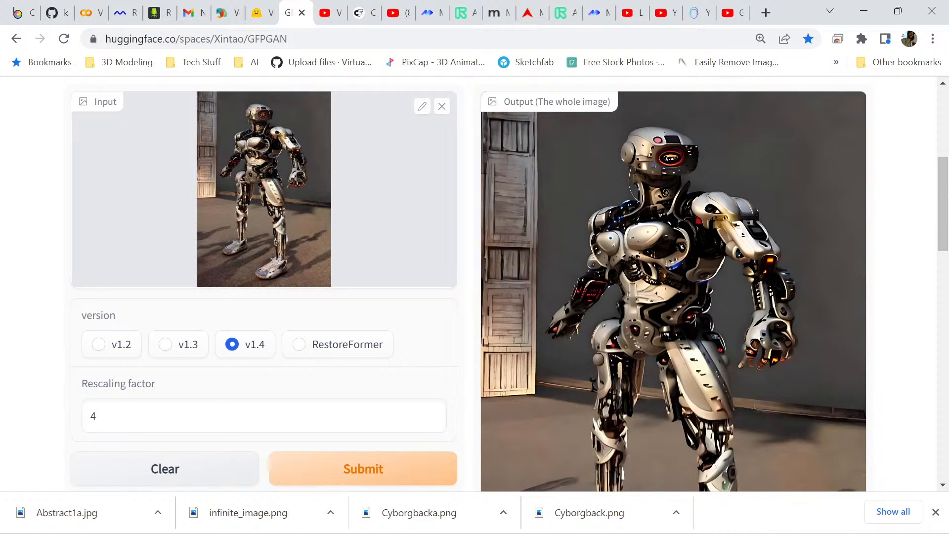
pyautogui.scroll(-4, 509, 284)
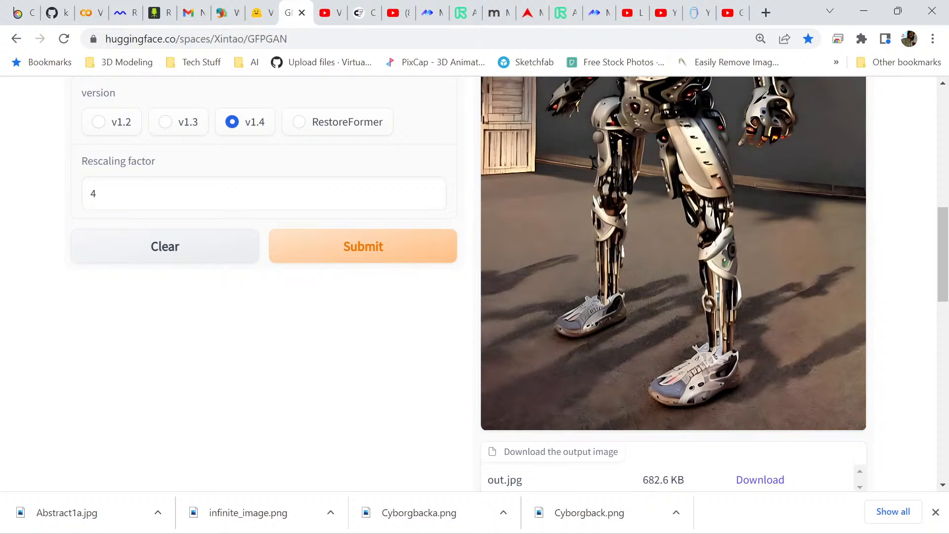
pyautogui.scroll(6, 506, 284)
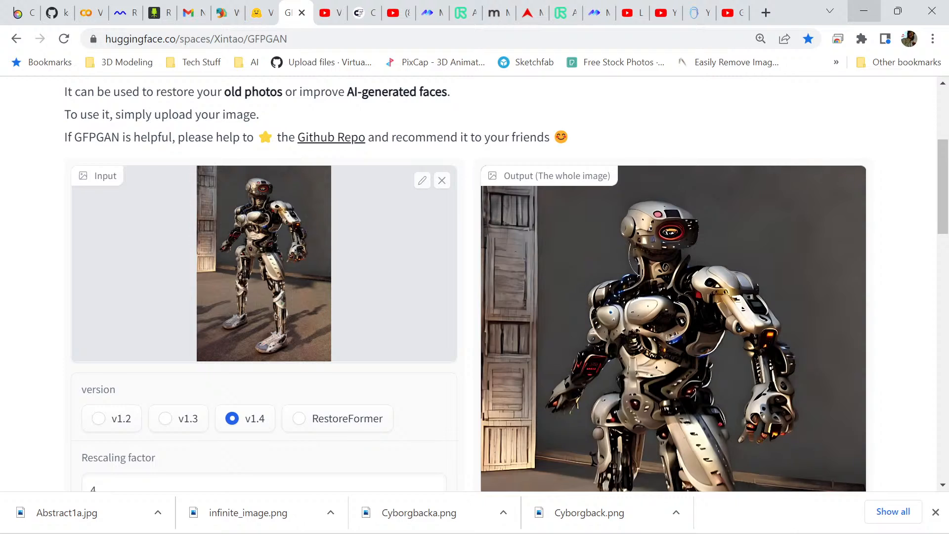
pyautogui.scroll(-6, 474, 283)
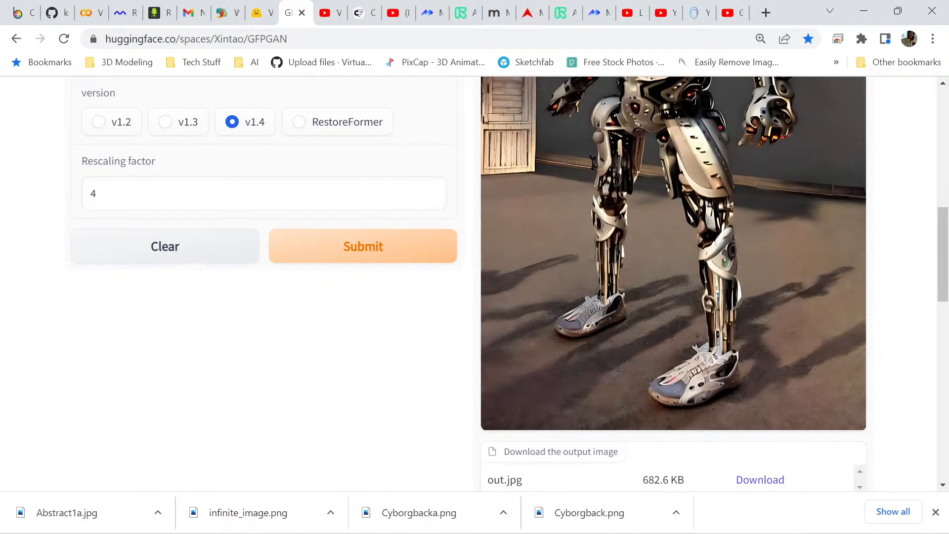
pyautogui.scroll(4, 474, 284)
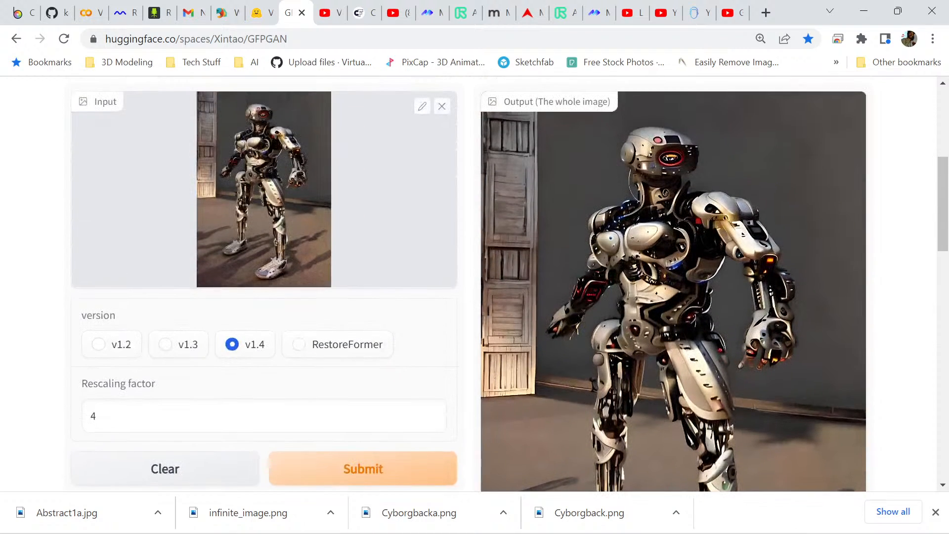
# Switch to Runway, leave the Infinite Image workspace and view the private assets list with the recent exports.
pyautogui.click(462, 13)
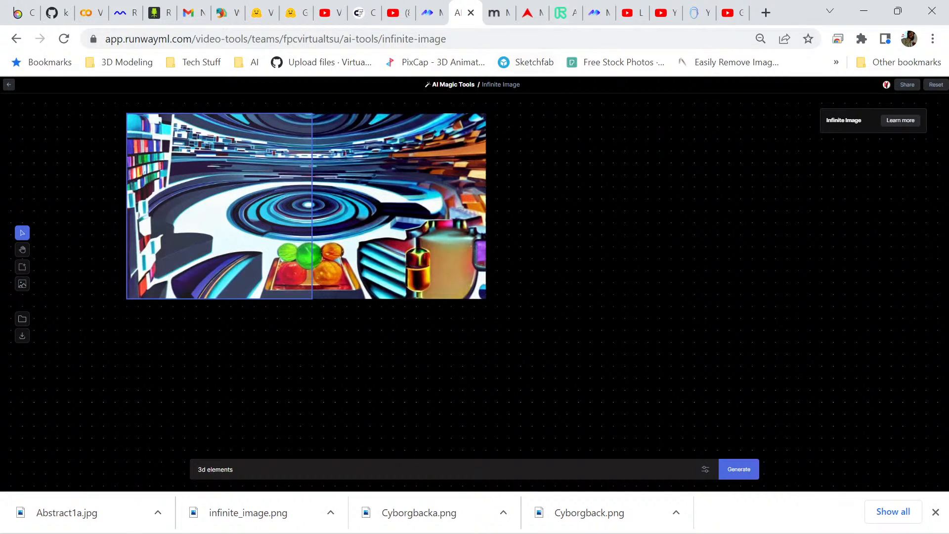
pyautogui.click(564, 12)
pyautogui.click(8, 84)
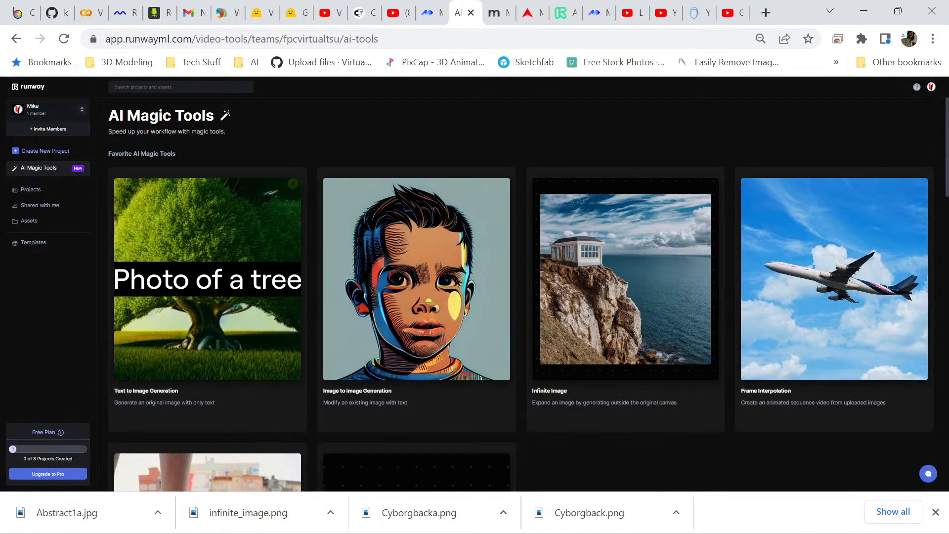
pyautogui.click(29, 220)
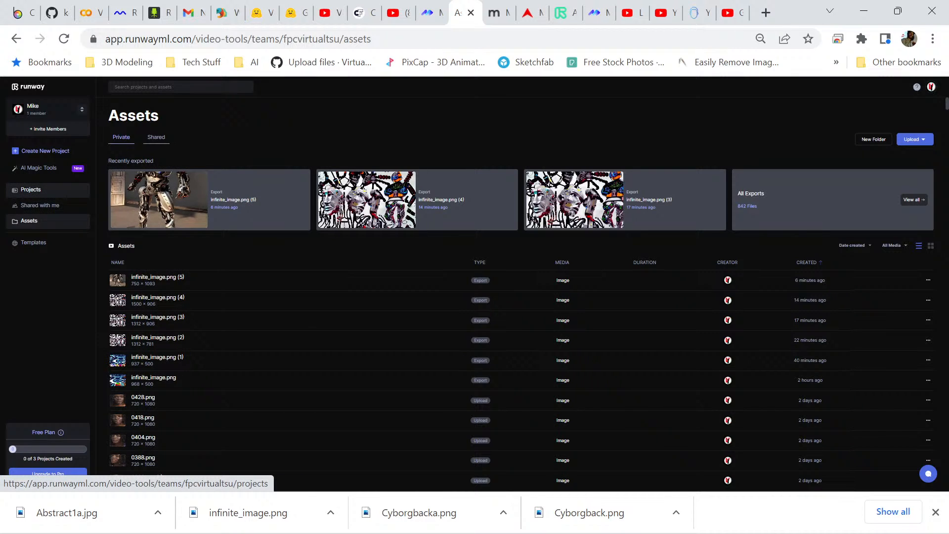
# Go back to Runway's AI Magic Tools and look over the favorite tools, from Text to Image Generation to Text to 3D Texture.
pyautogui.click(39, 168)
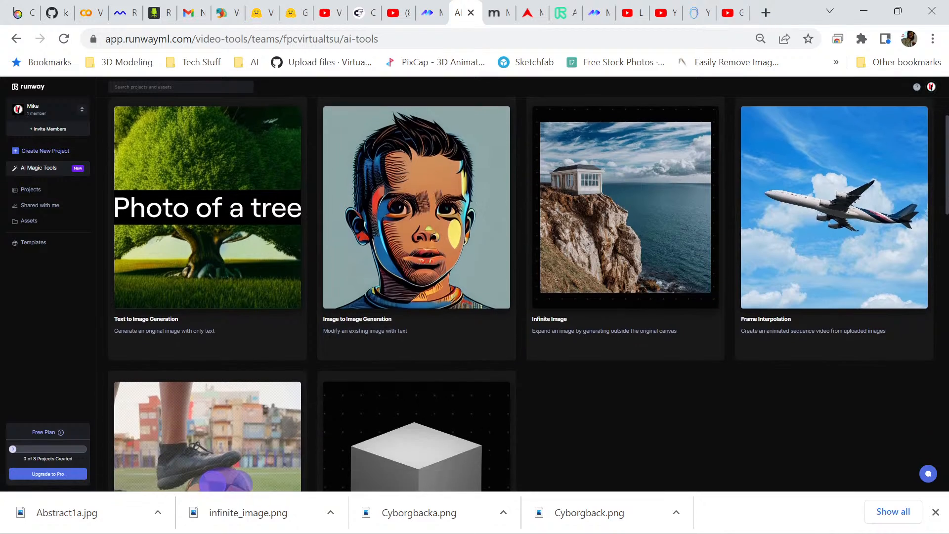
pyautogui.scroll(-1, 417, 257)
pyautogui.scroll(1, 417, 257)
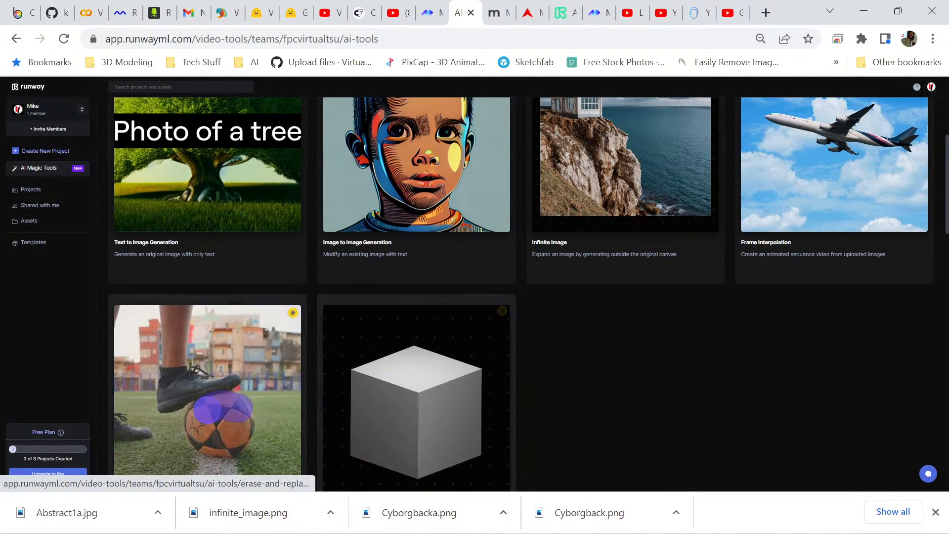
pyautogui.scroll(-3, 417, 277)
pyautogui.scroll(2, 417, 277)
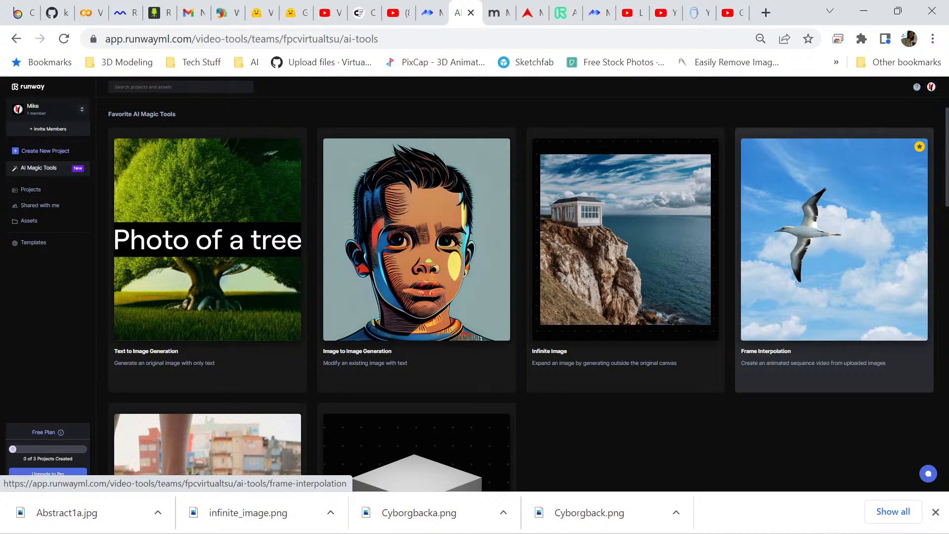
pyautogui.scroll(-1, 521, 286)
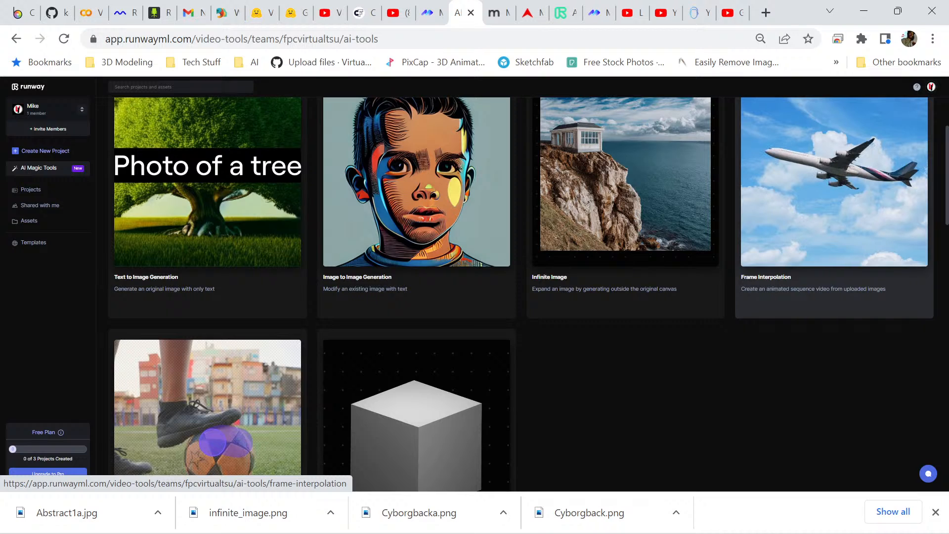
pyautogui.scroll(-2, 417, 395)
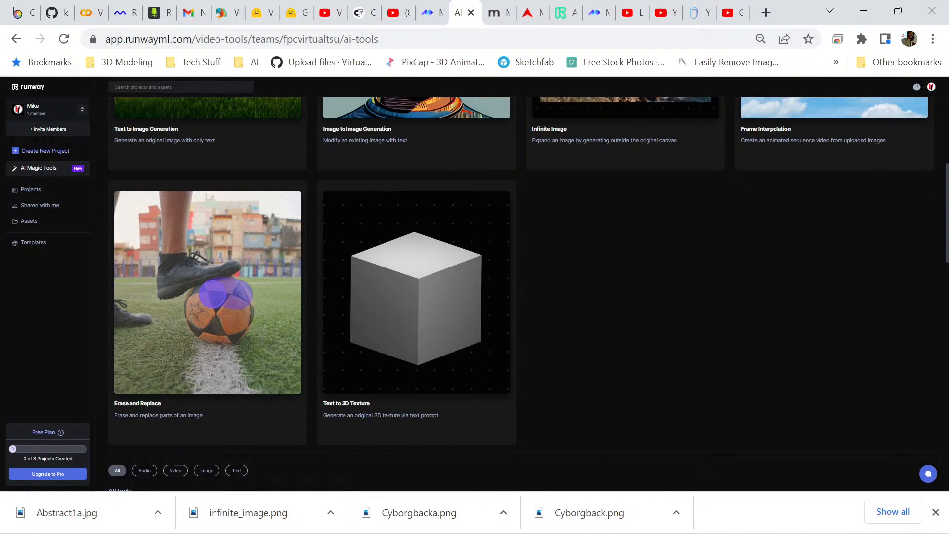
pyautogui.scroll(2, 521, 294)
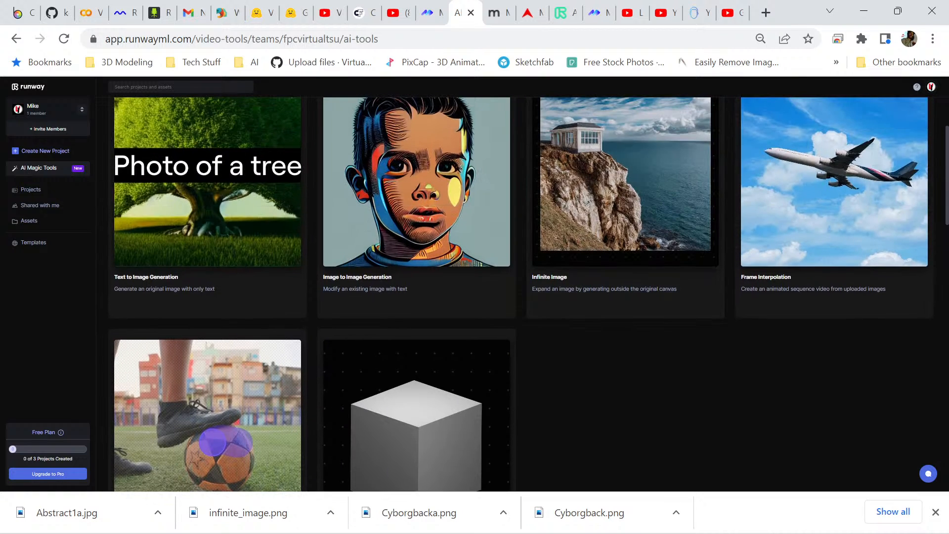
pyautogui.scroll(-2, 521, 294)
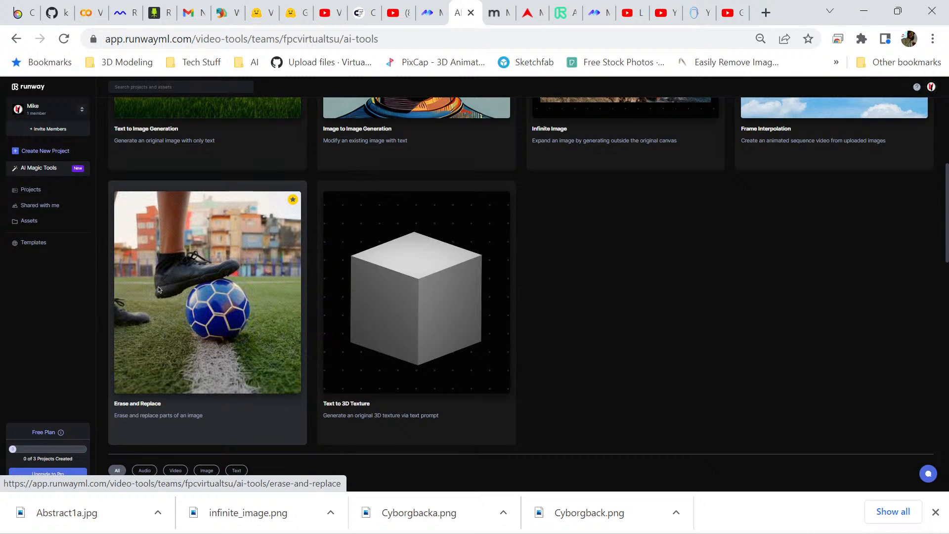
pyautogui.scroll(-3, 158, 290)
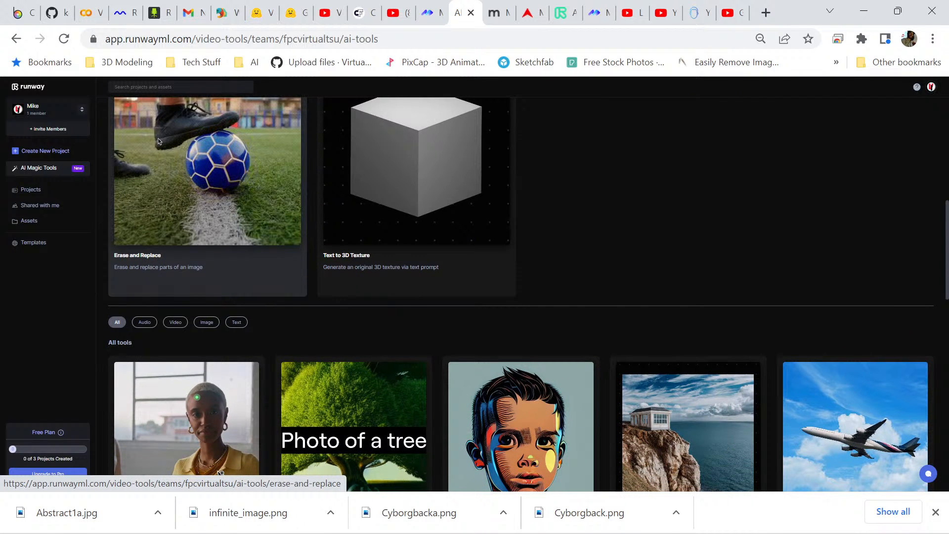
pyautogui.scroll(2, 158, 215)
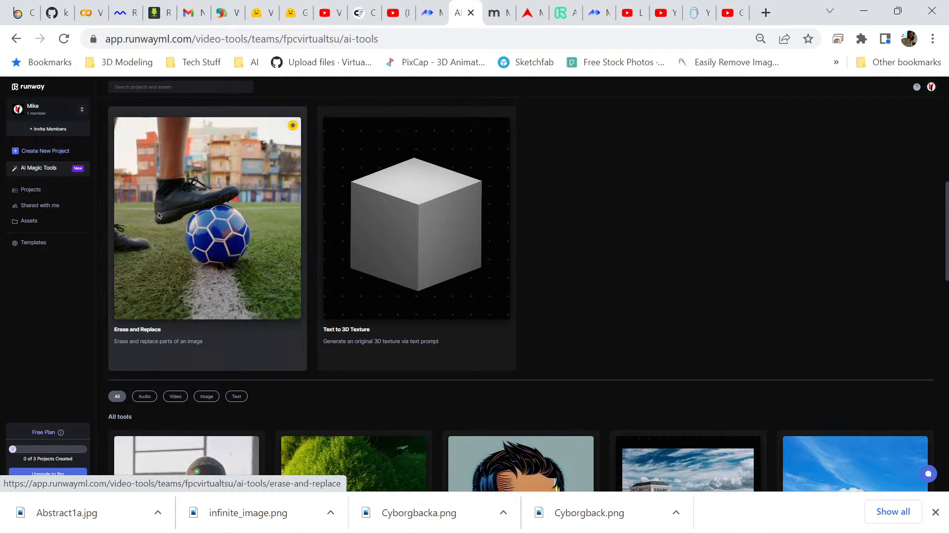
pyautogui.scroll(2, 159, 215)
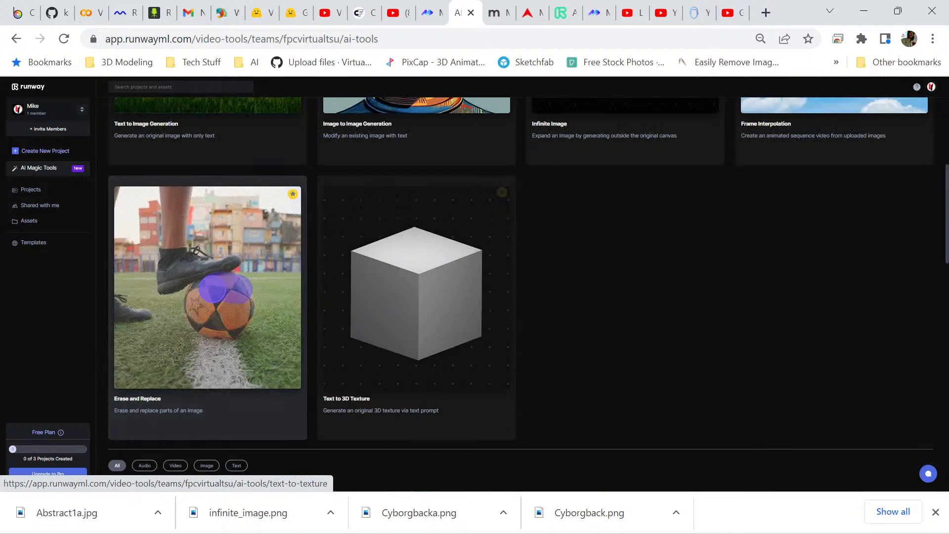
pyautogui.scroll(-2, 417, 287)
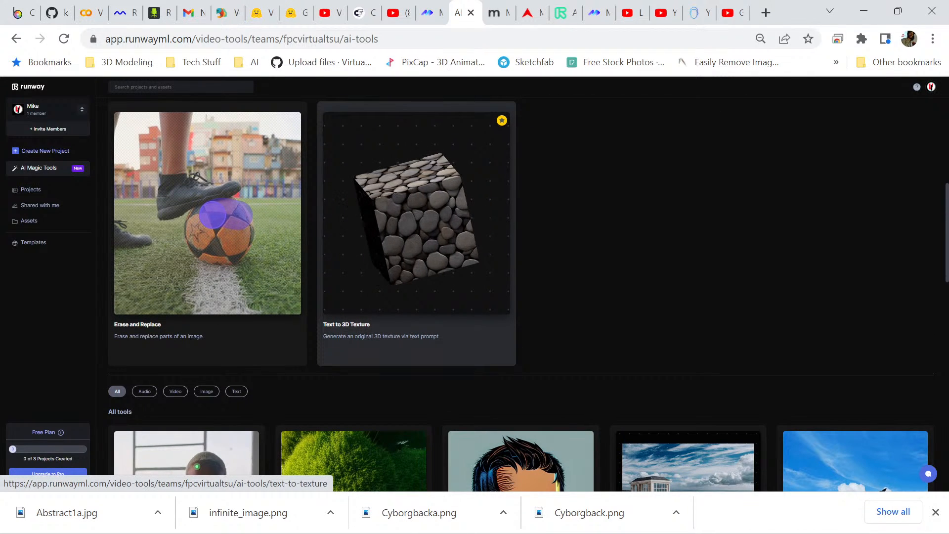
# Look through the full list of all AI Magic Tools down to Motion Tracking and return to the favorites.
pyautogui.scroll(-6, 220, 172)
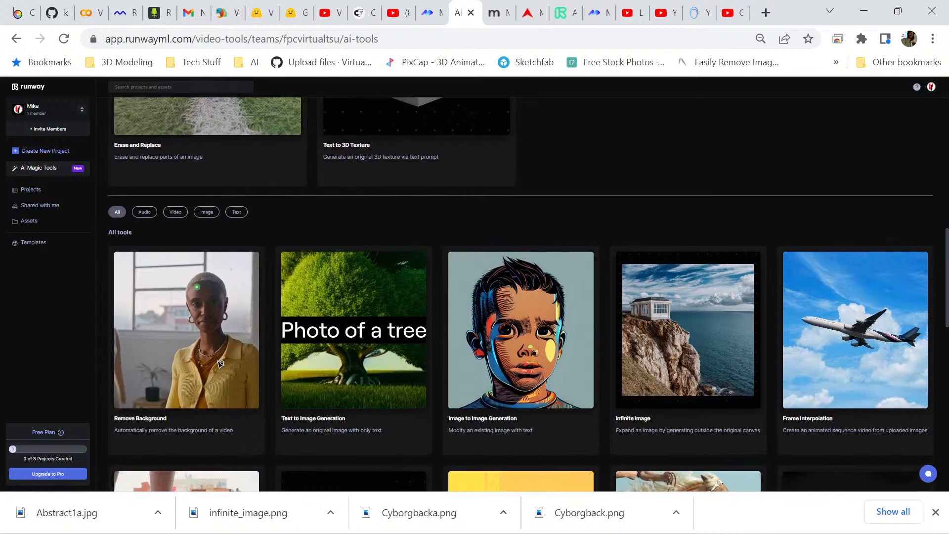
pyautogui.scroll(-3, 220, 171)
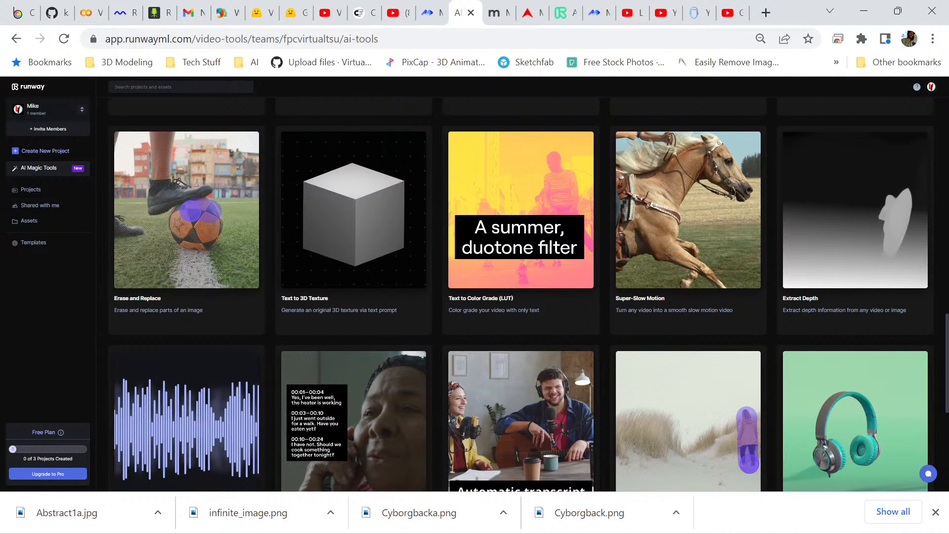
pyautogui.scroll(1, 220, 99)
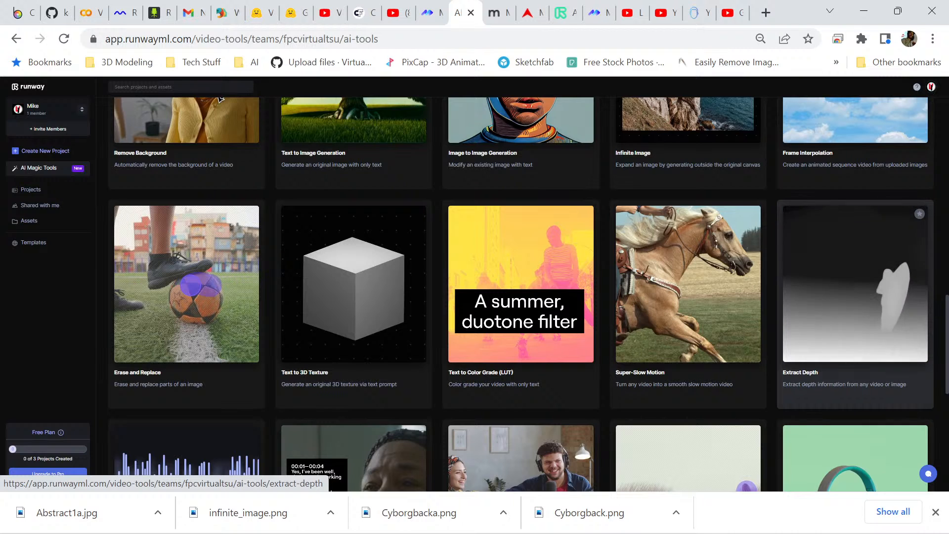
pyautogui.scroll(-2, 856, 297)
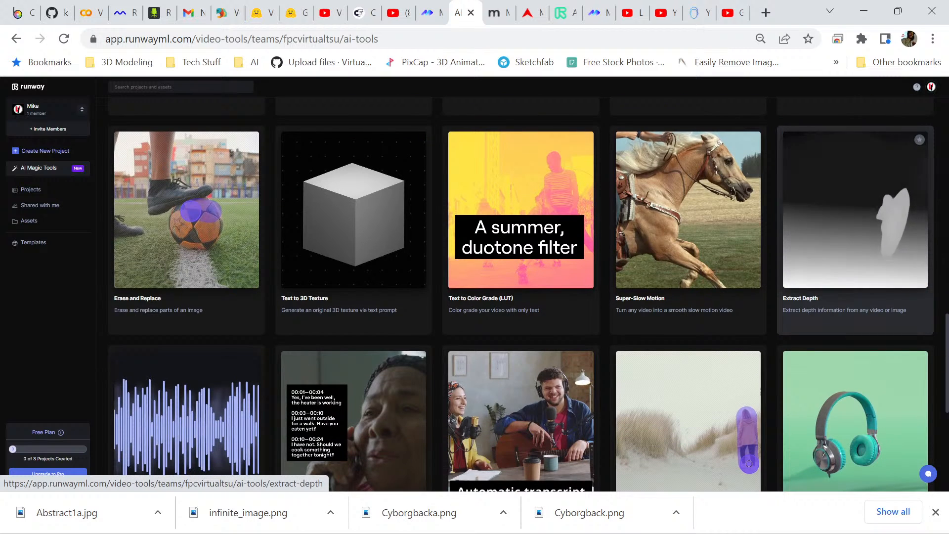
pyautogui.scroll(-1, 856, 297)
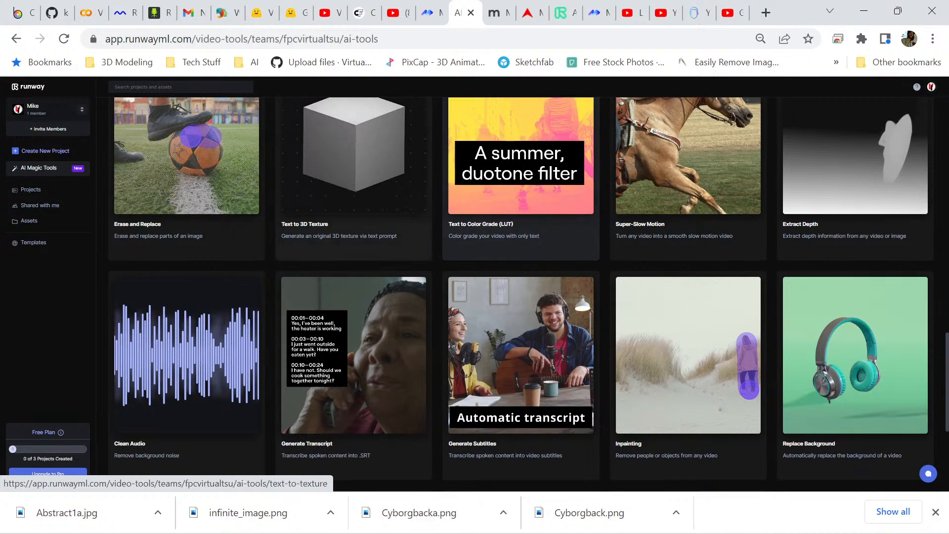
pyautogui.scroll(-4, 522, 149)
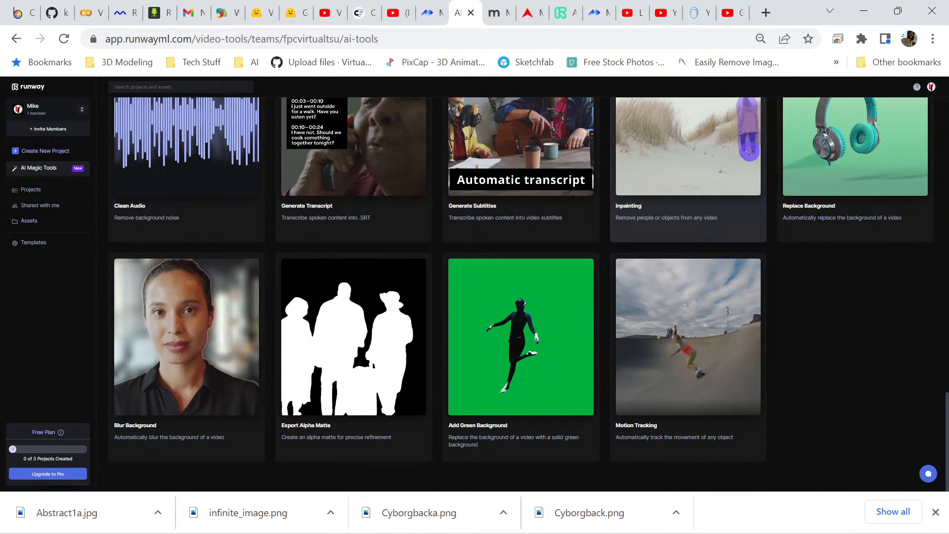
pyautogui.scroll(3, 521, 218)
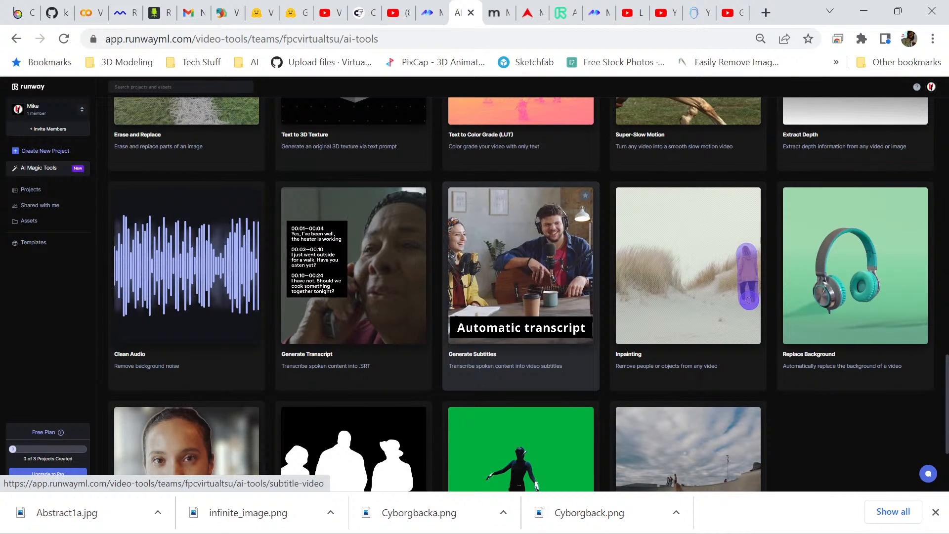
pyautogui.scroll(10, 520, 294)
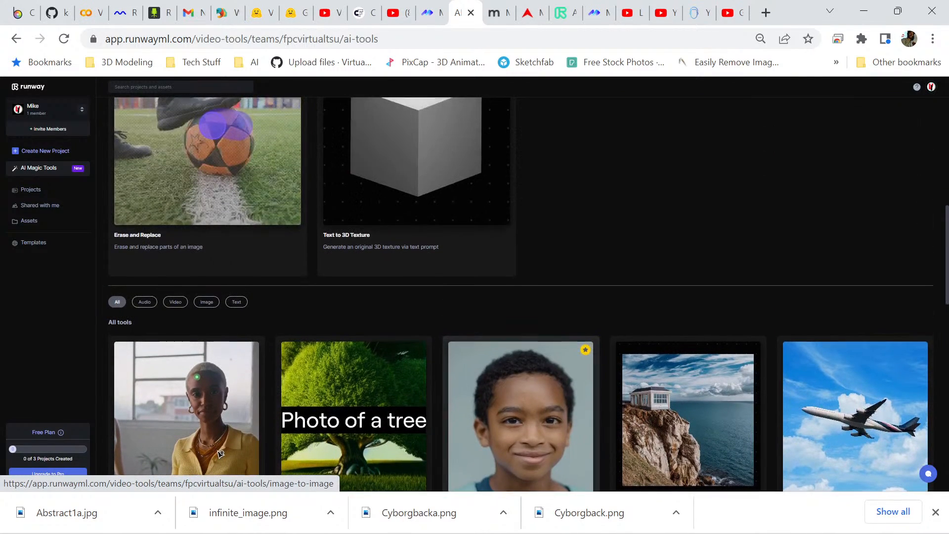
pyautogui.scroll(9, 221, 453)
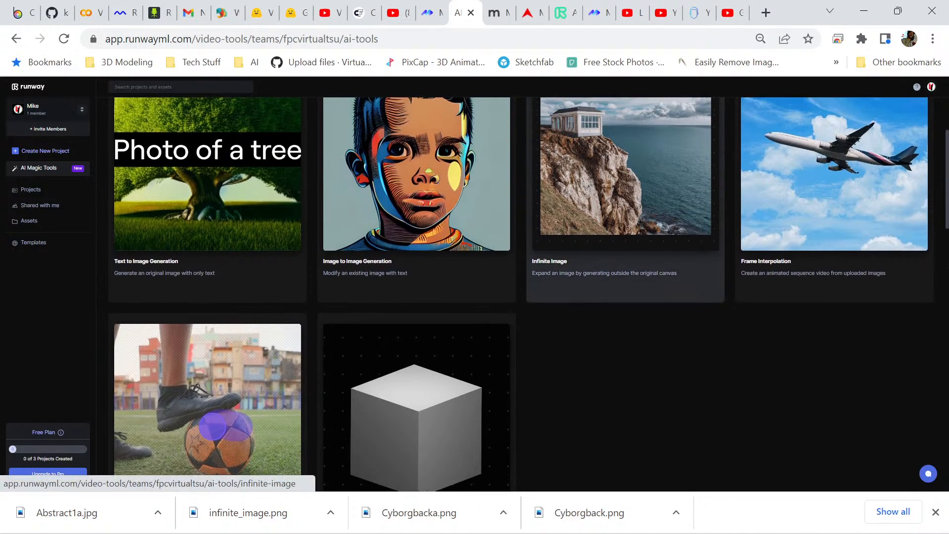